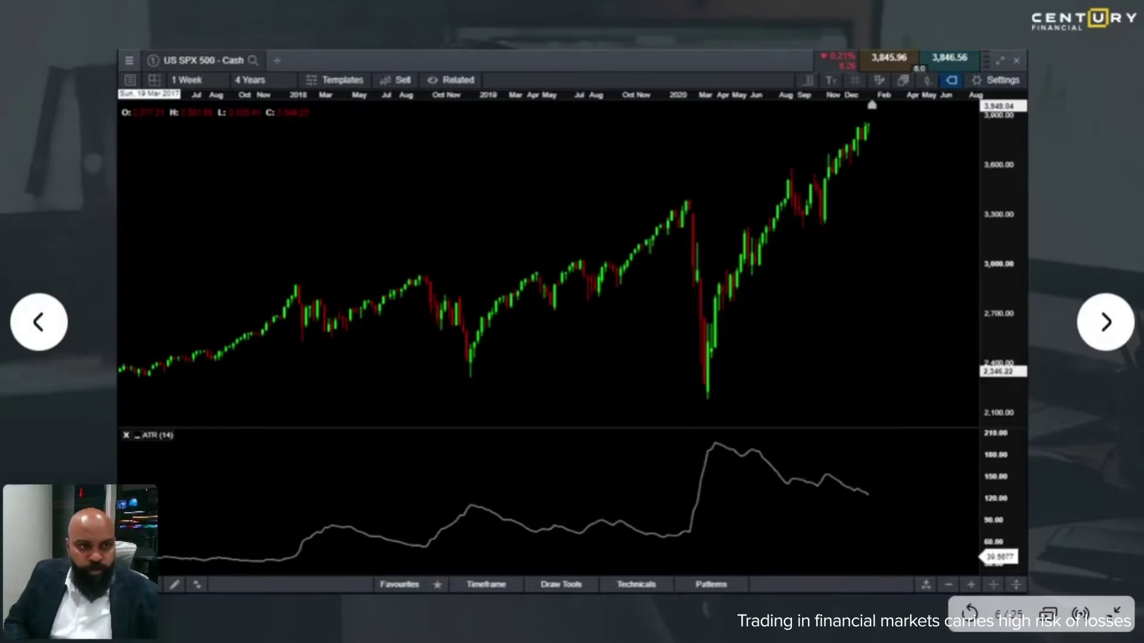
Advance from the weekly 4-year SPX 500 ATR(14) slide to the daily 10-month chart slide
key(Right)
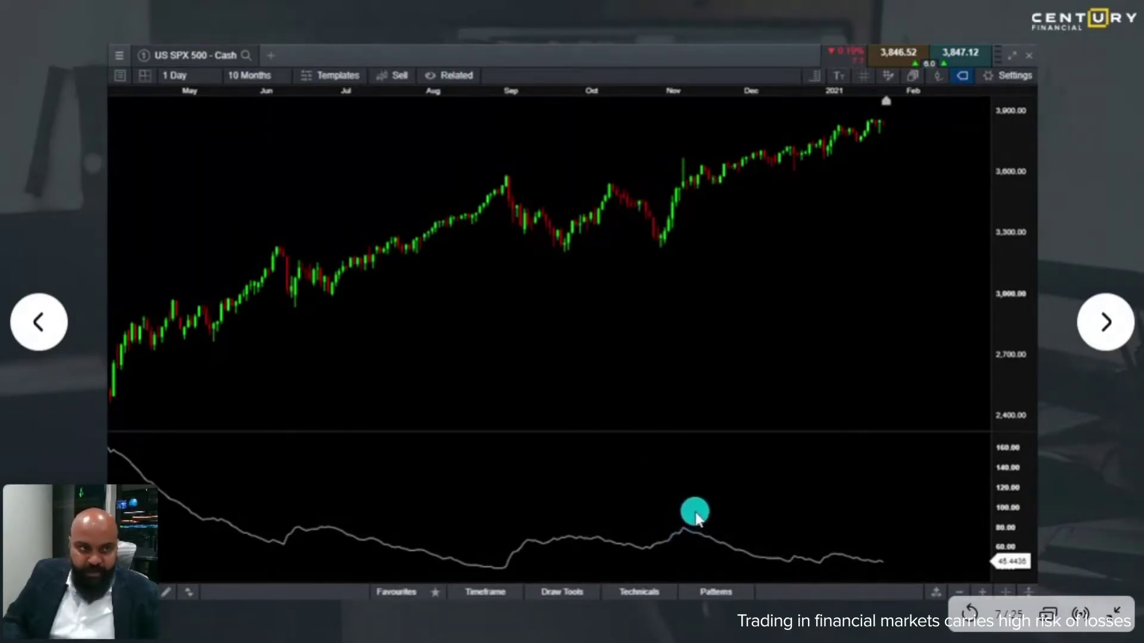
Advance from the daily 10-month SPX 500 slide to the 30-minute 22-day chart with ATR
key(Right)
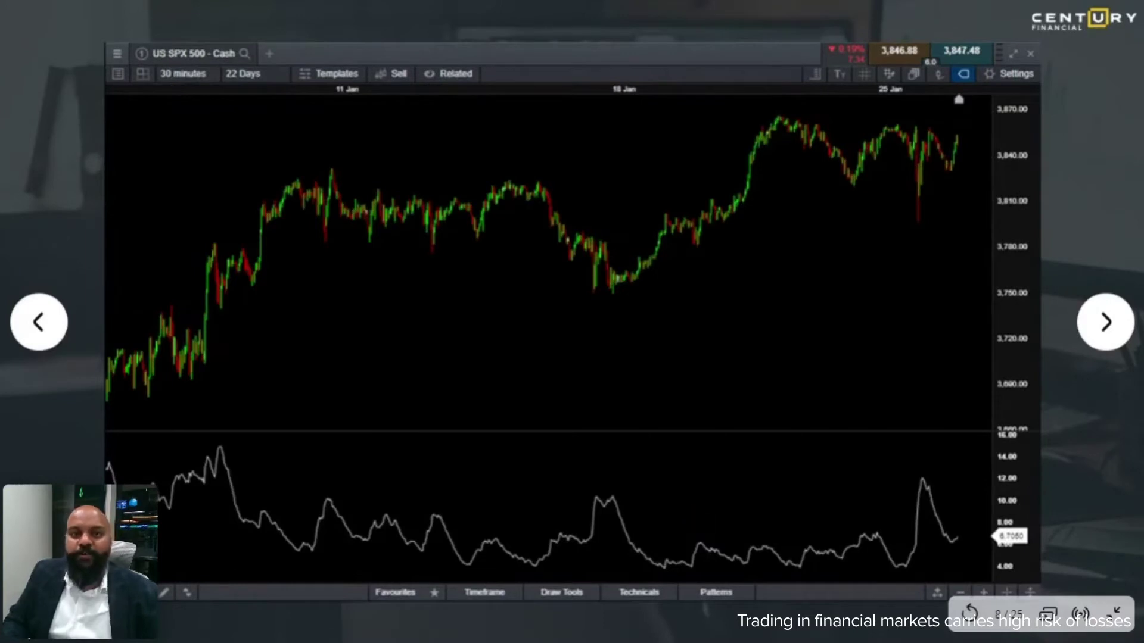
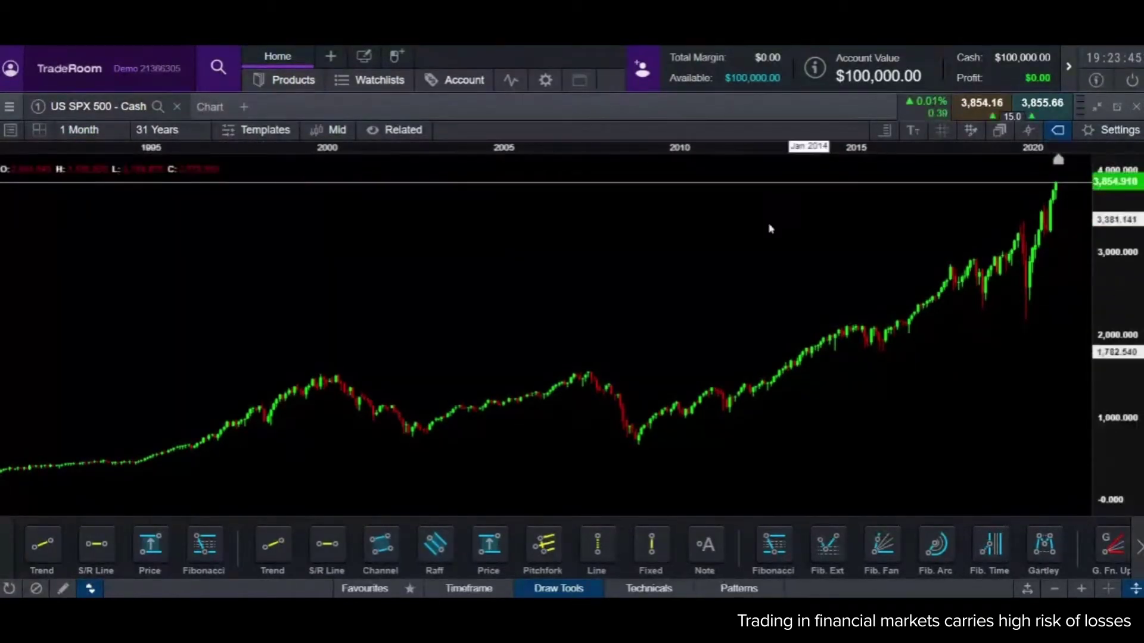
Zoom the SPX 500 chart in to a 4-year range (2018–2021), keeping monthly candles
scroll(845, 462, up, 5)
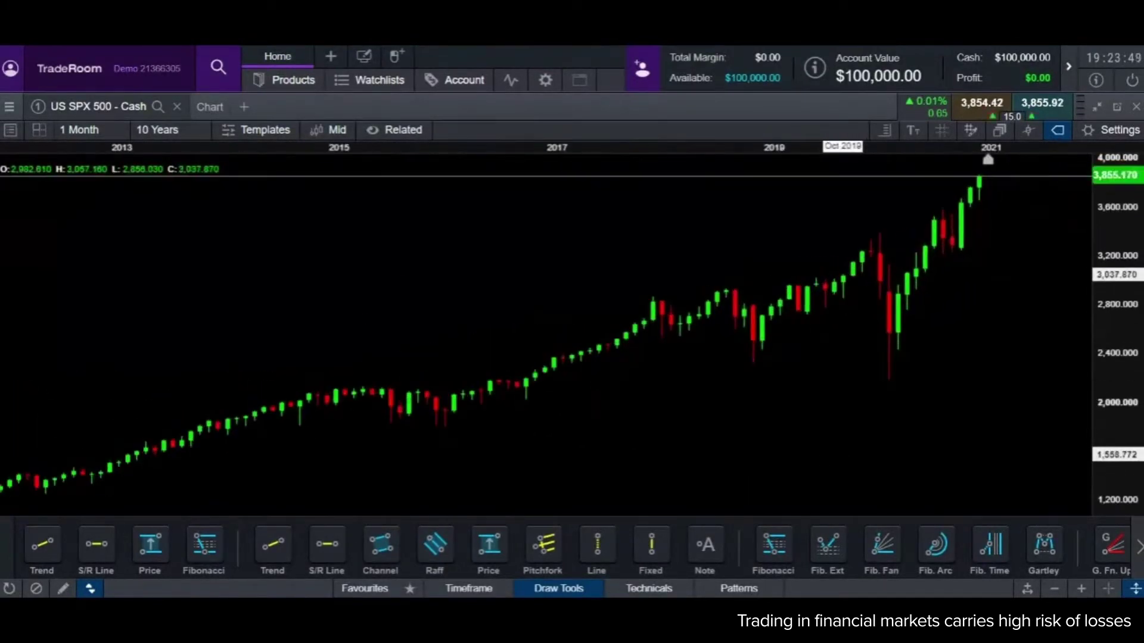
click(106, 142)
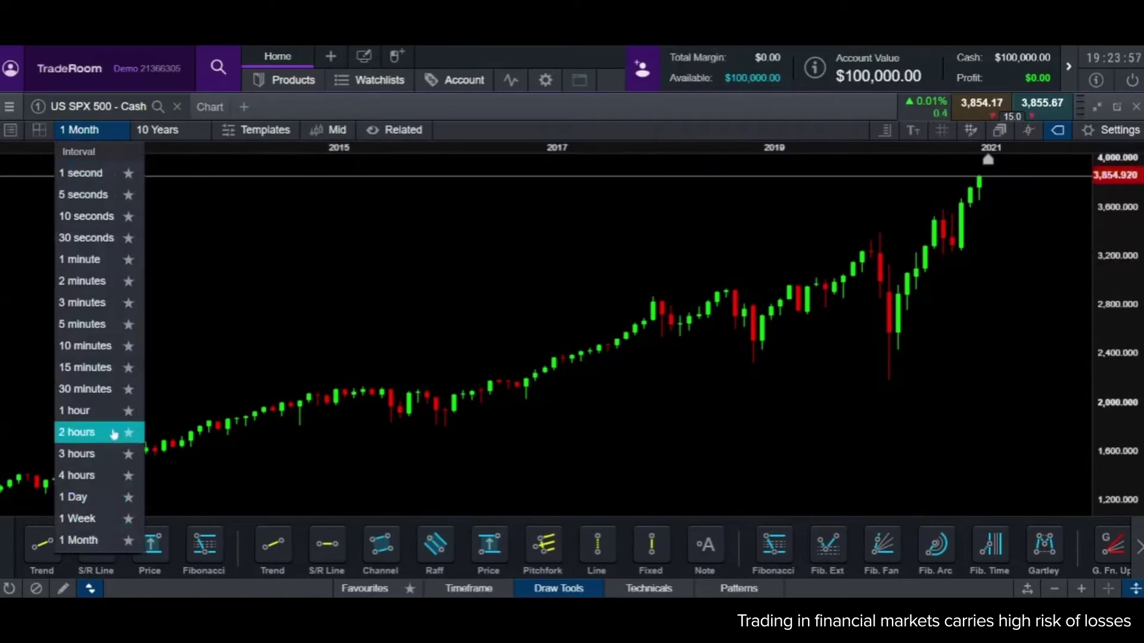
click(83, 539)
scroll(774, 435, up, 5)
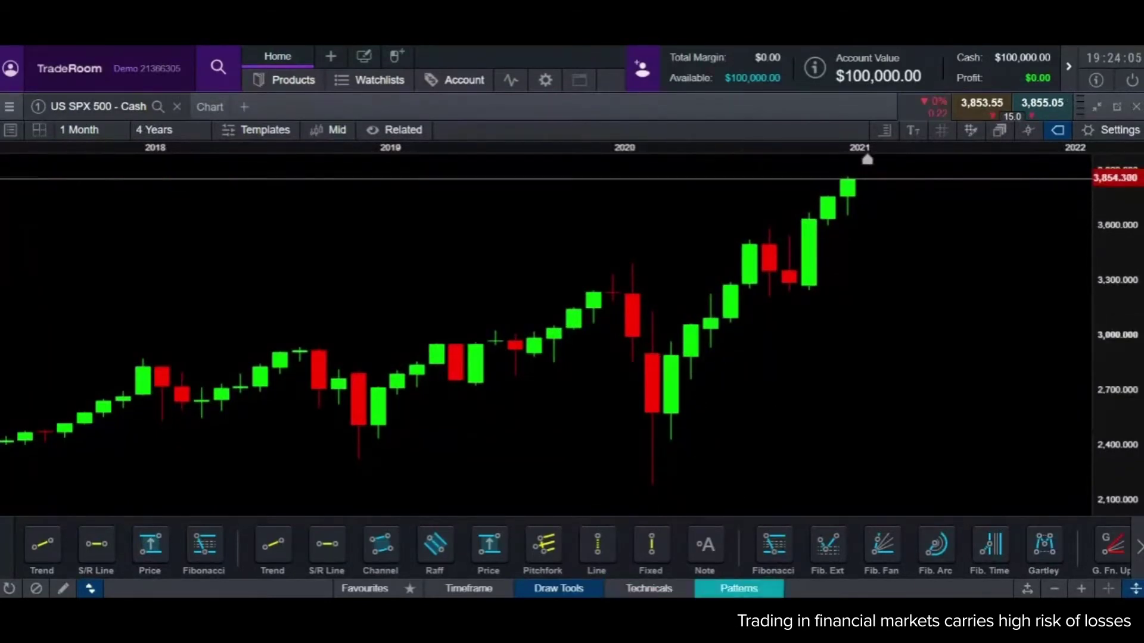
scroll(1113, 559, down, 5)
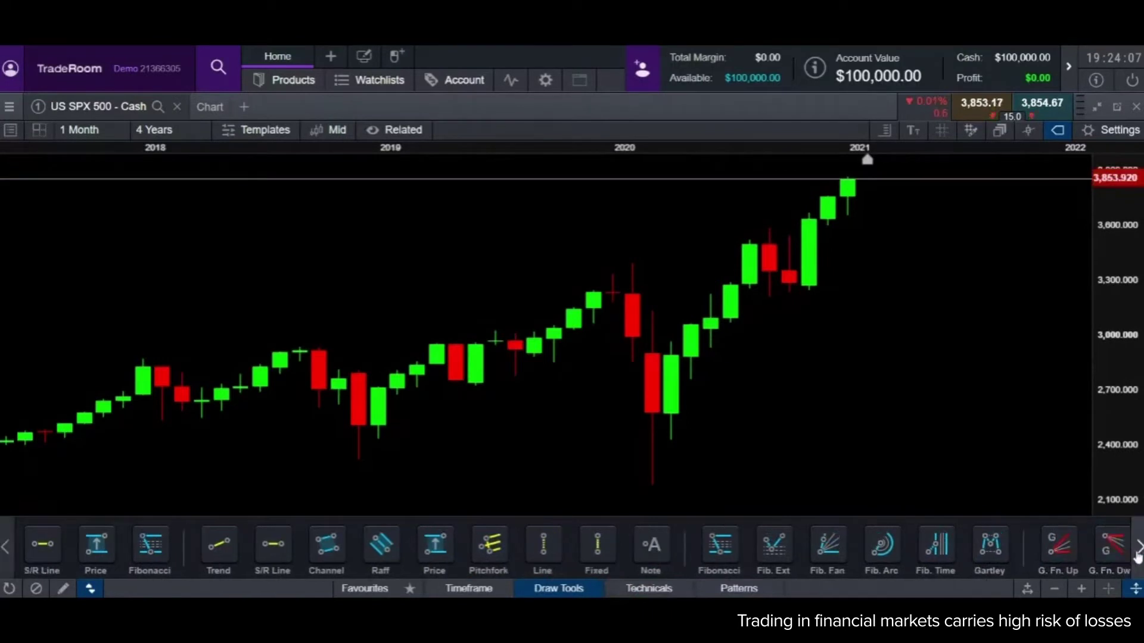
Draw a trial oval around the March 2020 crash candles and stretch it taller
click(1061, 554)
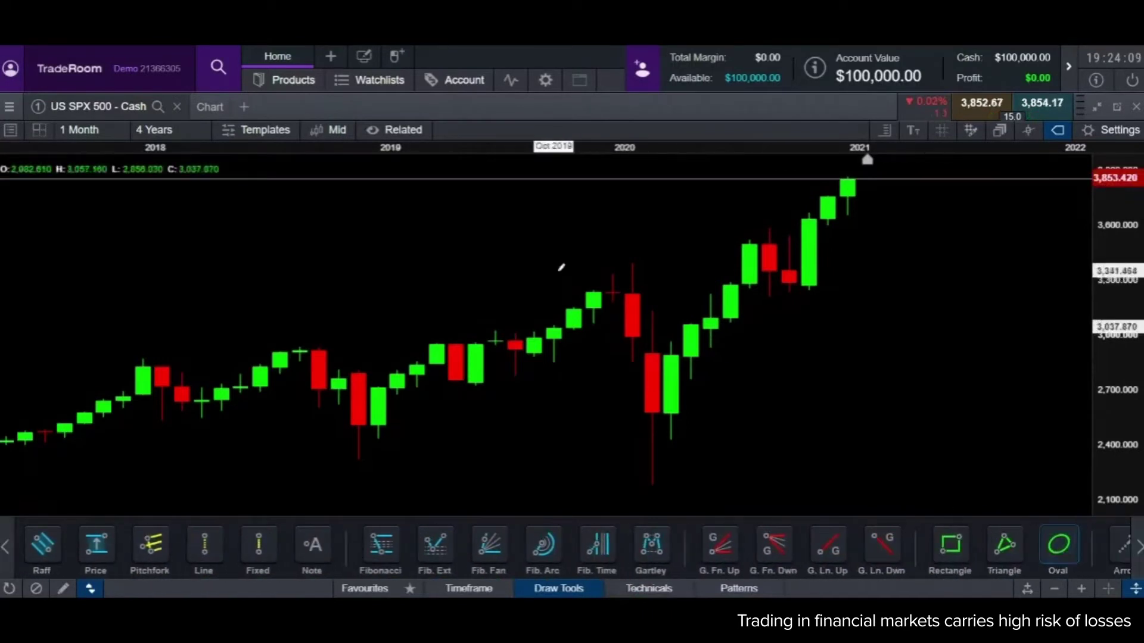
drag(612, 256, 652, 363)
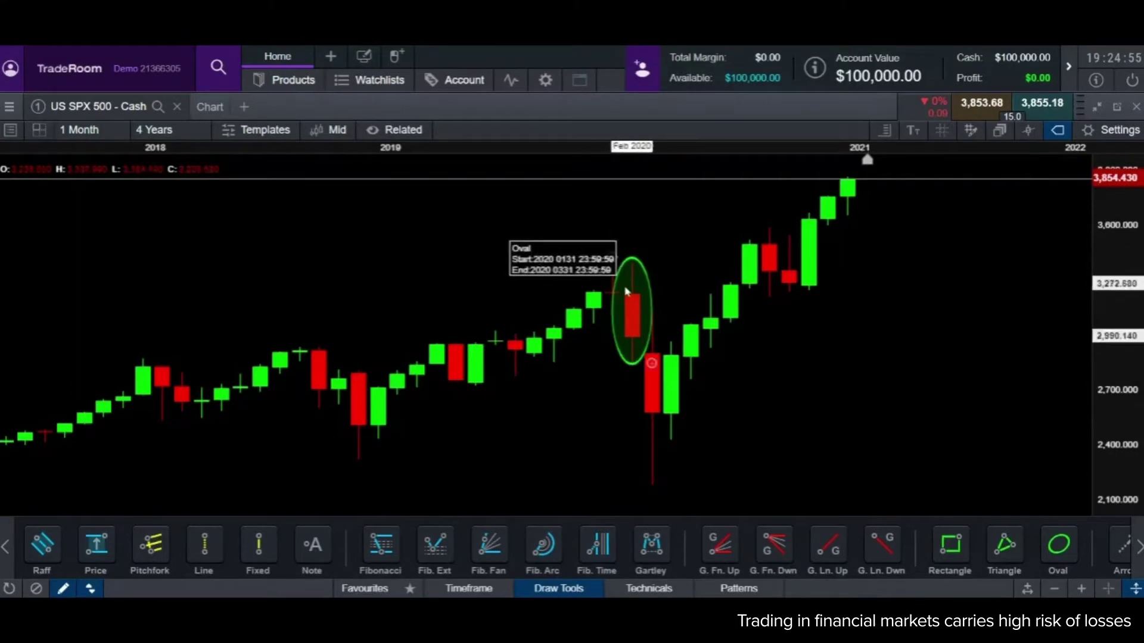
drag(613, 257, 689, 457)
drag(652, 364, 652, 328)
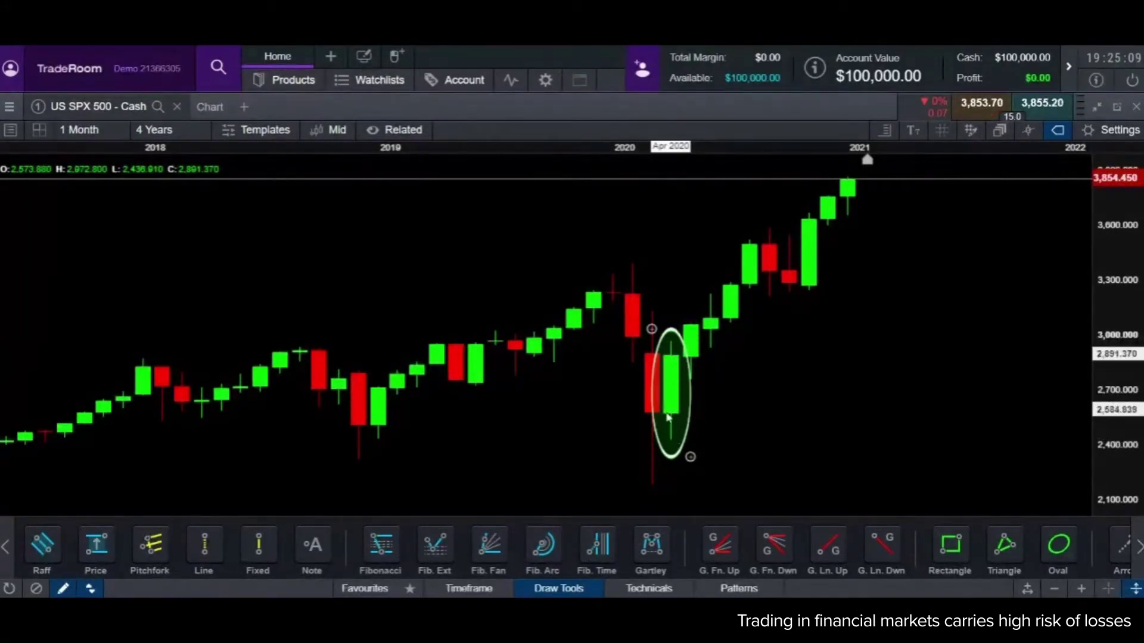
Delete the trial oval and zoom the chart out to a 16-year range
click(682, 452)
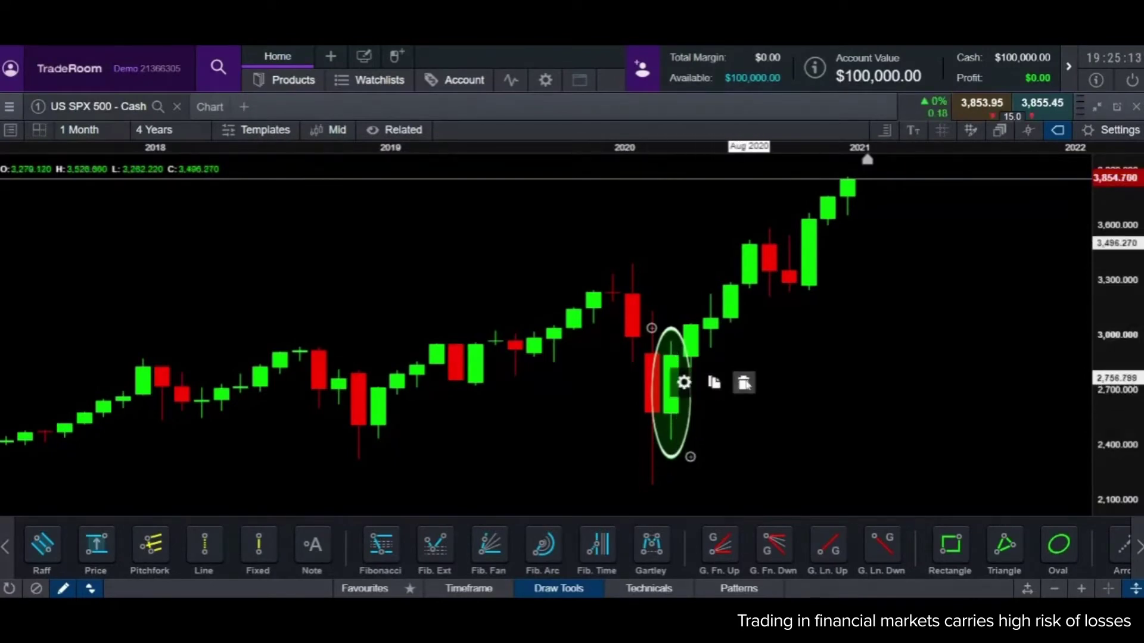
click(744, 383)
scroll(697, 384, down, 6)
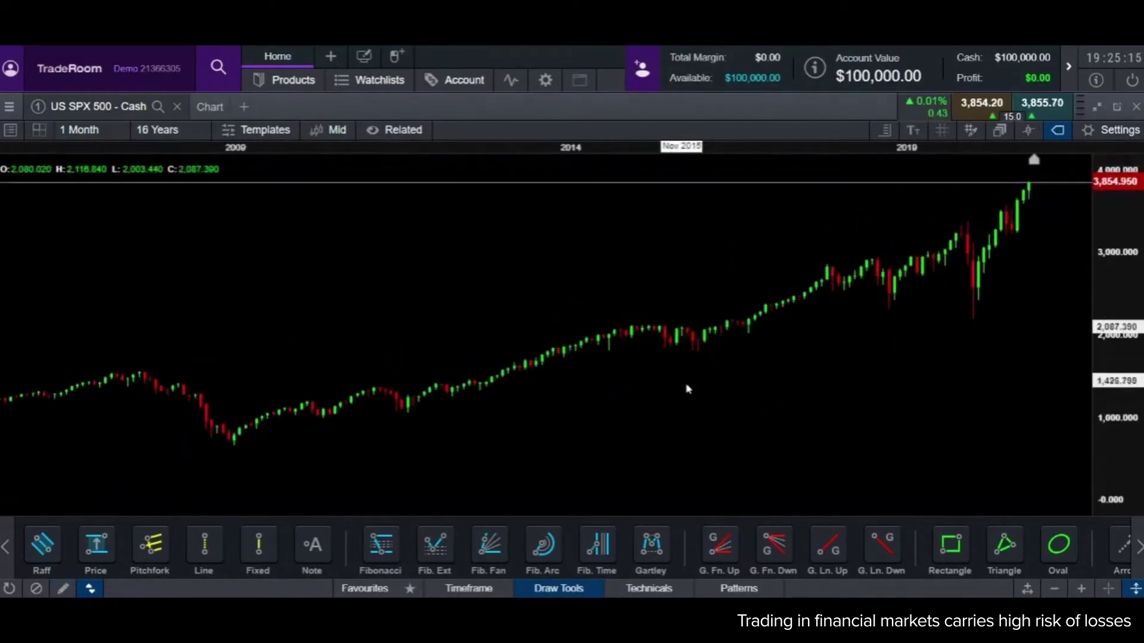
Zoom out further to a 31-year range reaching back before 1995
scroll(688, 389, down, 4)
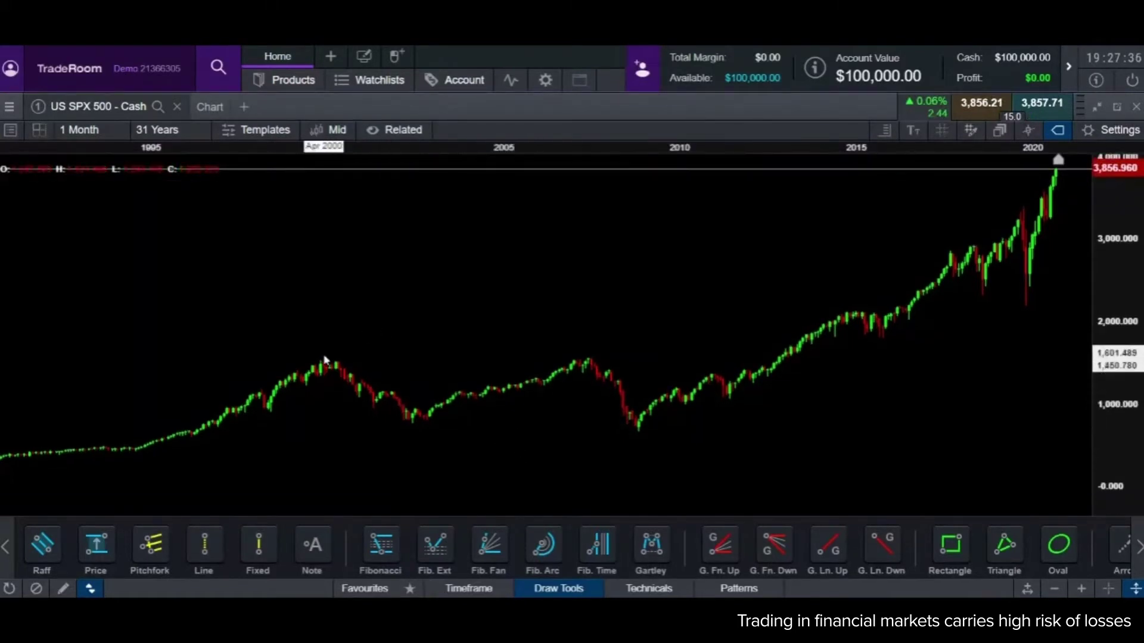
Circle the 1995 low and the 2000 peak with small green ovals
click(1059, 543)
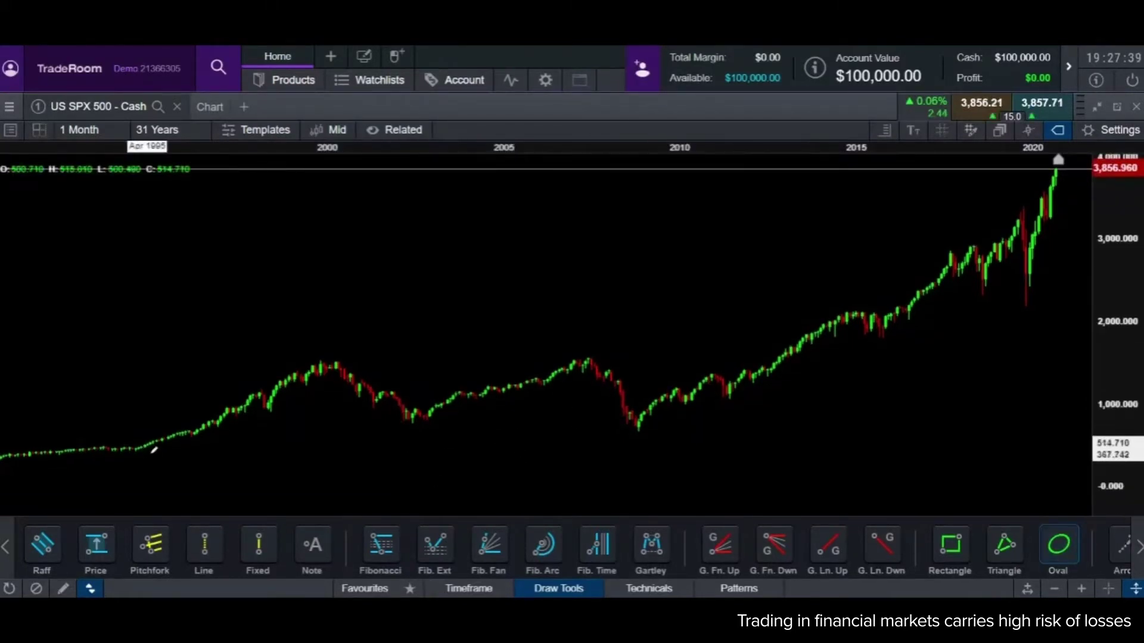
click(129, 443)
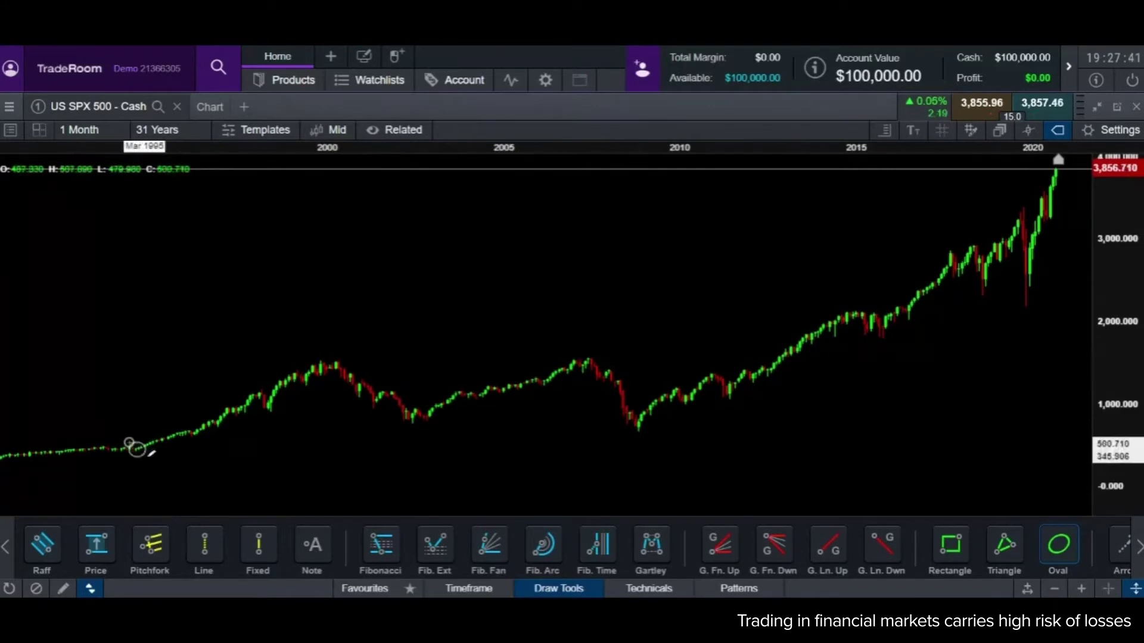
click(150, 458)
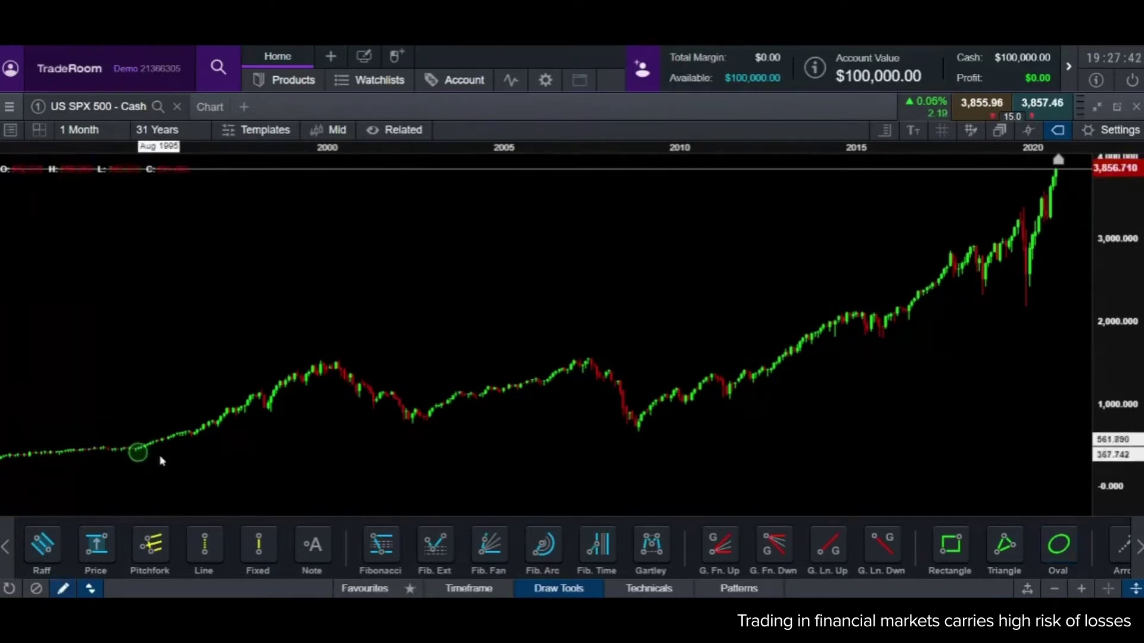
click(1053, 563)
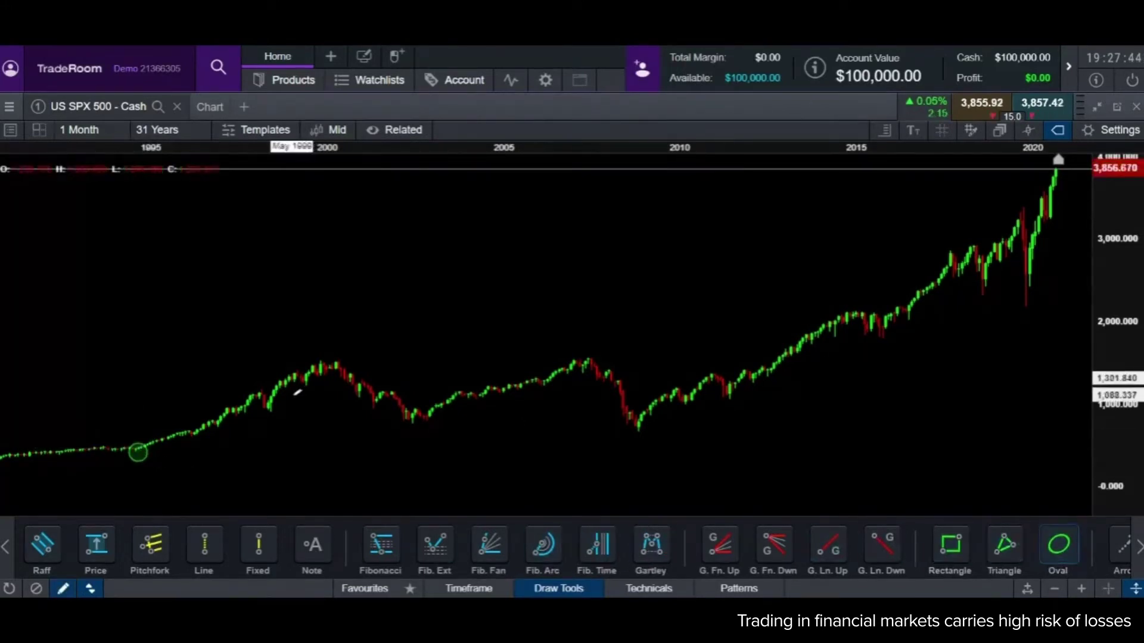
click(308, 347)
click(335, 370)
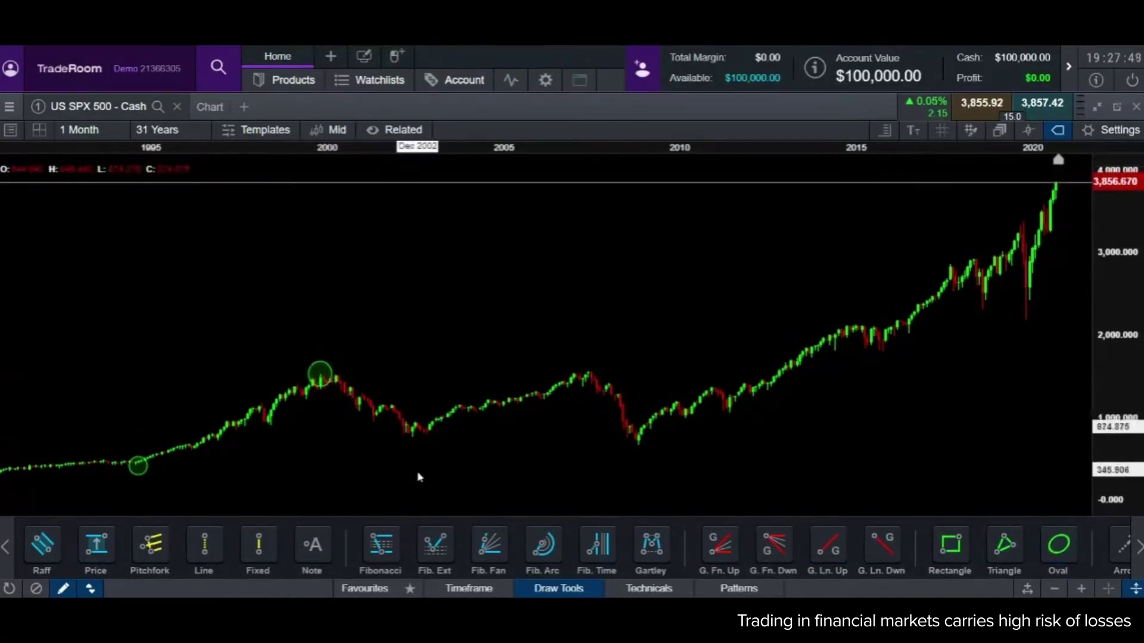
mouse_move(320, 376)
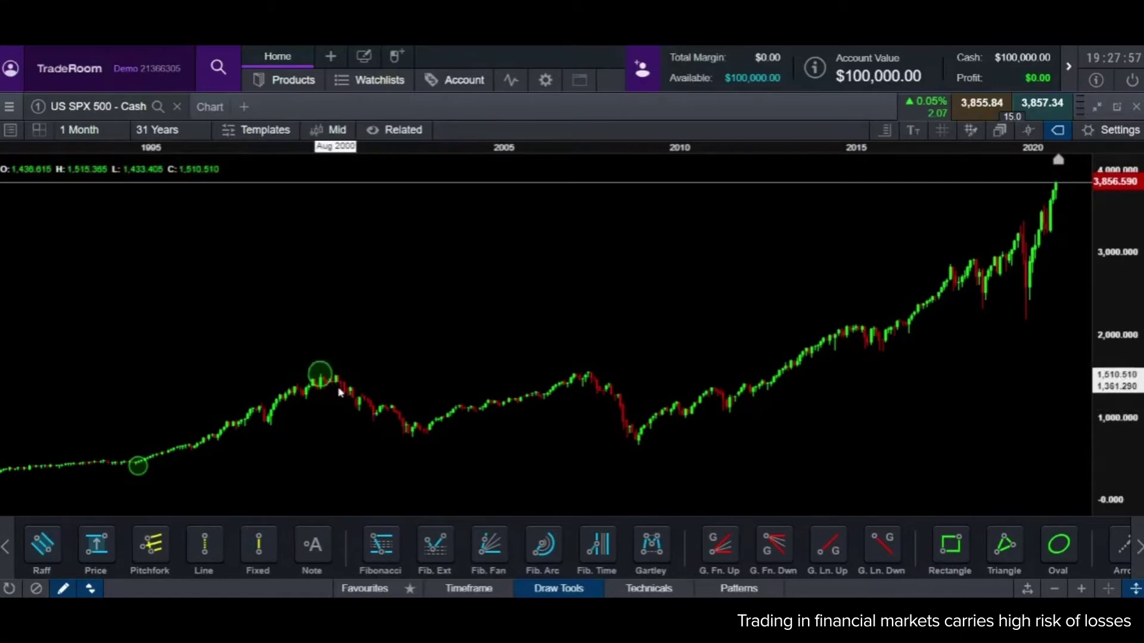
Draw a descending trend line from the 2000 peak oval down past the 2002 lows
click(6, 546)
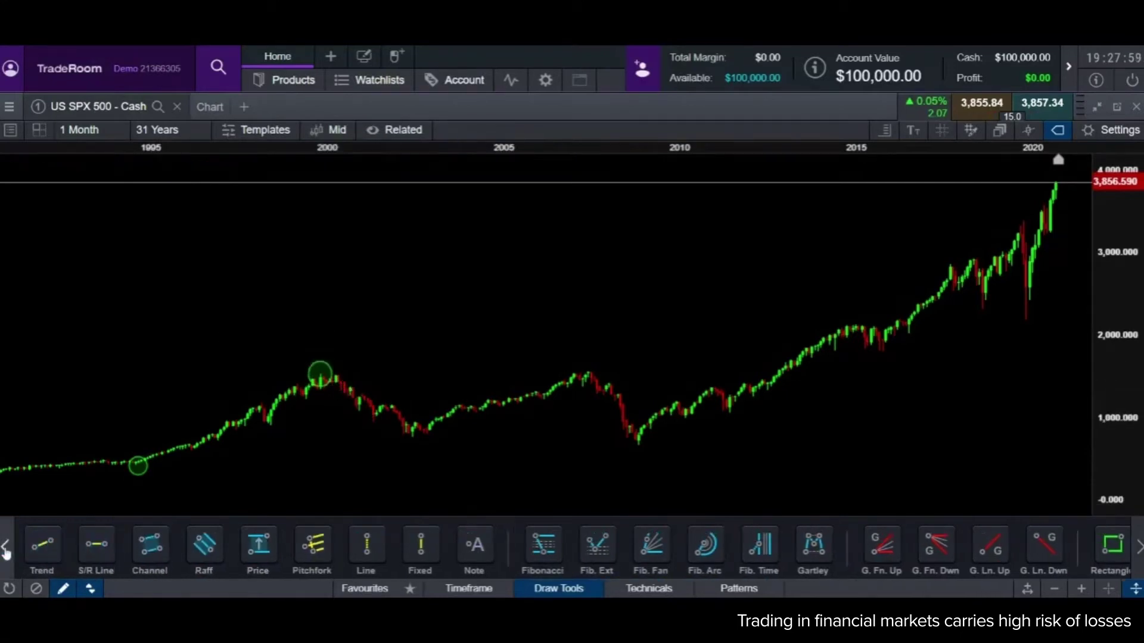
click(111, 543)
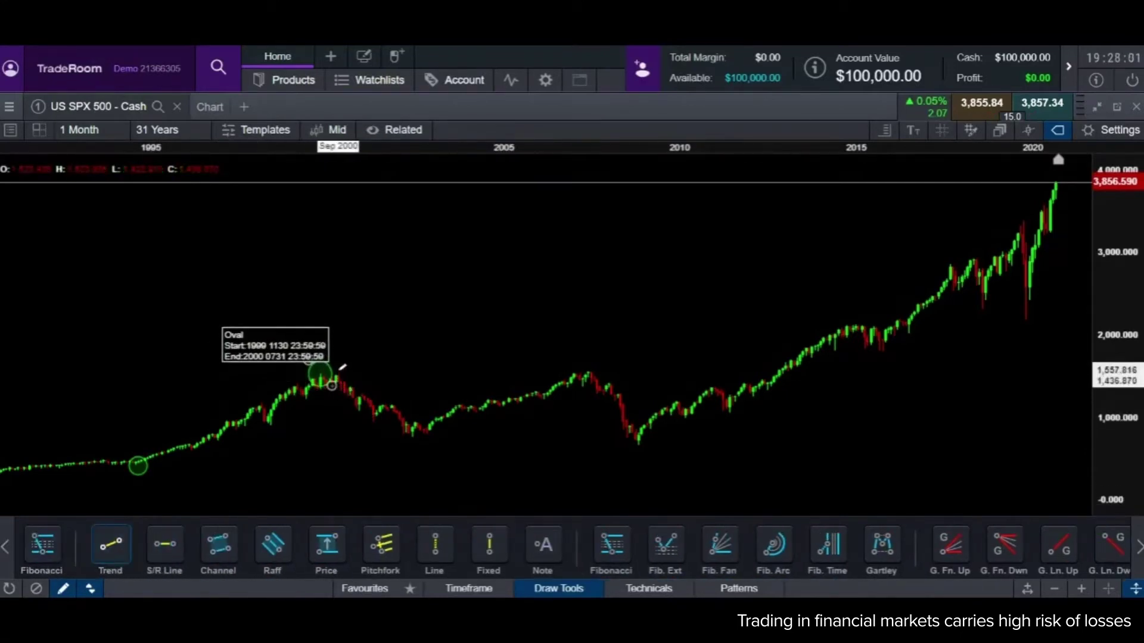
click(338, 370)
click(432, 426)
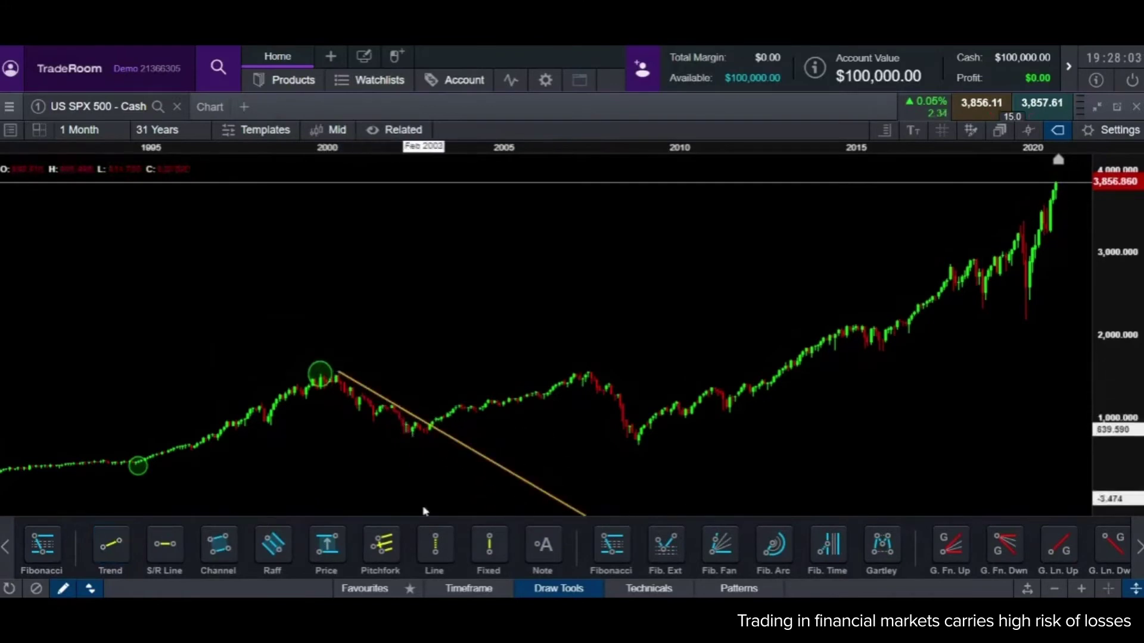
Draw a trial oval on the post-2000 decline, delete it, and select the trend line
click(1138, 547)
click(1138, 546)
click(950, 544)
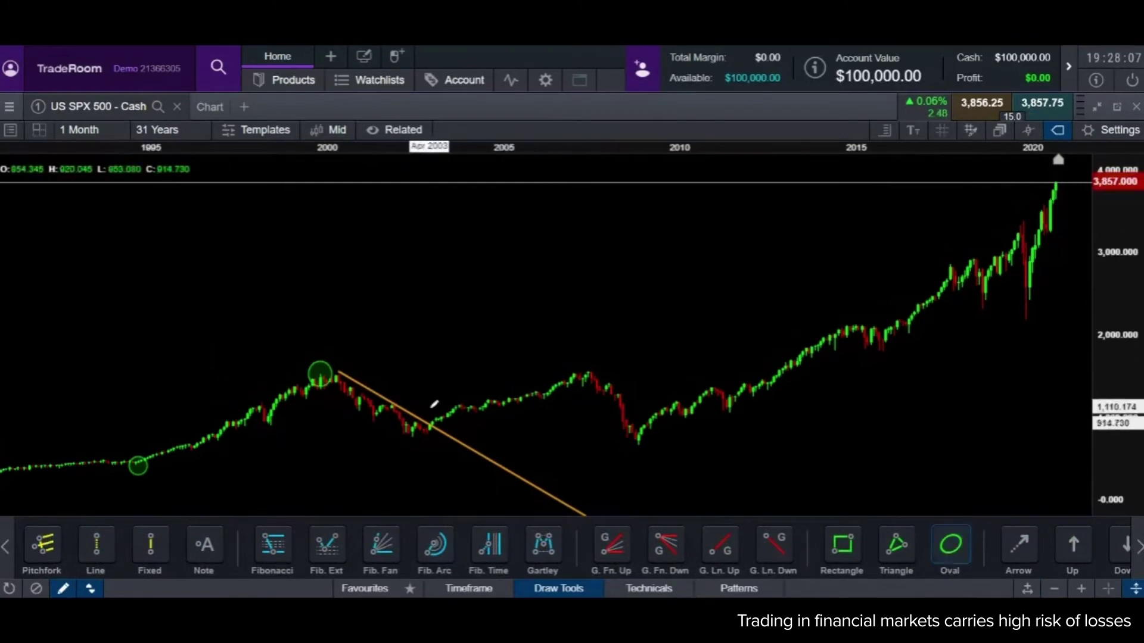
drag(360, 400, 382, 429)
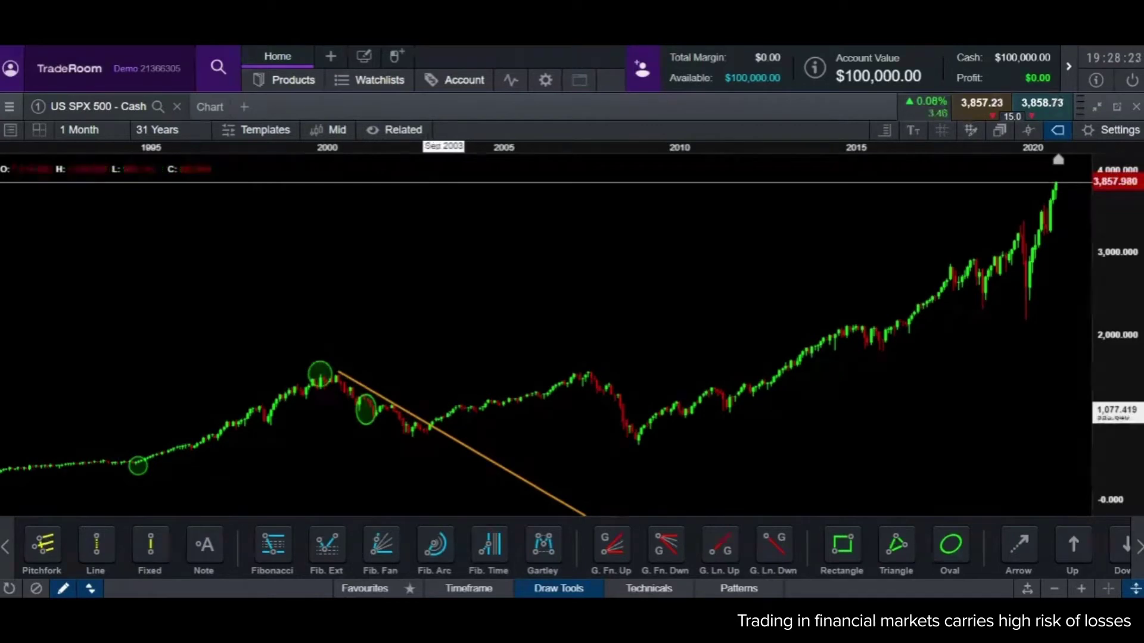
mouse_move(332, 384)
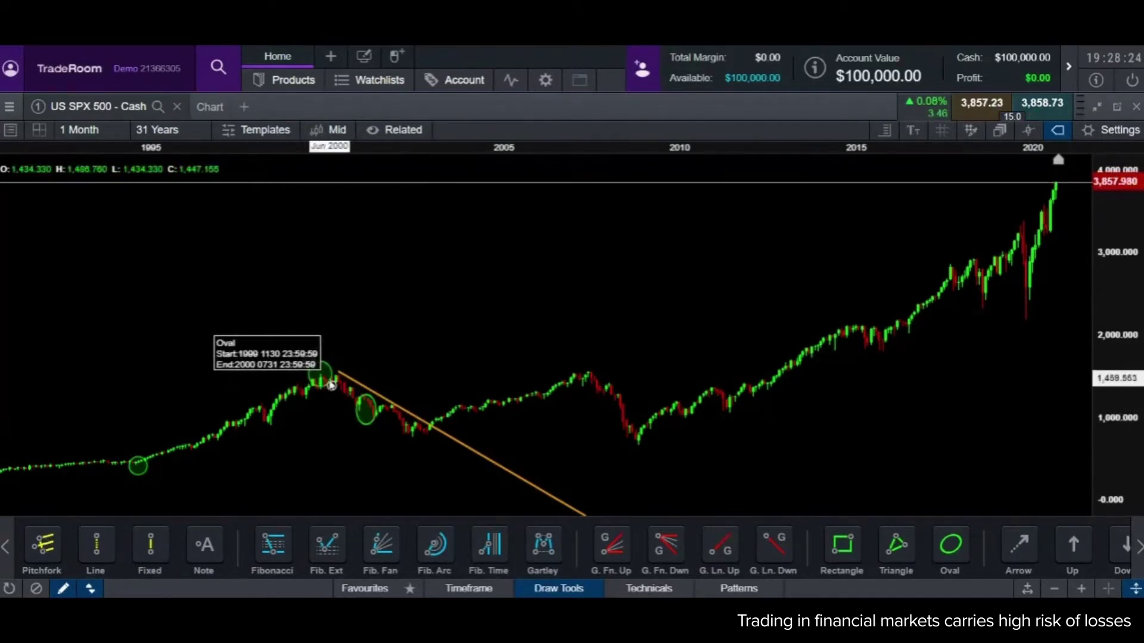
click(378, 421)
click(451, 399)
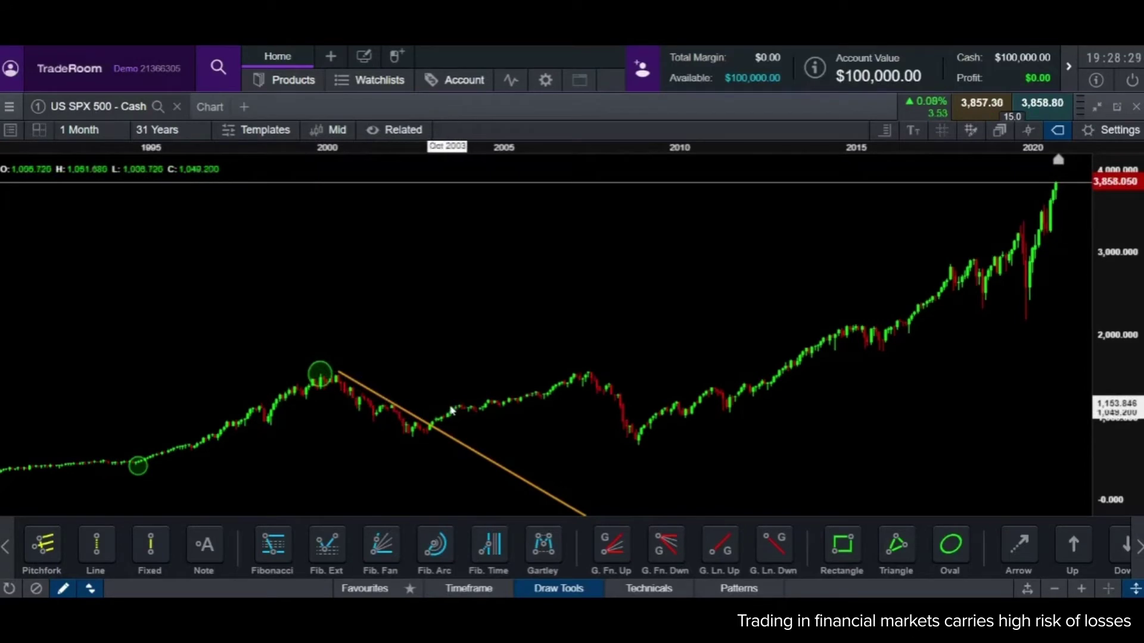
click(433, 423)
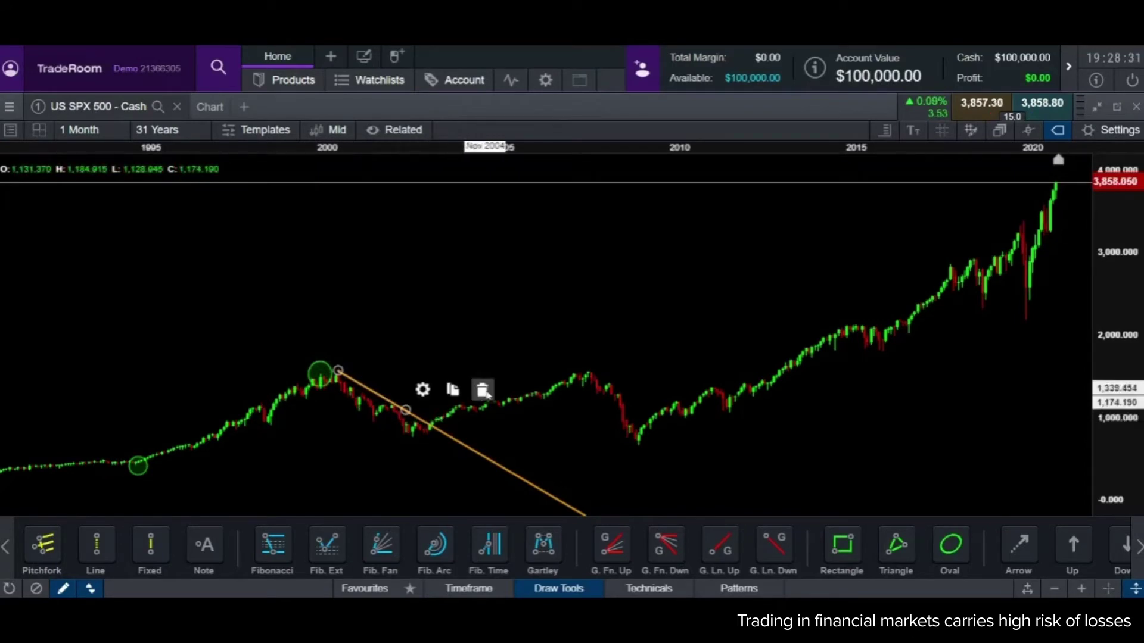
Delete the trend line and the ovals at the 2000 peak and 1995 low
click(480, 388)
click(331, 379)
click(405, 354)
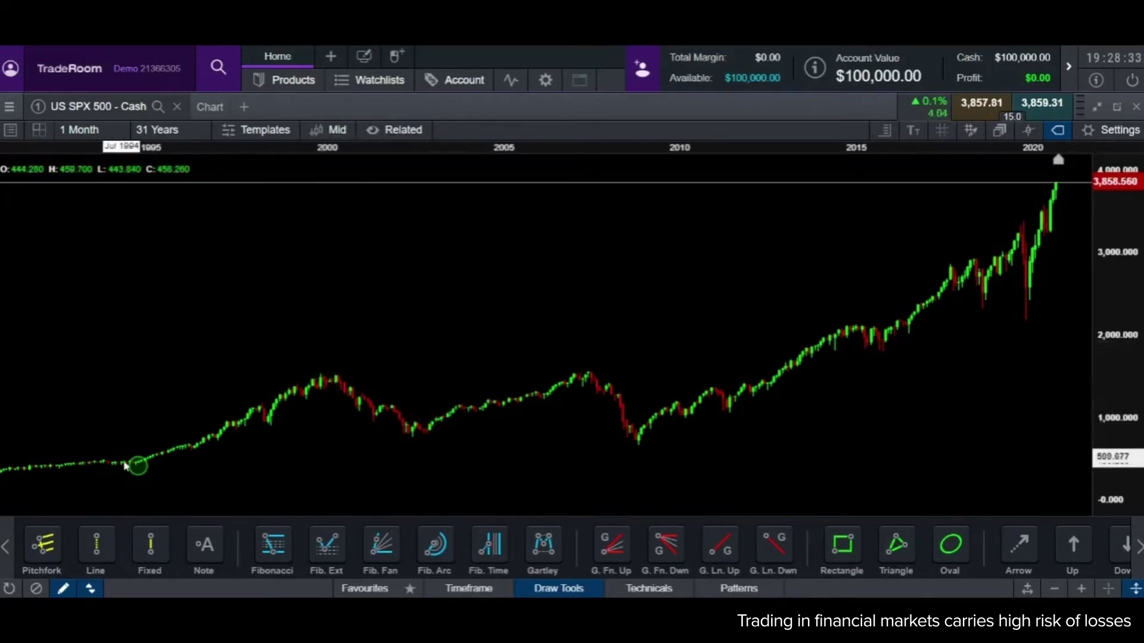
click(147, 471)
click(223, 445)
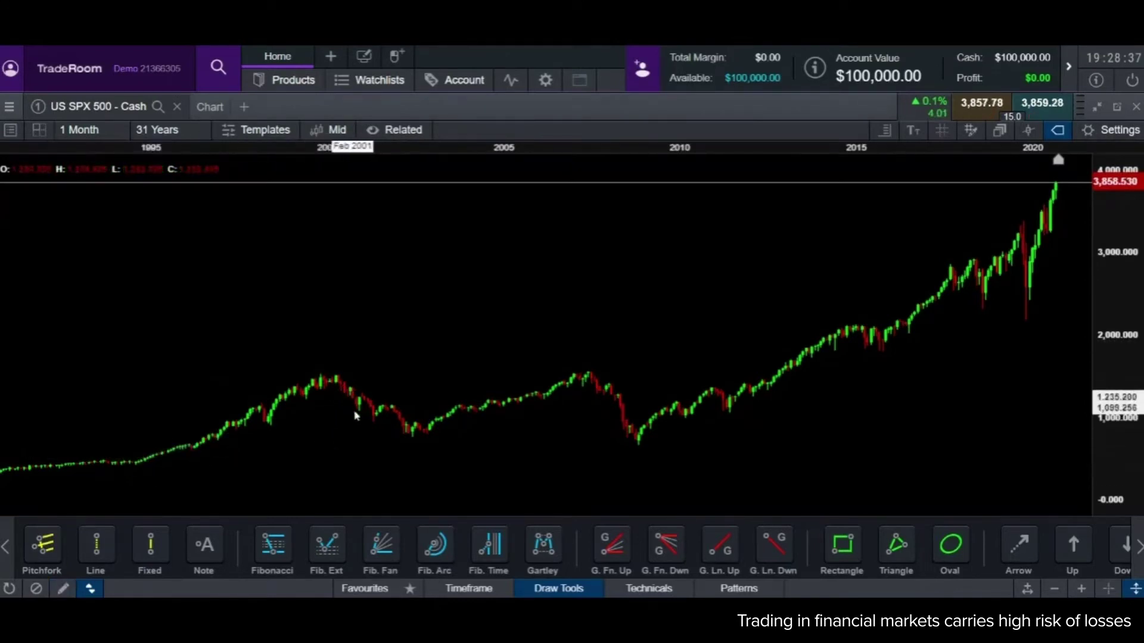
Draw small ovals along the post-2000 decline and enlarge the one near the 2002 low
click(950, 544)
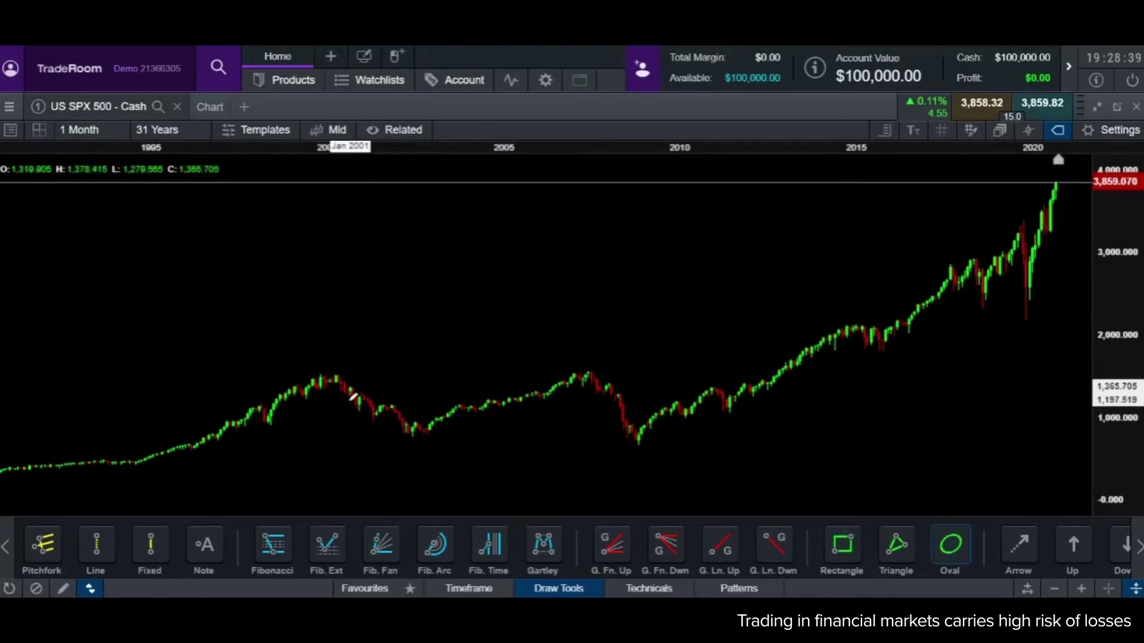
drag(349, 390, 357, 407)
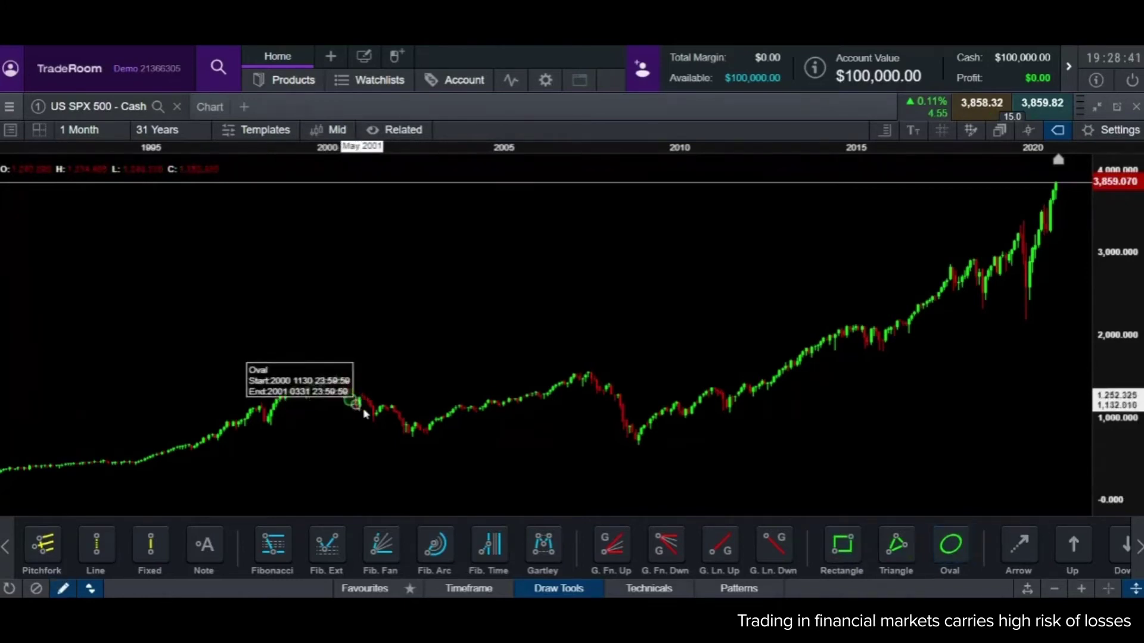
click(938, 555)
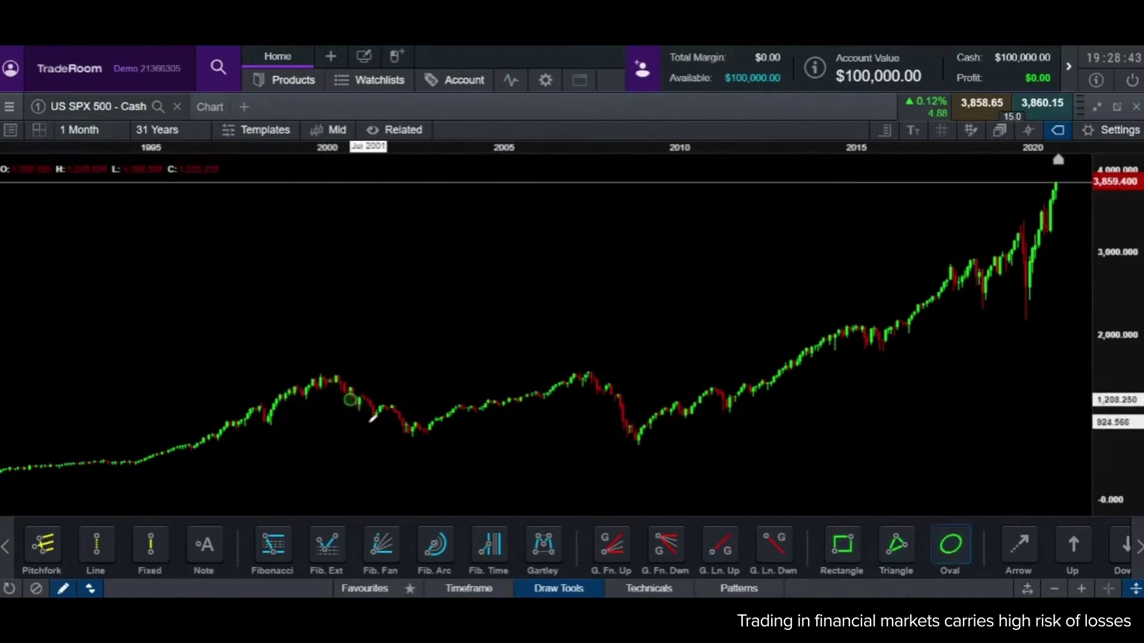
drag(373, 416, 421, 442)
click(951, 556)
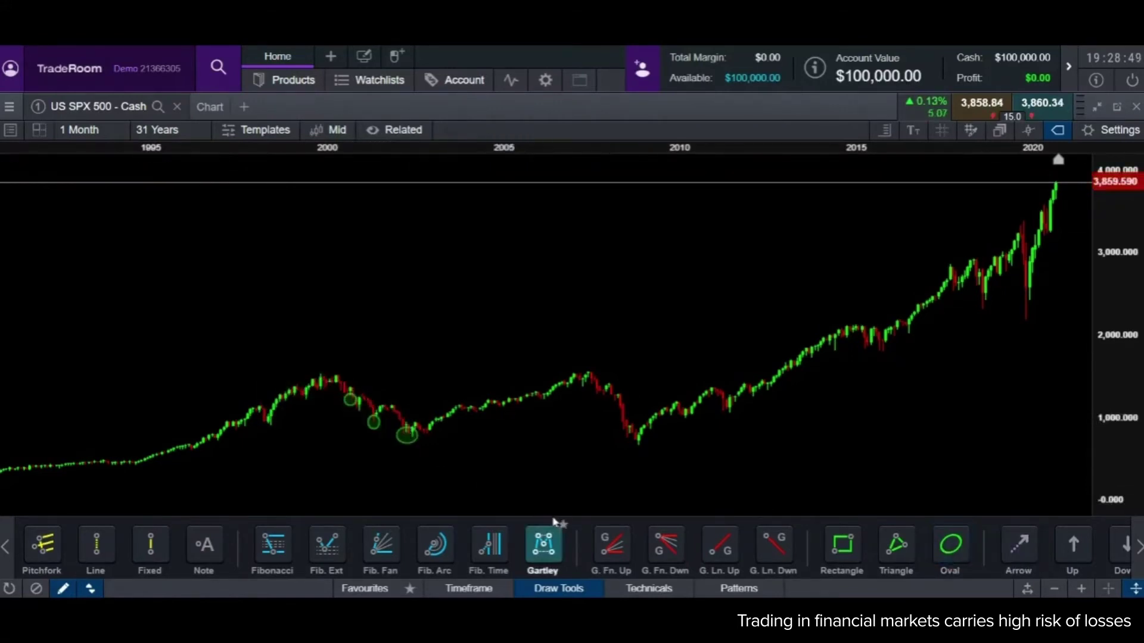
click(416, 445)
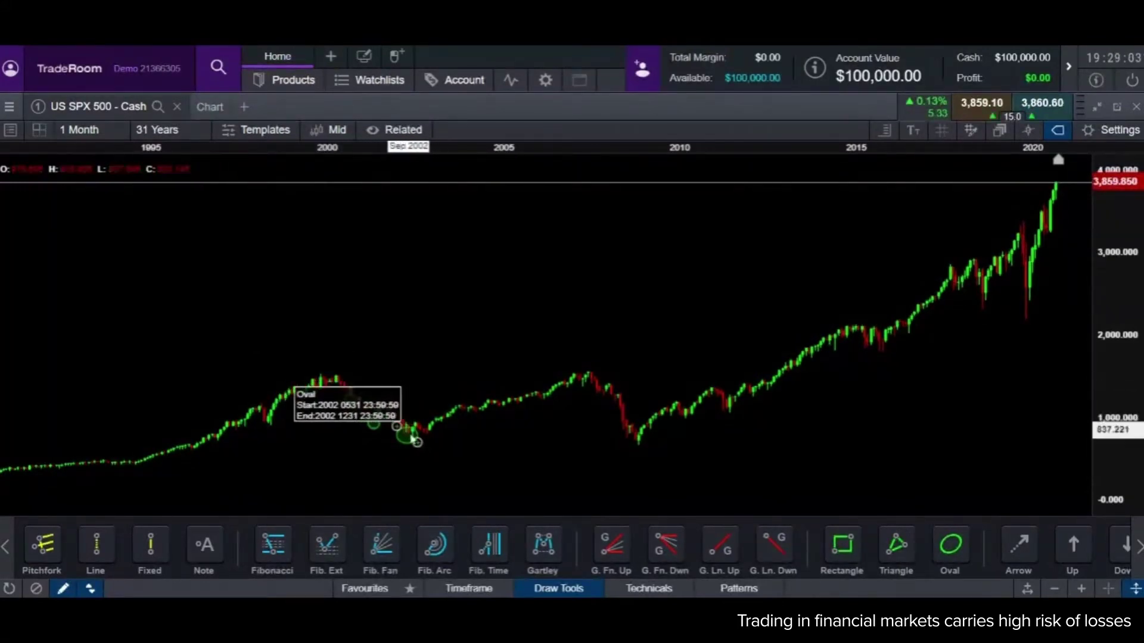
drag(419, 447, 428, 453)
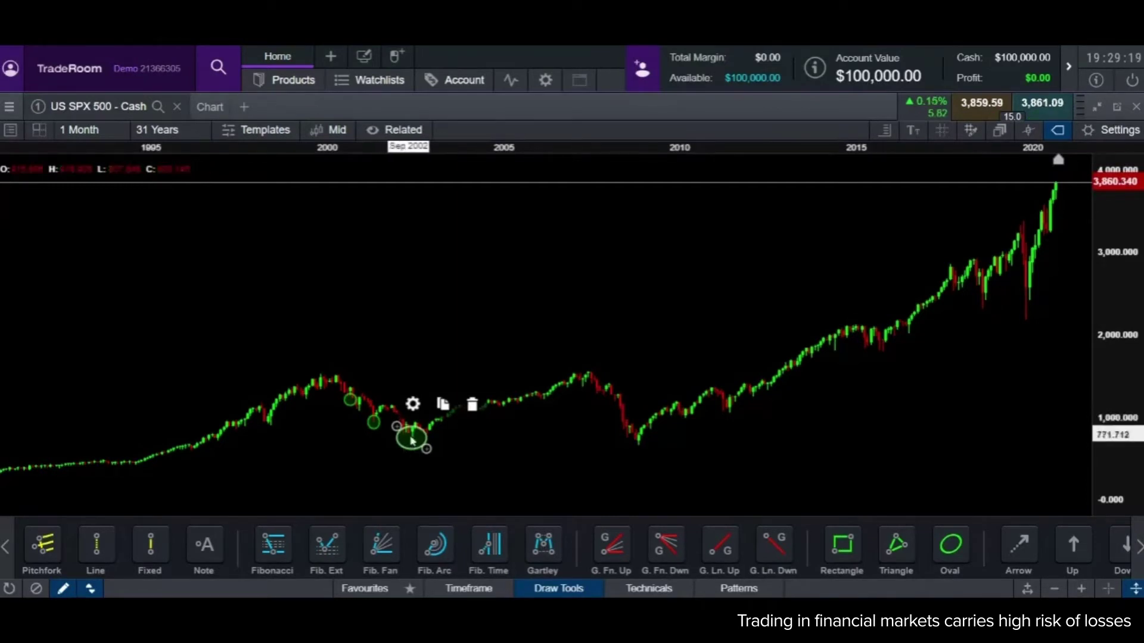
Erase the large oval, delete the small oval, and hide the drawing tools
click(36, 589)
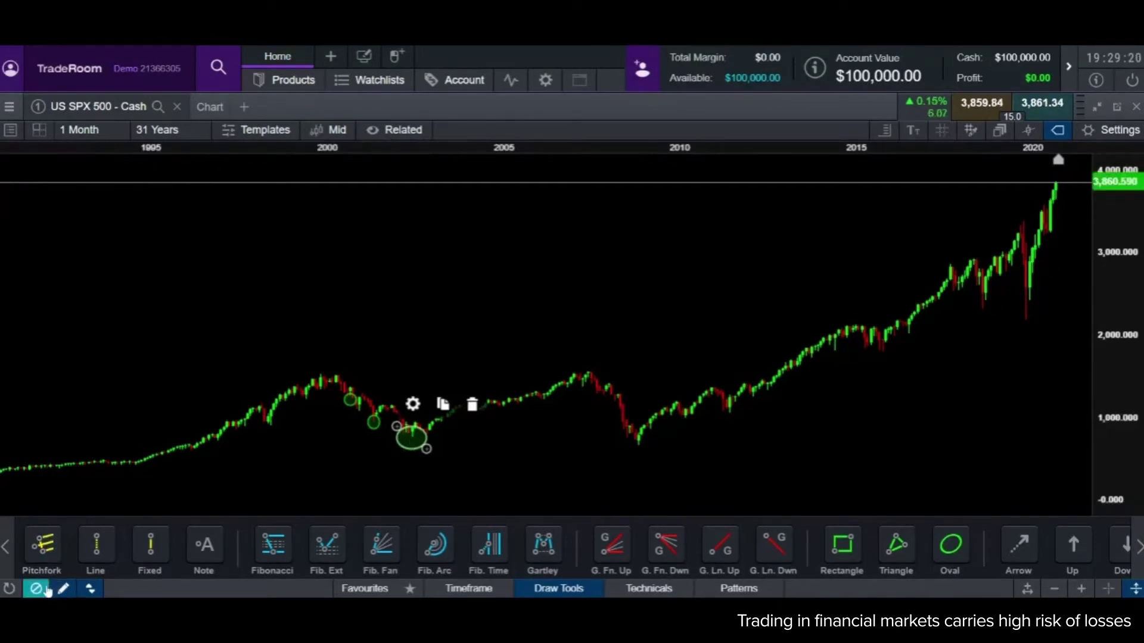
click(417, 436)
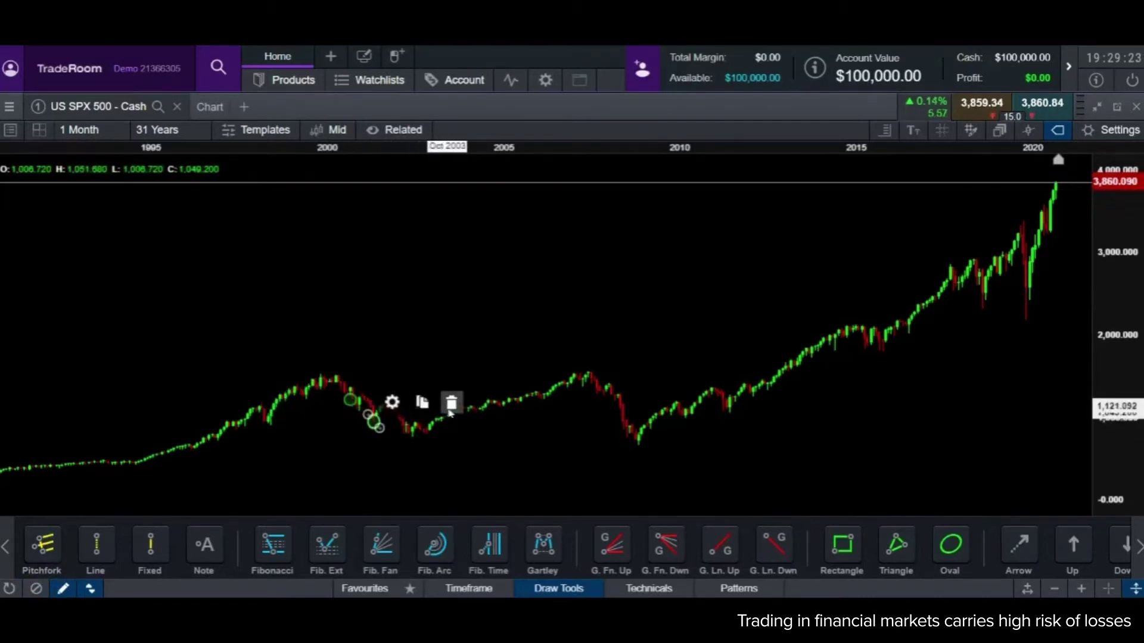
drag(381, 432, 358, 408)
click(430, 390)
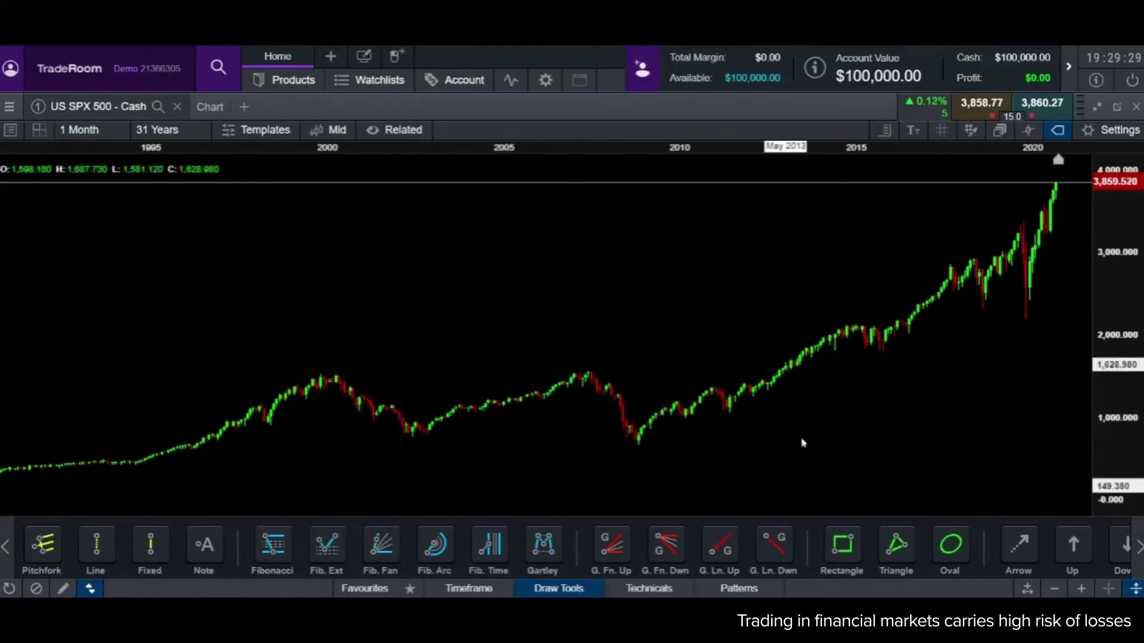
click(570, 590)
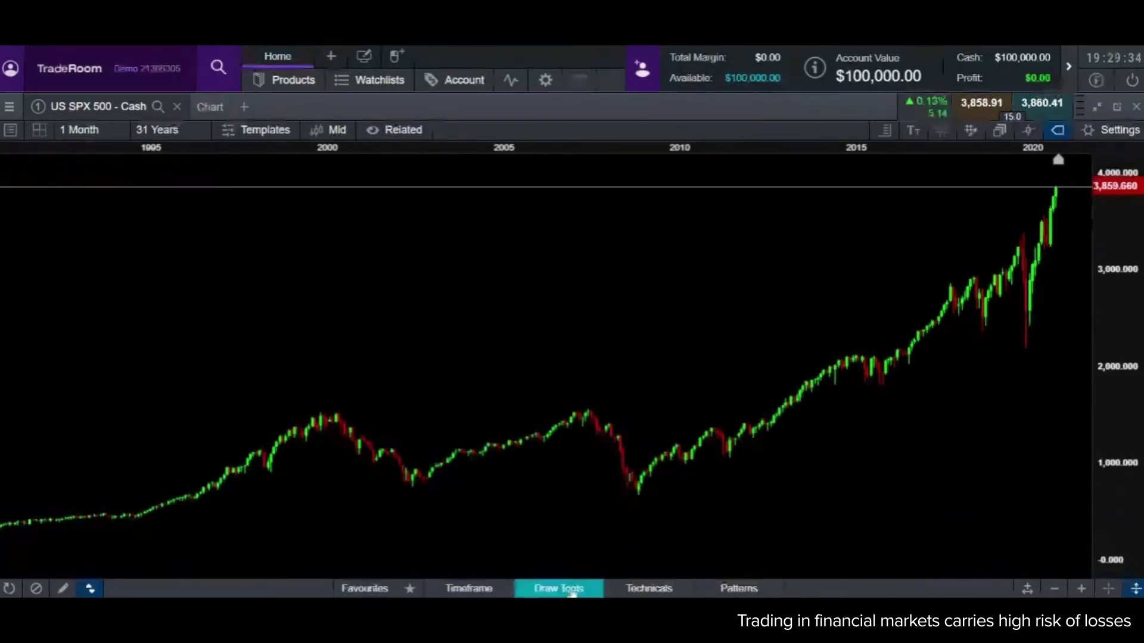
Show the drawing tools again and mark the 1995 low and 2000 peak with ovals
click(576, 591)
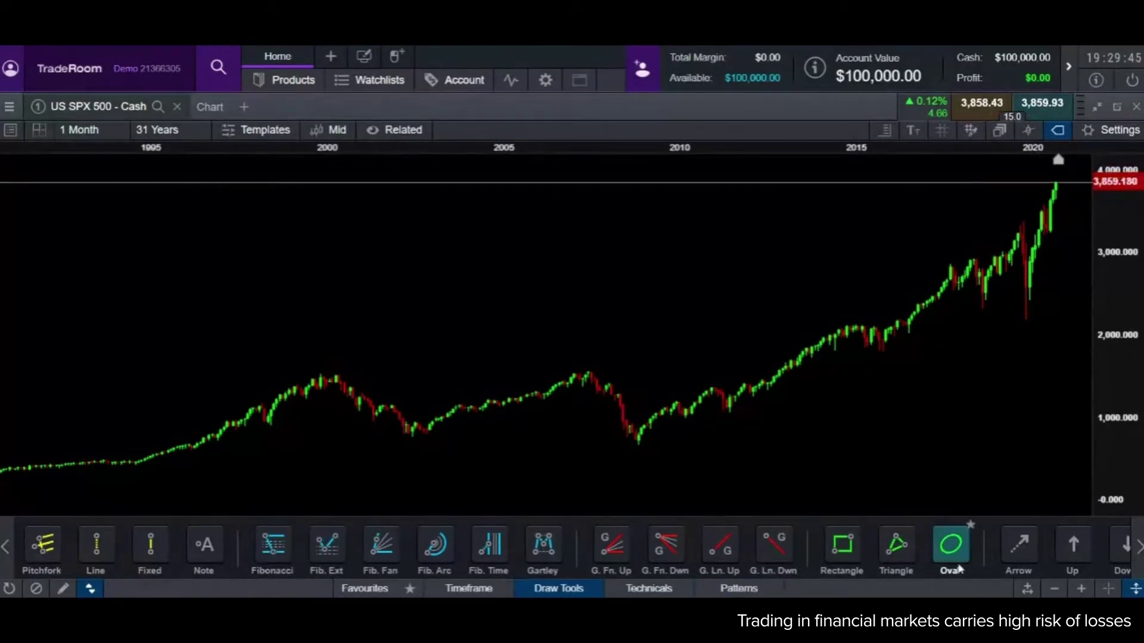
click(951, 543)
click(133, 463)
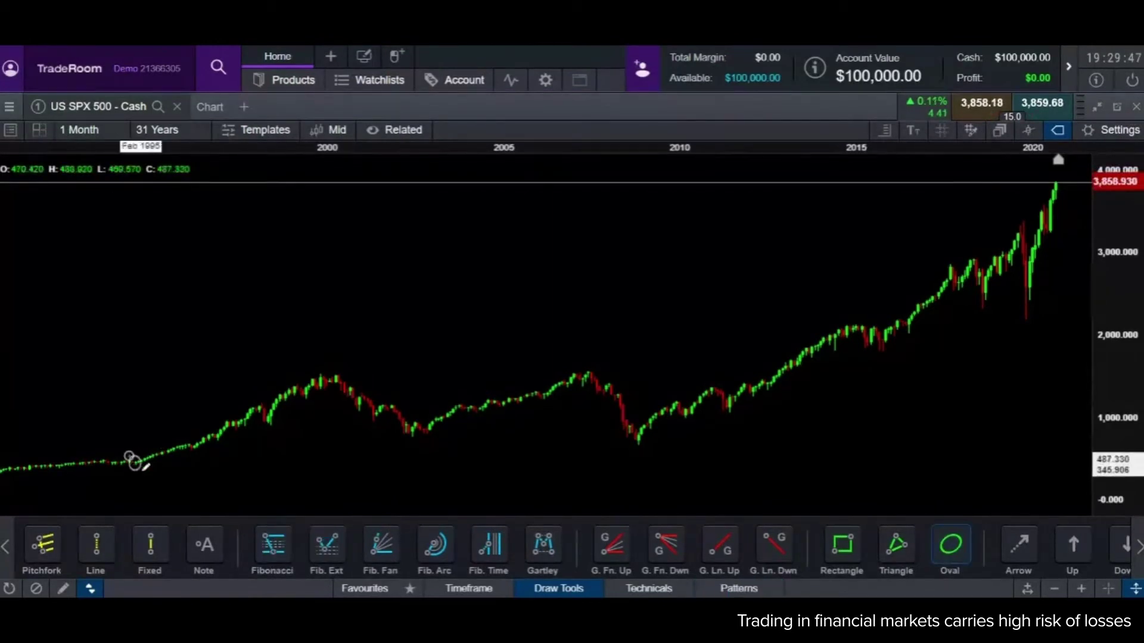
click(951, 543)
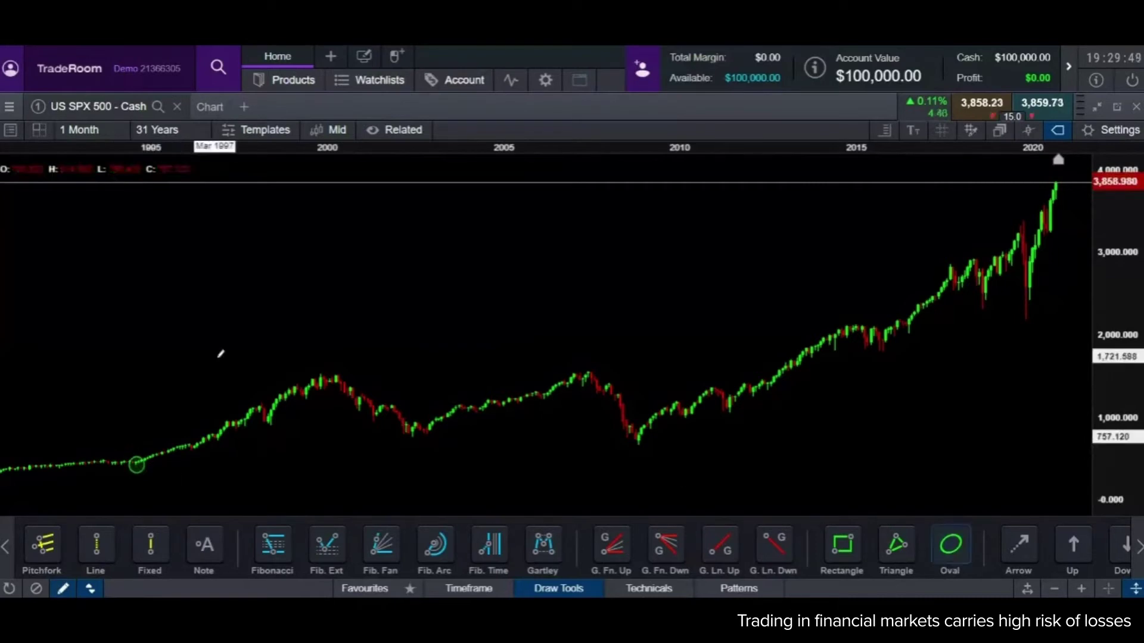
click(308, 367)
click(334, 375)
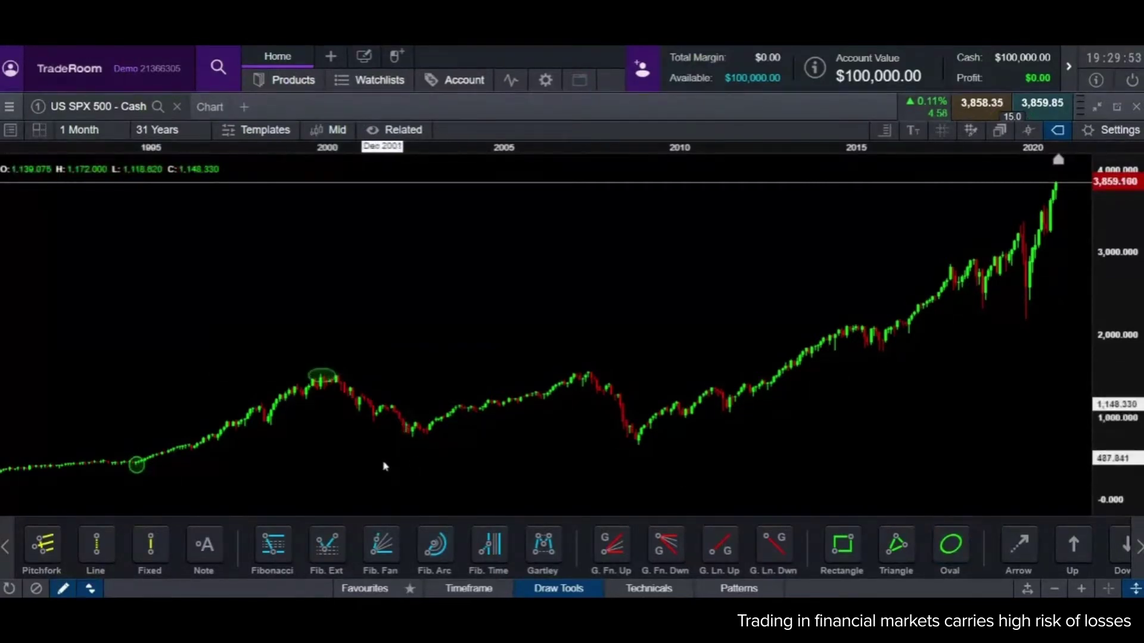
mouse_move(328, 382)
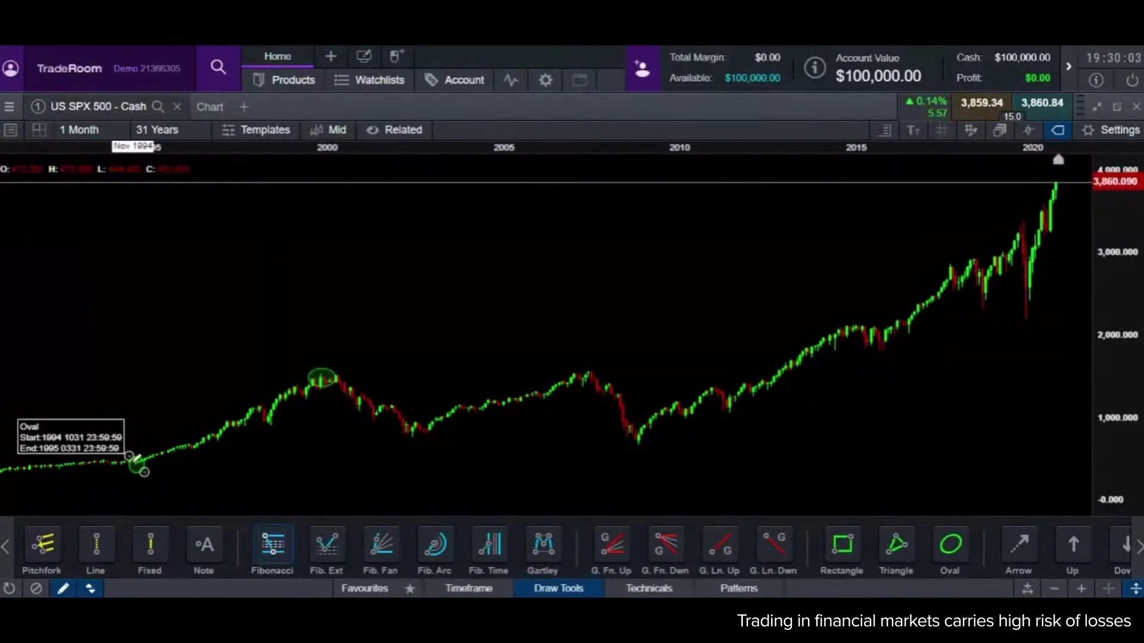
Draw a trial Fibonacci from the 1995 low to 2000 peak, then delete it and both ovals
click(136, 463)
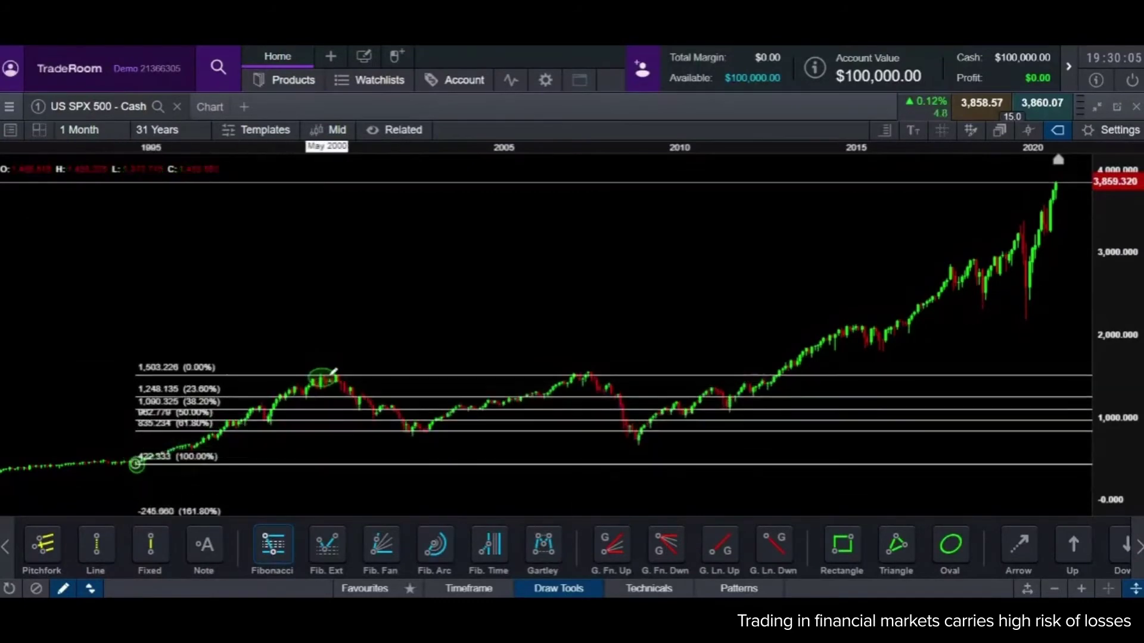
click(338, 372)
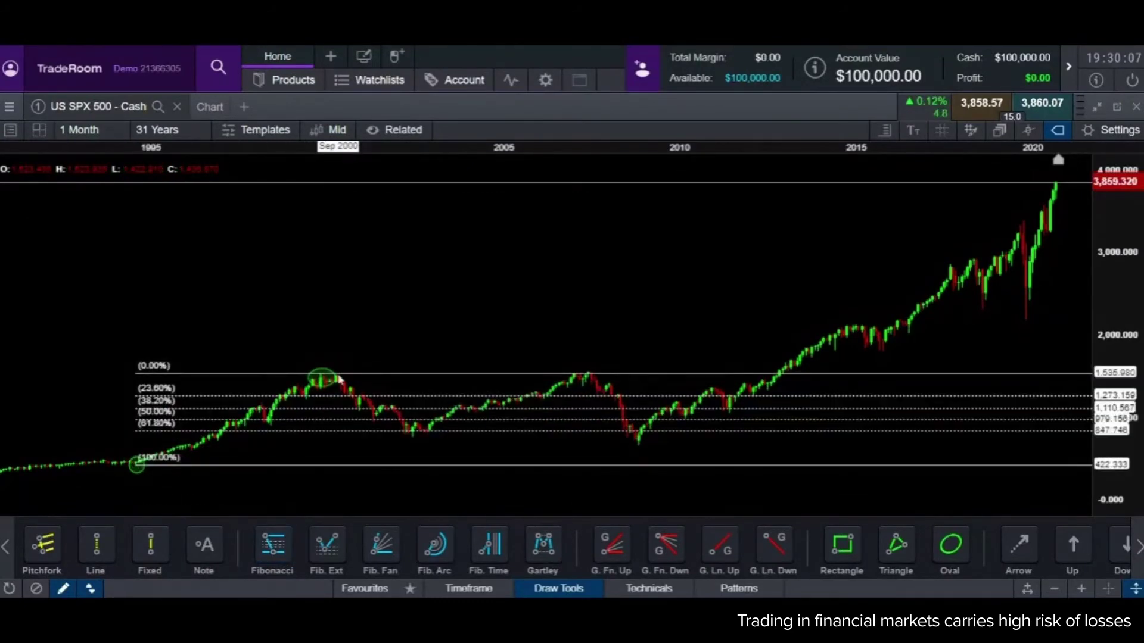
click(137, 475)
click(211, 452)
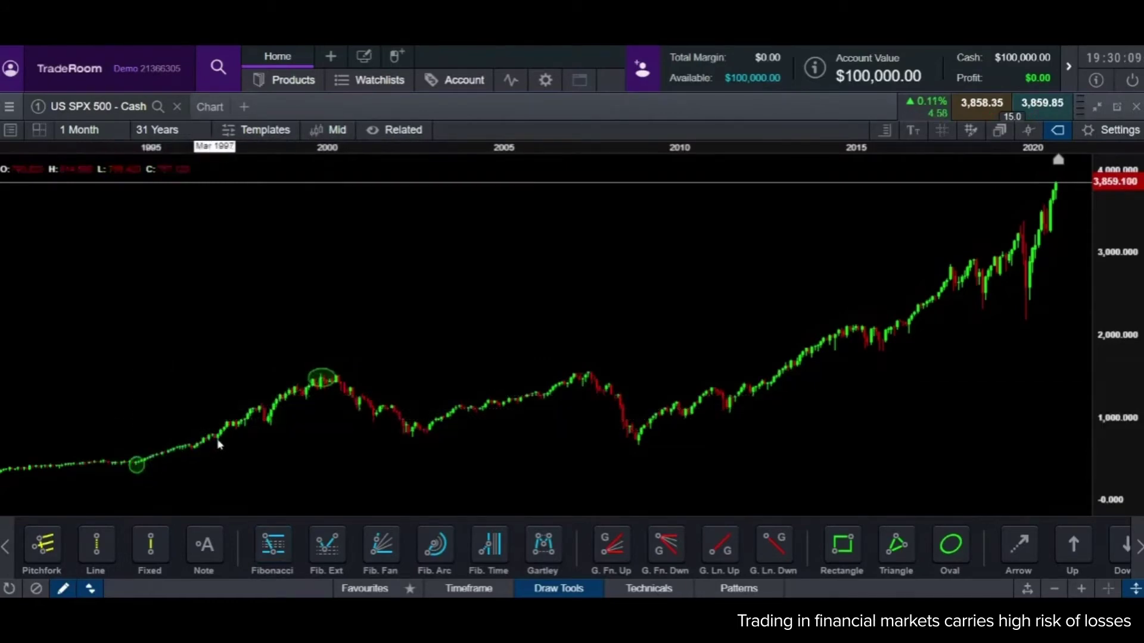
click(325, 378)
click(388, 356)
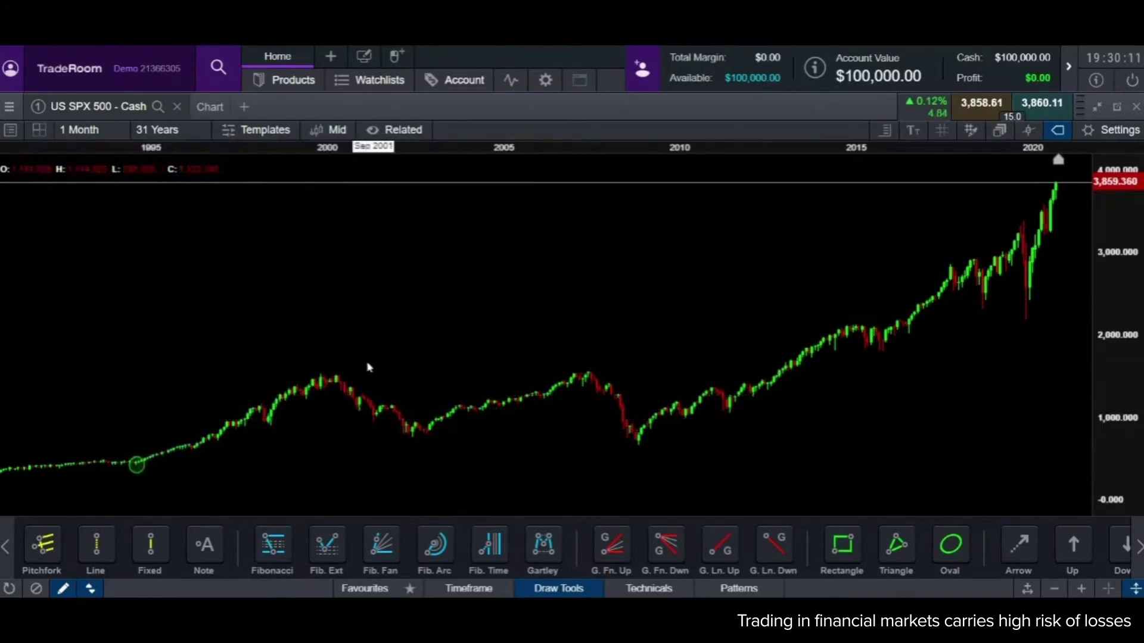
click(136, 465)
click(207, 441)
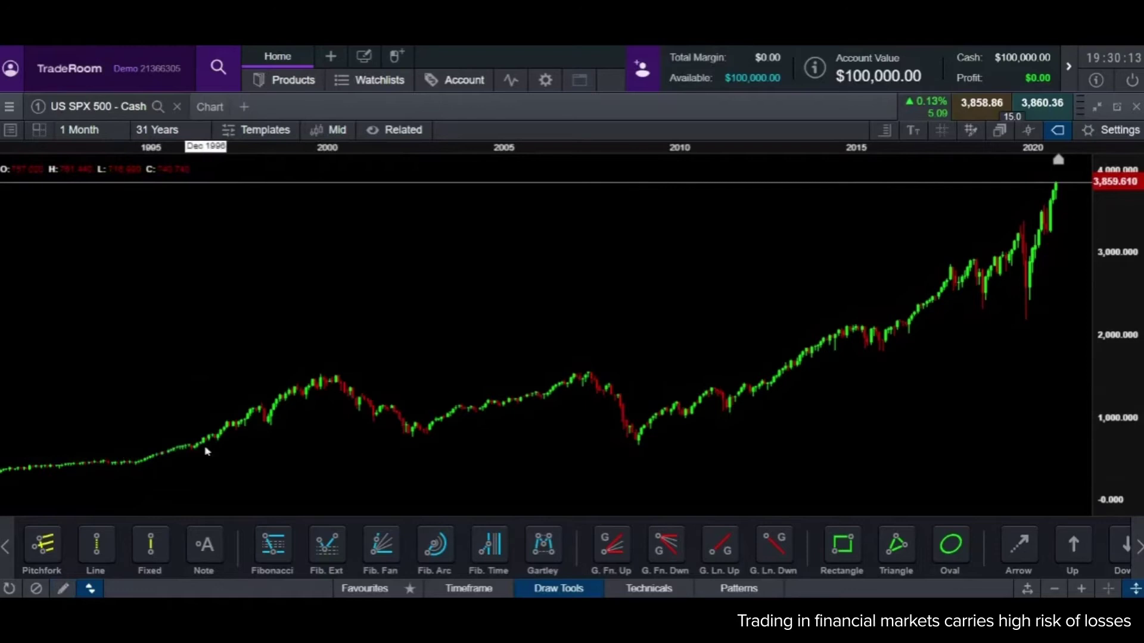
Draw a Fibonacci retracement from the 1995 low (433.251) to the 2000 peak (1,525.062)
click(273, 543)
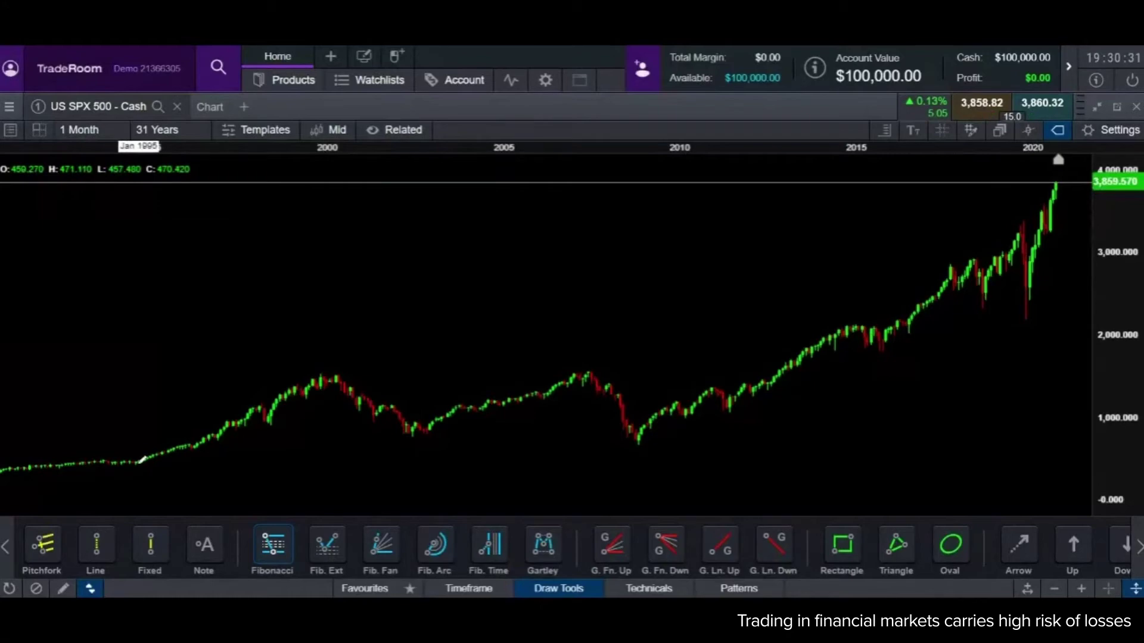
drag(139, 462, 325, 369)
Hide the Fibonacci's 23.6%, 38.2% and 50% levels and save the remaining levels as default
click(153, 436)
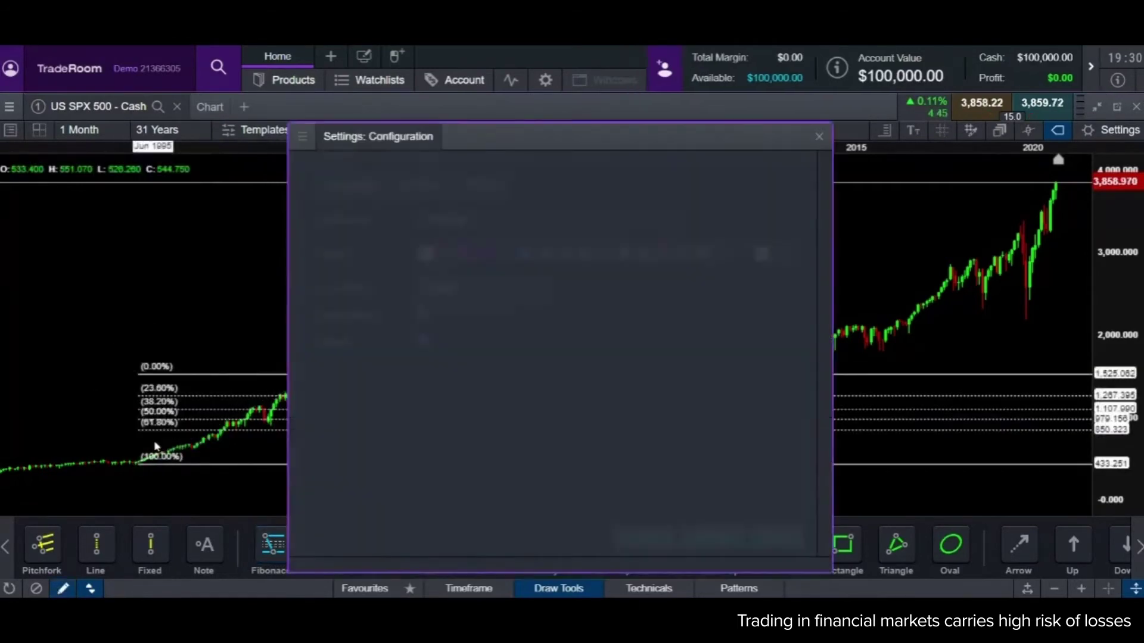
click(475, 190)
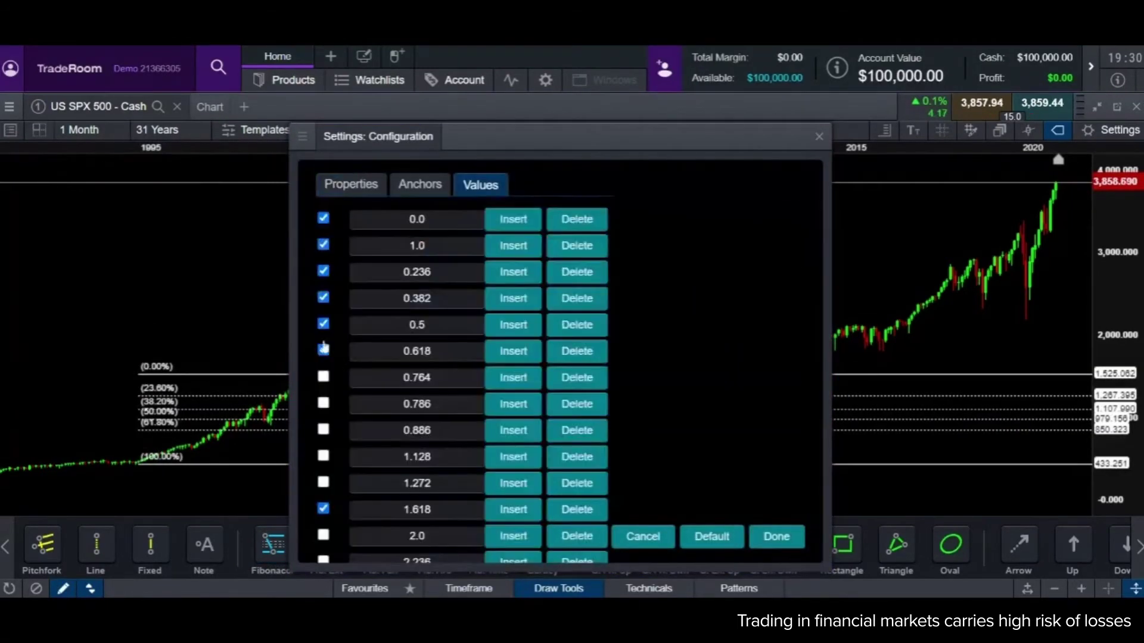
click(323, 325)
click(323, 298)
click(323, 272)
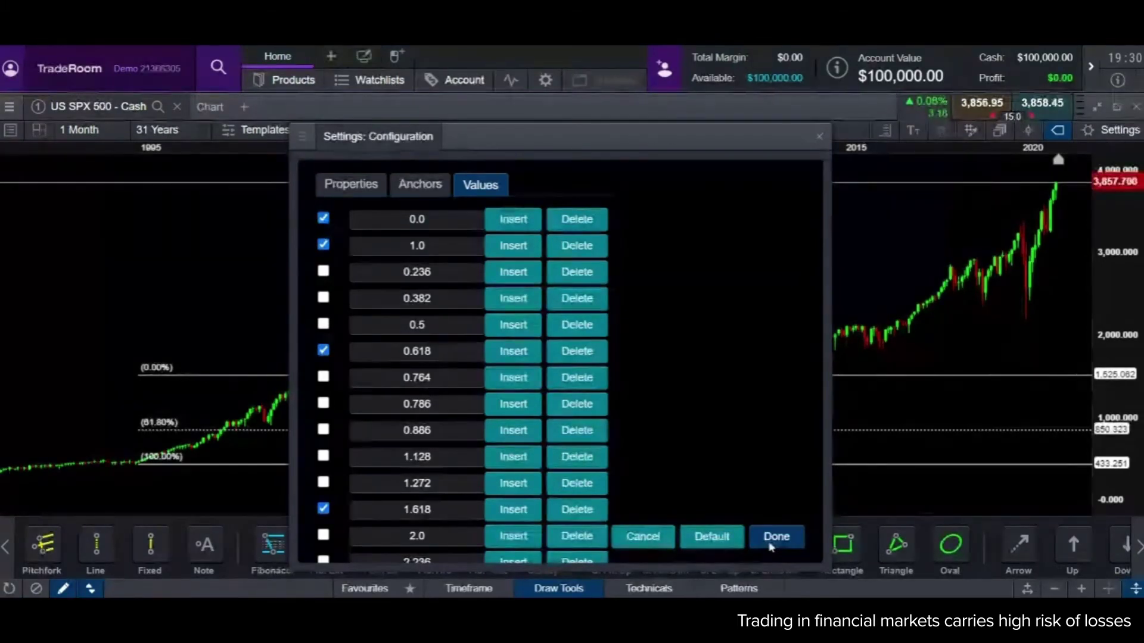
click(706, 538)
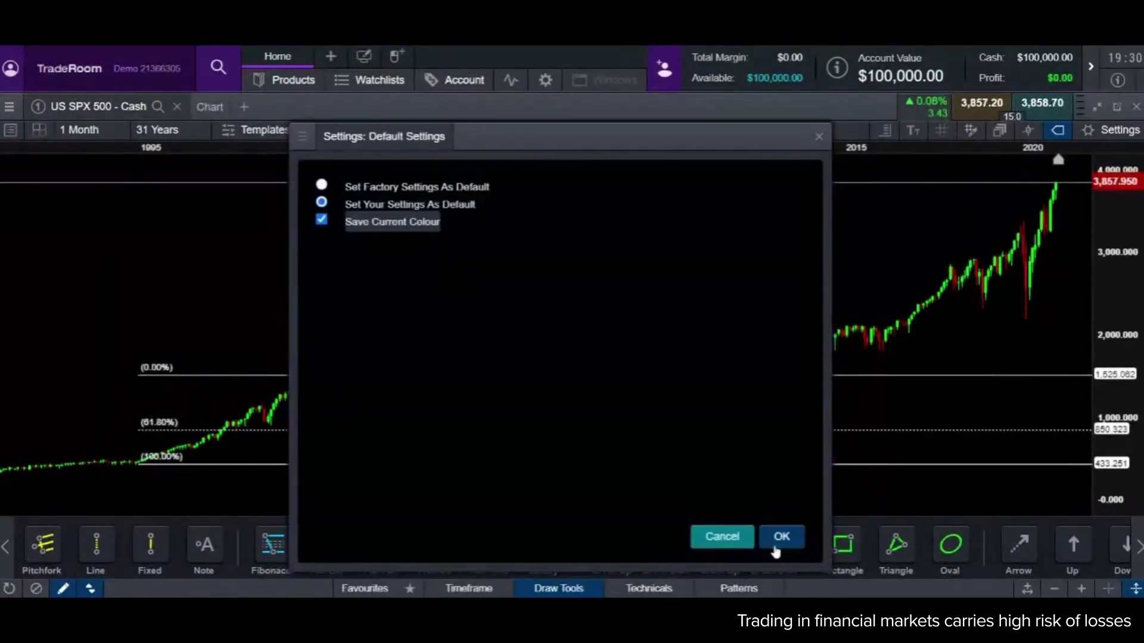
click(779, 541)
click(777, 539)
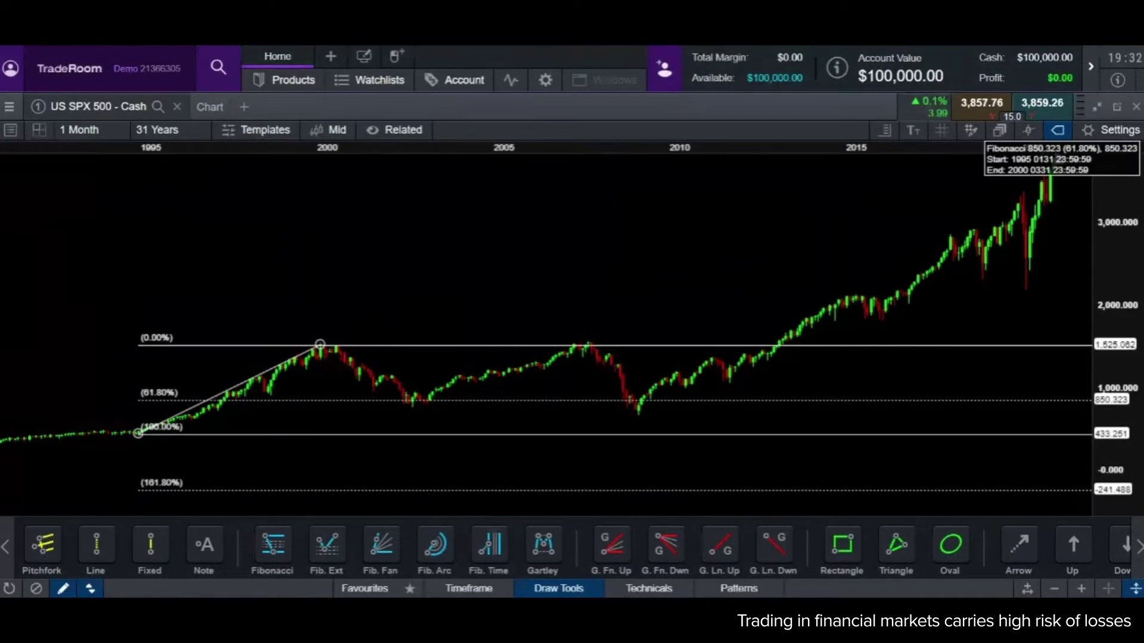
Select the 1995–2000 Fibonacci retracement and trash it
click(149, 430)
click(217, 411)
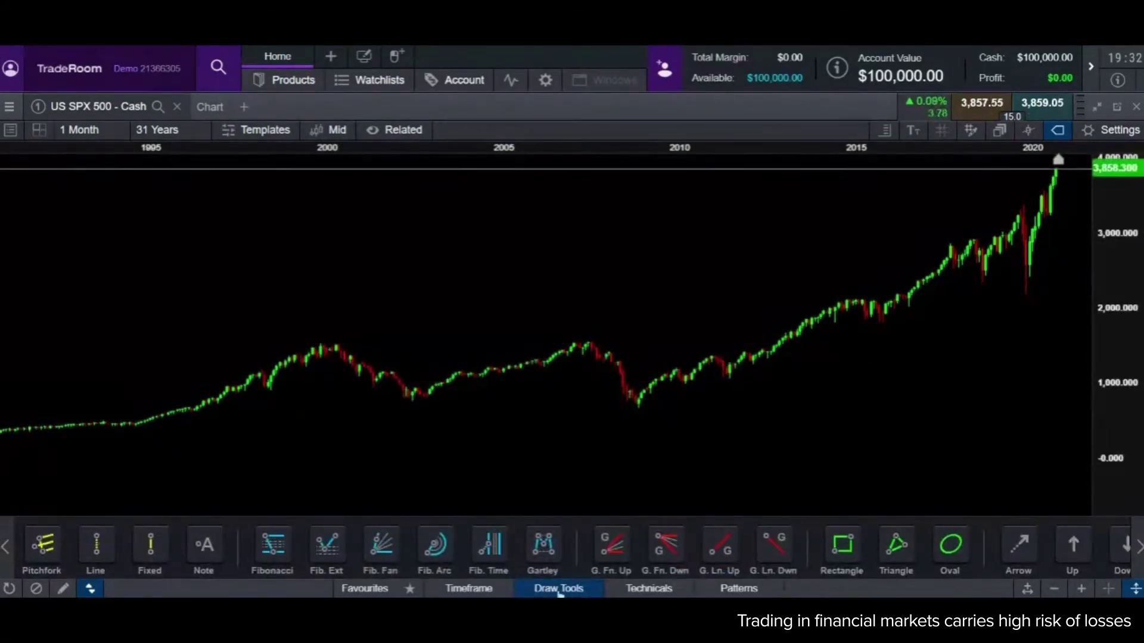
Draw a Fibonacci from the 1994 low (408.685) to the 2000 peak (1,537.618)
click(273, 555)
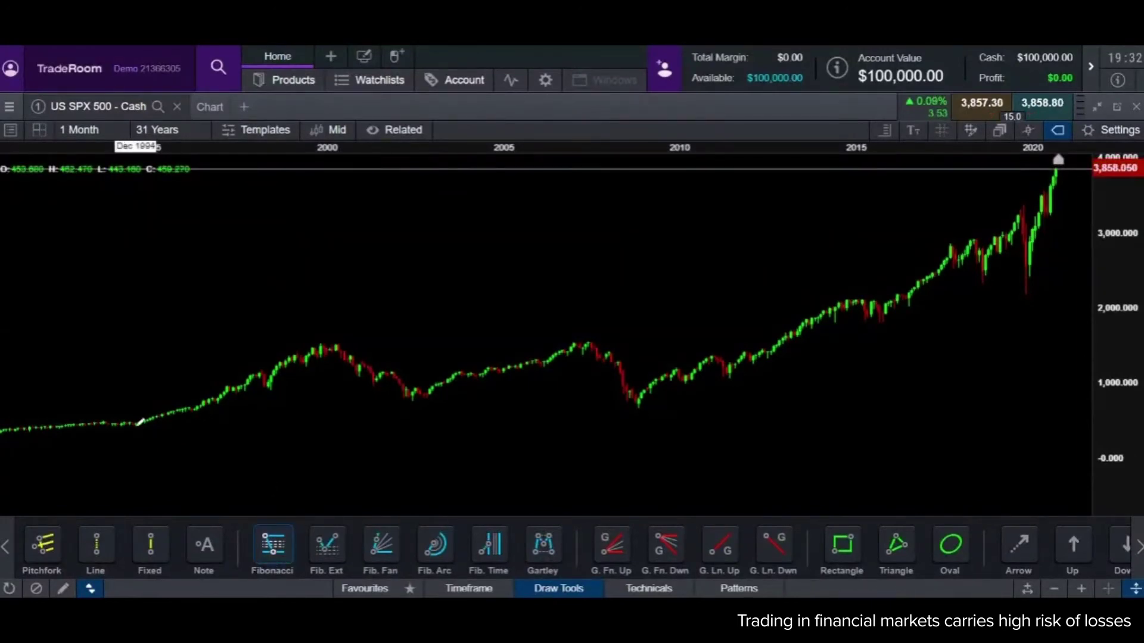
drag(137, 424, 328, 338)
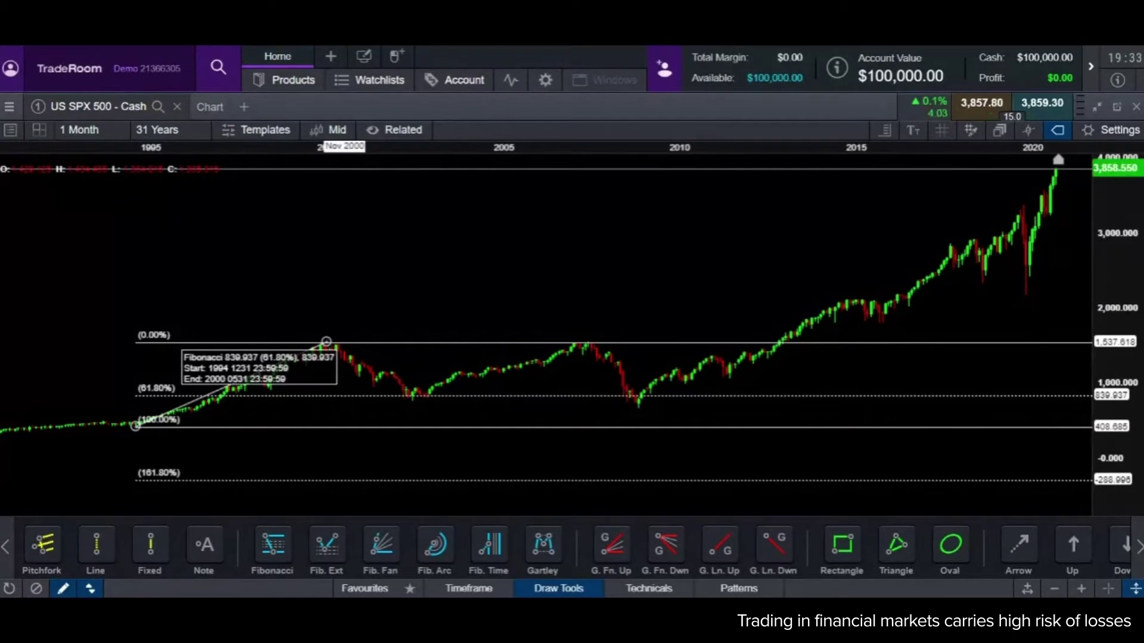
Add a new chart panel and load the Apple Shares chart
click(243, 108)
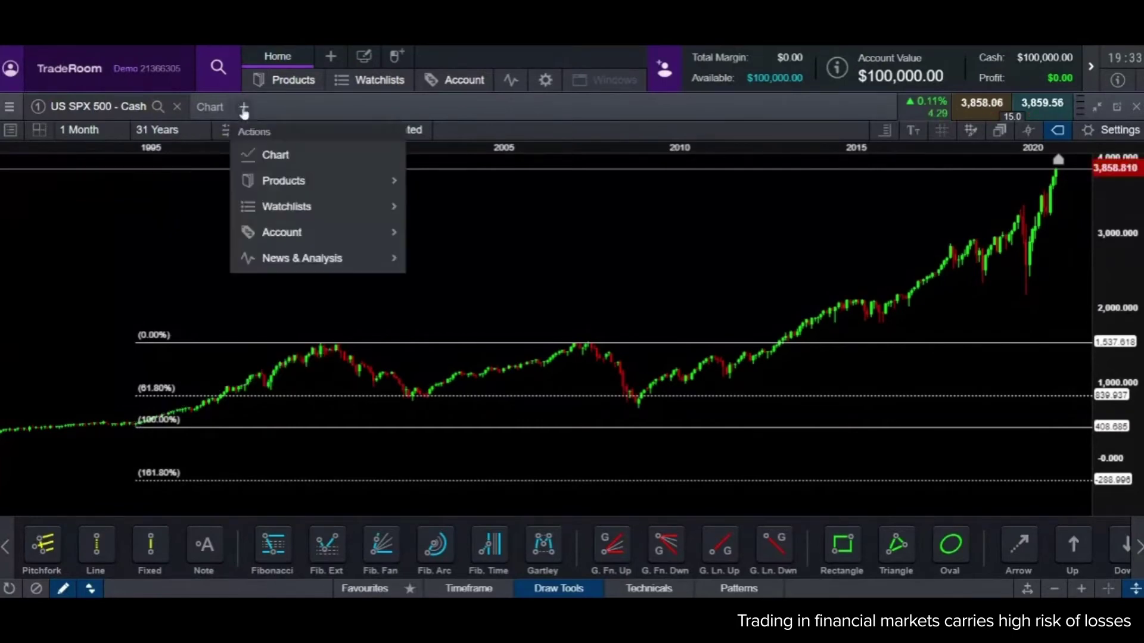
click(269, 155)
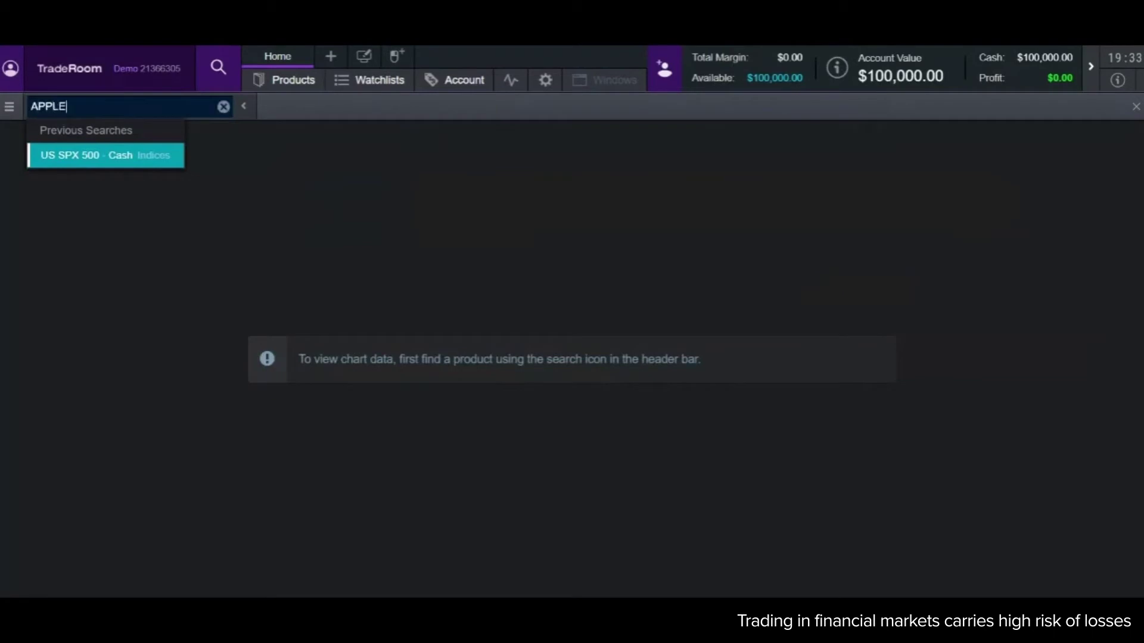
click(86, 156)
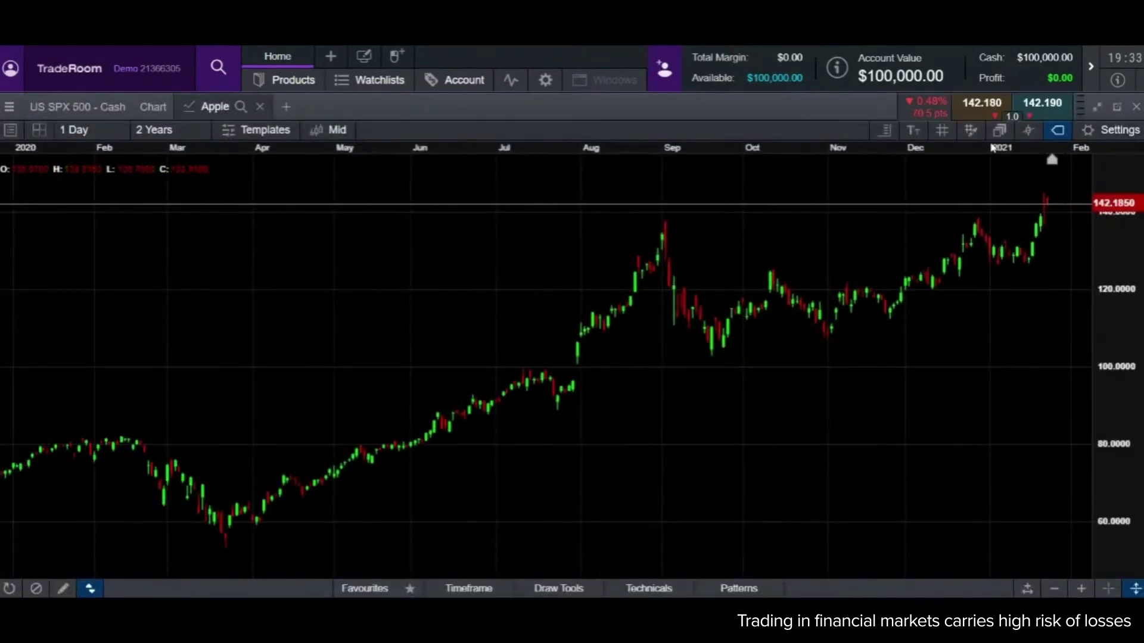
Switch the Apple chart to monthly candles and apply Template 1
click(103, 136)
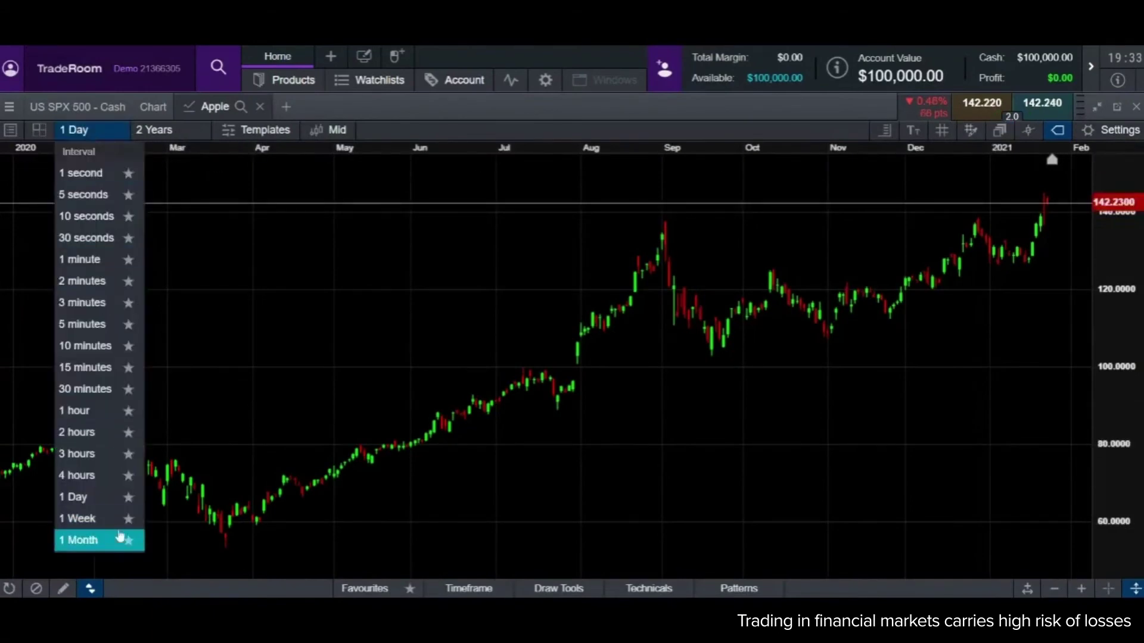
click(96, 541)
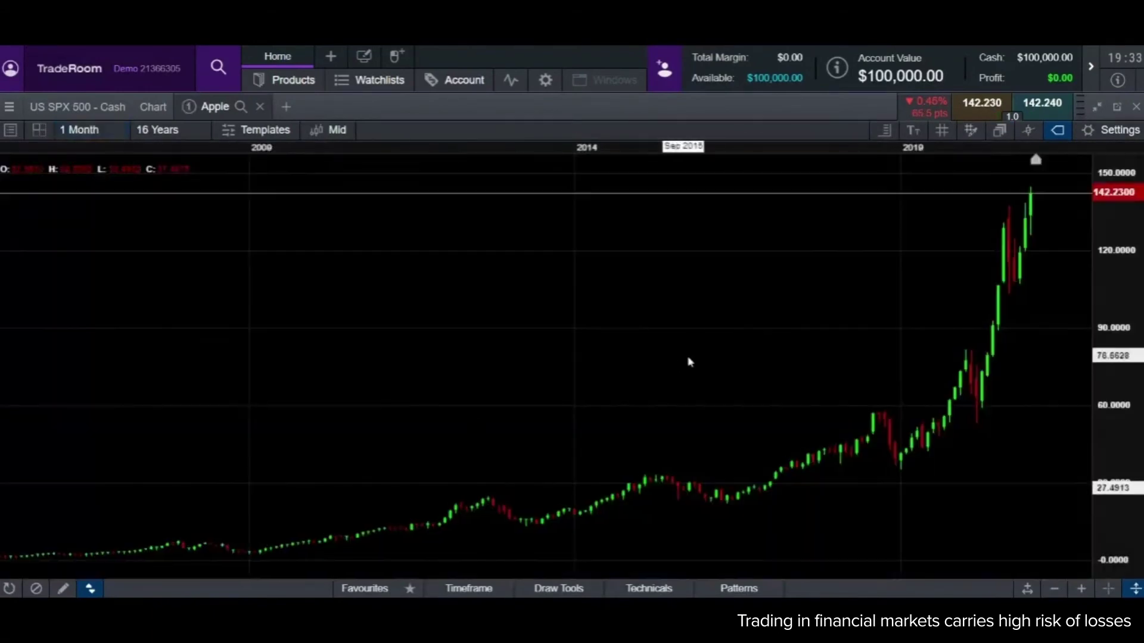
click(231, 135)
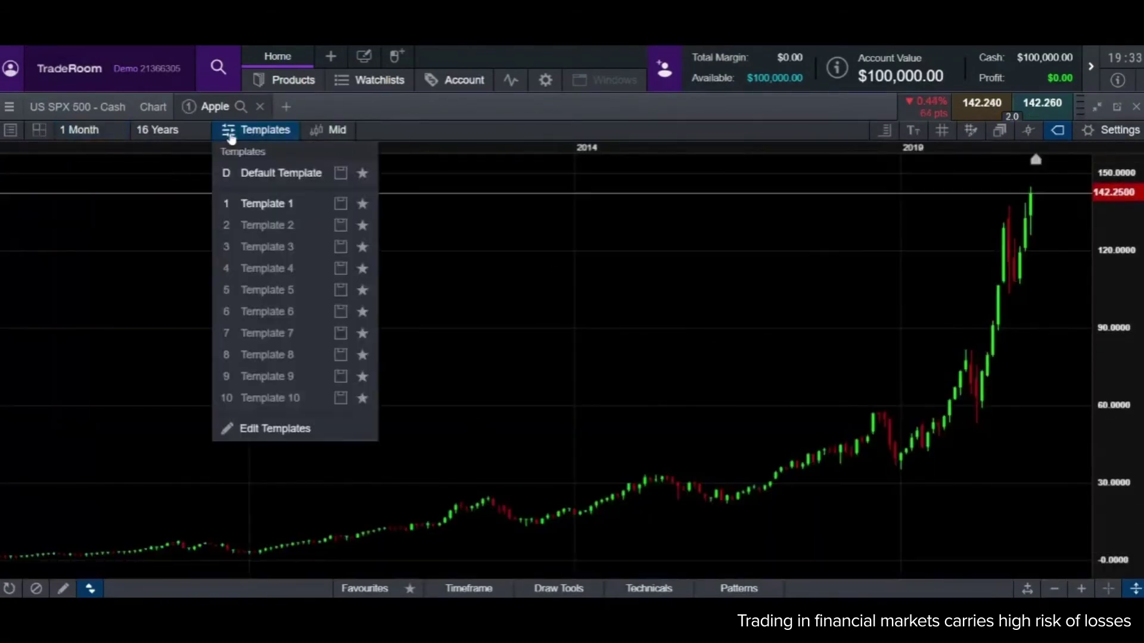
click(265, 203)
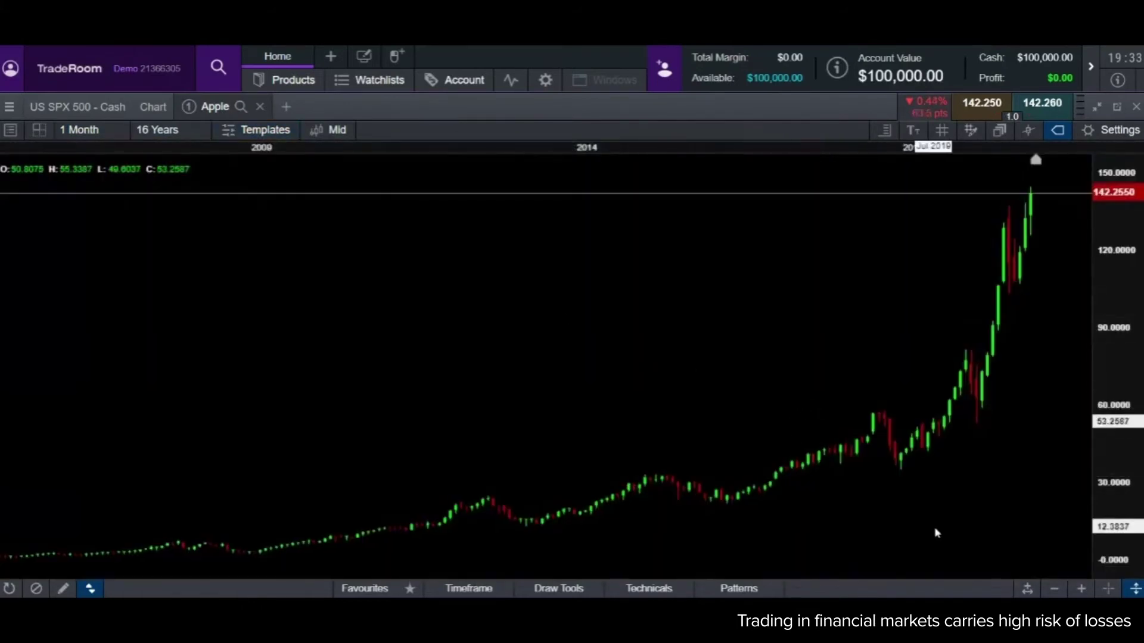
Zoom out to a 16 Years range and move the price history up to fit on screen
drag(937, 531, 844, 517)
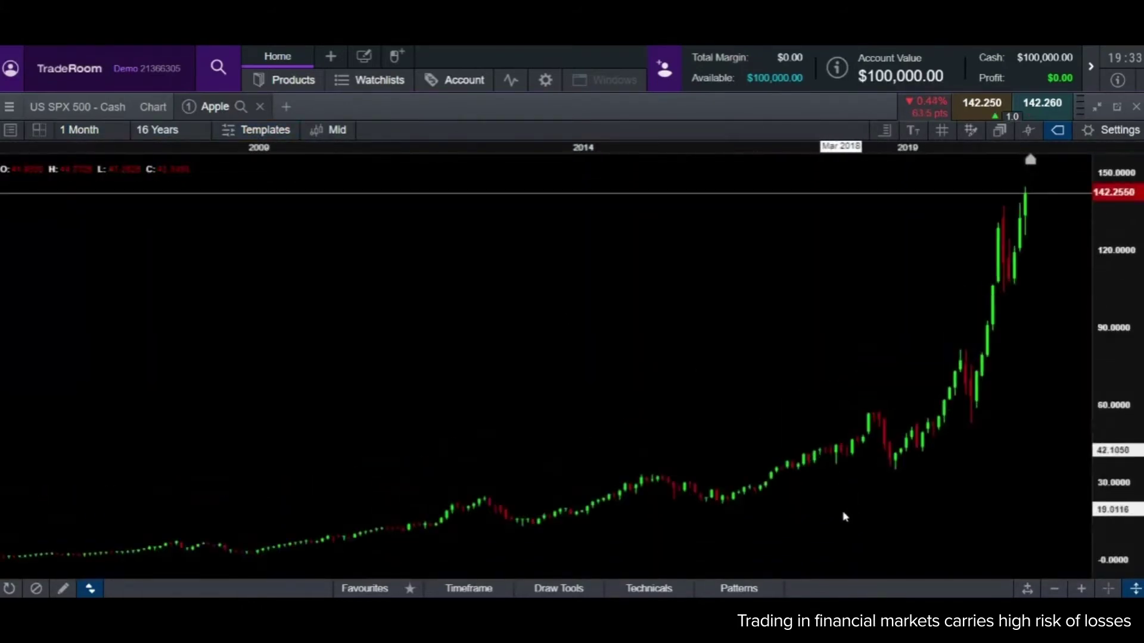
scroll(834, 522, up, 3)
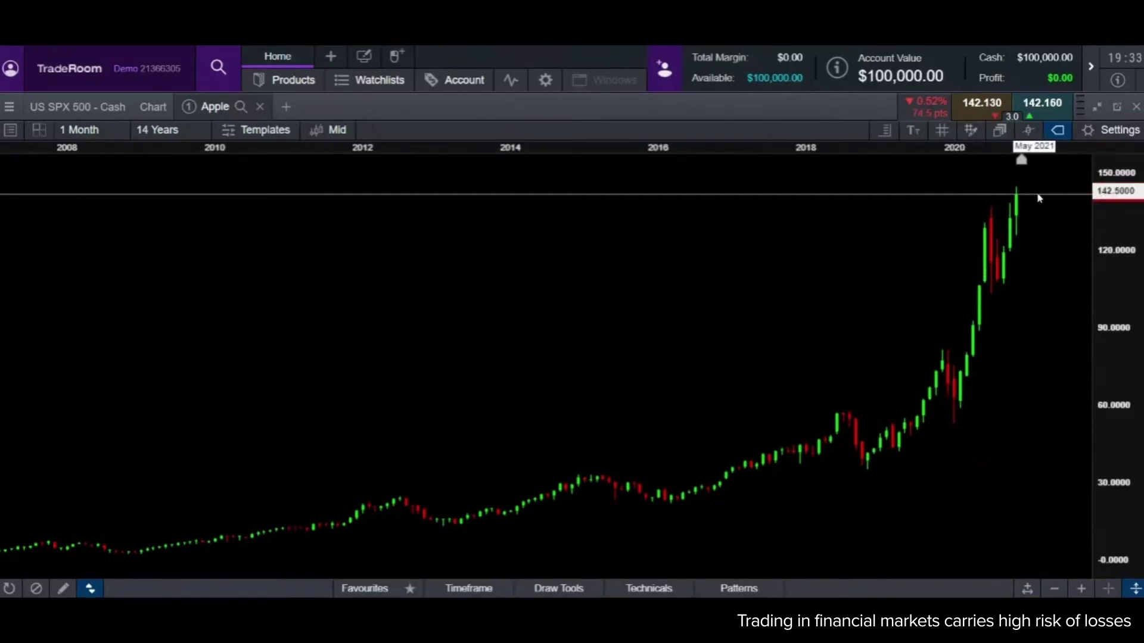
scroll(993, 423, down, 2)
drag(858, 472, 855, 416)
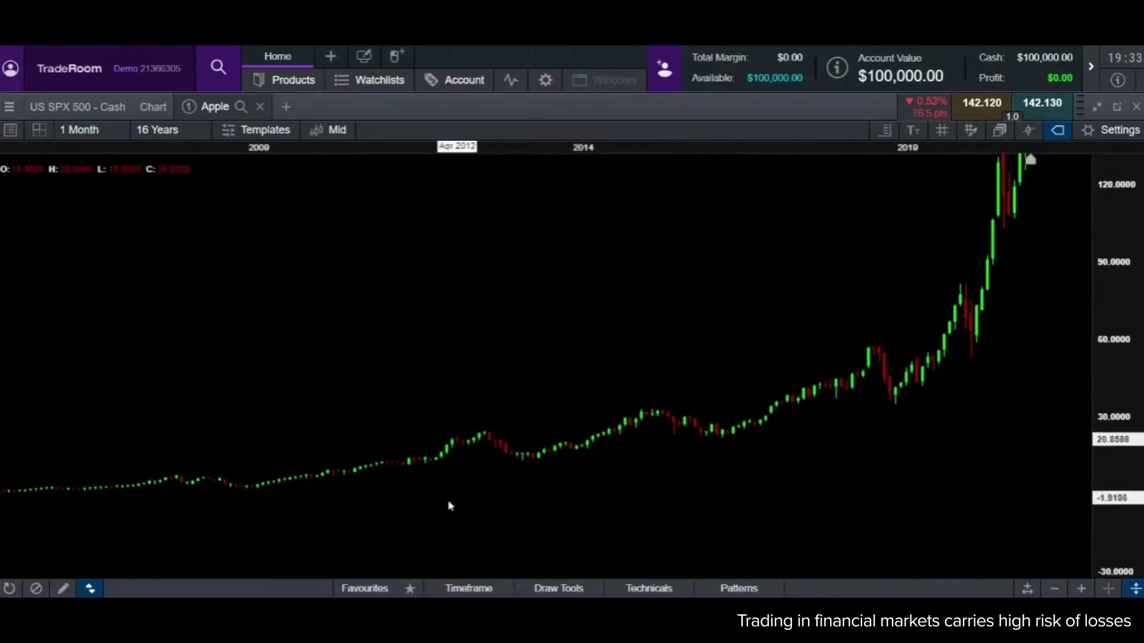
drag(449, 503, 471, 446)
click(627, 592)
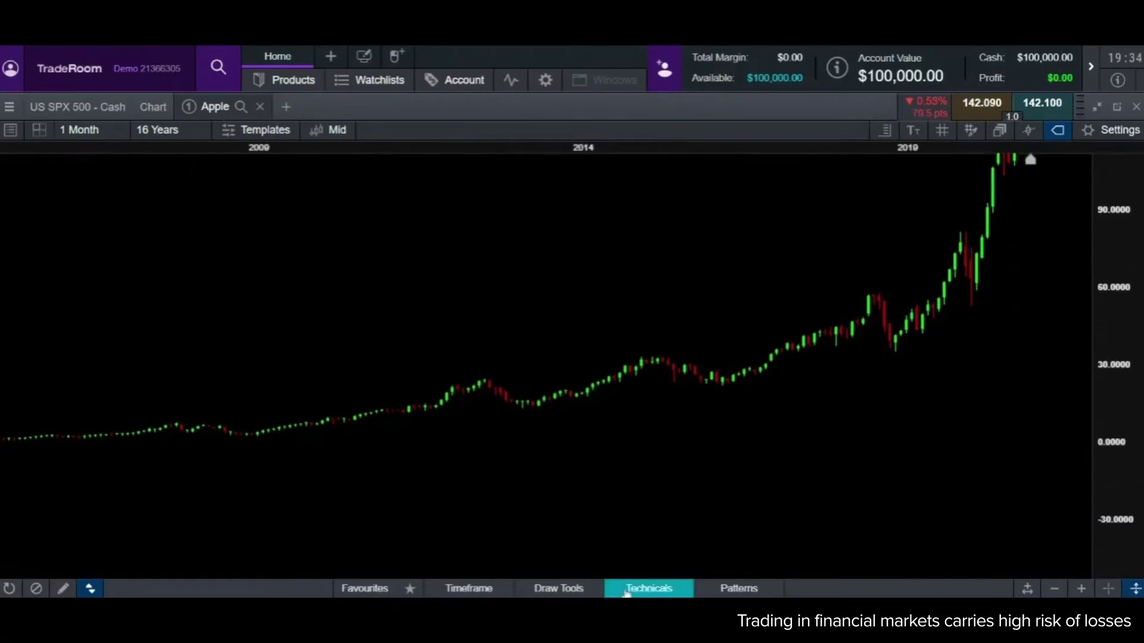
With the Oval tool, circle the 2013 low, the 2016 low and the 2018 peak
click(623, 592)
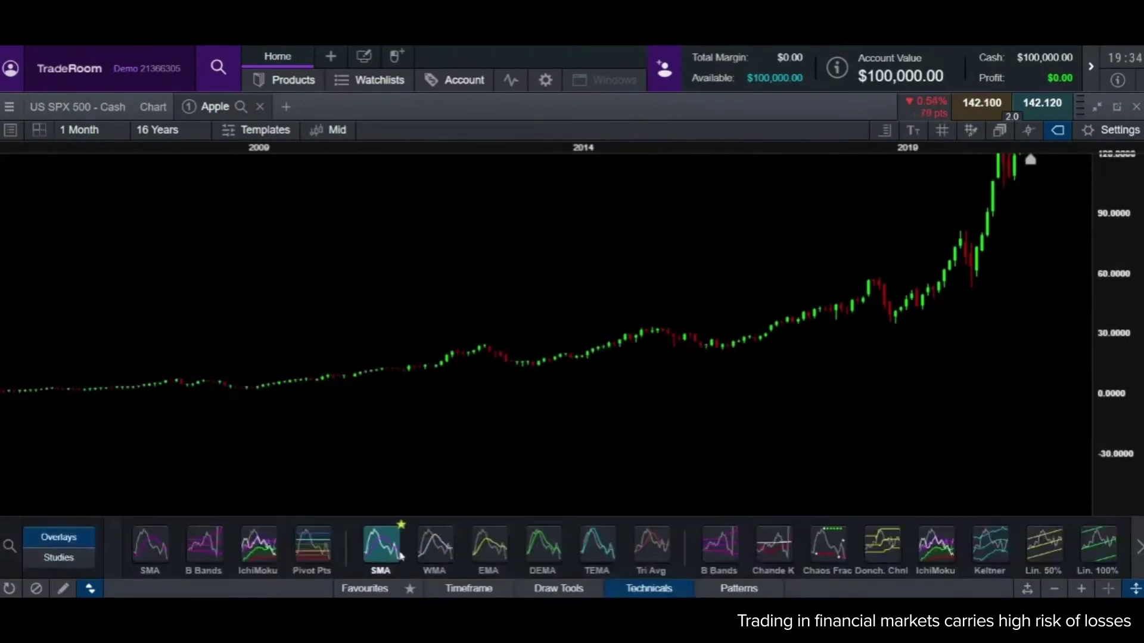
click(559, 588)
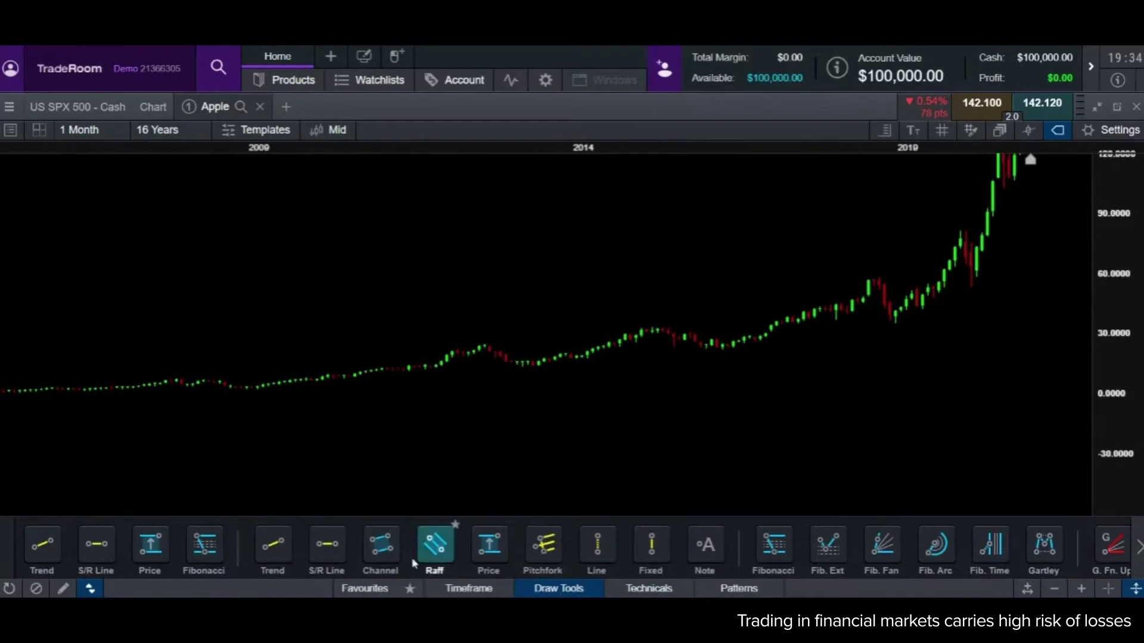
click(1134, 547)
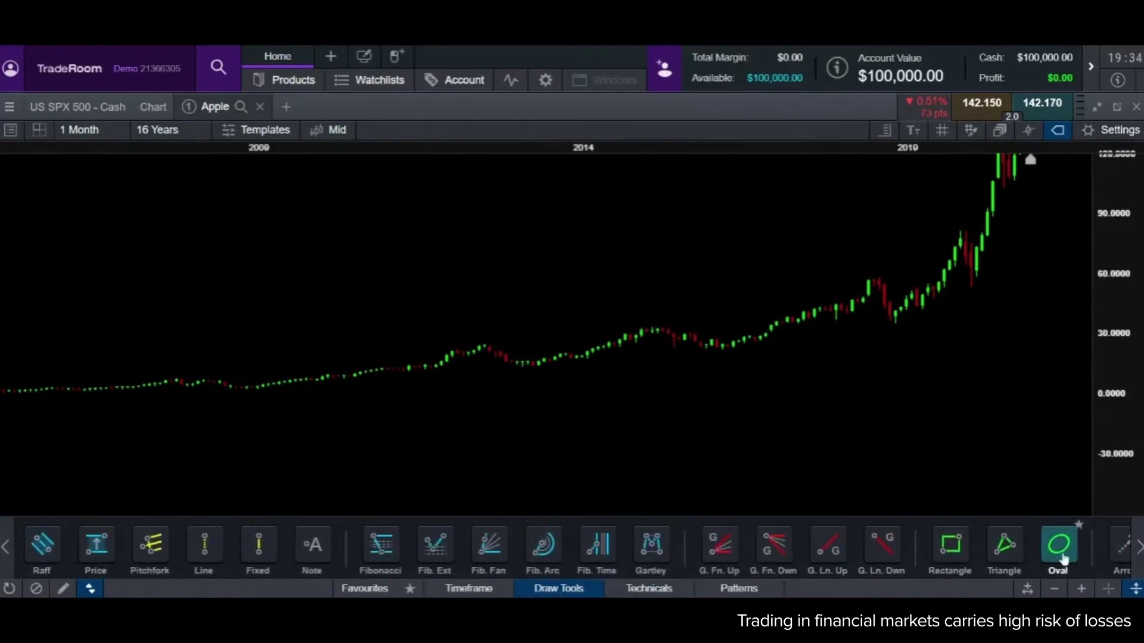
click(1062, 558)
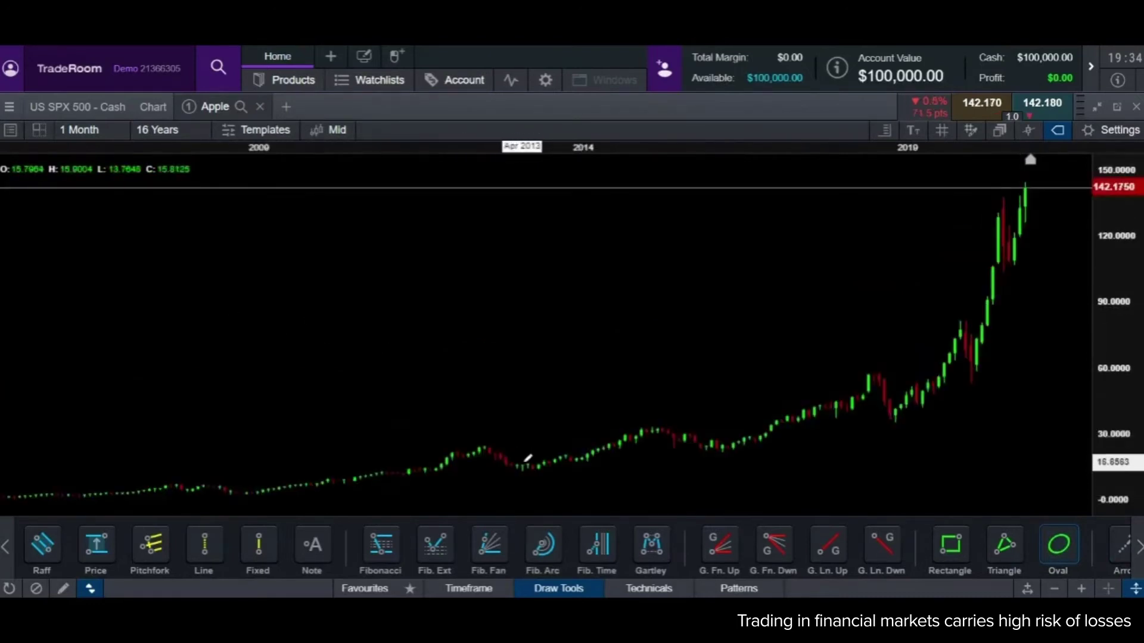
drag(520, 469, 533, 482)
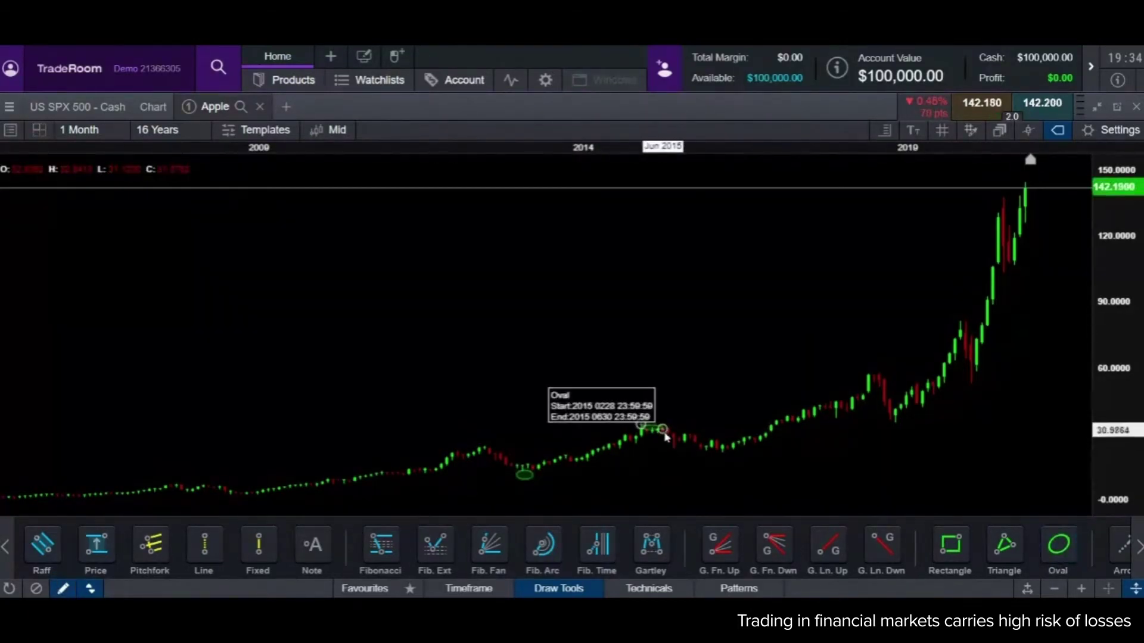
click(1059, 544)
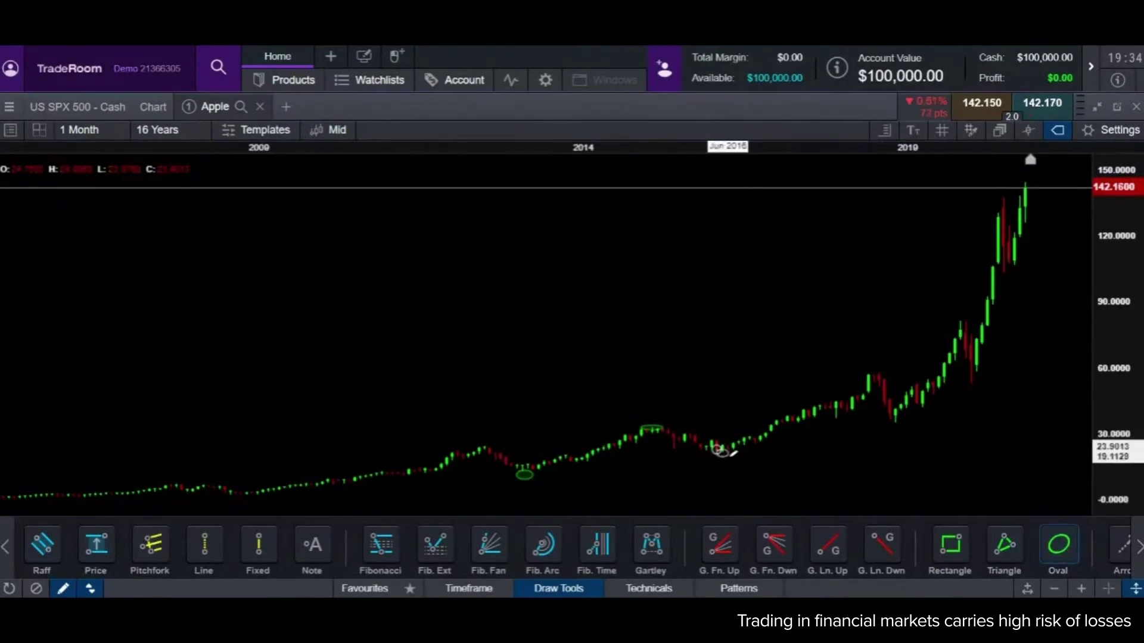
drag(732, 455, 733, 459)
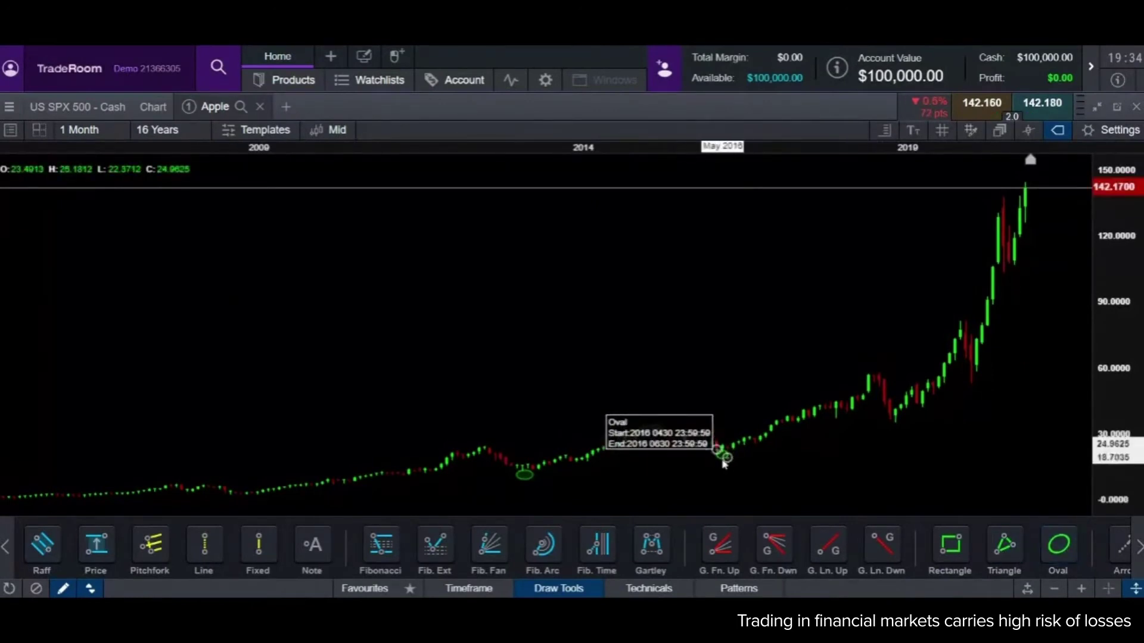
click(1056, 545)
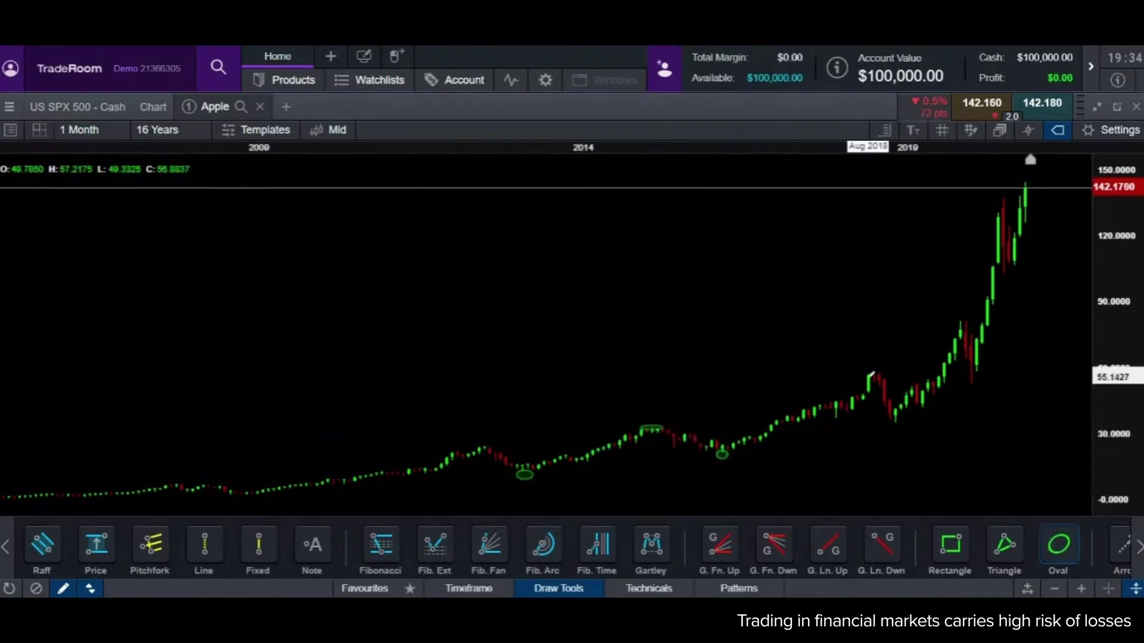
drag(865, 371, 879, 380)
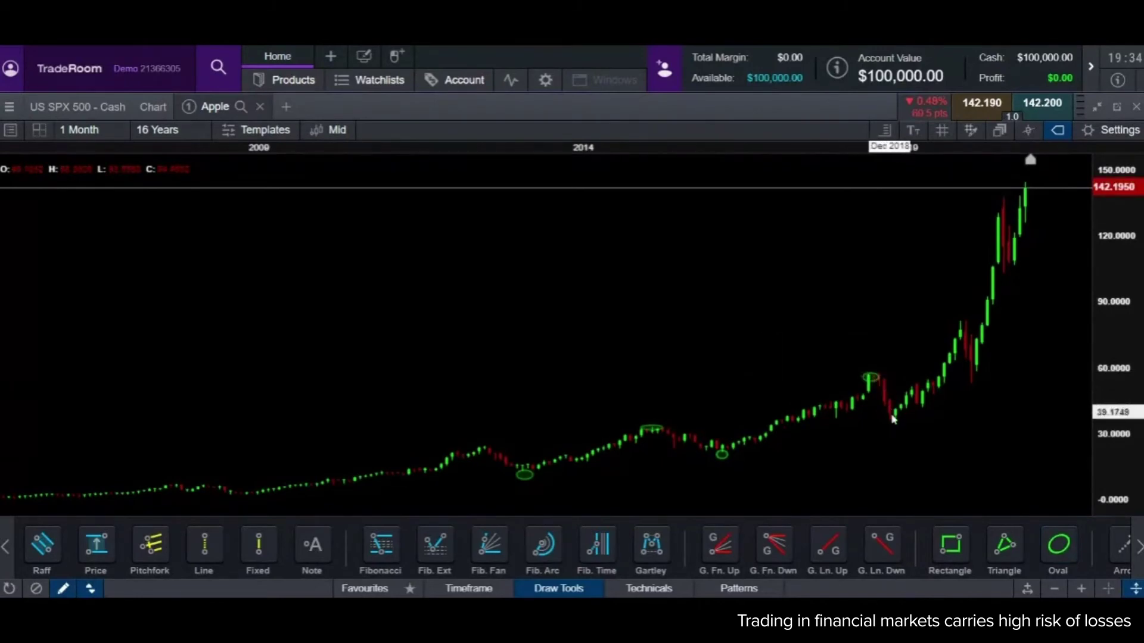
Circle the early-2020 high, 2020 low, late-2020 low and 2020 top candle with ovals
click(1058, 544)
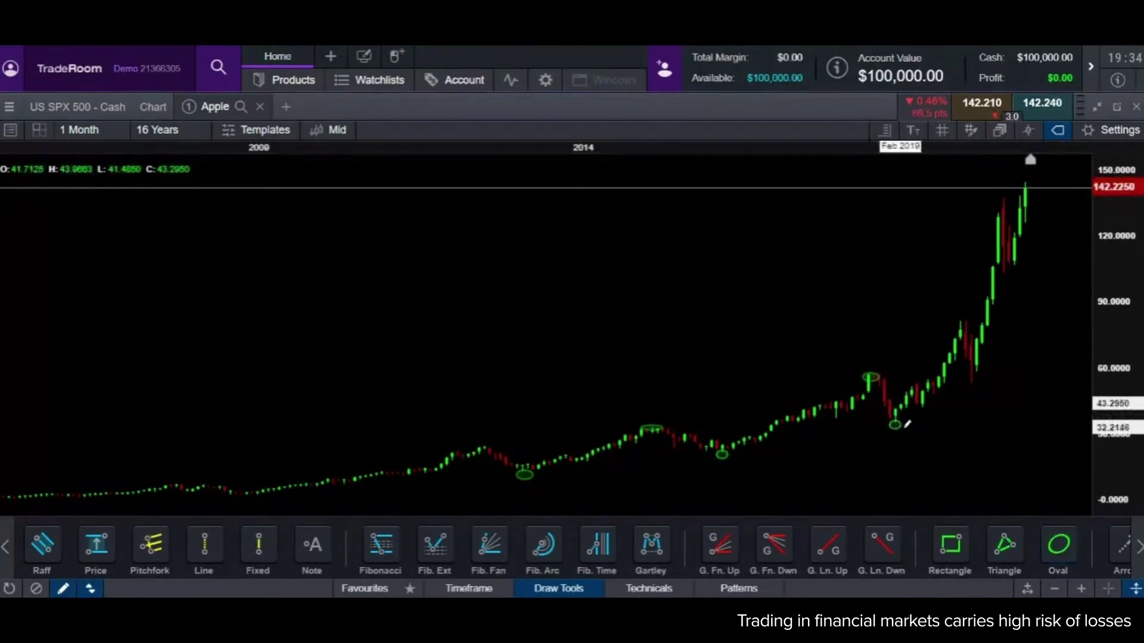
click(955, 317)
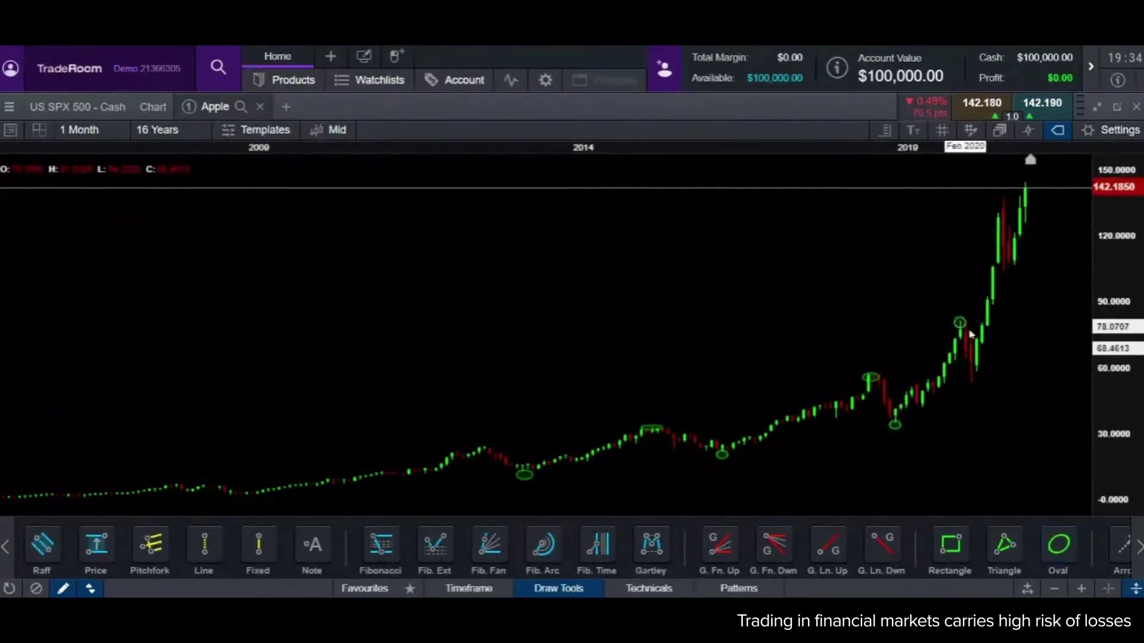
click(1058, 544)
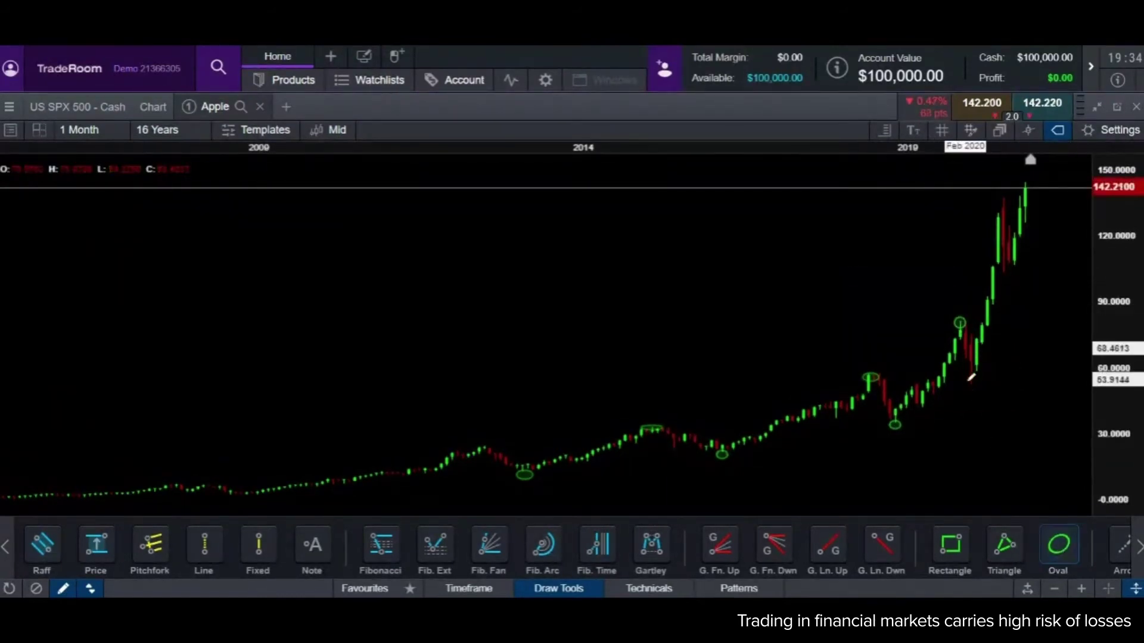
drag(967, 380, 976, 391)
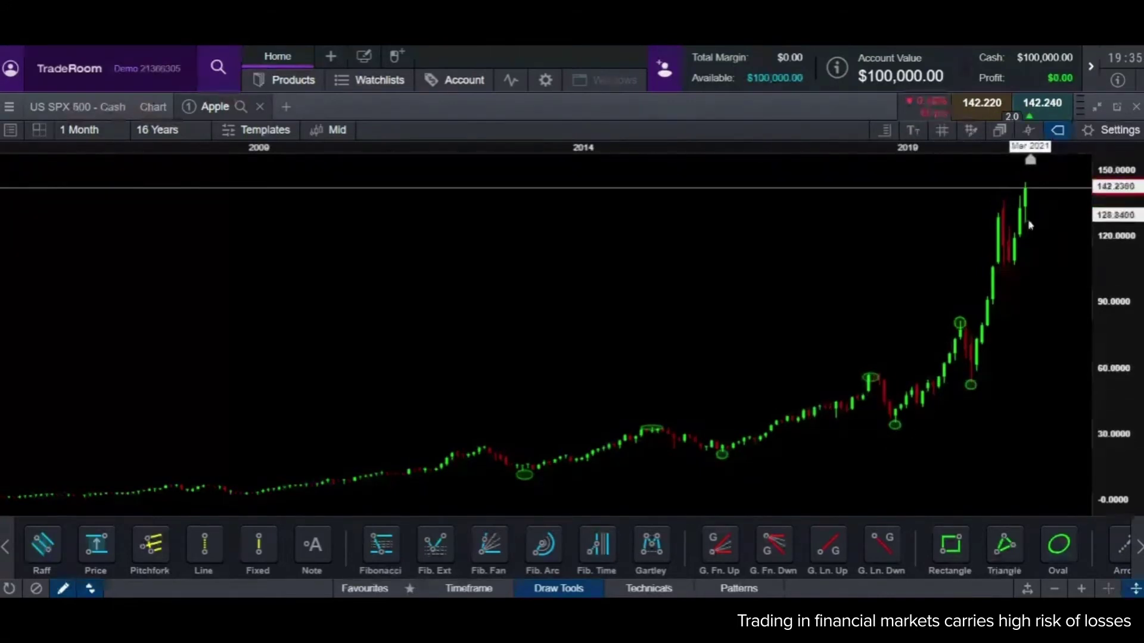
scroll(1005, 326, up, 3)
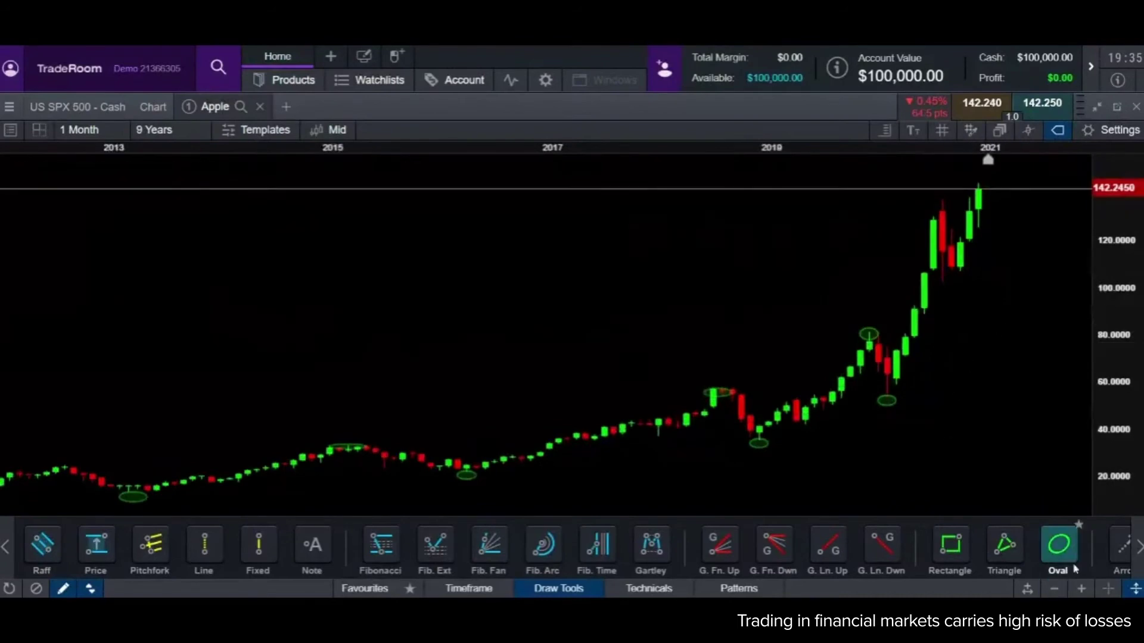
drag(942, 275, 961, 284)
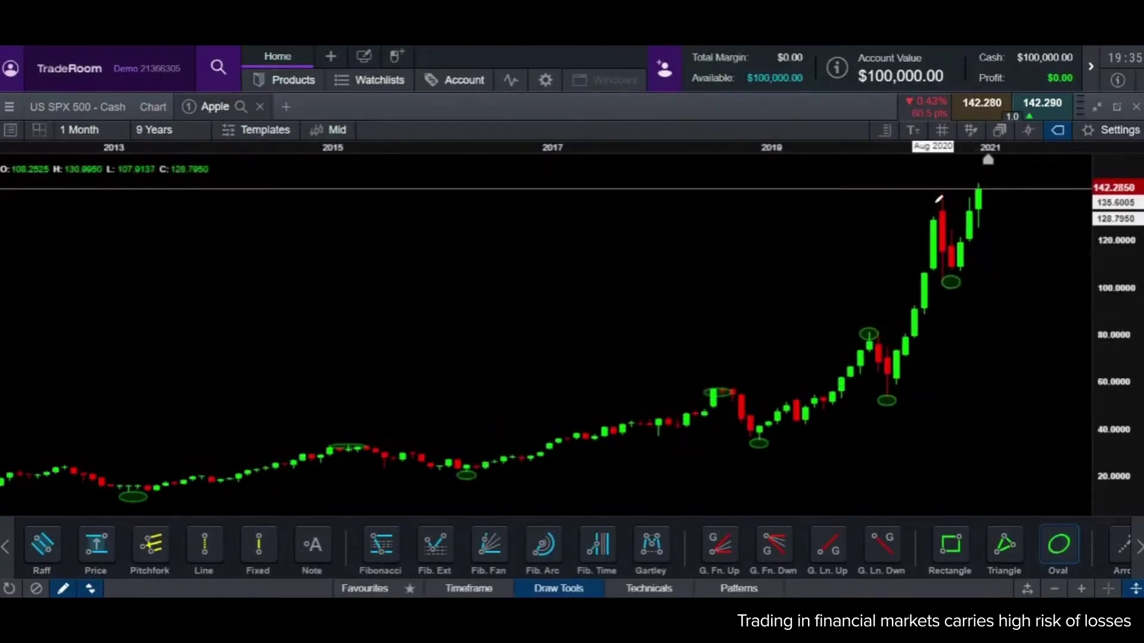
drag(932, 197, 951, 209)
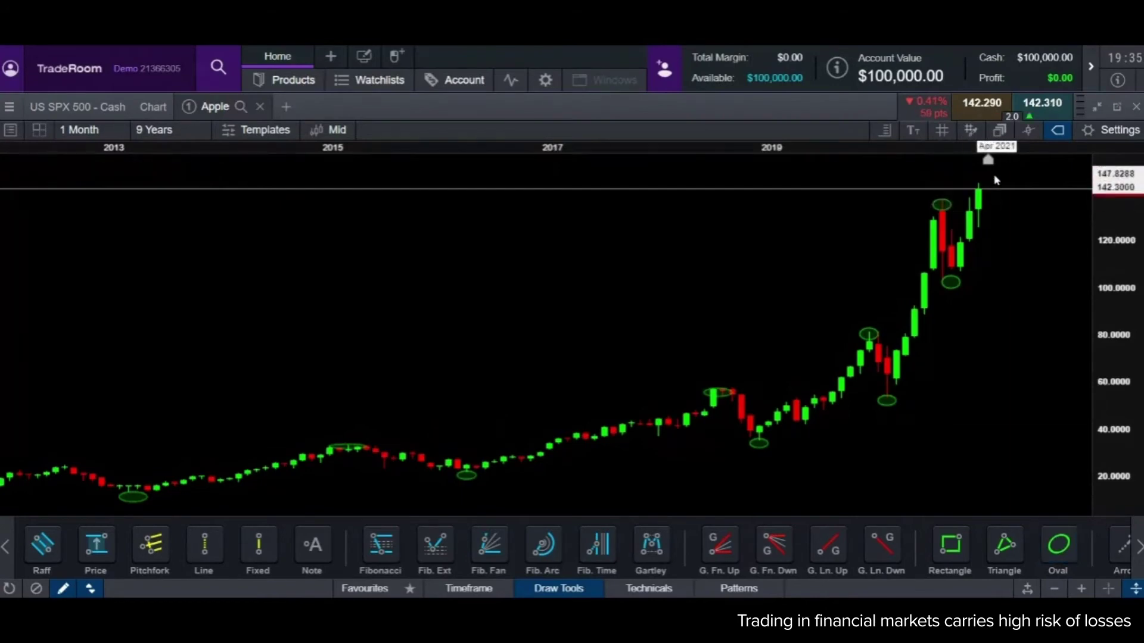
scroll(990, 351, down, 3)
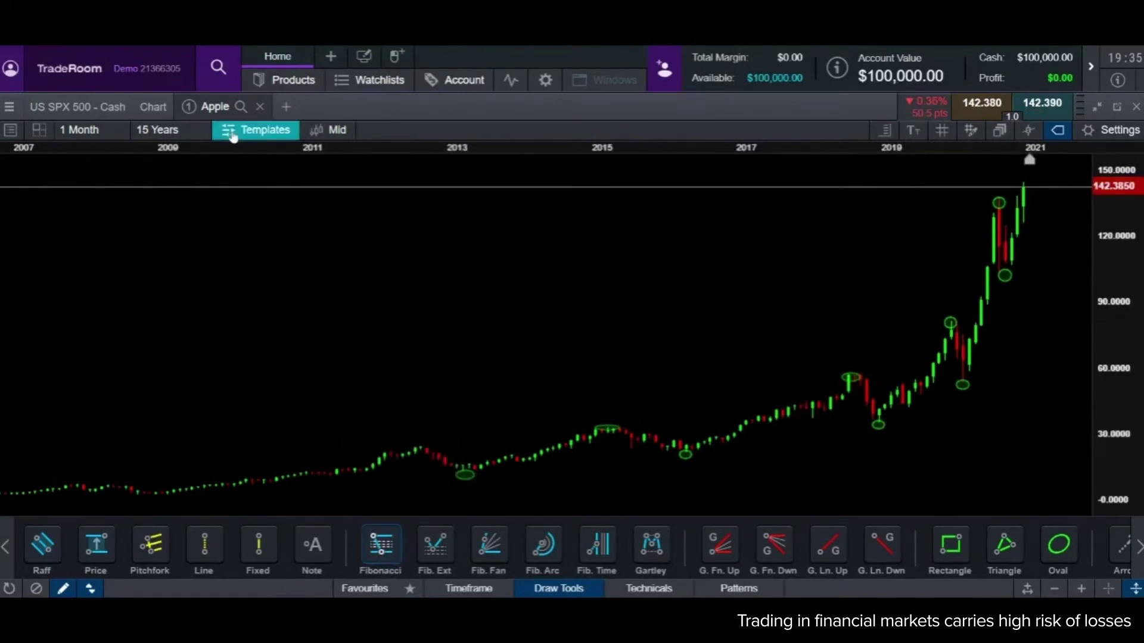
Set the chart type to Heikin Ashi based on the Sell price
click(333, 130)
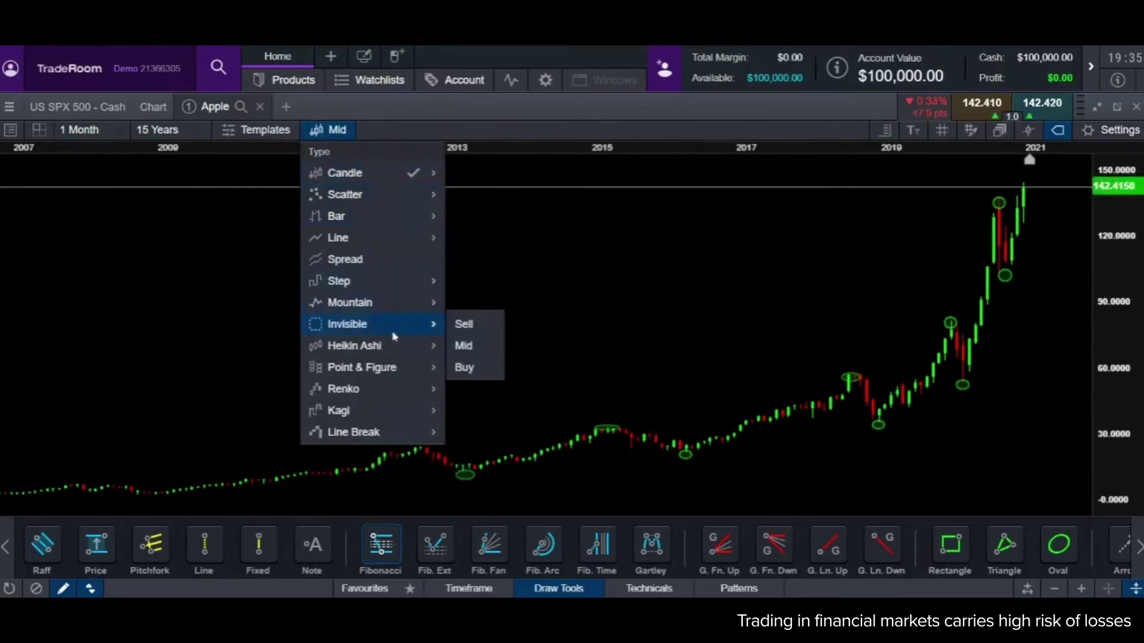
mouse_move(392, 351)
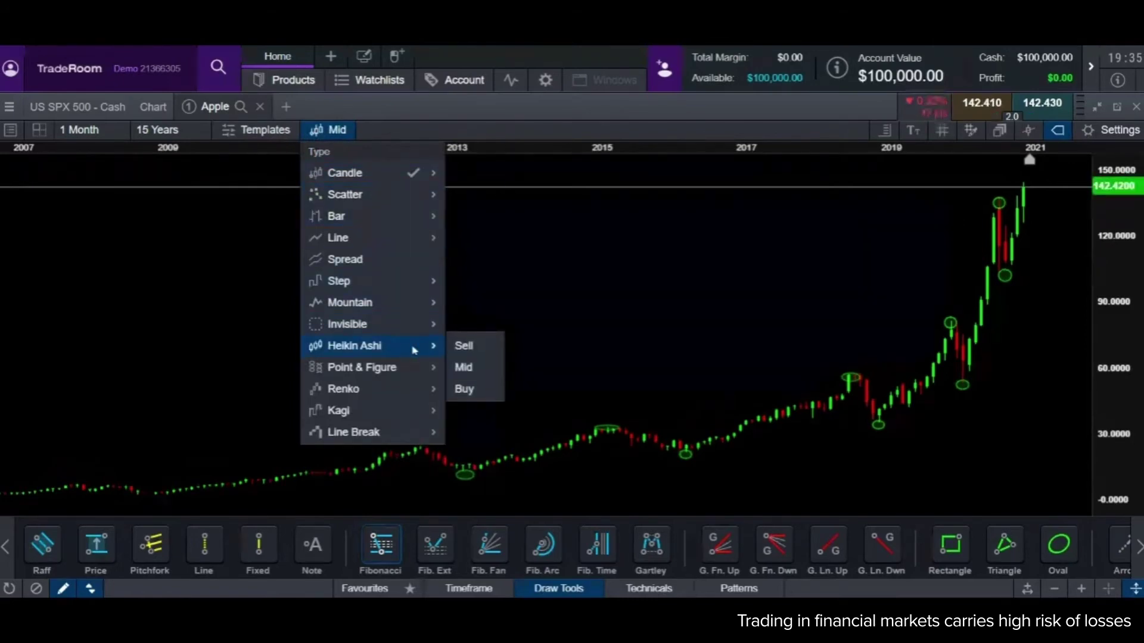
click(463, 348)
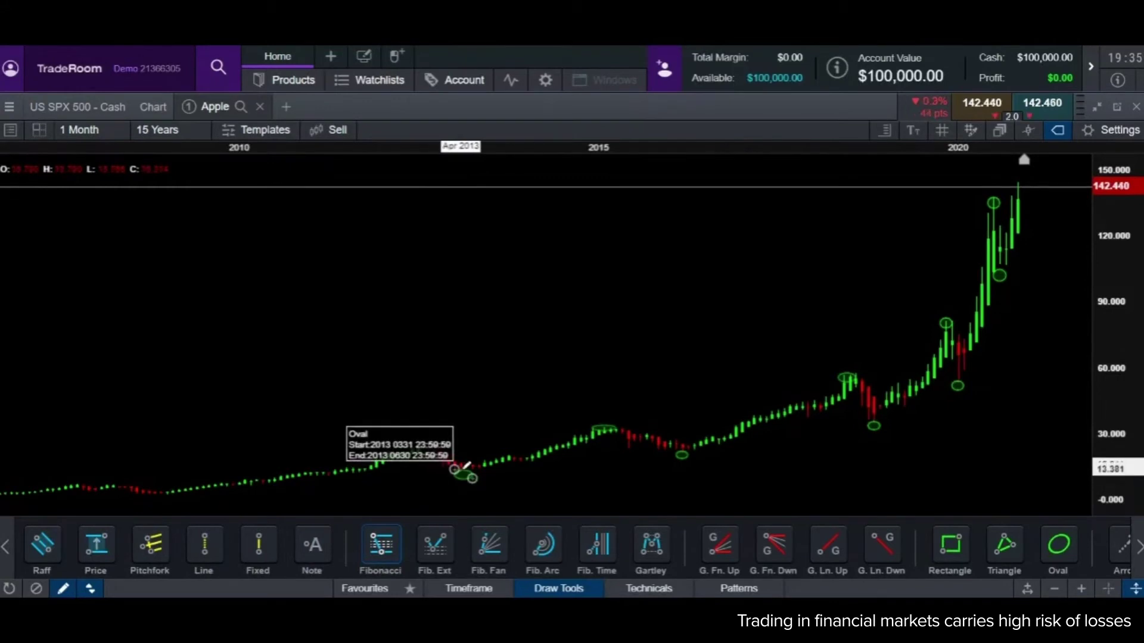
Draw a Fibonacci from the 2013 low to the 2015 high, with 61.8% at 21.201
drag(462, 468, 596, 421)
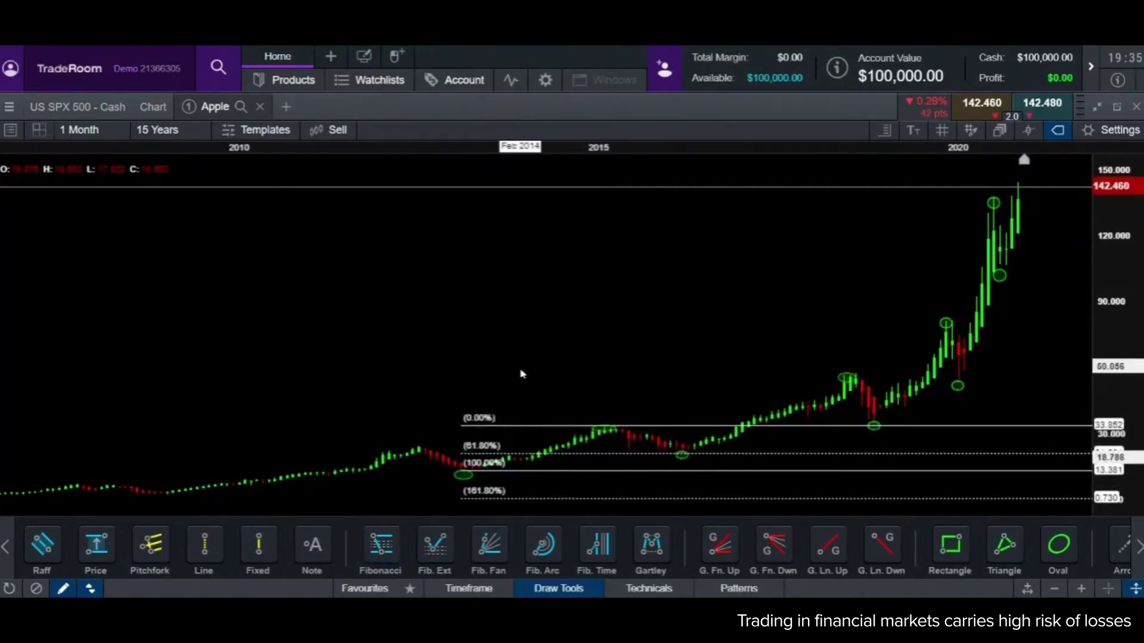
scroll(553, 355, up, 2)
drag(553, 355, 584, 323)
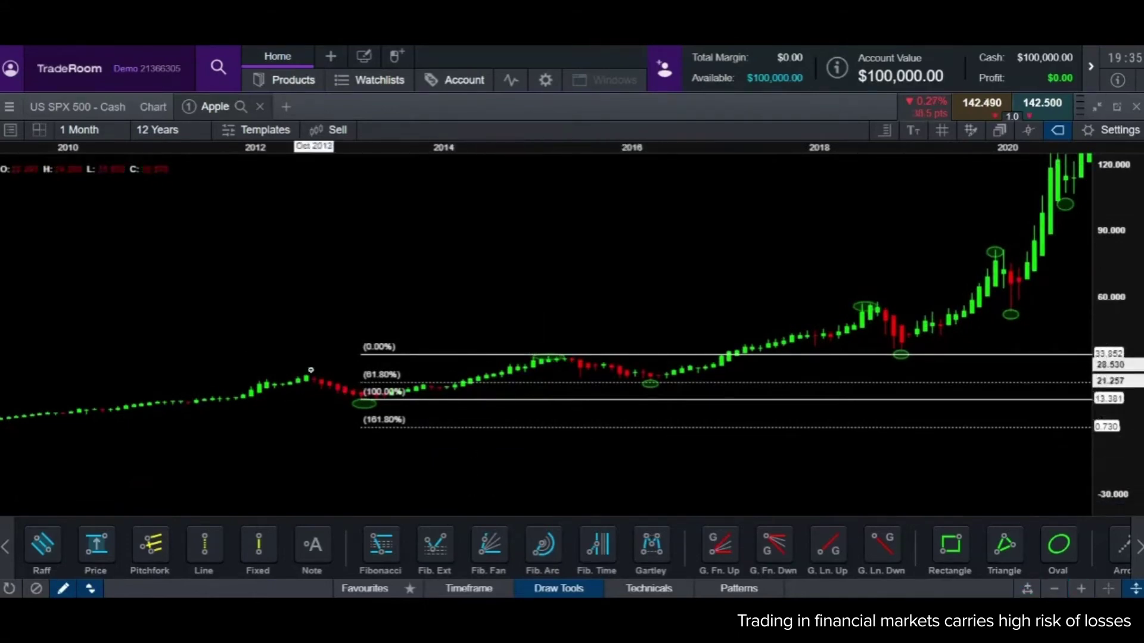
mouse_move(325, 315)
mouse_down()
mouse_move(707, 372)
mouse_move(691, 375)
mouse_up()
scroll(684, 375, down, 2)
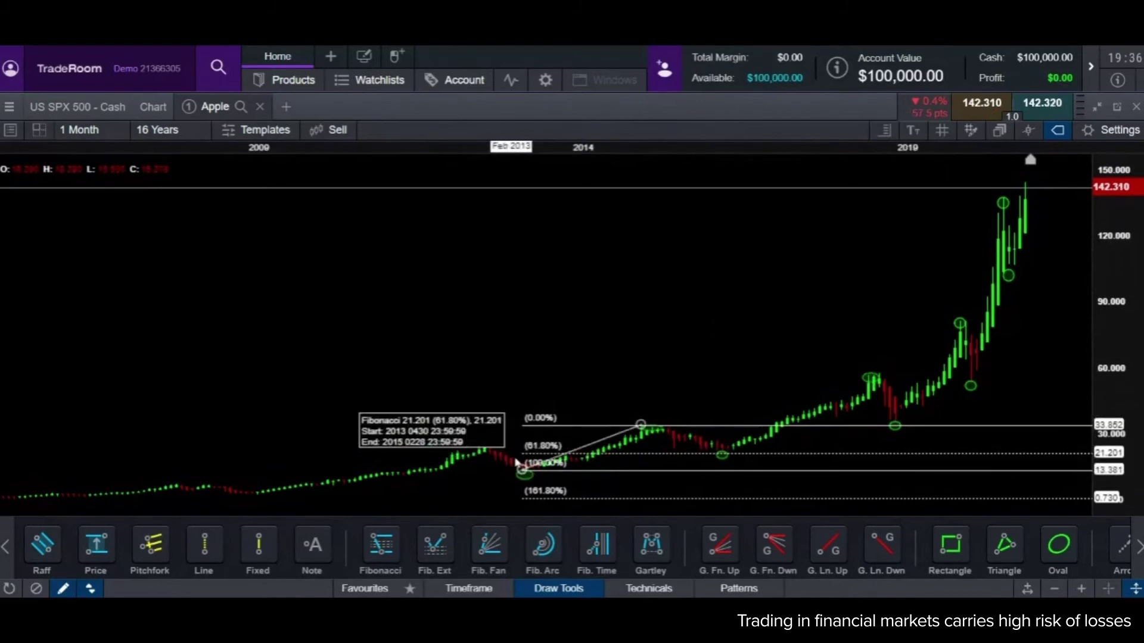
Delete the old Fibonacci and draw one from the 2016 low to the 2018 high, 61.8% at 35.333
click(595, 451)
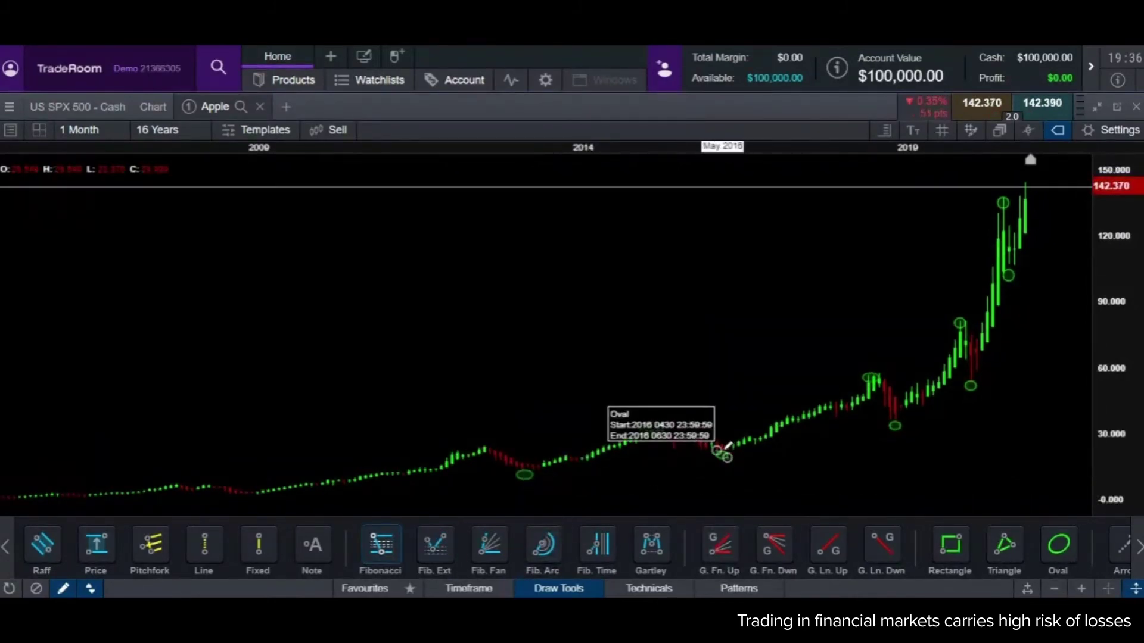
drag(726, 448, 884, 373)
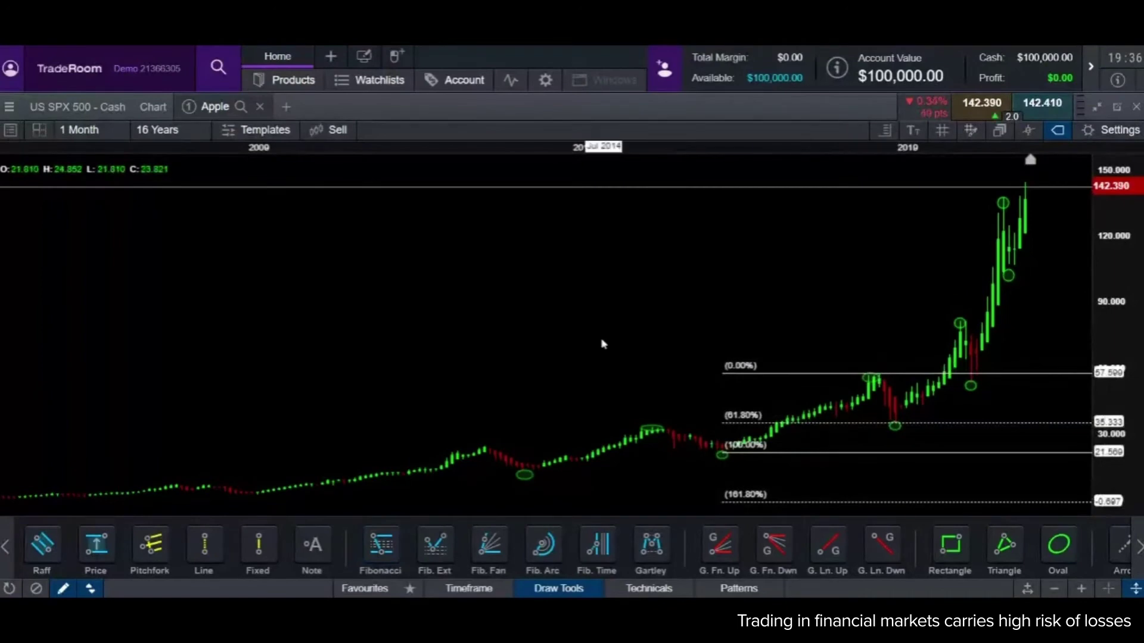
scroll(601, 342, up, 3)
scroll(600, 341, up, 2)
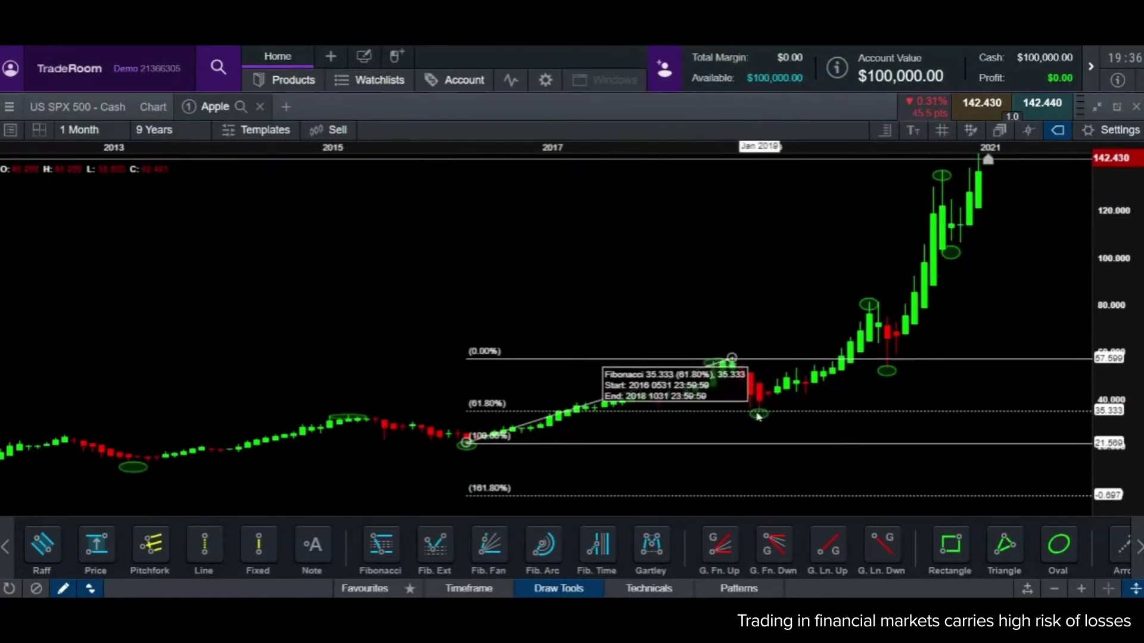
scroll(685, 429, down, 4)
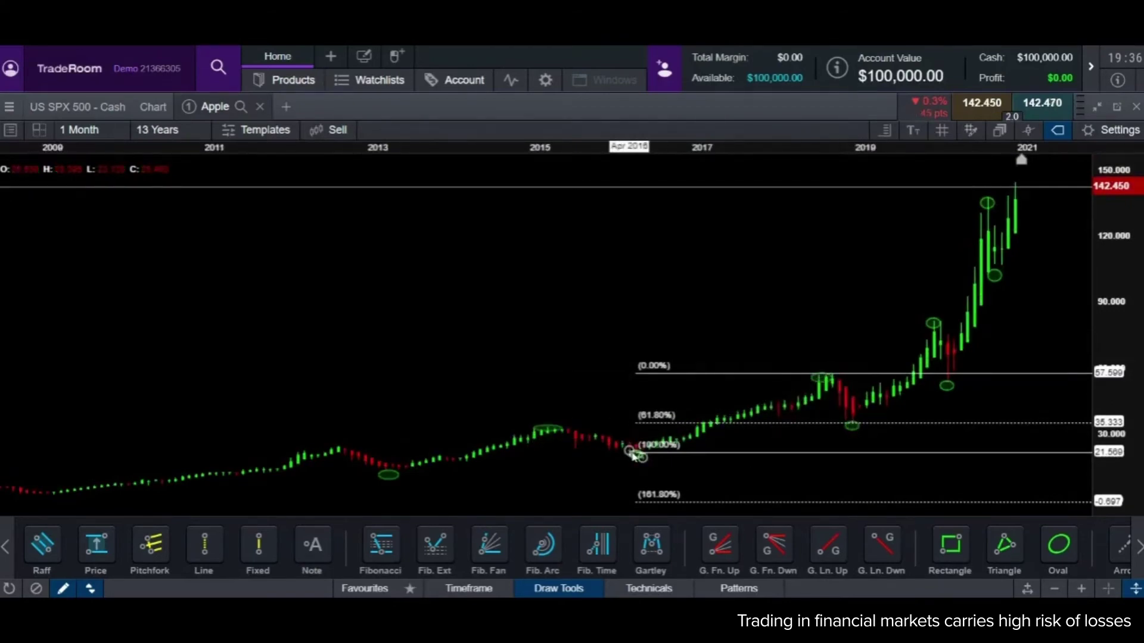
Remove the misplaced oval and the previous Fibonacci retracement
mouse_move(640, 455)
mouse_down()
mouse_move(820, 443)
mouse_move(807, 453)
mouse_up()
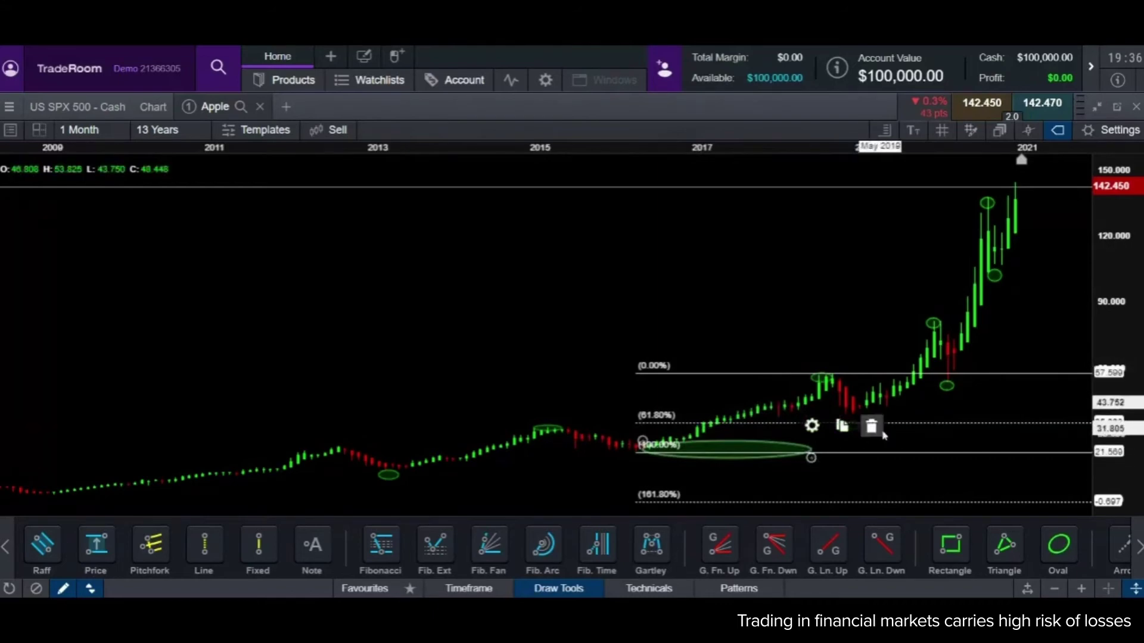
click(870, 427)
click(636, 451)
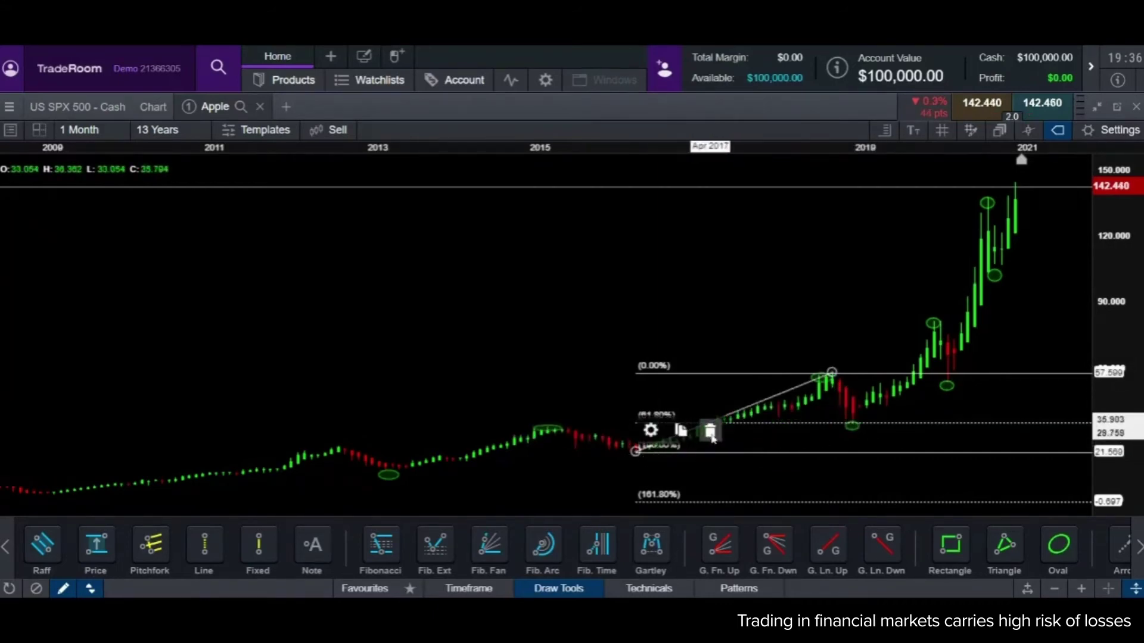
click(709, 429)
Draw a Fibonacci from the 35.864 low to the 81.337 high, 61.8% at 53.235
scroll(900, 464, up, 2)
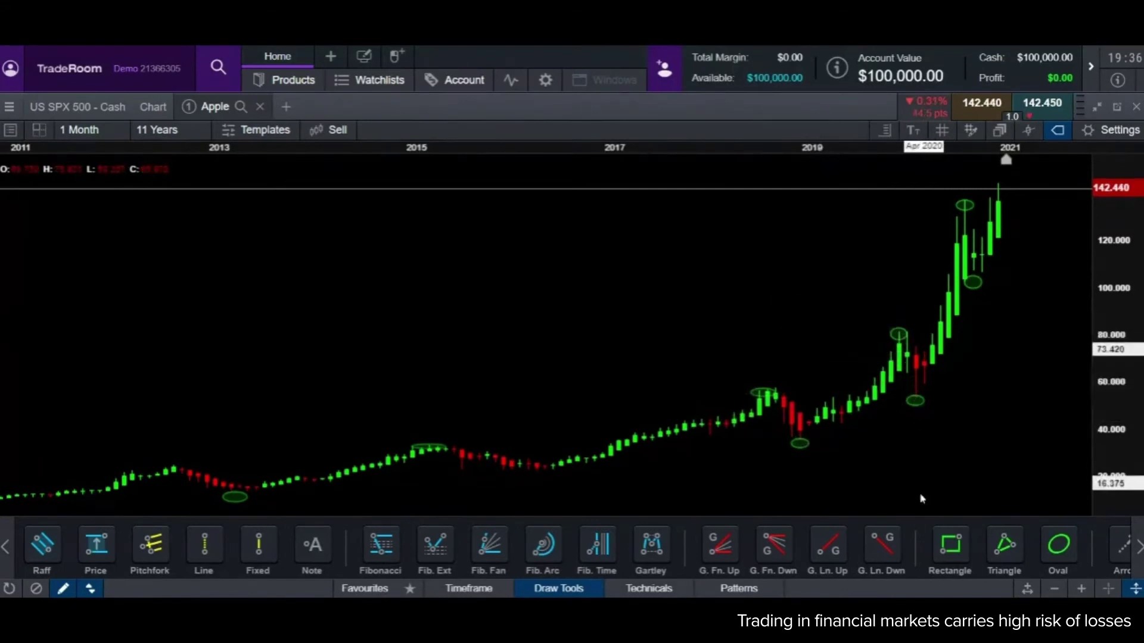
click(380, 545)
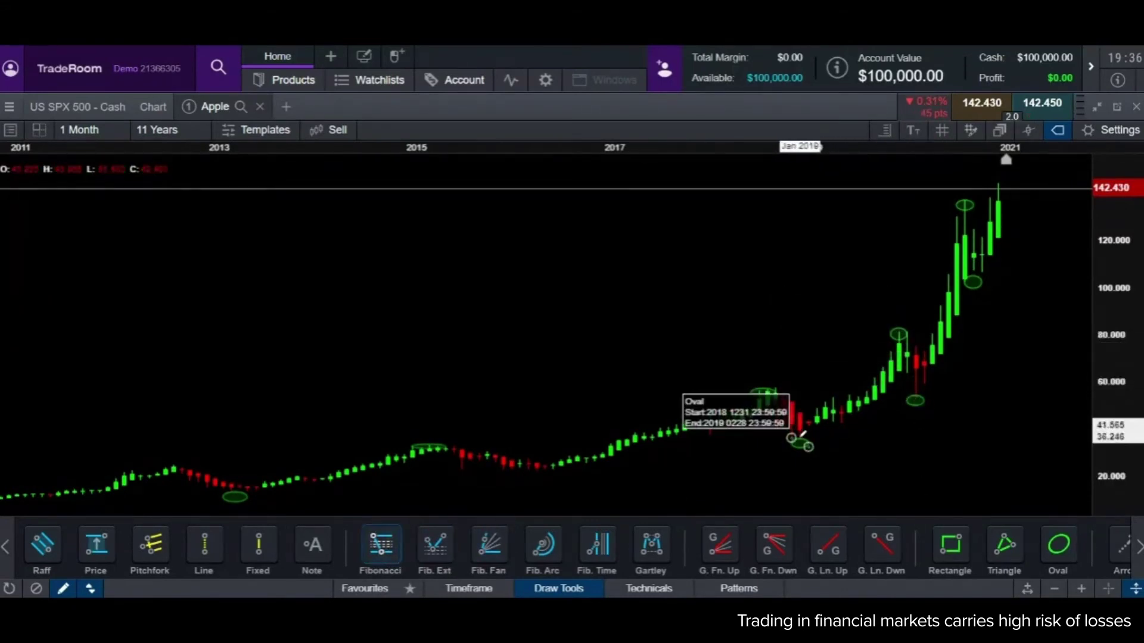
mouse_move(799, 438)
mouse_down()
mouse_move(858, 390)
mouse_move(899, 329)
mouse_up()
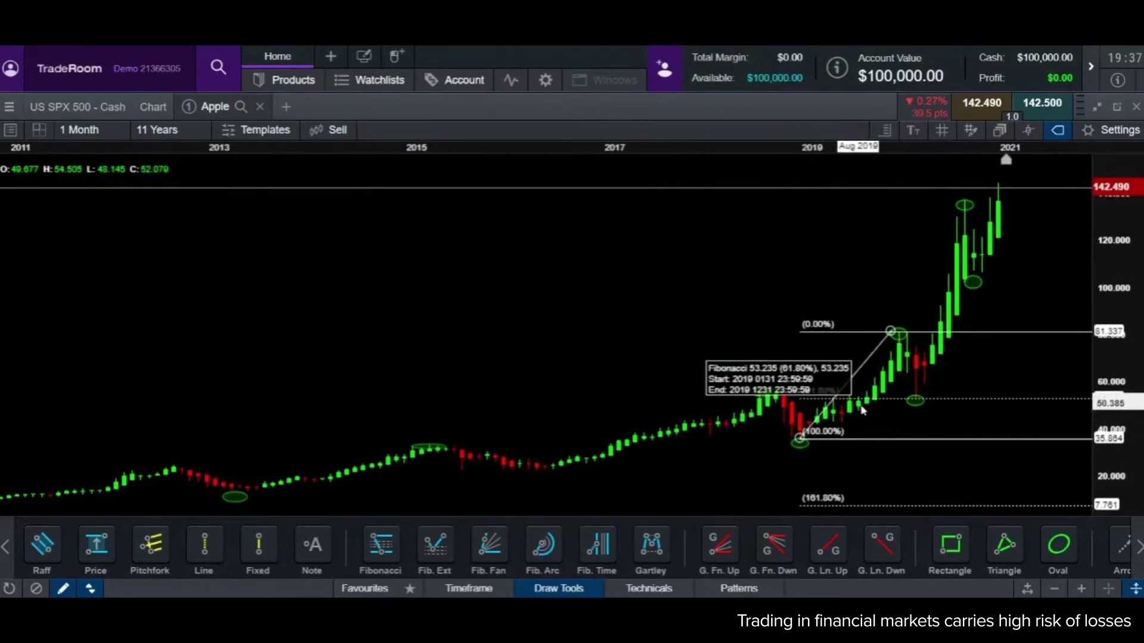
Zoom to 7 Years, delete the old Fibonacci, and shift the chart to reveal 2022
scroll(862, 417, up, 3)
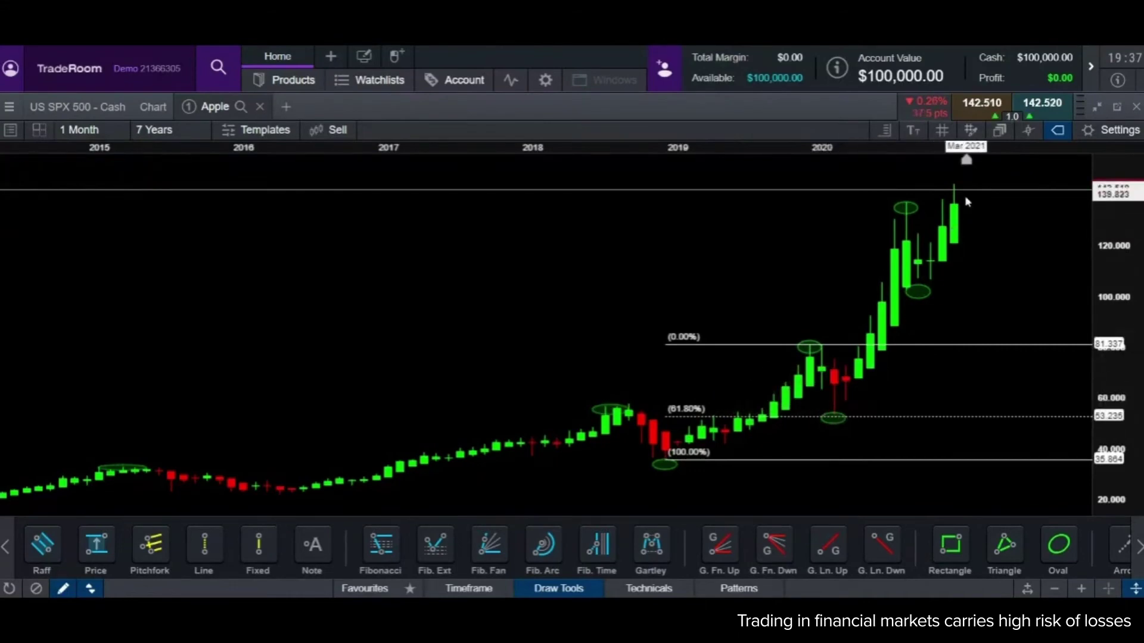
click(676, 468)
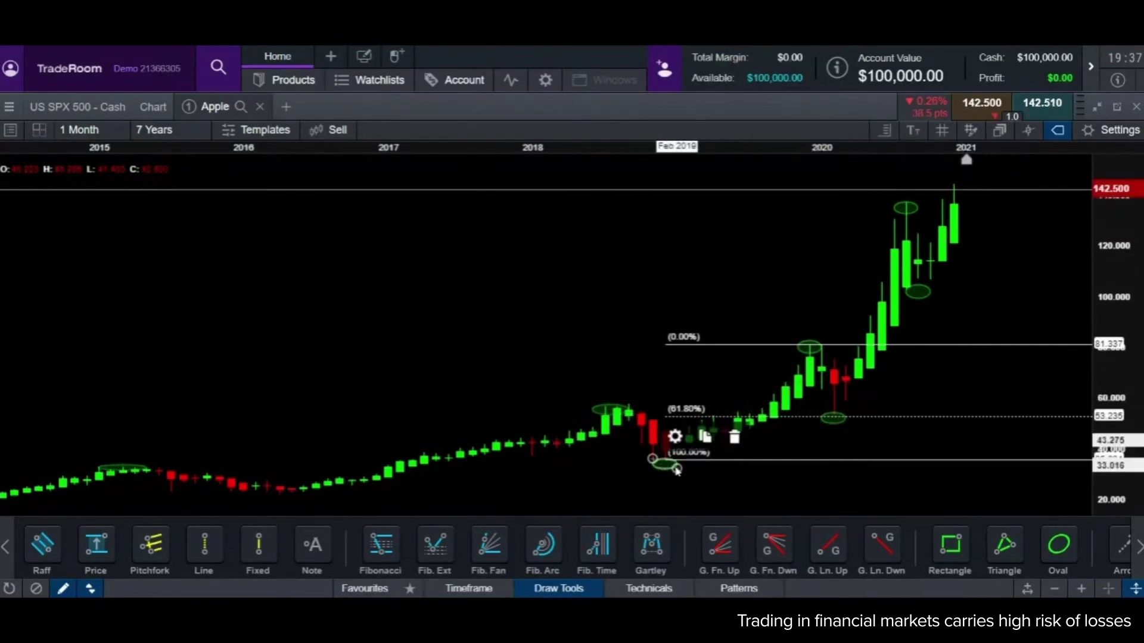
click(734, 437)
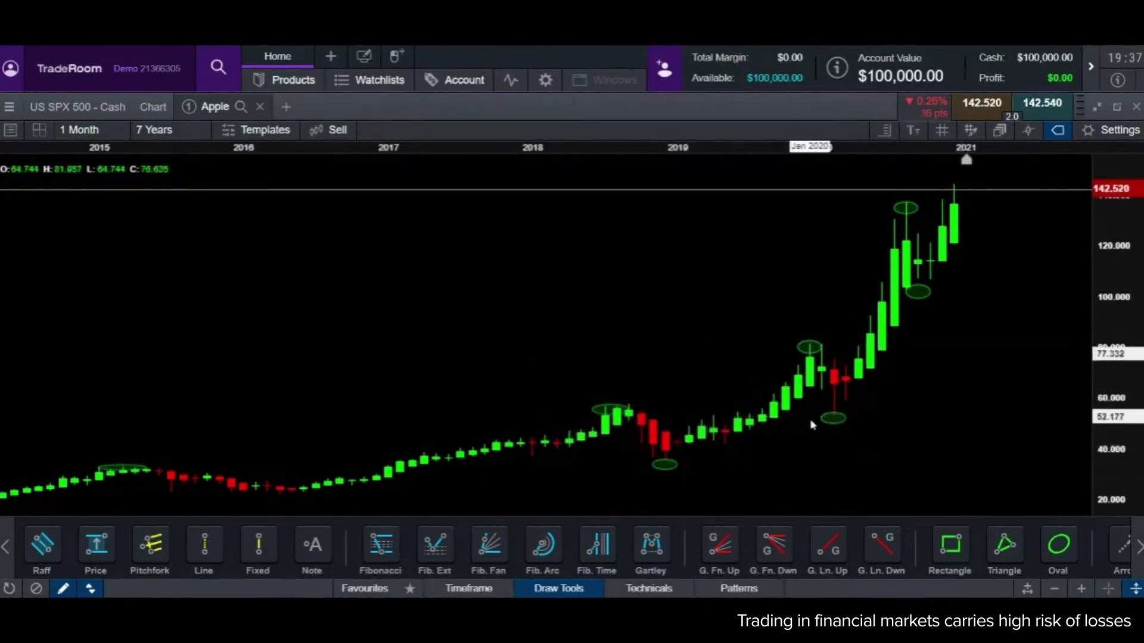
drag(923, 439, 910, 454)
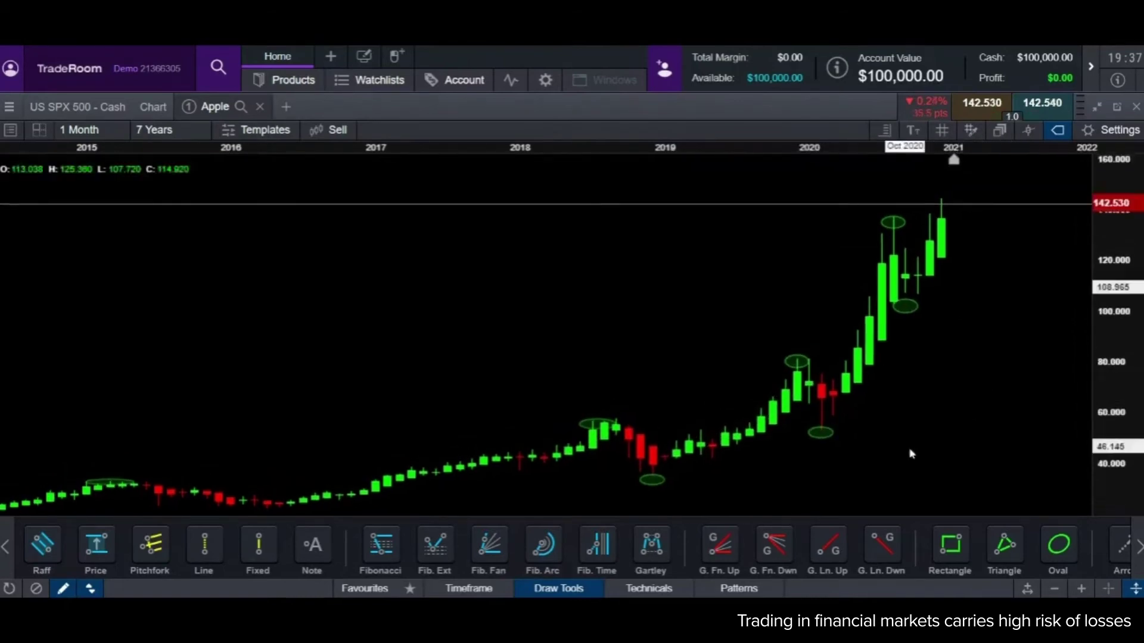
Draw a Fibonacci up from the 53.242 low and set its 0% end on the latest high
click(382, 545)
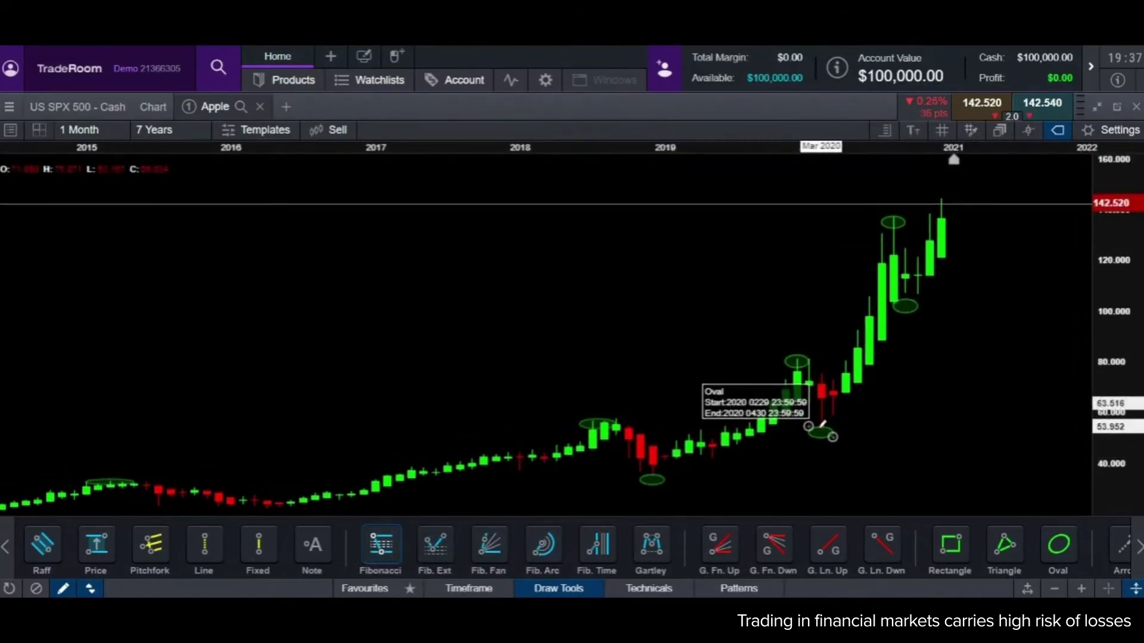
mouse_move(822, 426)
mouse_down()
mouse_move(917, 248)
mouse_move(961, 201)
mouse_up()
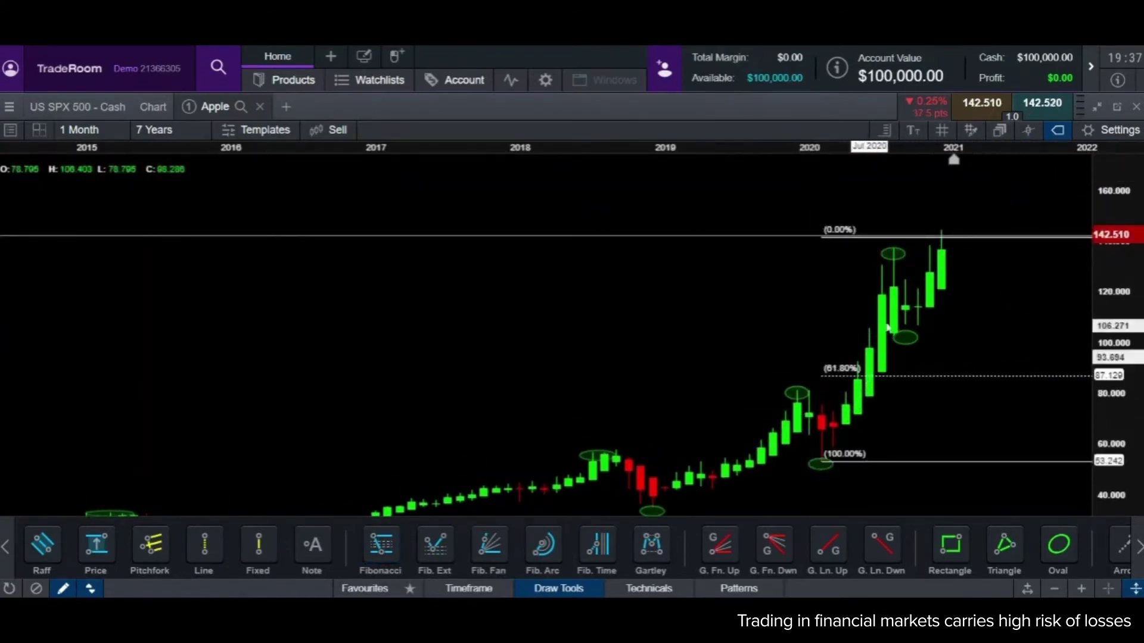
click(953, 237)
drag(955, 239, 956, 195)
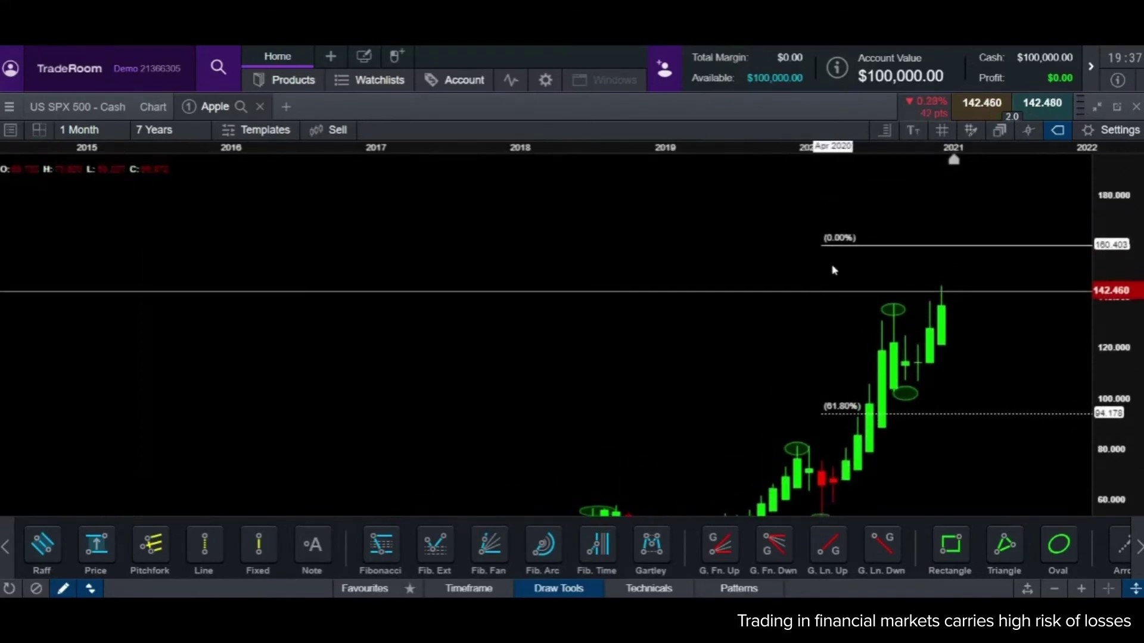
click(958, 245)
drag(954, 245, 942, 292)
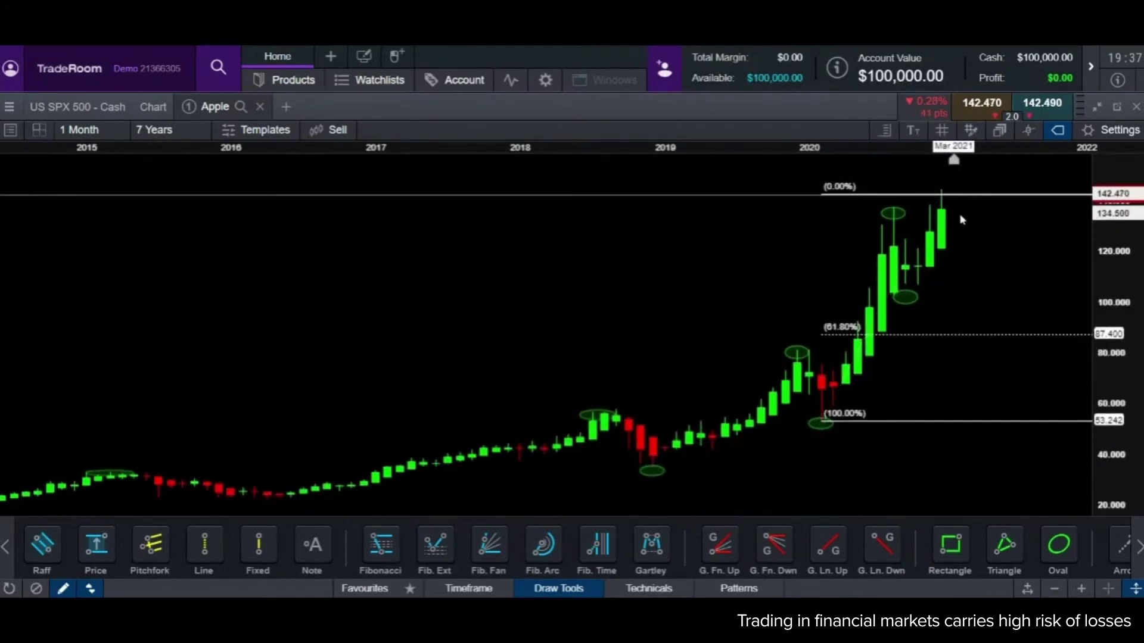
Measure the price gap from 61.8% to the top, then delete the Fibonacci retracement
drag(942, 195, 941, 194)
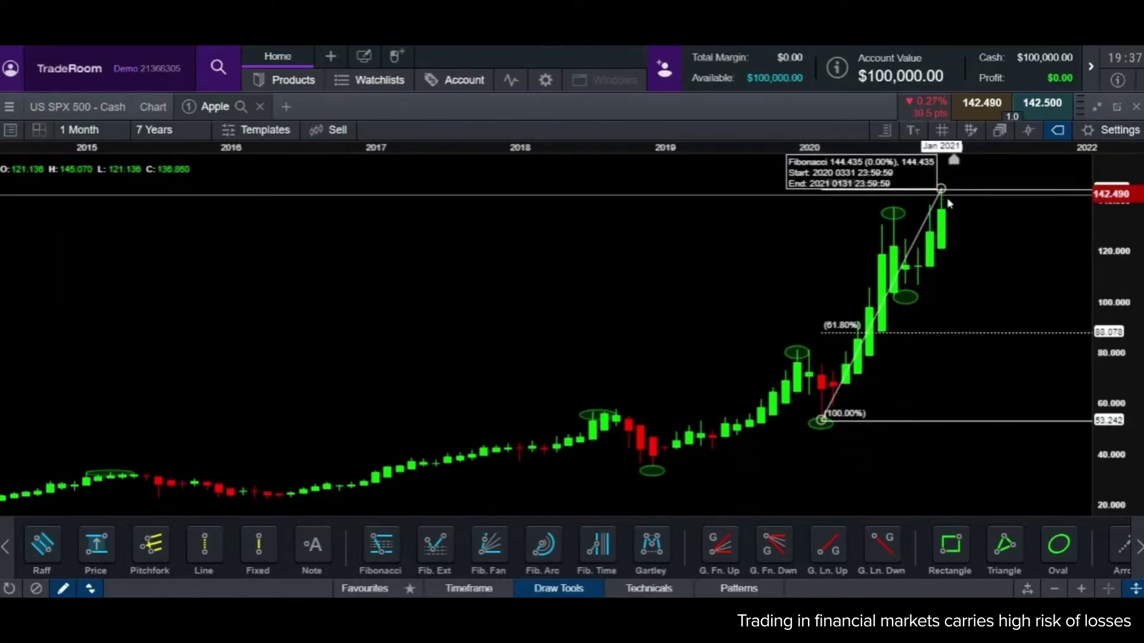
mouse_move(941, 192)
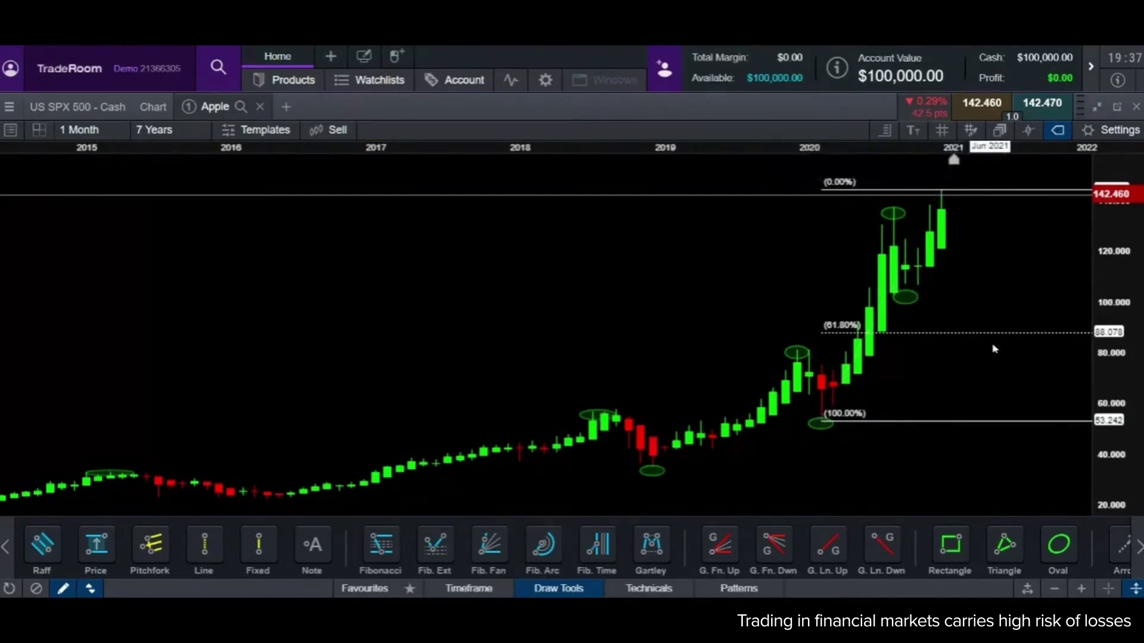
mouse_move(1022, 339)
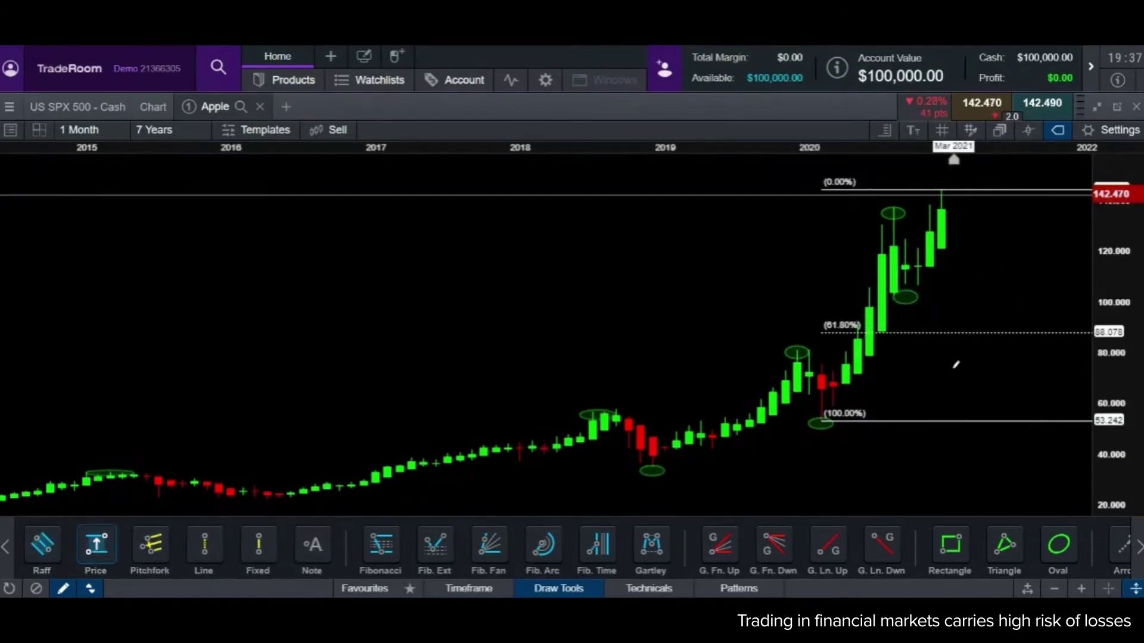
mouse_move(1025, 332)
mouse_down()
mouse_move(1042, 234)
mouse_move(1065, 186)
mouse_up()
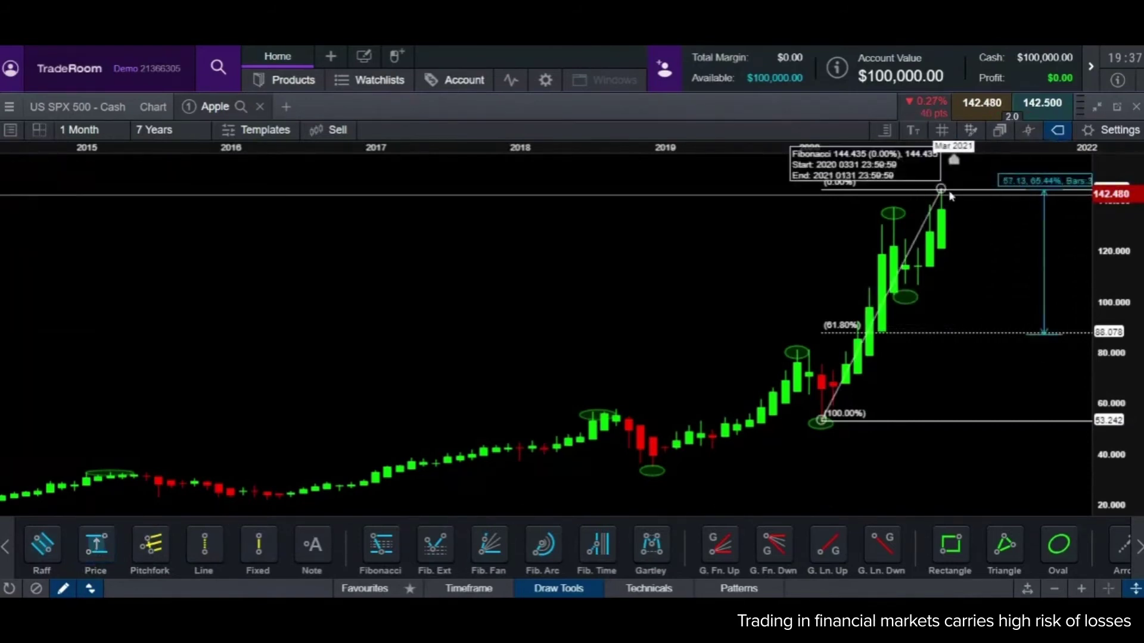
click(1046, 200)
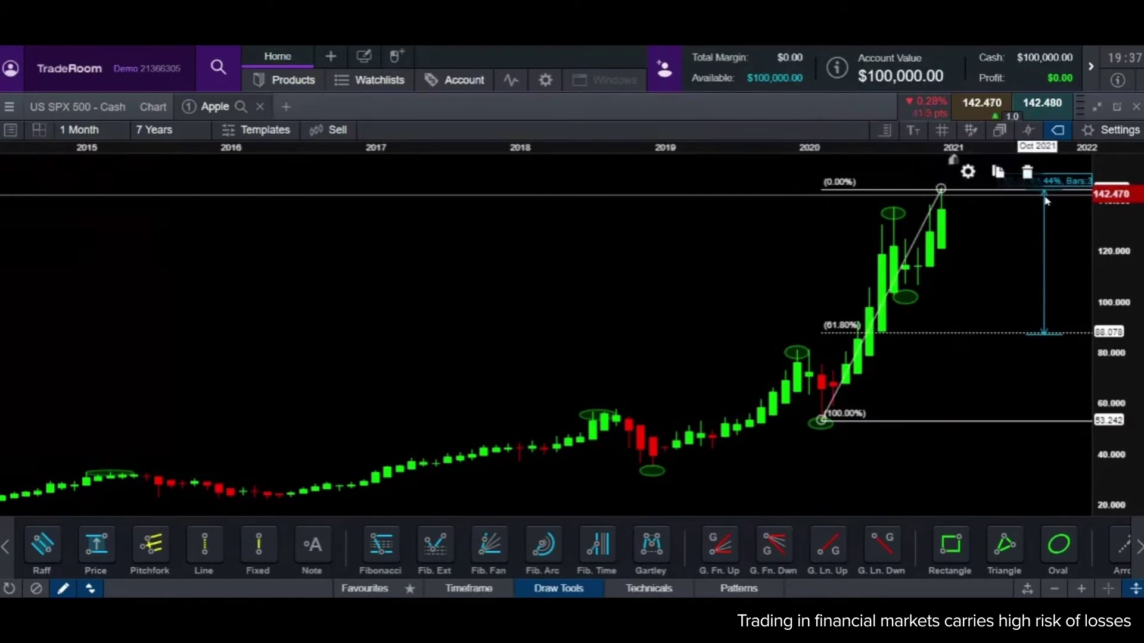
click(1027, 176)
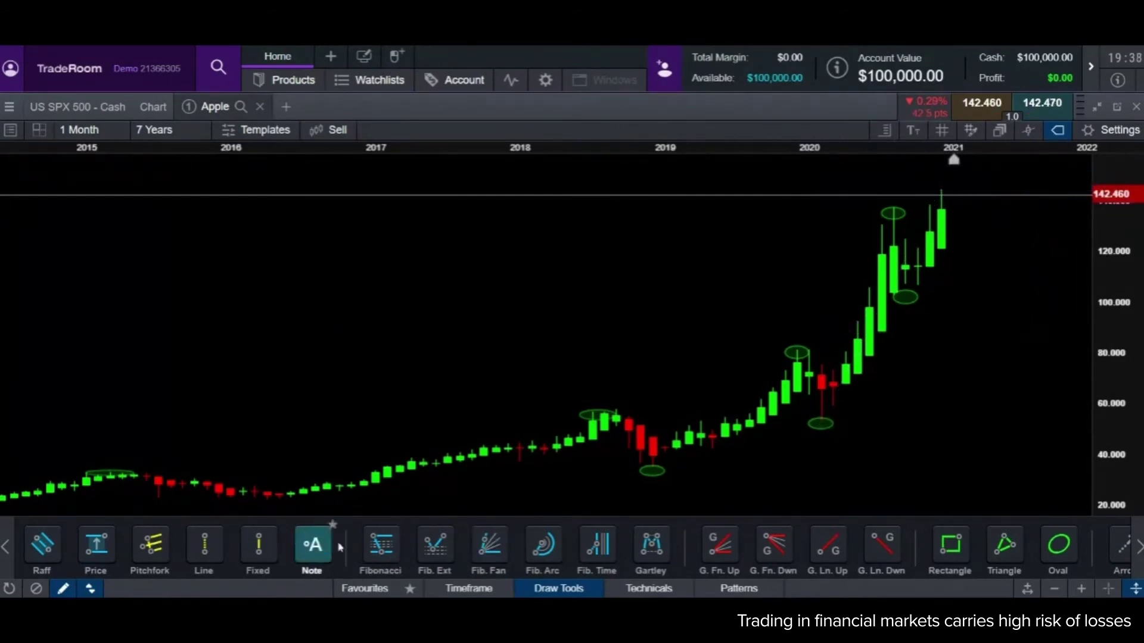
Draw a Fibonacci retracement from the 52.887 low to the September 2020 high, with 61.8% at 88.13
click(376, 557)
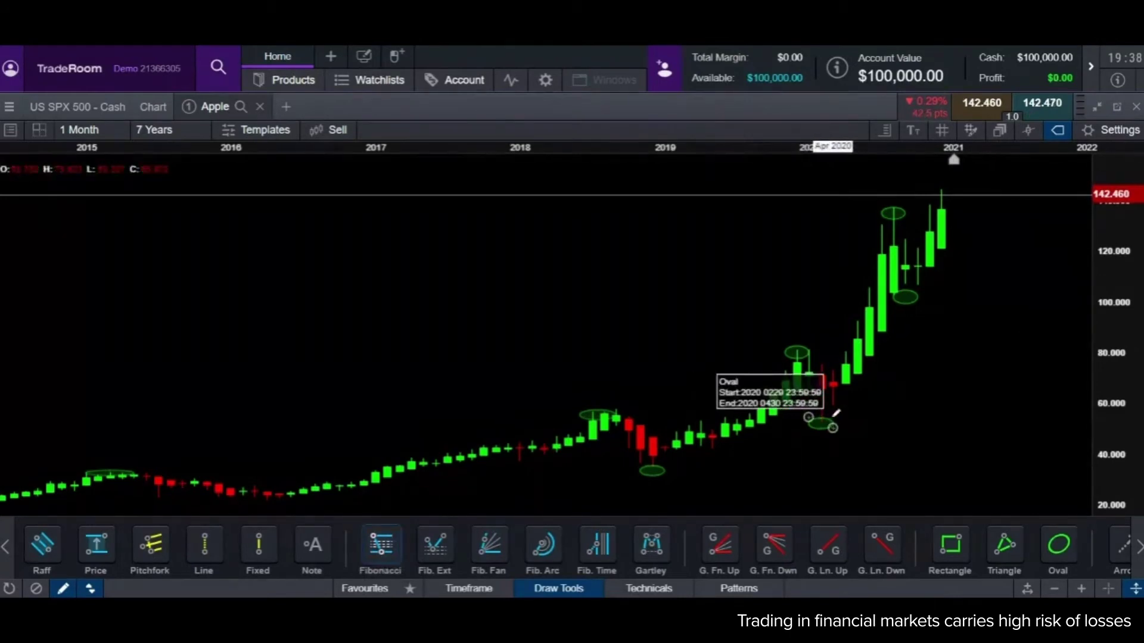
mouse_move(821, 421)
mouse_down()
mouse_move(894, 250)
mouse_move(978, 186)
mouse_up()
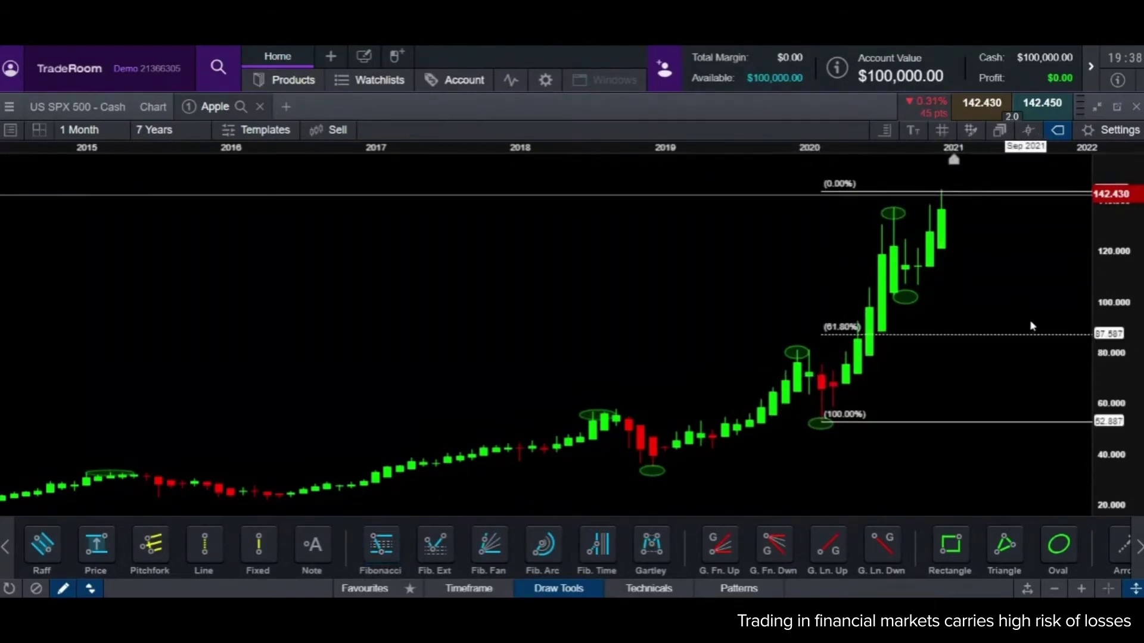
scroll(901, 457, up, 2)
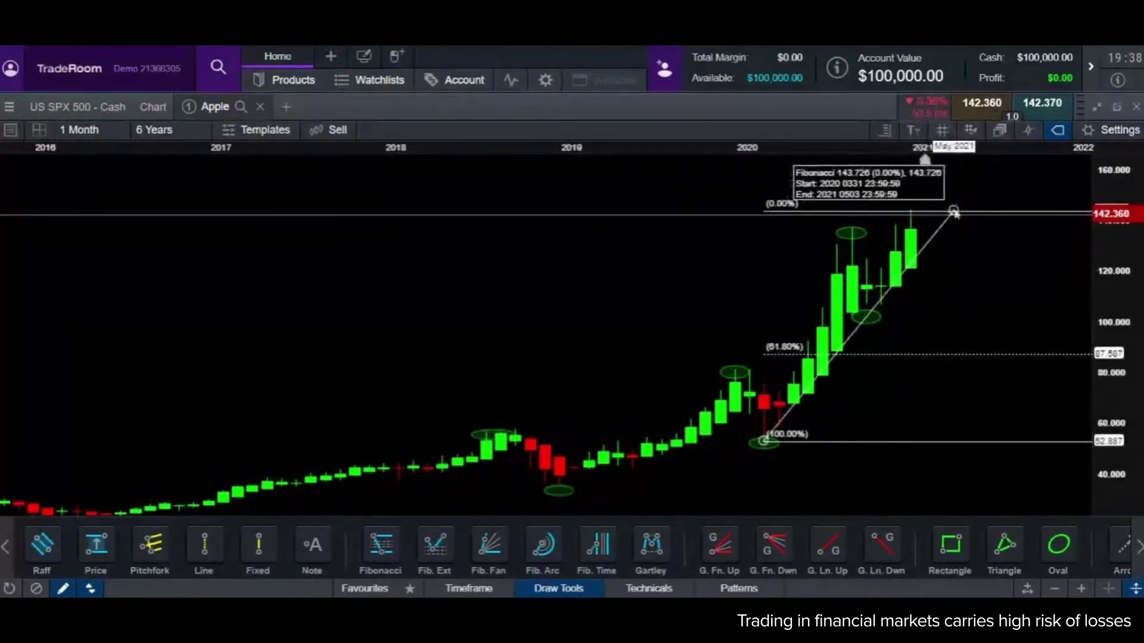
drag(951, 209, 849, 211)
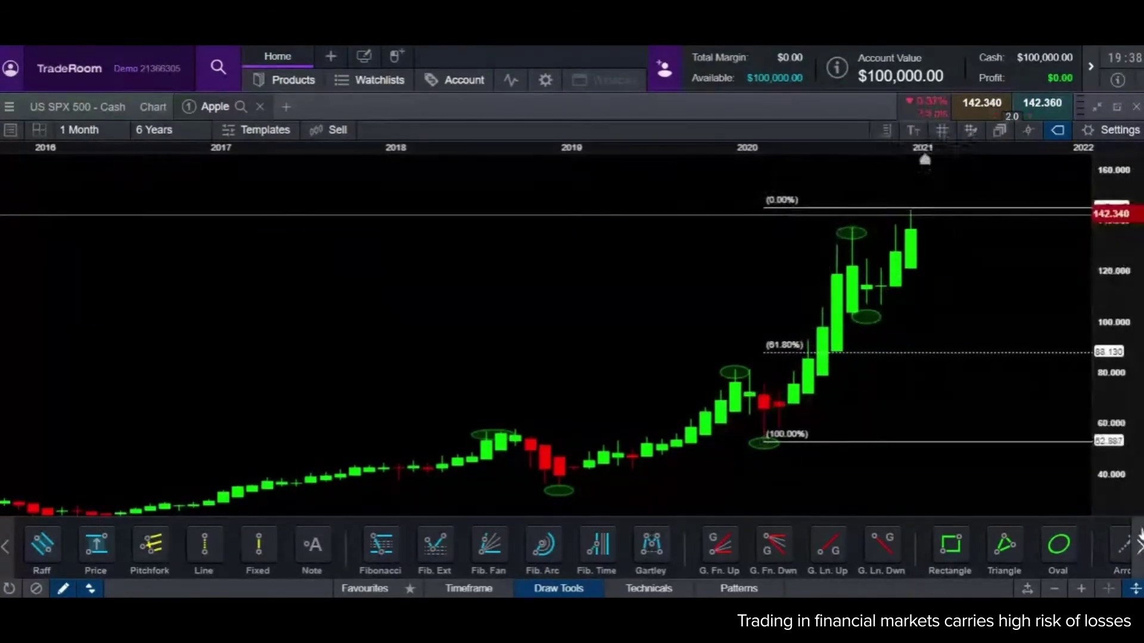
click(1059, 545)
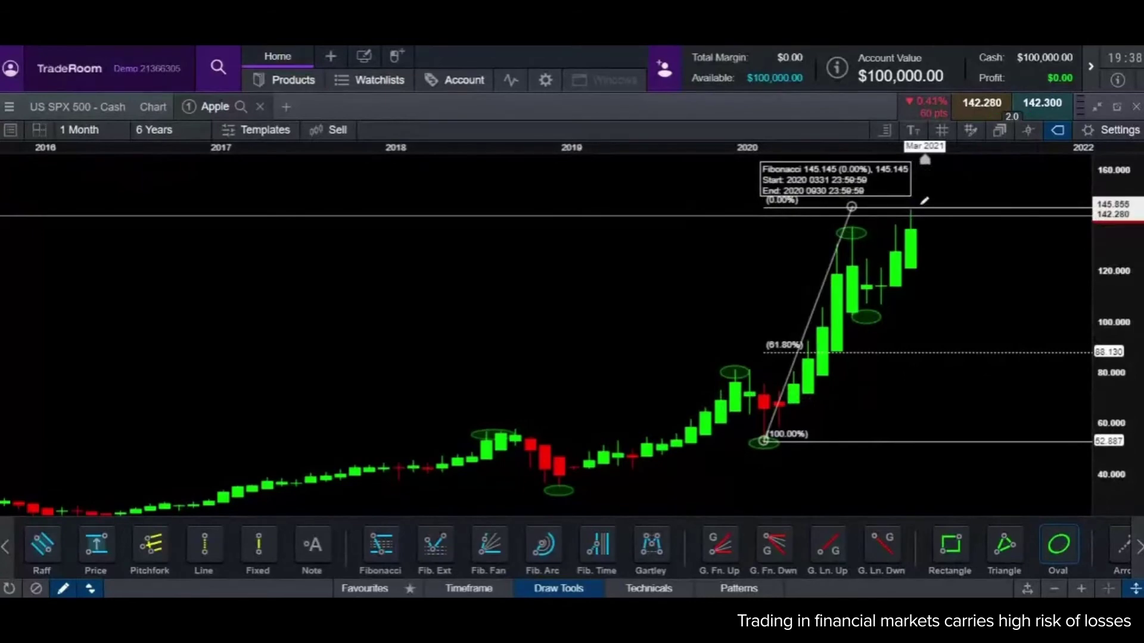
Circle the 0% level just right of the latest candle with an oval, then zoom to 5 Years
drag(924, 205, 953, 225)
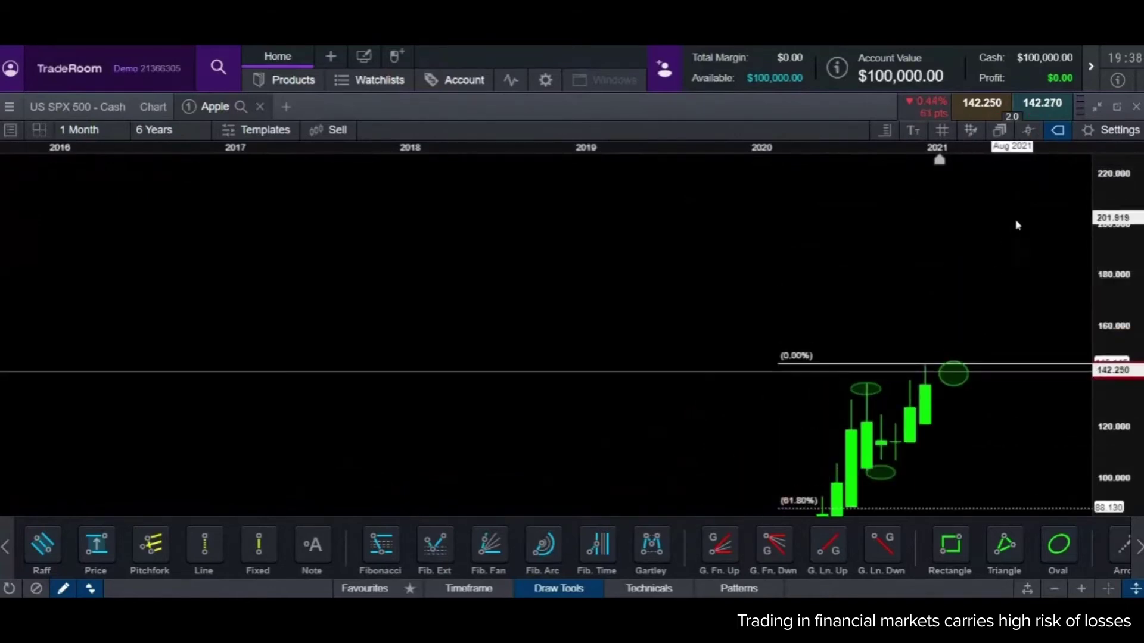
drag(1017, 227, 983, 180)
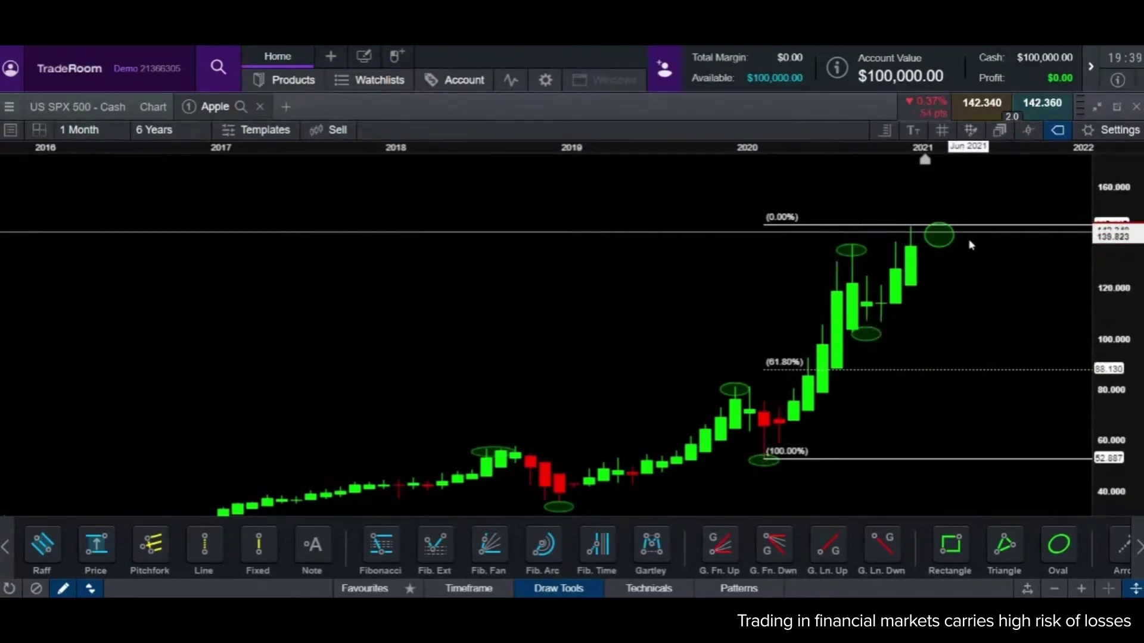
scroll(955, 296, up, 1)
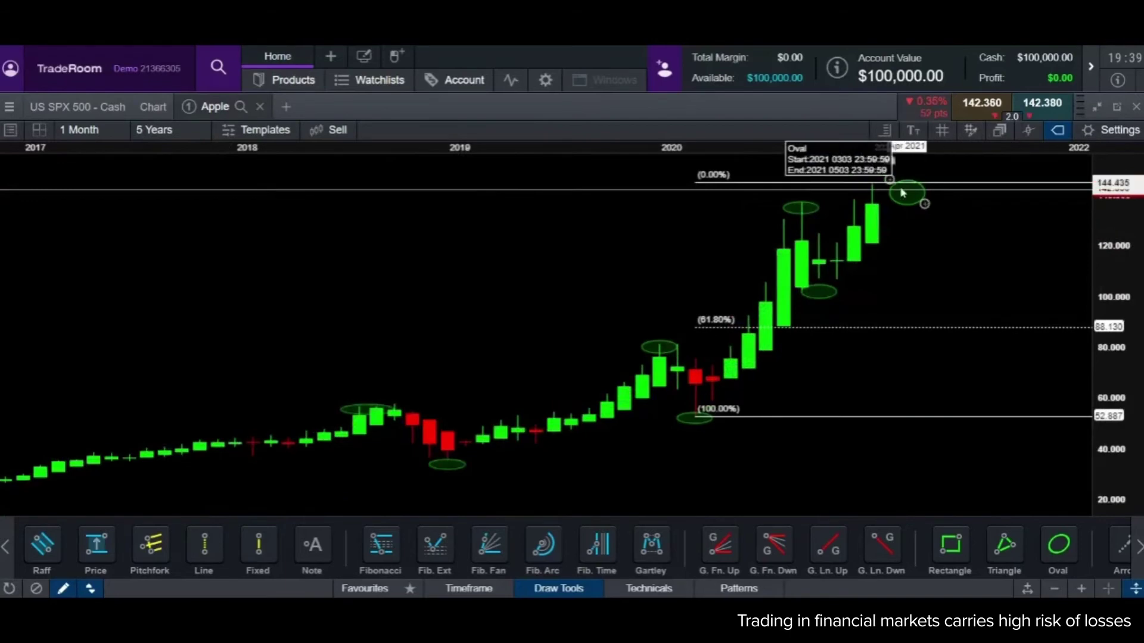
Zoom the monthly Apple chart out to 16 Years and circle the 2016 dip with an oval
click(89, 132)
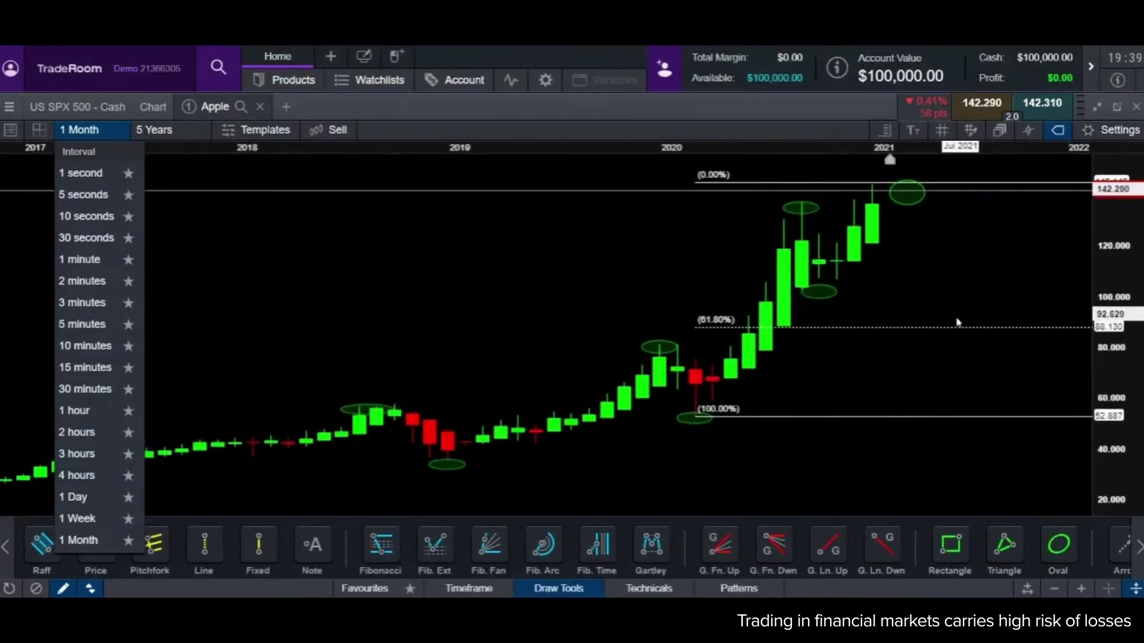
scroll(927, 248, down, 5)
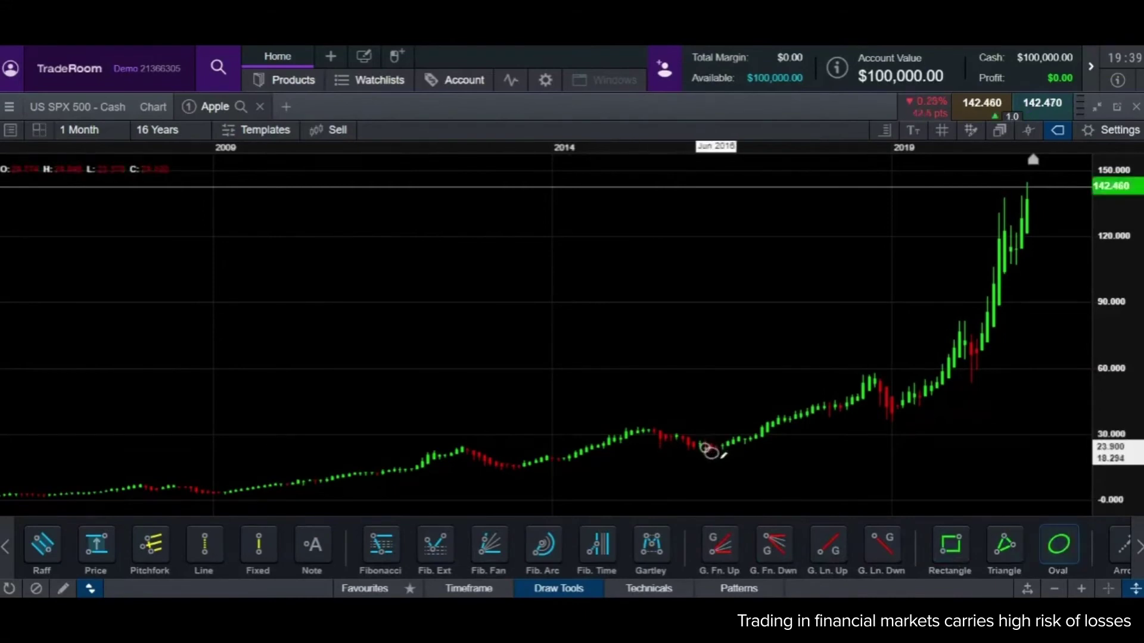
click(710, 453)
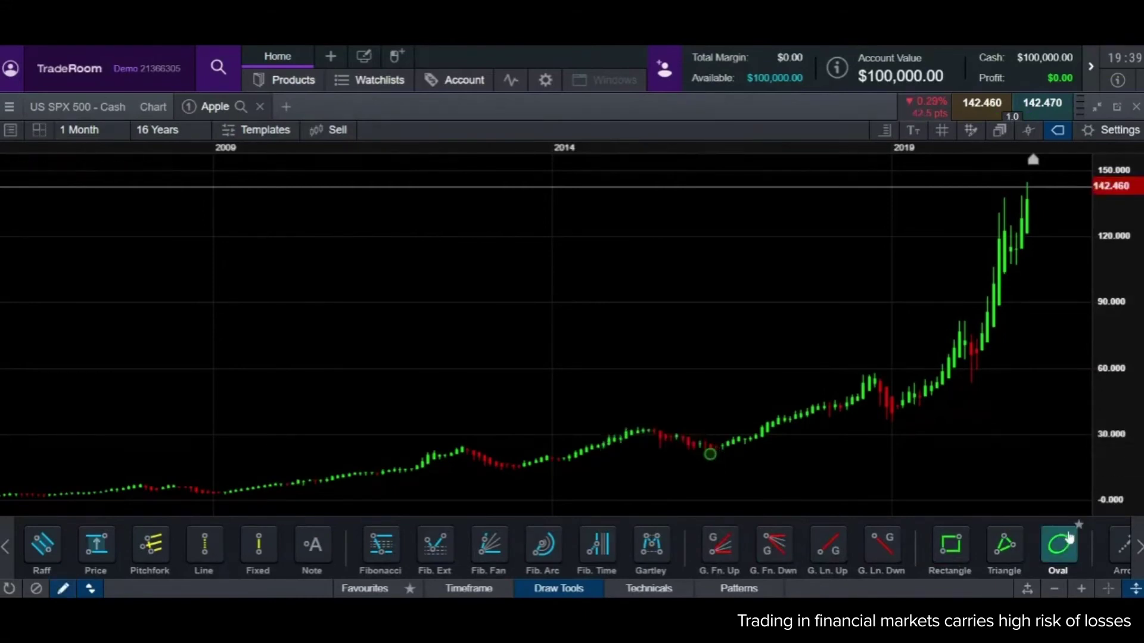
Circle the 2019 and 2020 dips with ovals
click(905, 425)
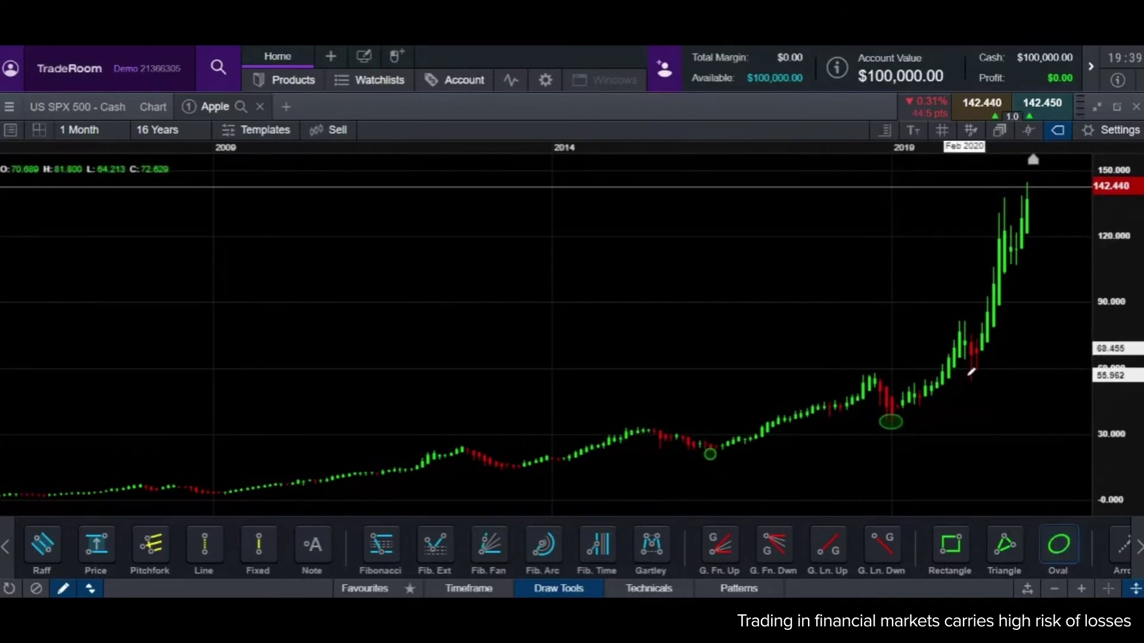
click(971, 372)
click(984, 387)
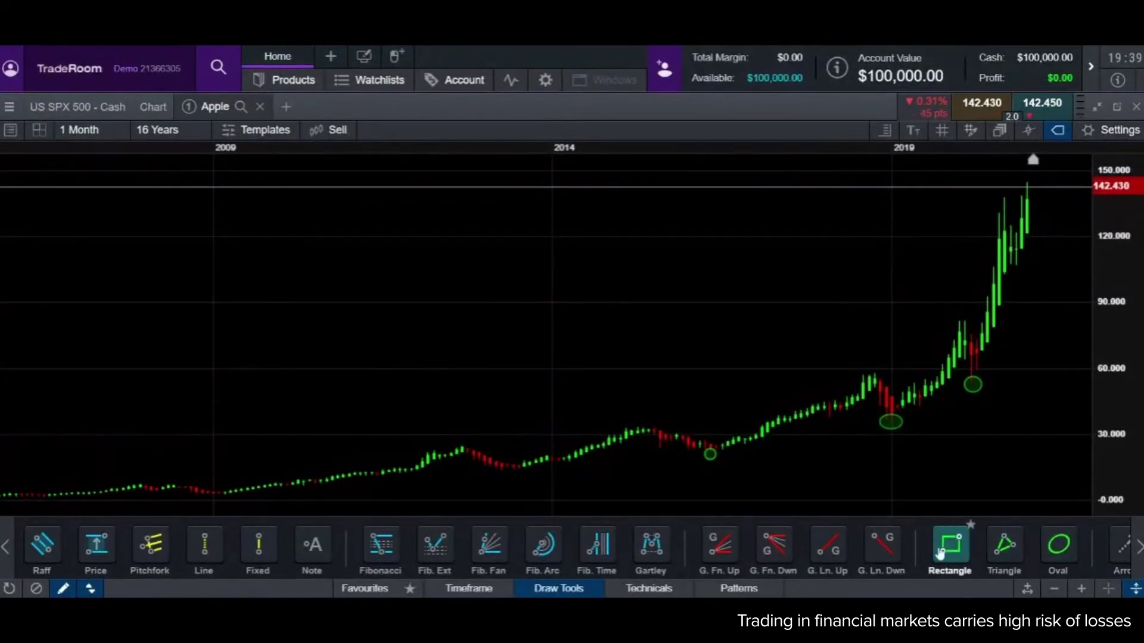
Draw a Fibonacci retracement from the 53.096 low up to the latest high
click(382, 545)
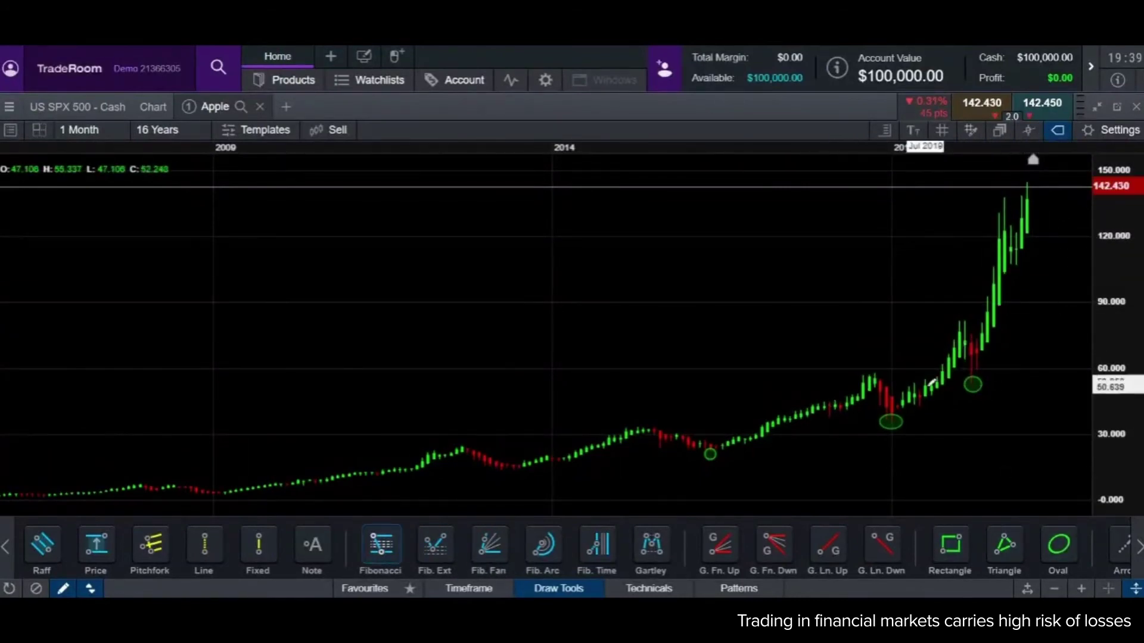
click(972, 383)
click(1009, 213)
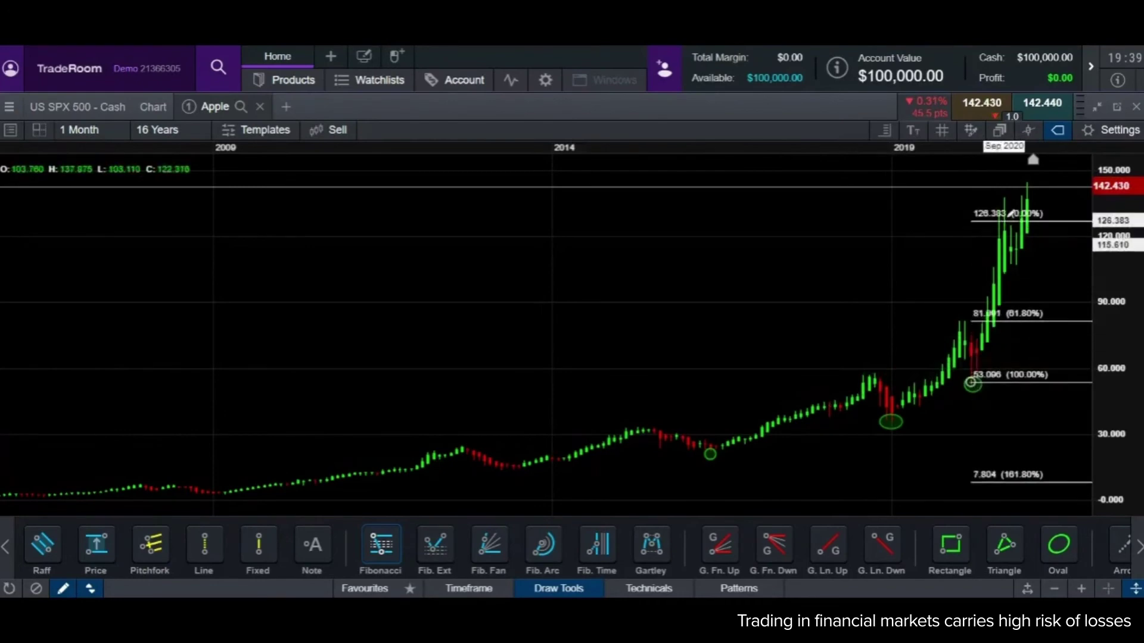
Move the Fibonacci's top anchor to the April 2021 high at 144.39, shifting 61.8% to 87.970
click(1038, 183)
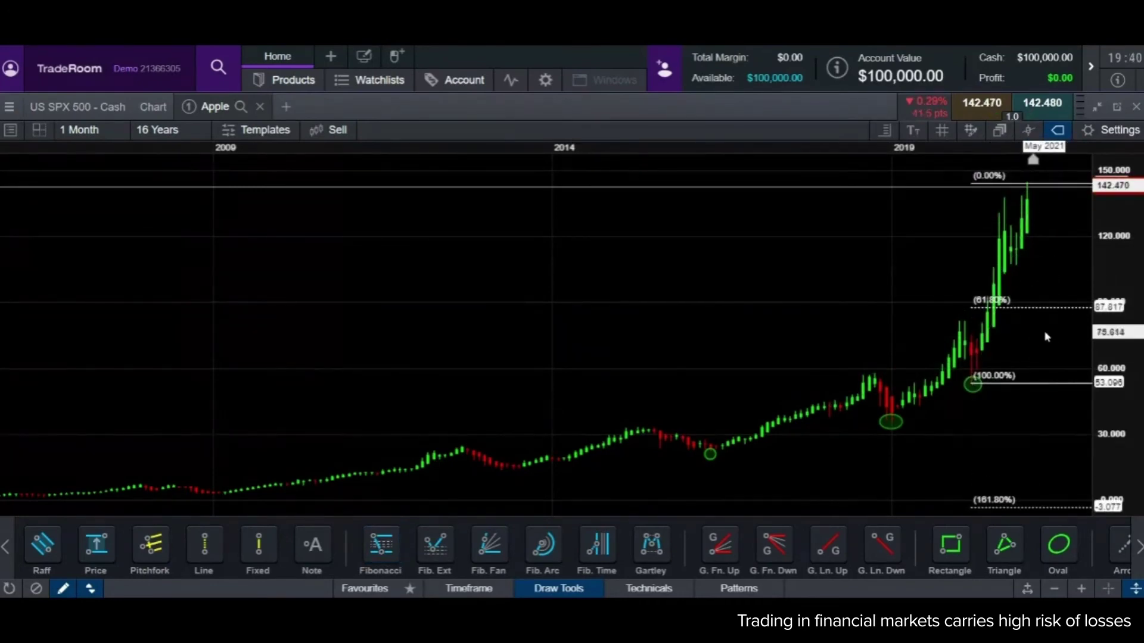
scroll(1047, 328, up, 2)
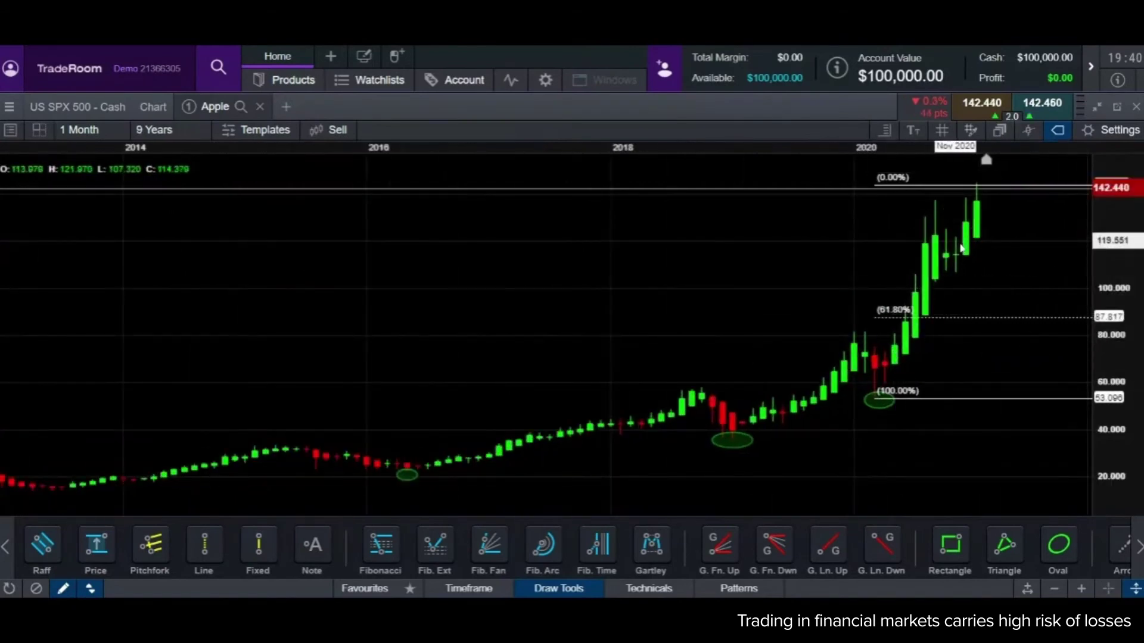
drag(877, 394, 996, 185)
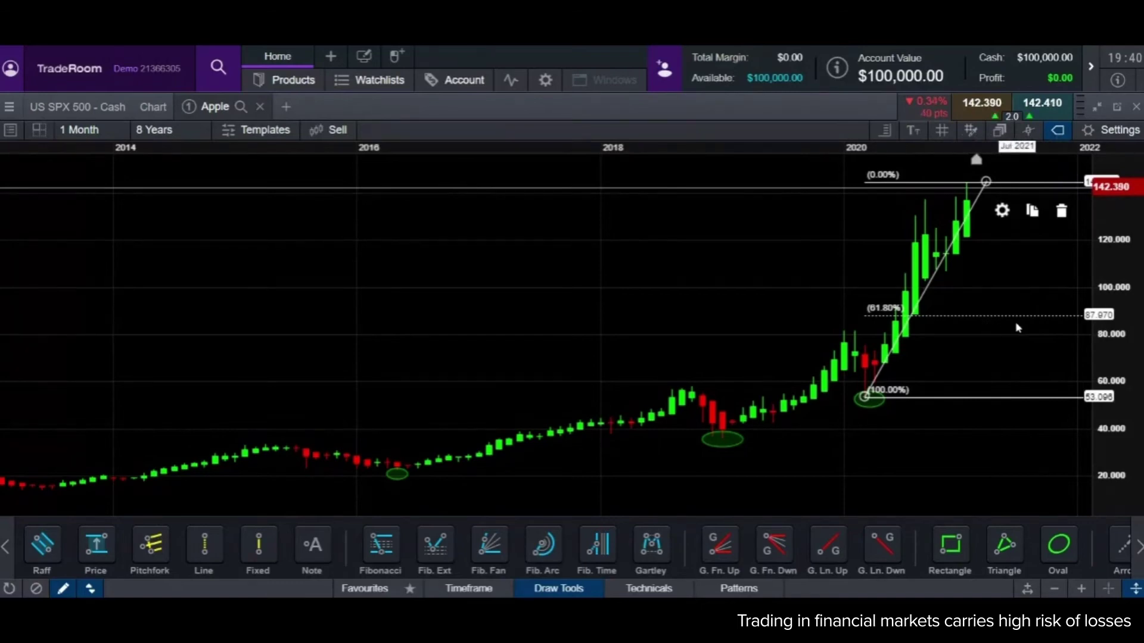
scroll(953, 328, down, 3)
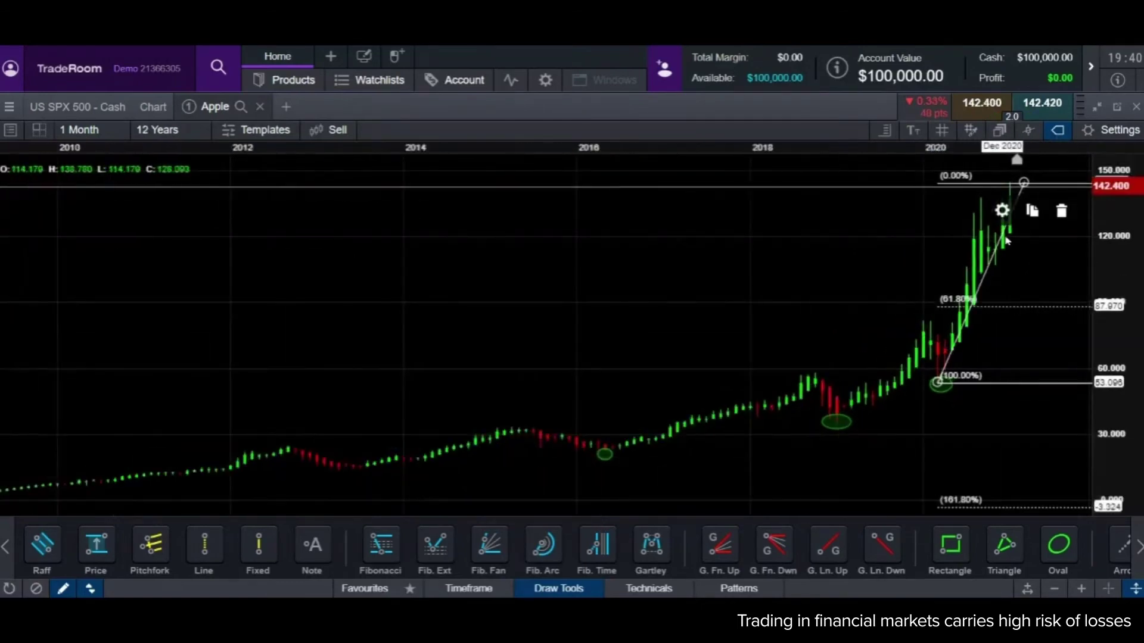
Delete the Fibonacci and the old ovals at the 2019 low and near 2016
click(1016, 357)
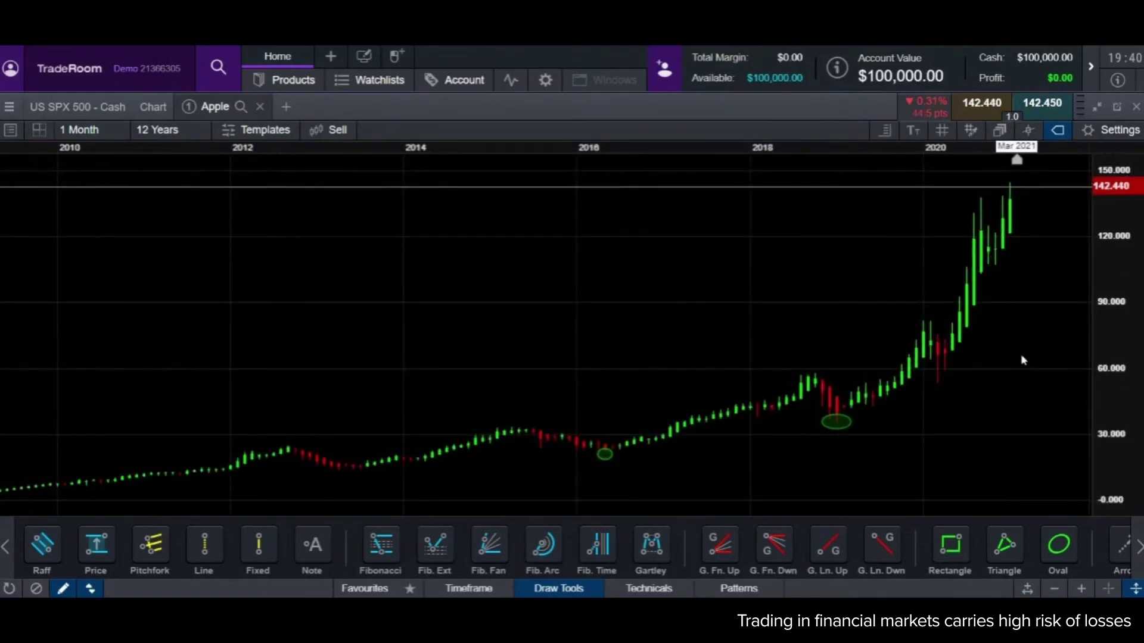
click(835, 421)
key(Delete)
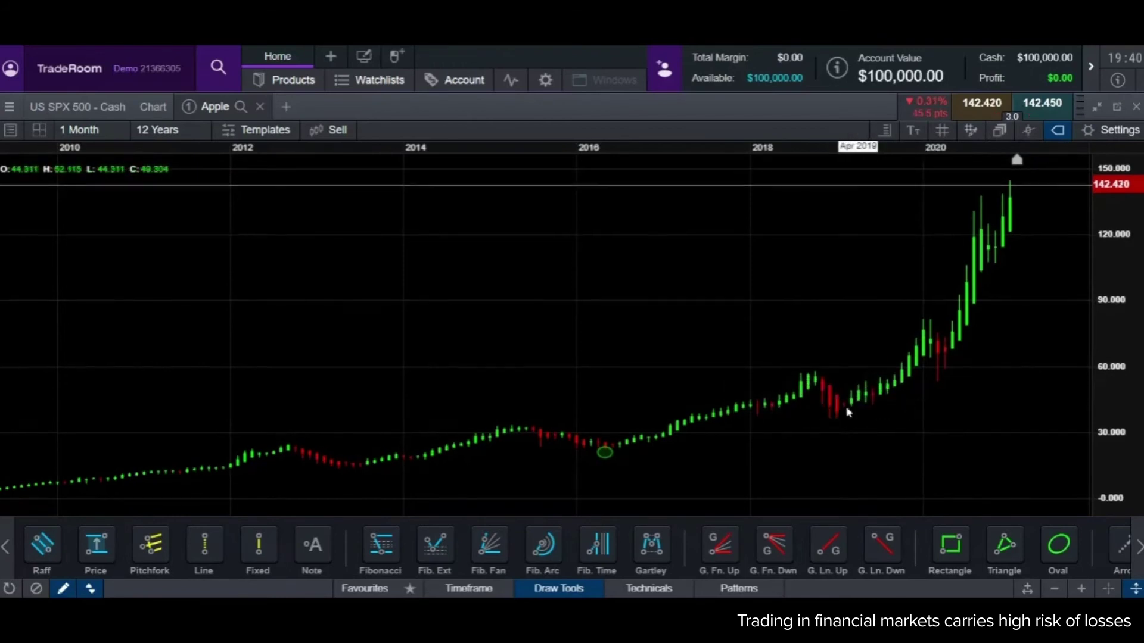
click(604, 453)
click(686, 428)
Circle the early-2020 dip with a new green oval
click(1058, 543)
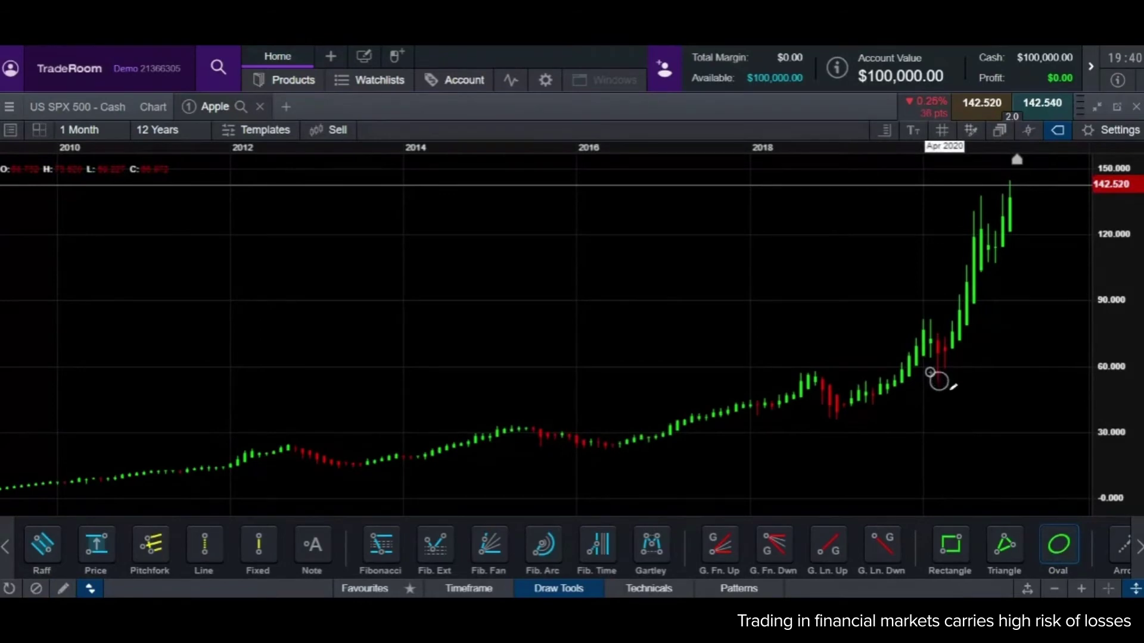
drag(930, 373, 944, 390)
scroll(852, 464, up, 5)
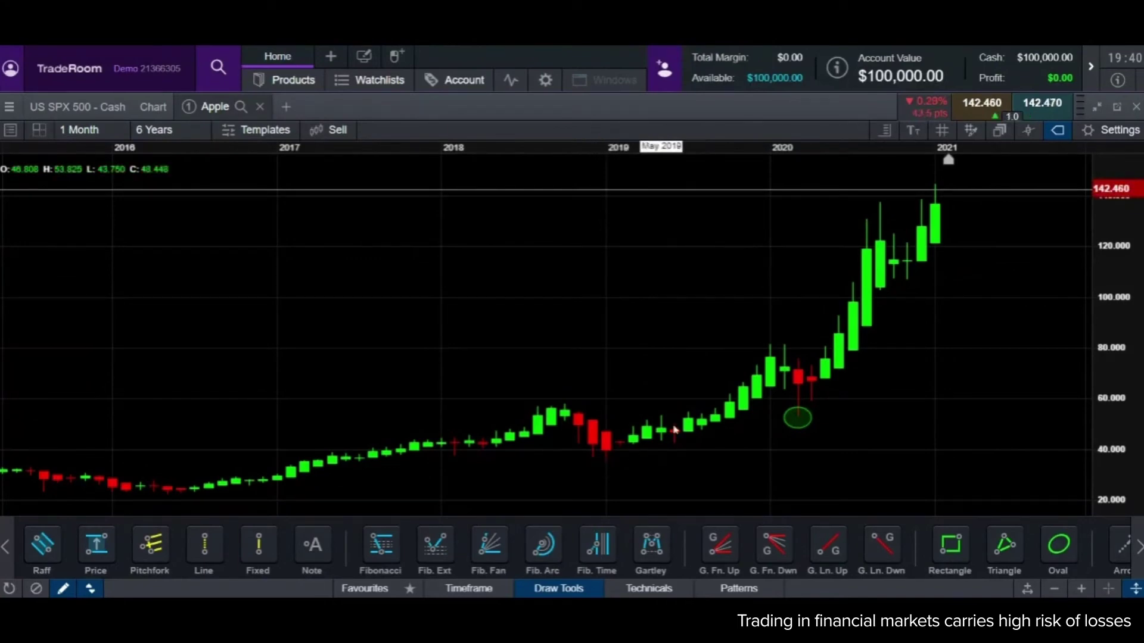
Draw Fibonacci levels from the 81.648 high down to the circled 53.479 low
scroll(965, 407, up, 2)
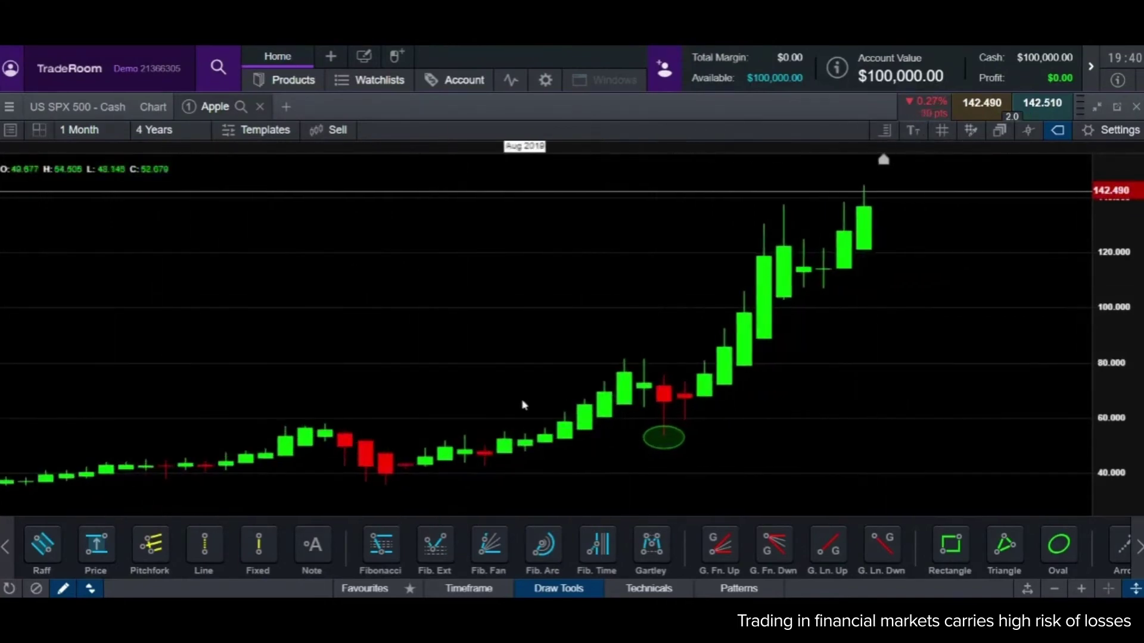
click(382, 544)
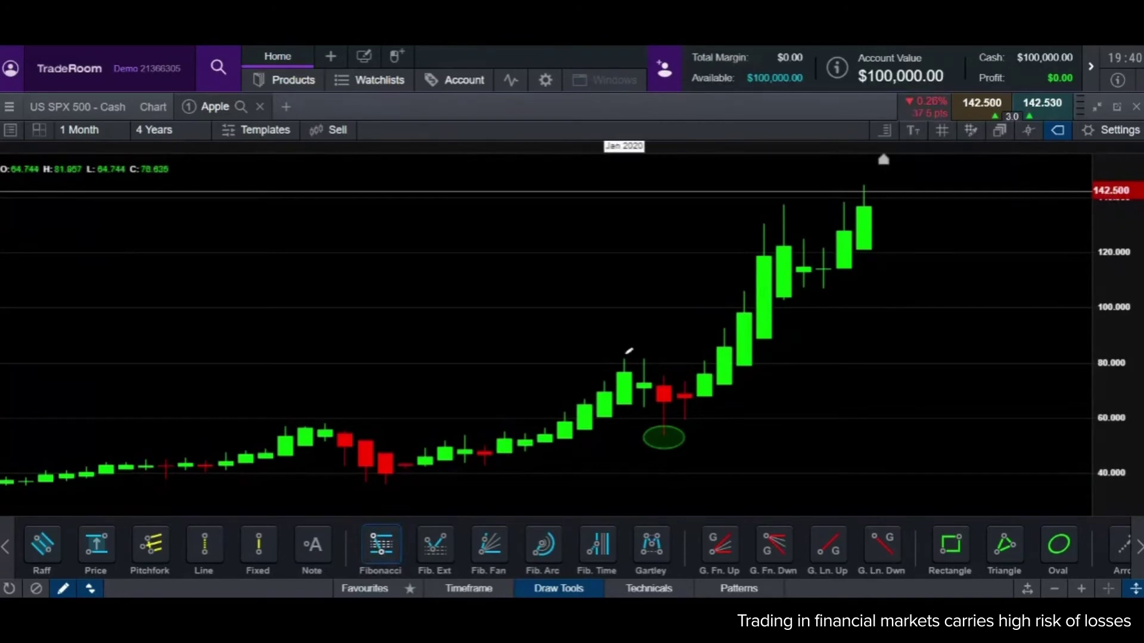
drag(625, 357, 666, 432)
Switch the chart to plain candlesticks and zoom to a 3 Years range
click(317, 130)
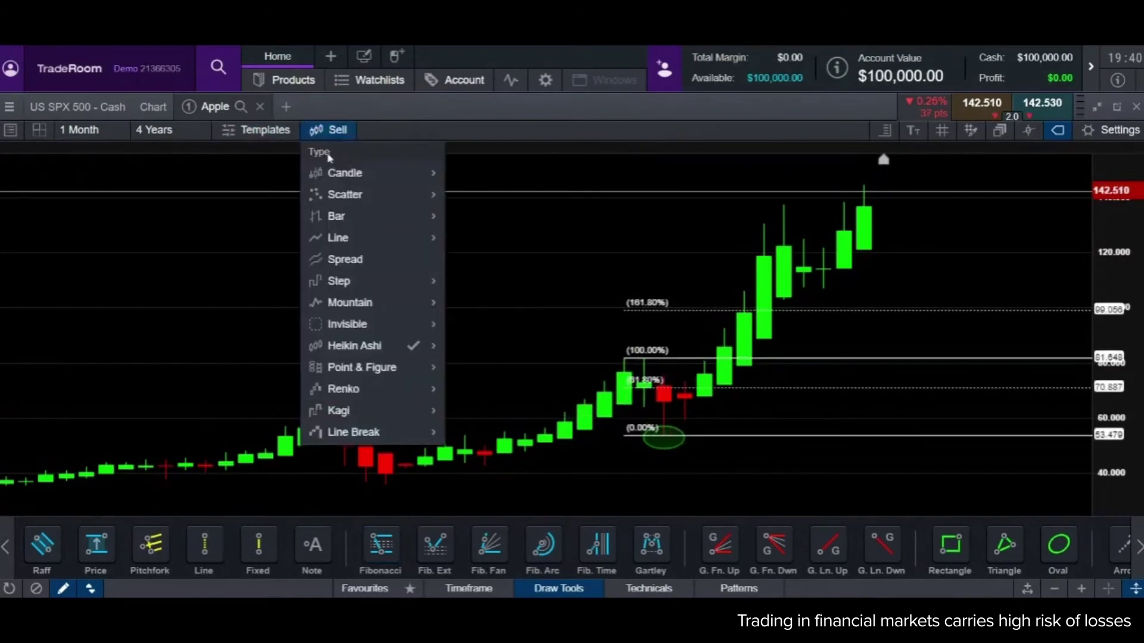
click(346, 171)
scroll(821, 437, up, 1)
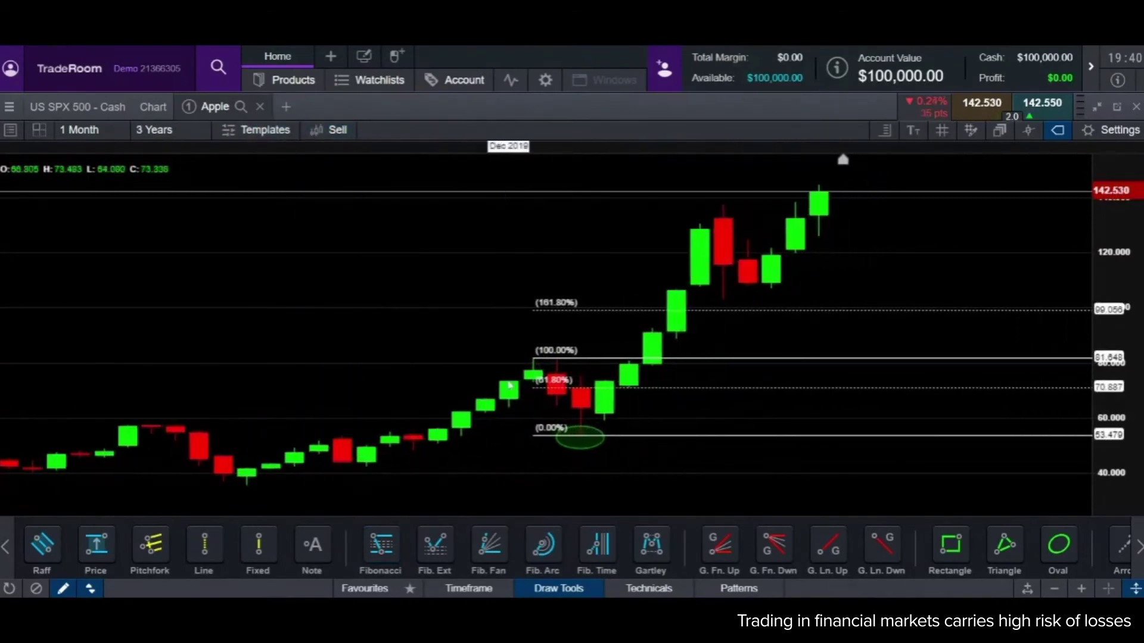
click(535, 359)
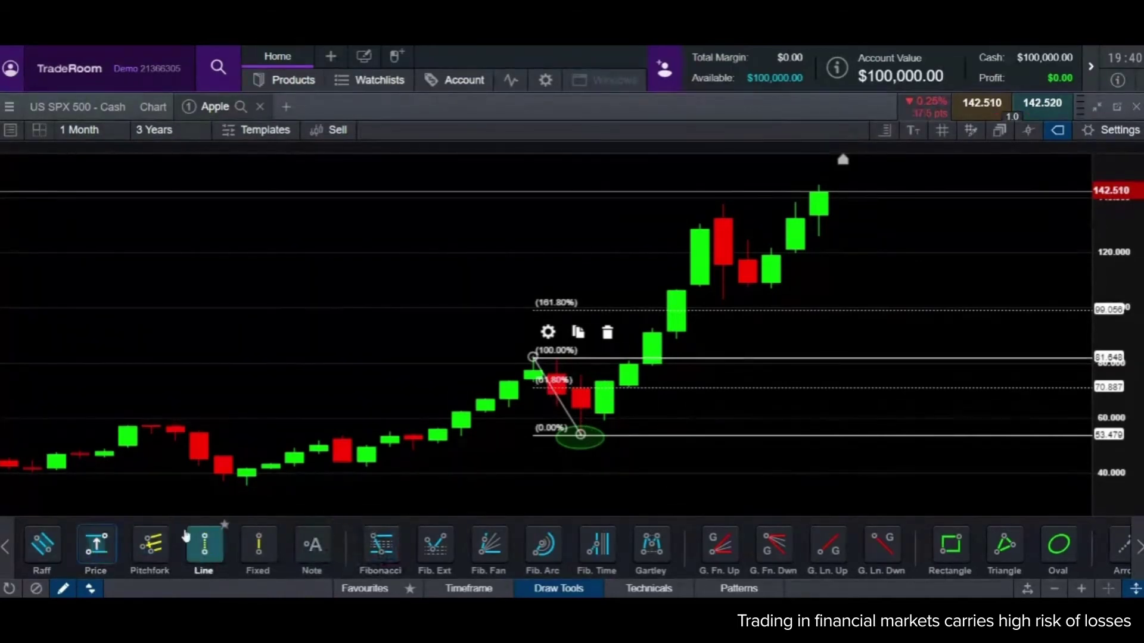
Measure the rise from the circled low to the 161.8% level: 45.86, 86.27%, 4 bars
mouse_move(651, 435)
mouse_down()
mouse_move(661, 387)
mouse_move(746, 382)
mouse_up()
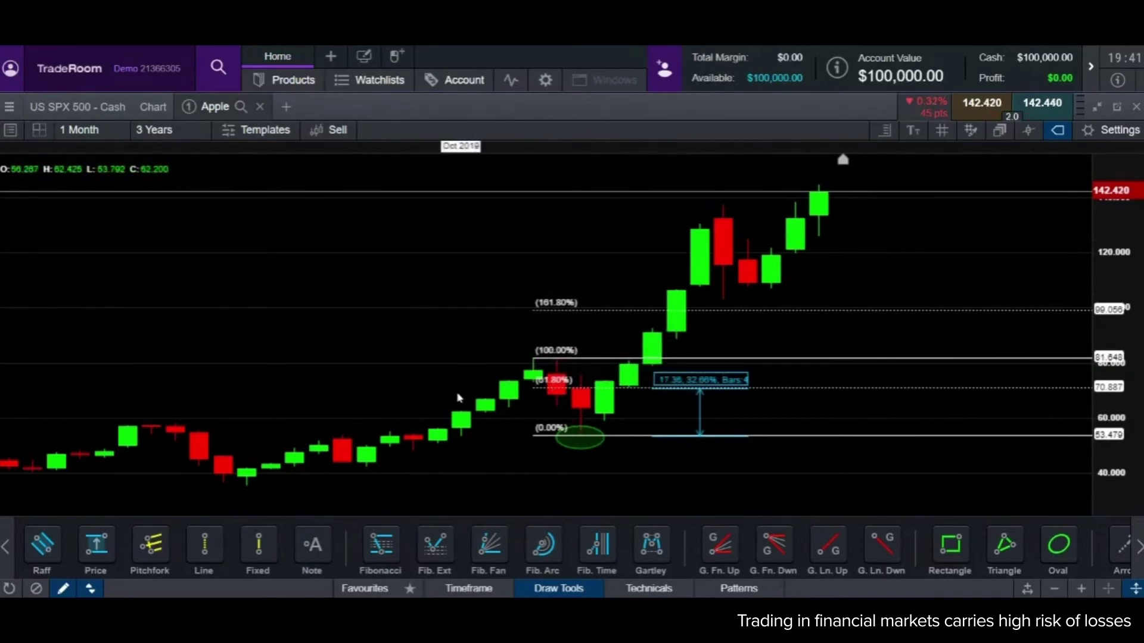
mouse_move(743, 397)
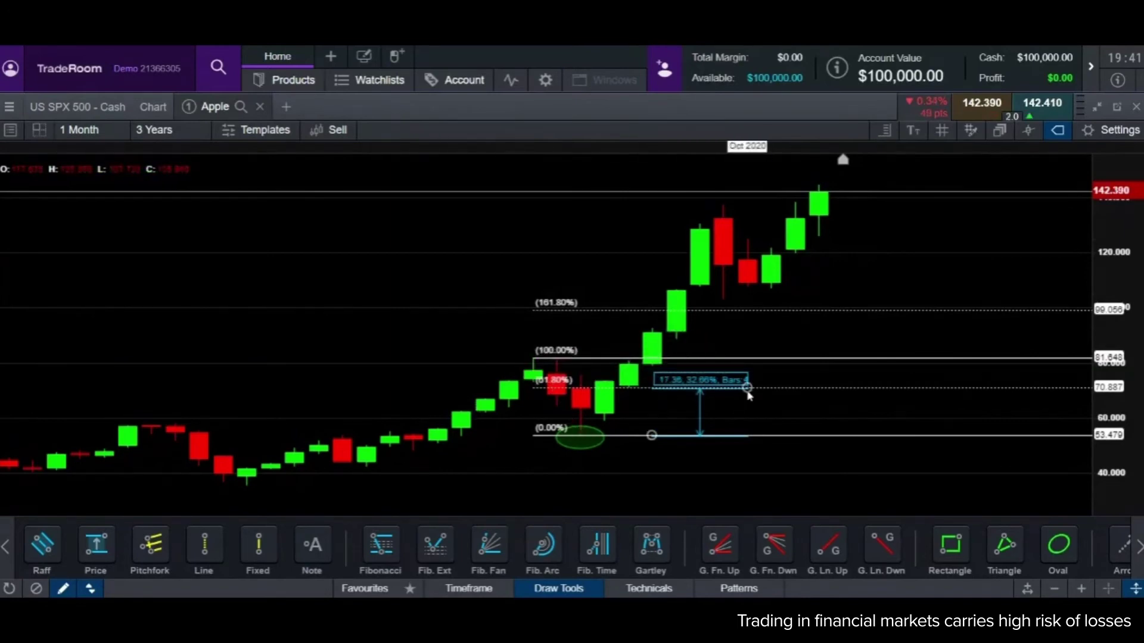
drag(747, 388, 758, 367)
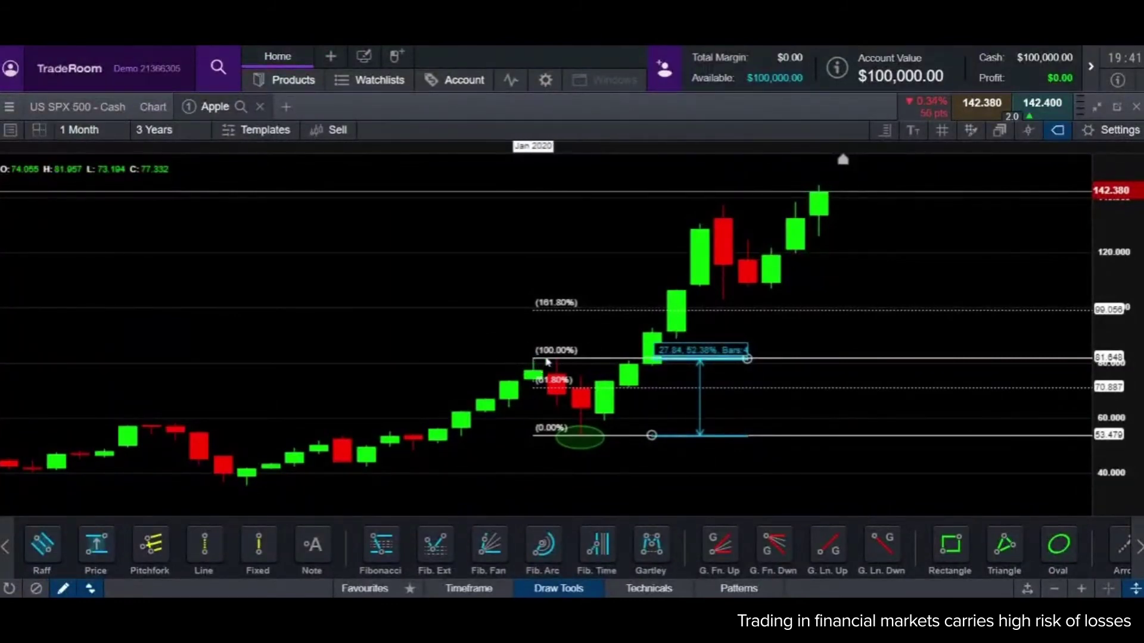
click(747, 361)
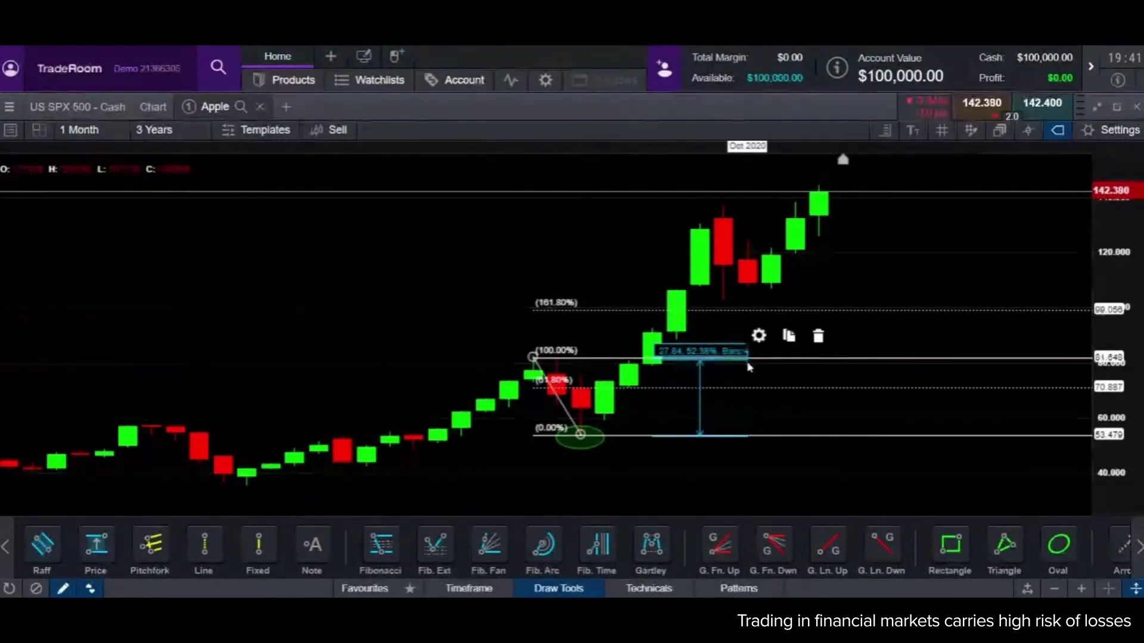
click(701, 366)
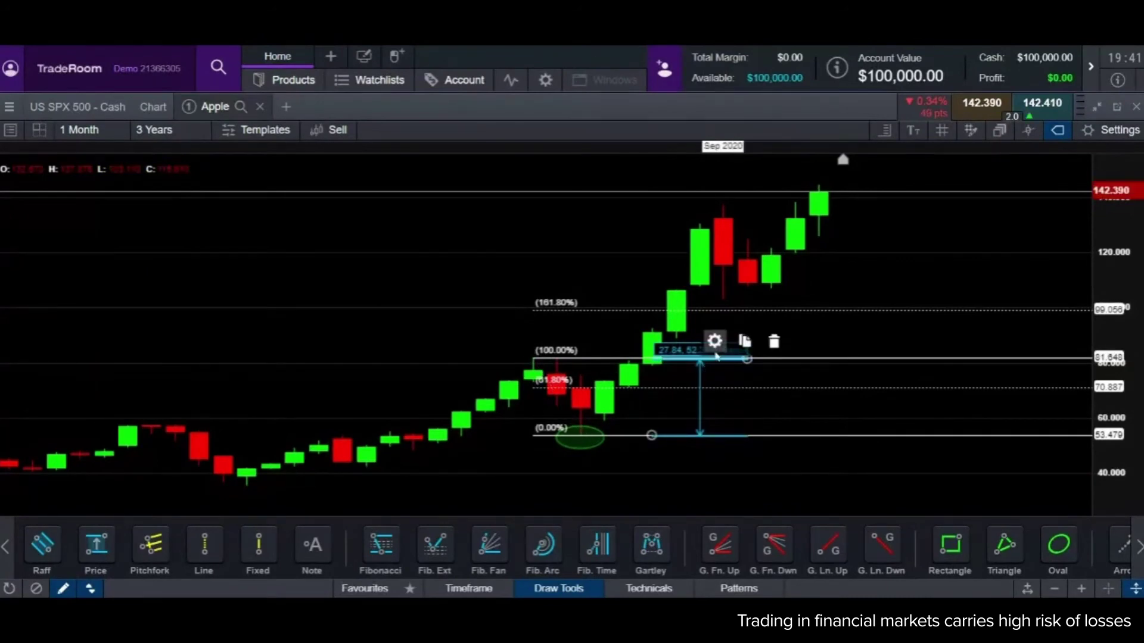
click(749, 361)
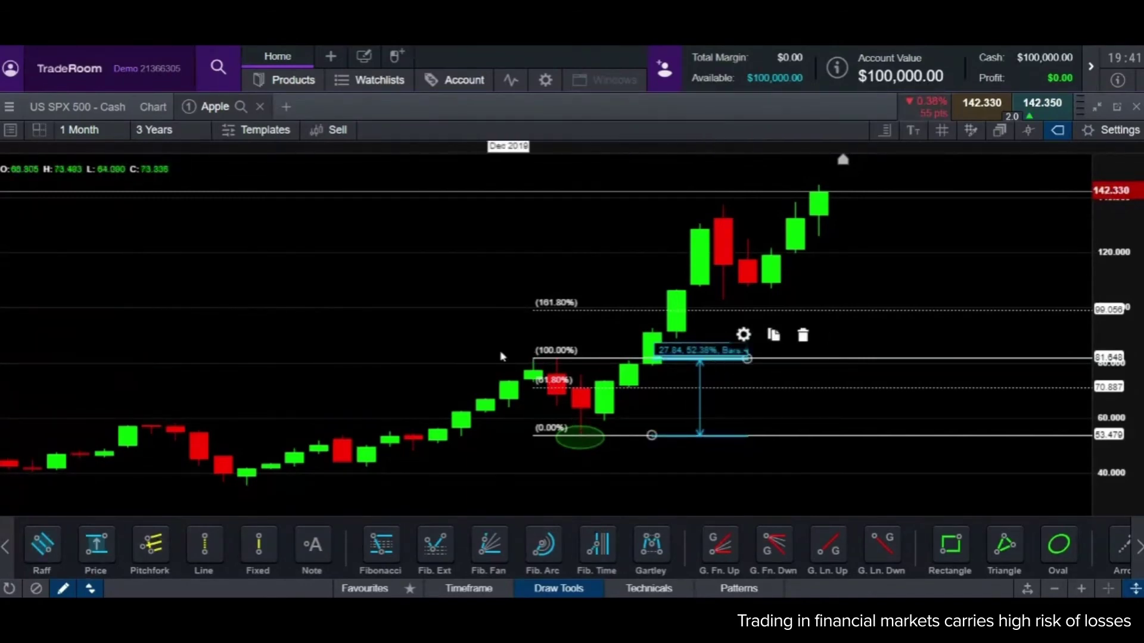
click(751, 364)
click(750, 365)
drag(742, 369, 753, 314)
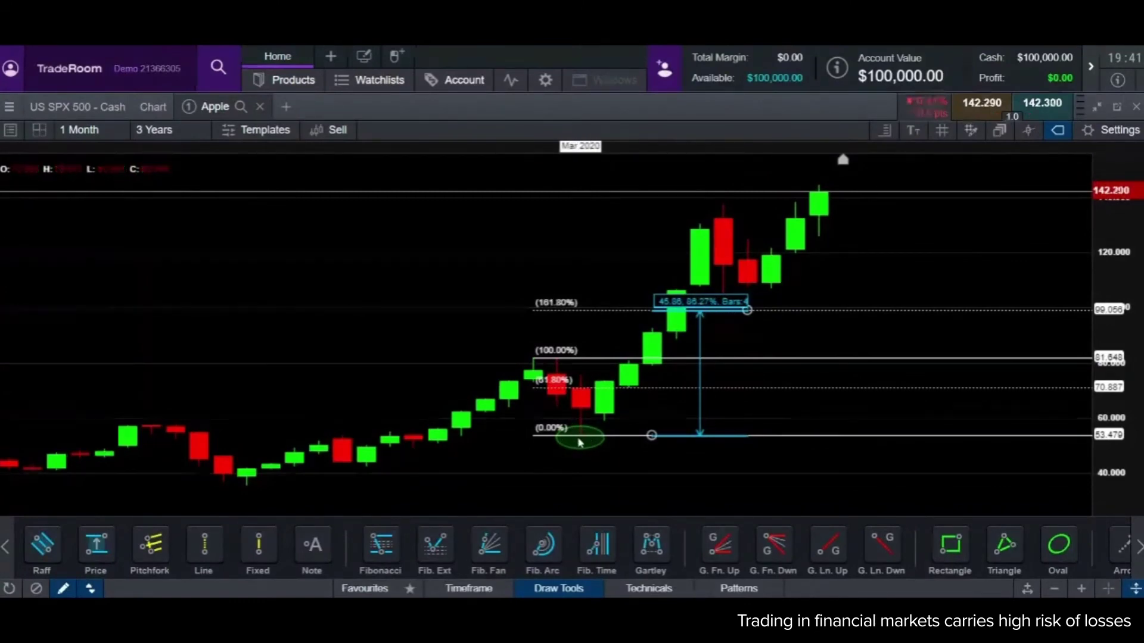
Zoom out to 6 Years and delete the Fibonacci levels
scroll(582, 442, down, 2)
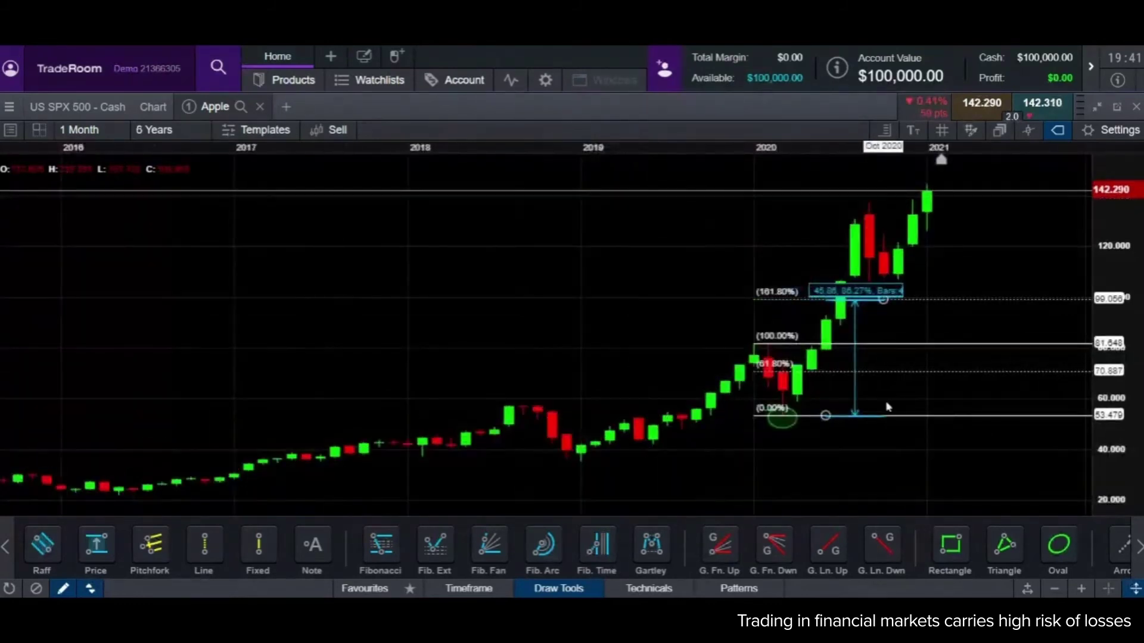
click(876, 411)
click(940, 389)
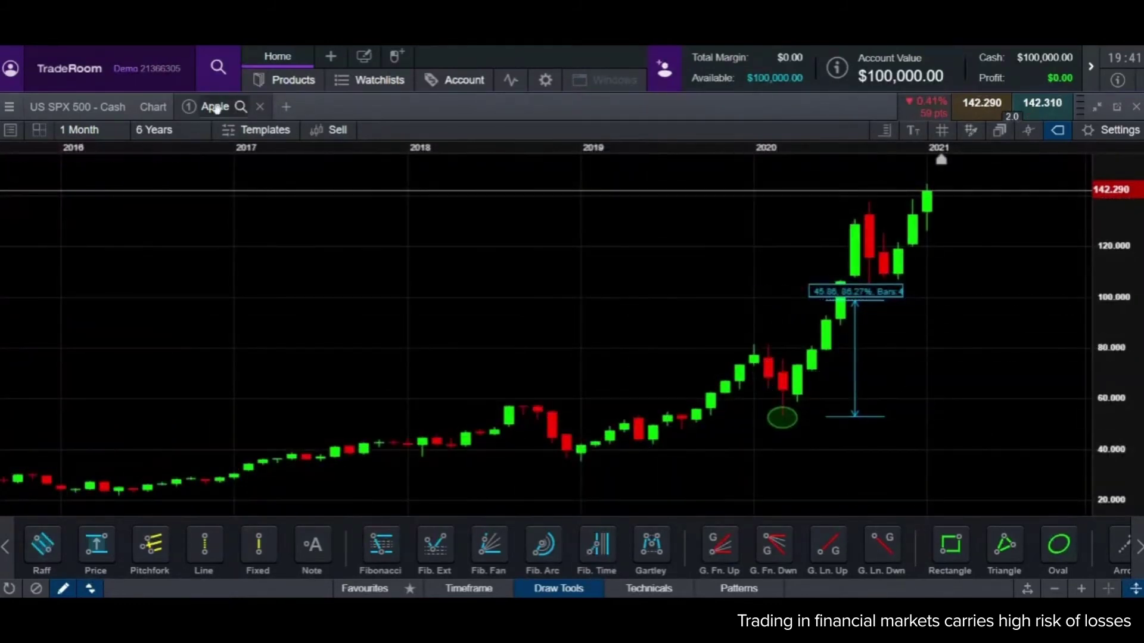
Switch the chart to the US 30 - Cash symbol with a 1 Month interval
click(242, 111)
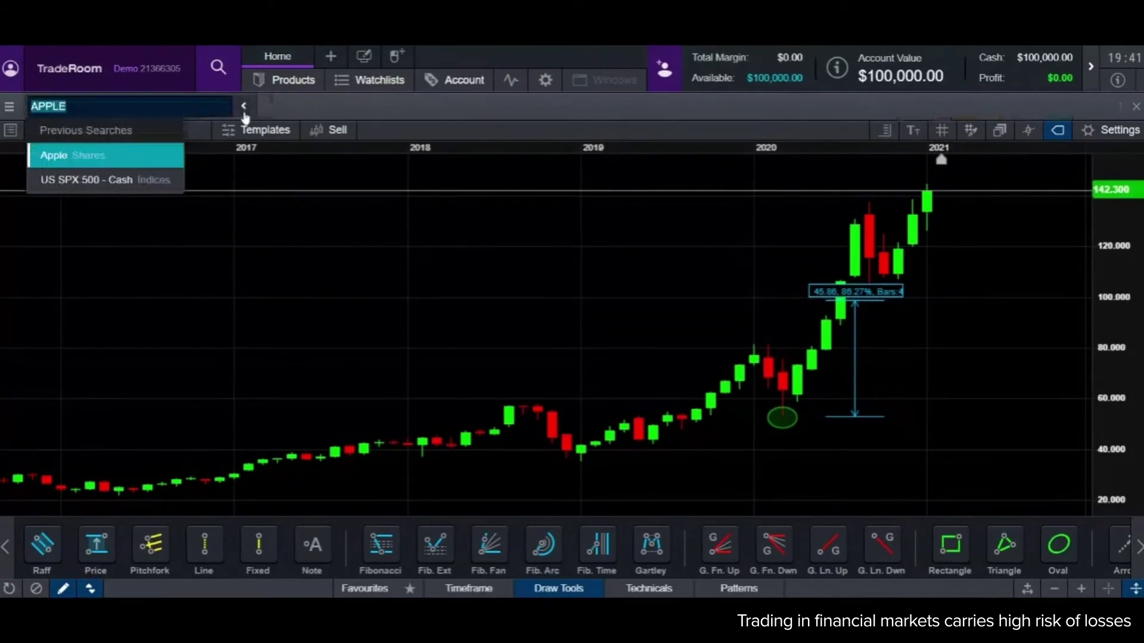
text(US 30)
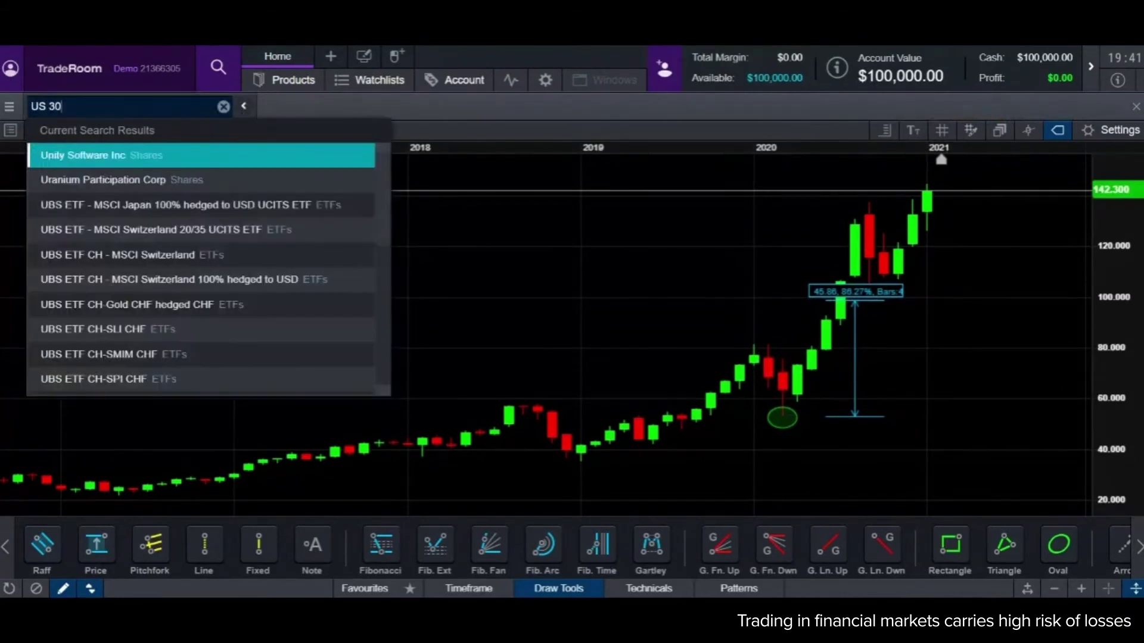
click(119, 157)
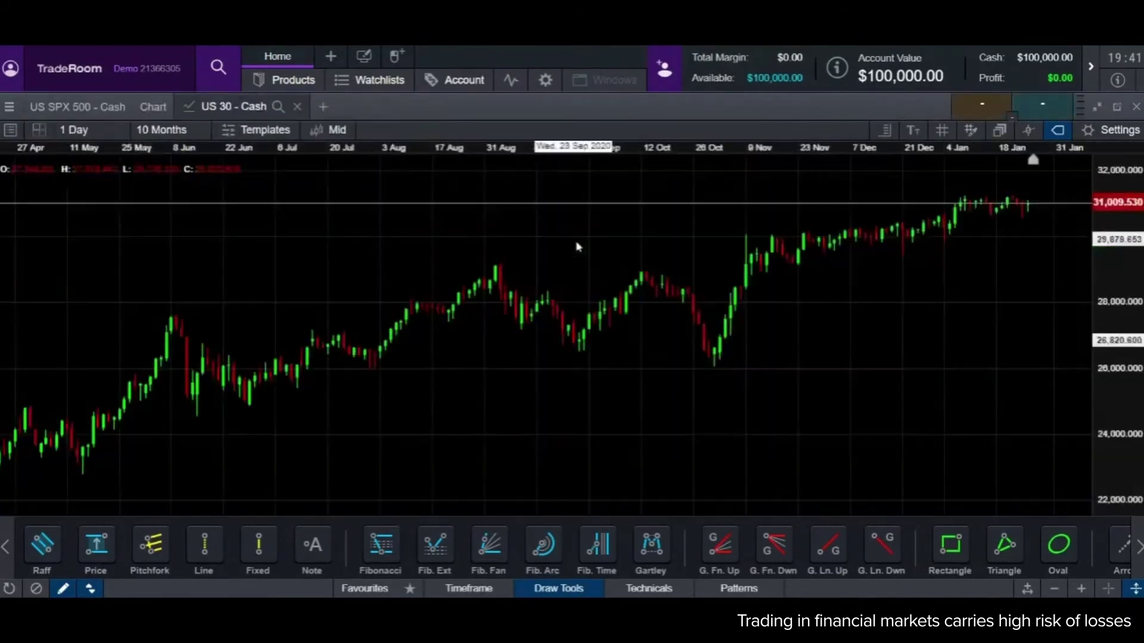
click(79, 131)
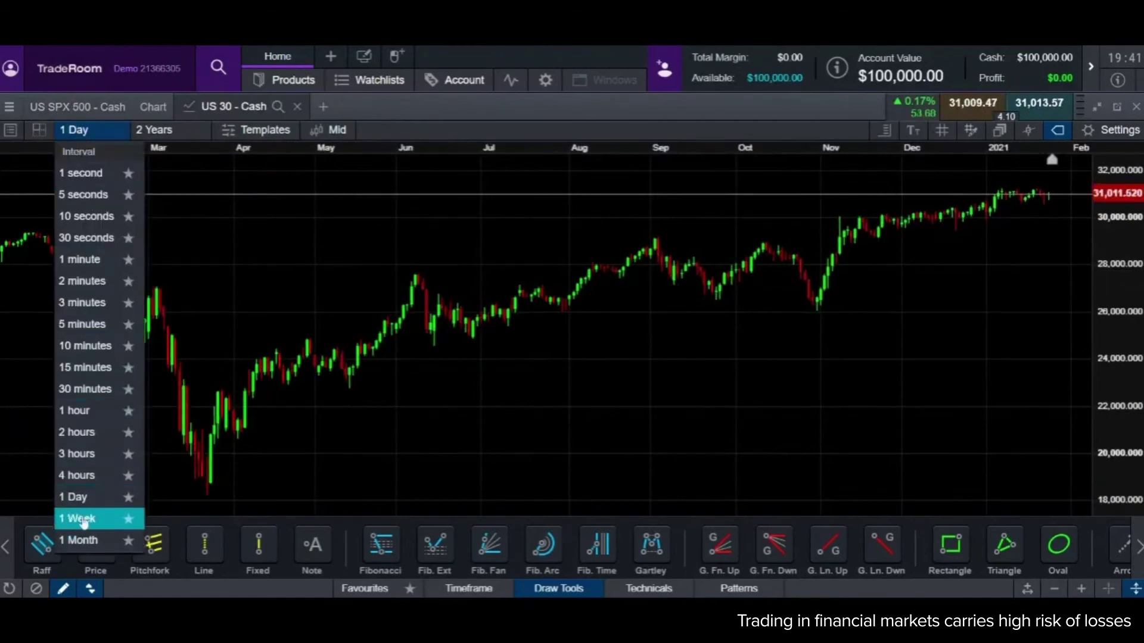
click(79, 540)
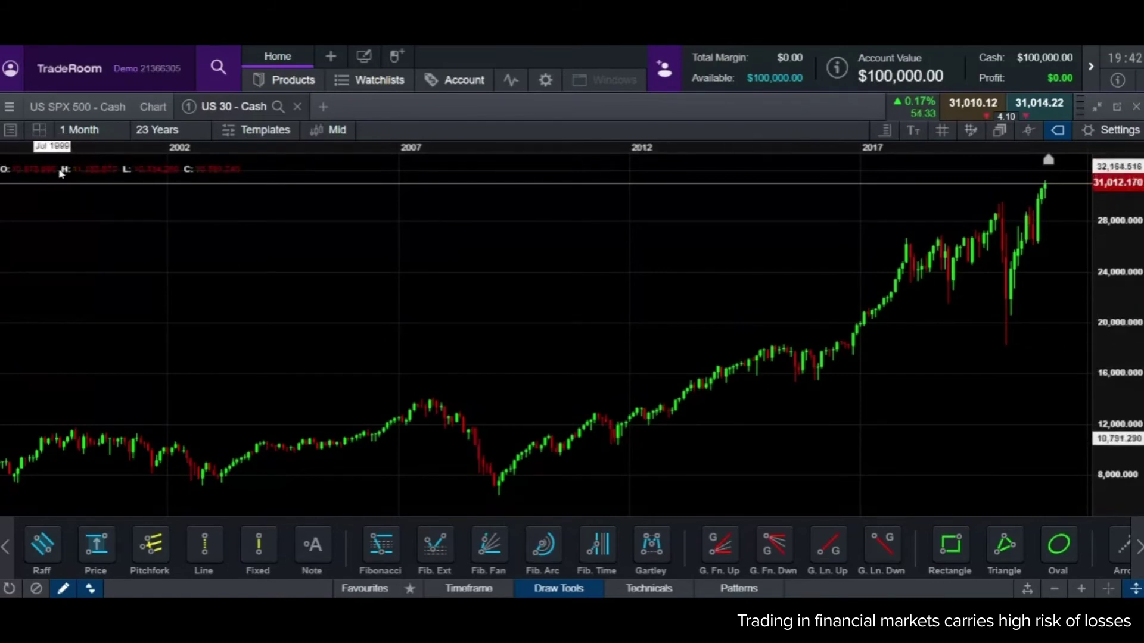
Zoom out the US 30 chart and switch it to Heikin Ashi bars
scroll(258, 298, down, 1)
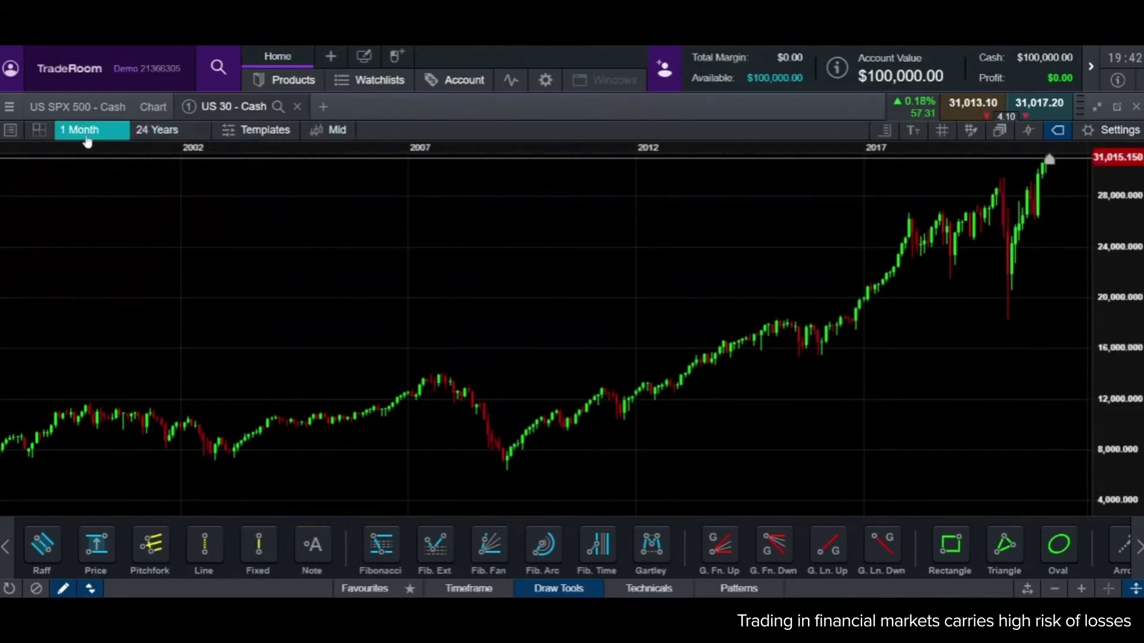
click(329, 129)
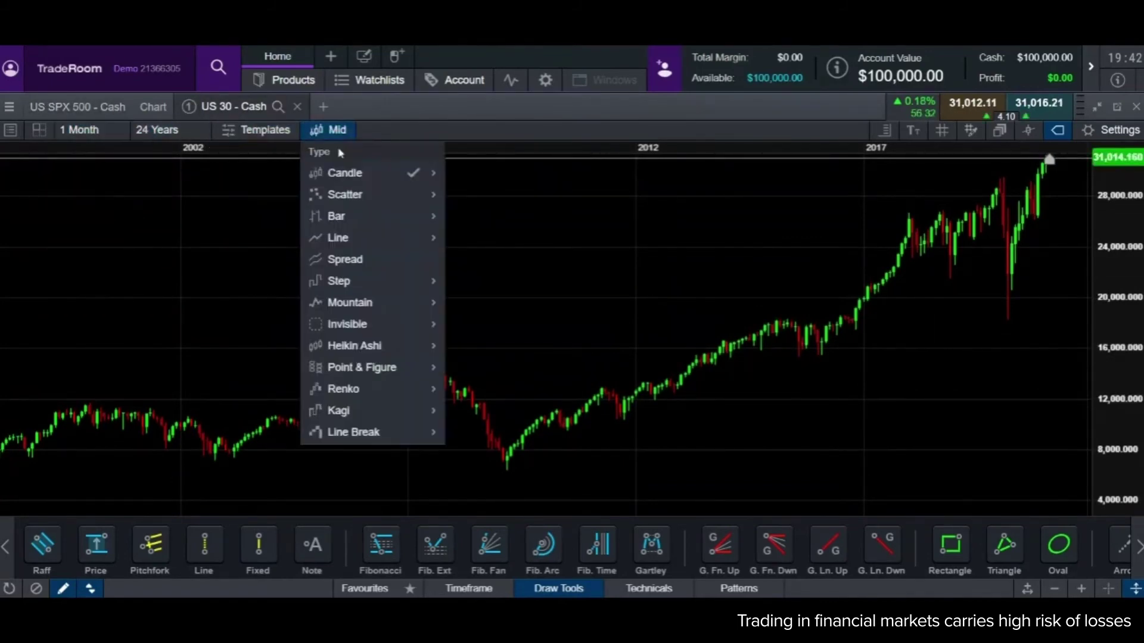
click(352, 354)
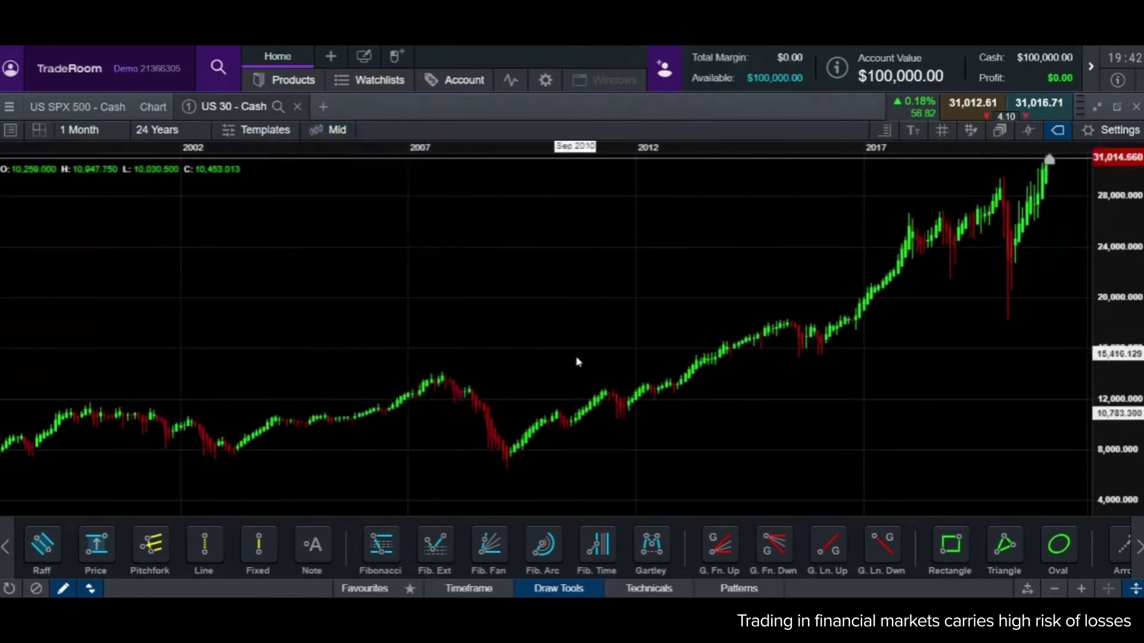
Circle the 2008–2009 crash low with an oval and hide the chart grid lines
click(1065, 560)
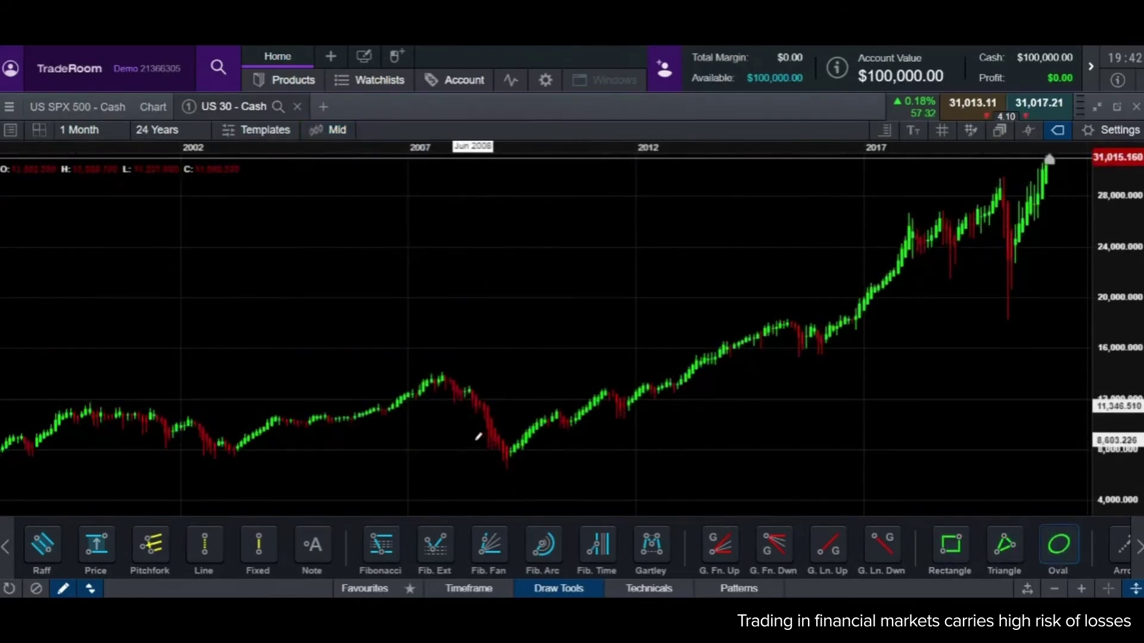
drag(476, 439, 524, 484)
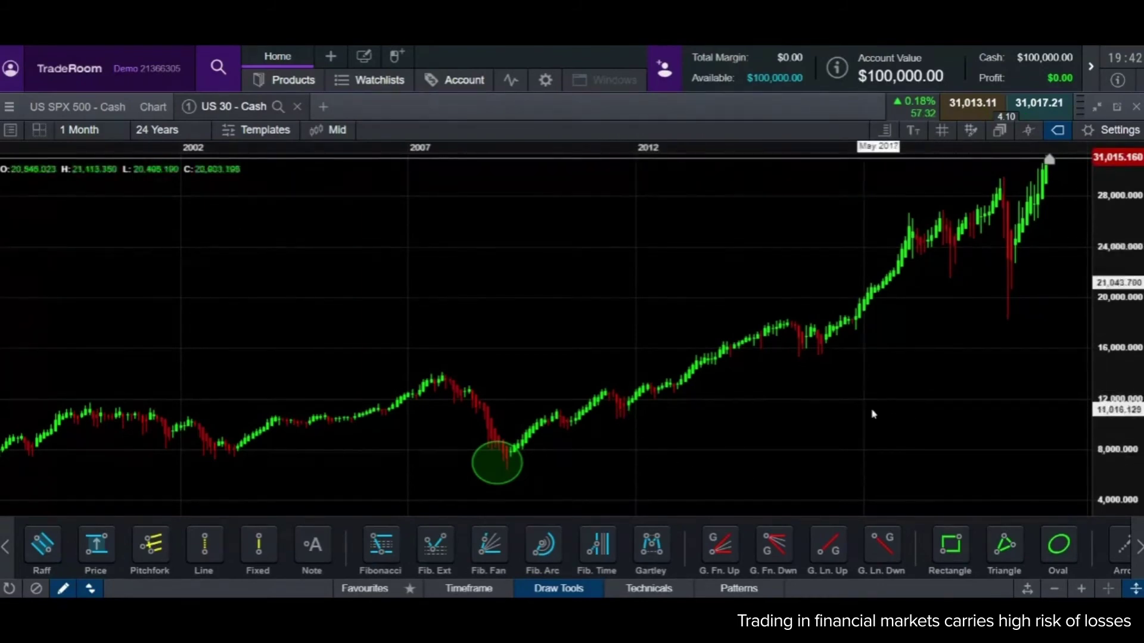
click(941, 131)
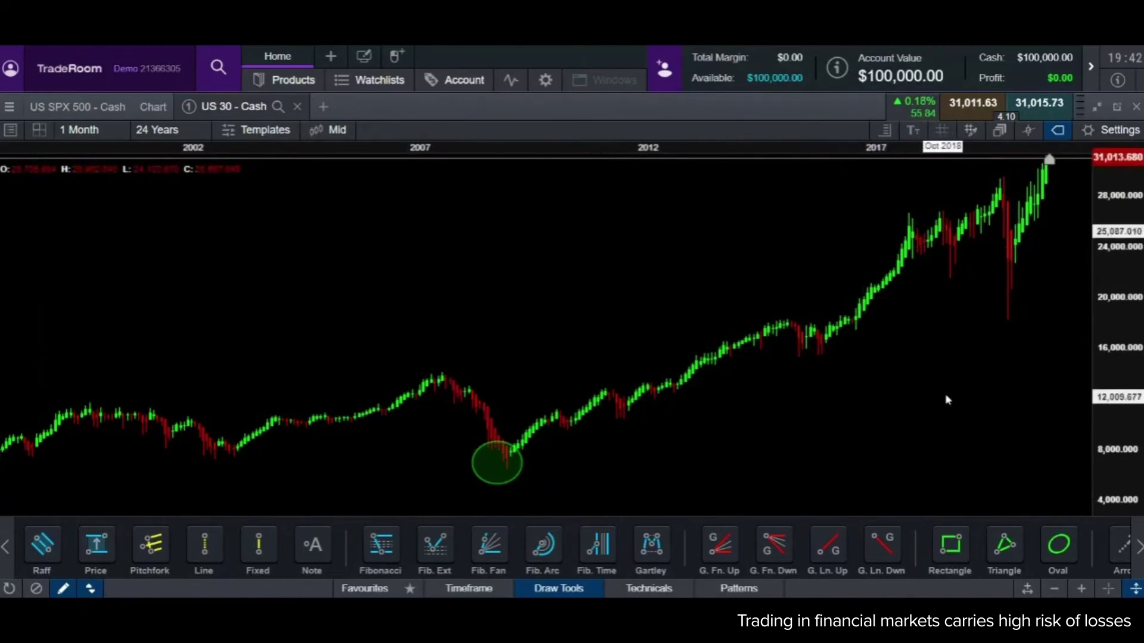
click(382, 552)
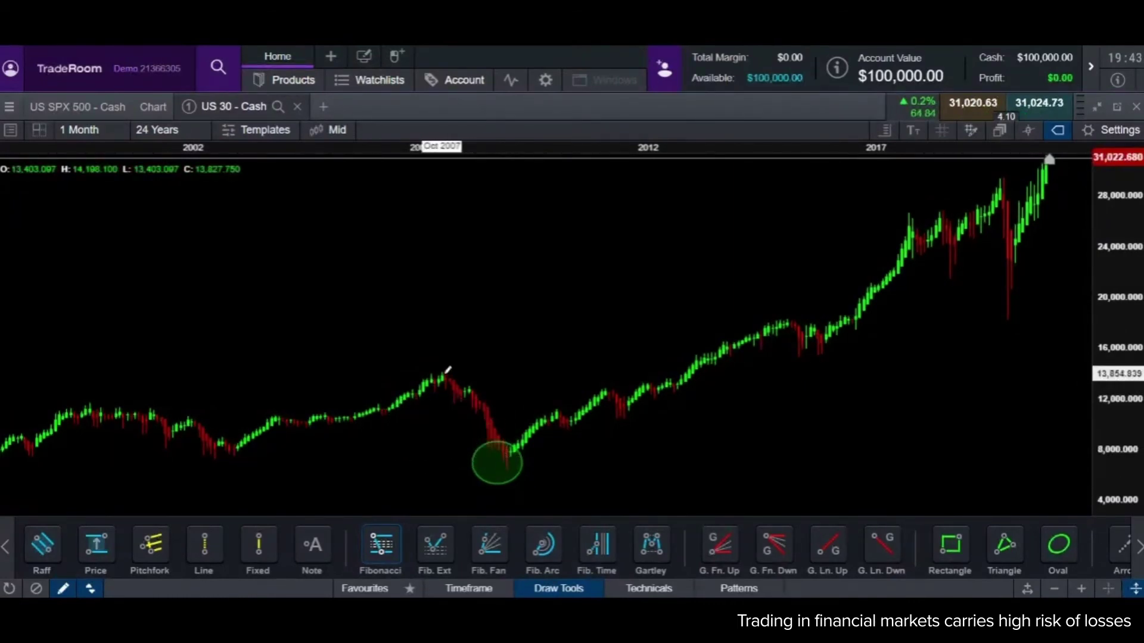
Draw a Fibonacci from 14,138.710 to 6,474.194 and measure a 4,683.87 (72.35%) rebound from 0%
drag(442, 370, 510, 461)
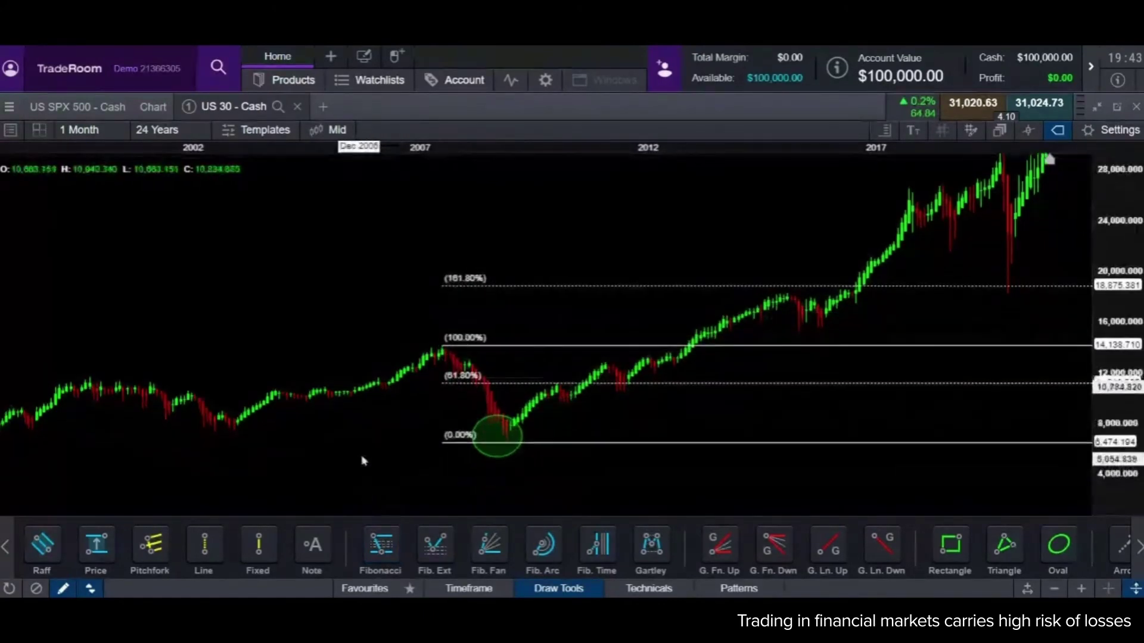
drag(364, 461, 360, 401)
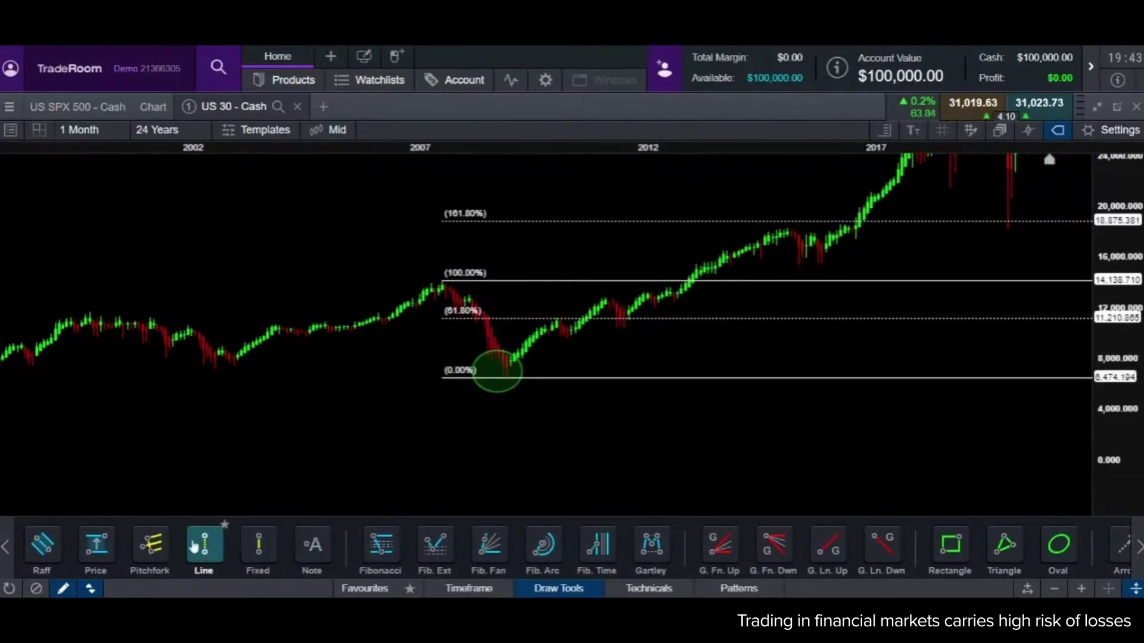
click(95, 544)
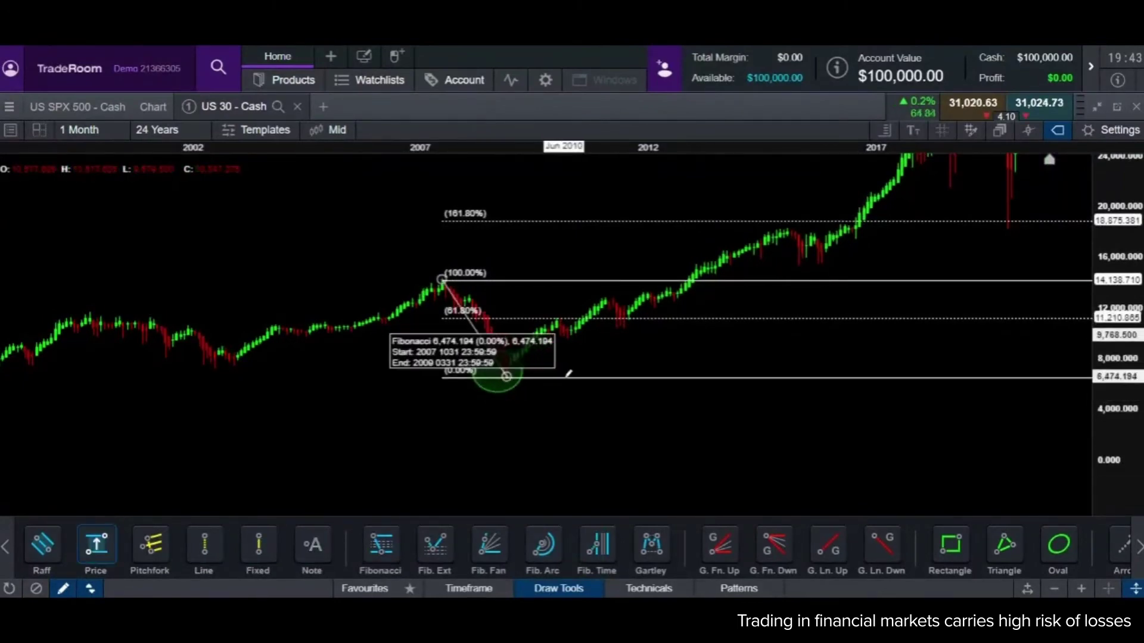
drag(566, 377, 614, 315)
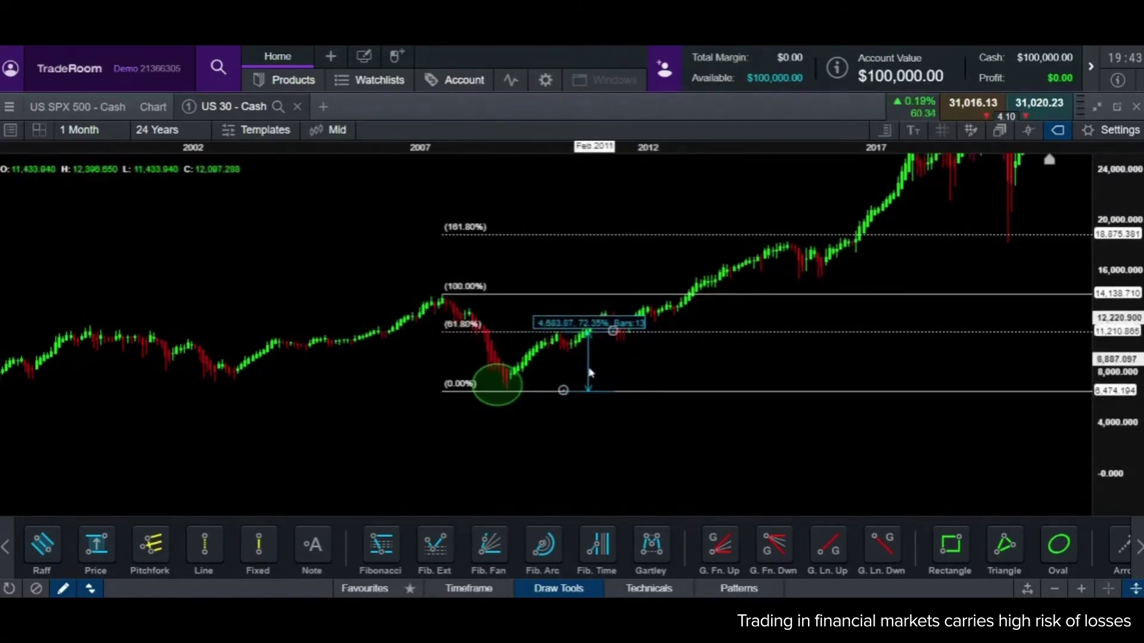
Measure from the 0% line to the 100% (7,735.48) and 161.8% (12,277.42) levels
click(95, 544)
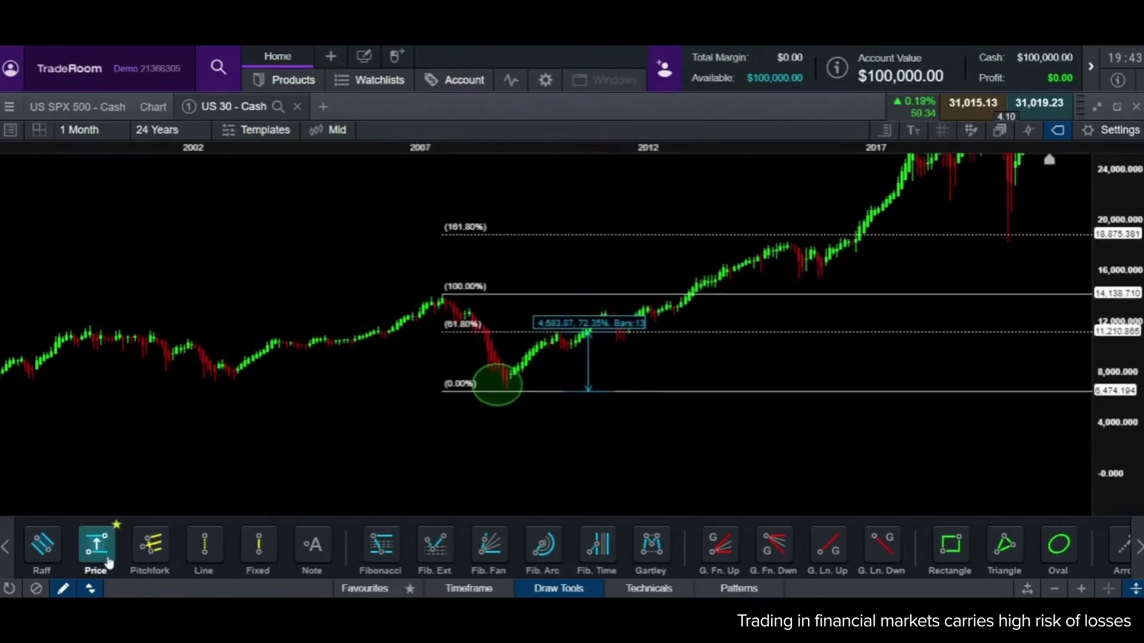
click(708, 391)
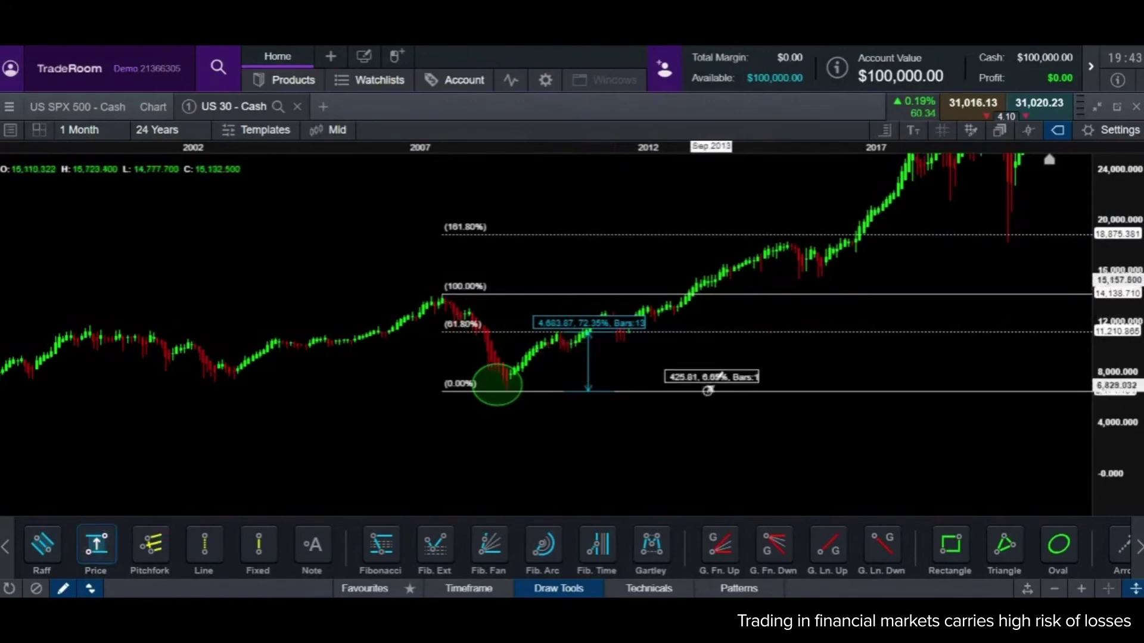
click(739, 299)
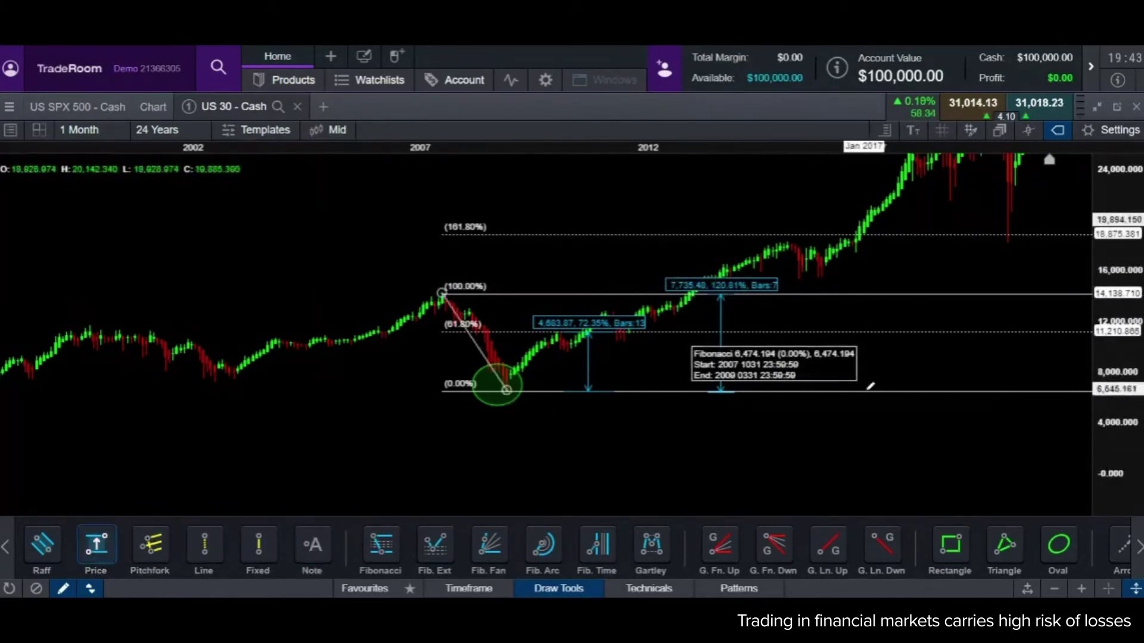
drag(867, 390, 900, 229)
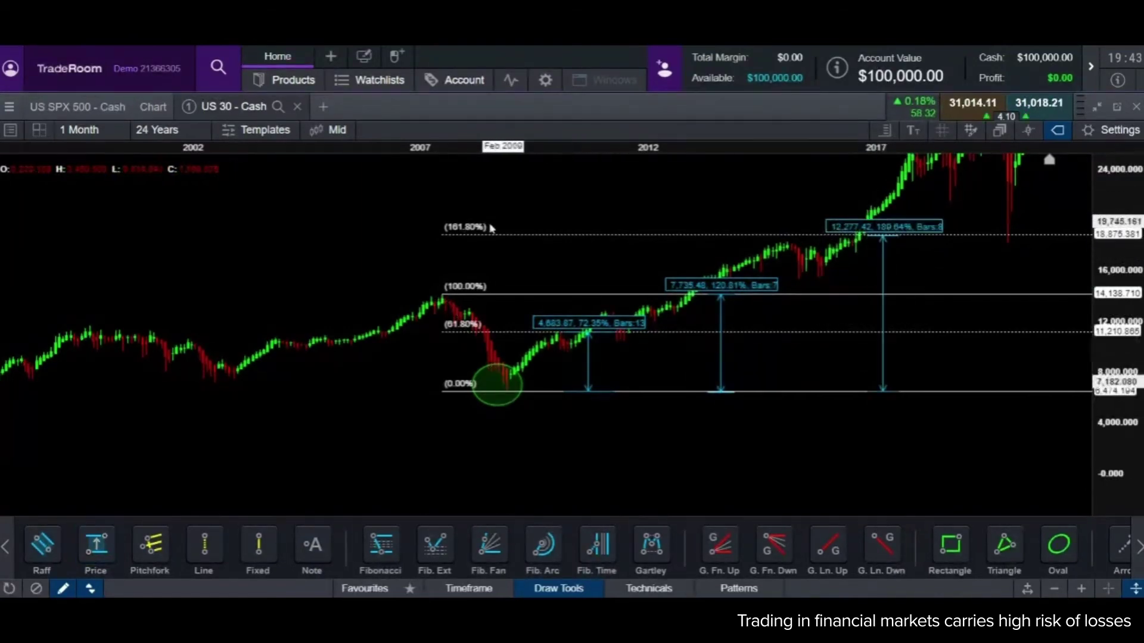
Select the Fibonacci retracement and open its settings
drag(358, 243, 352, 278)
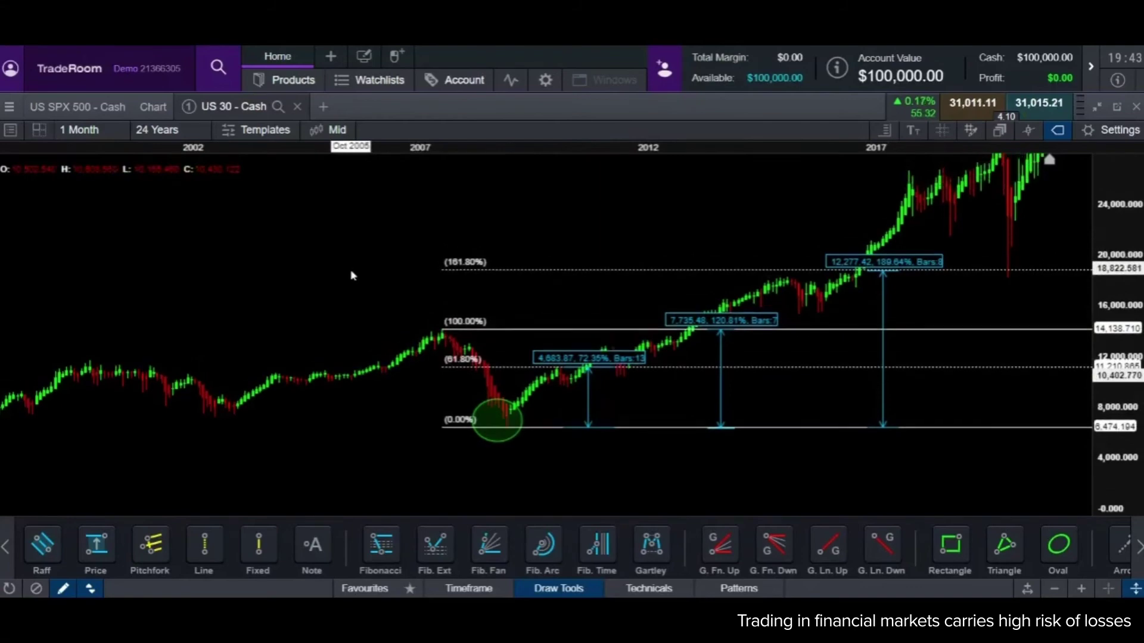
click(443, 330)
click(459, 304)
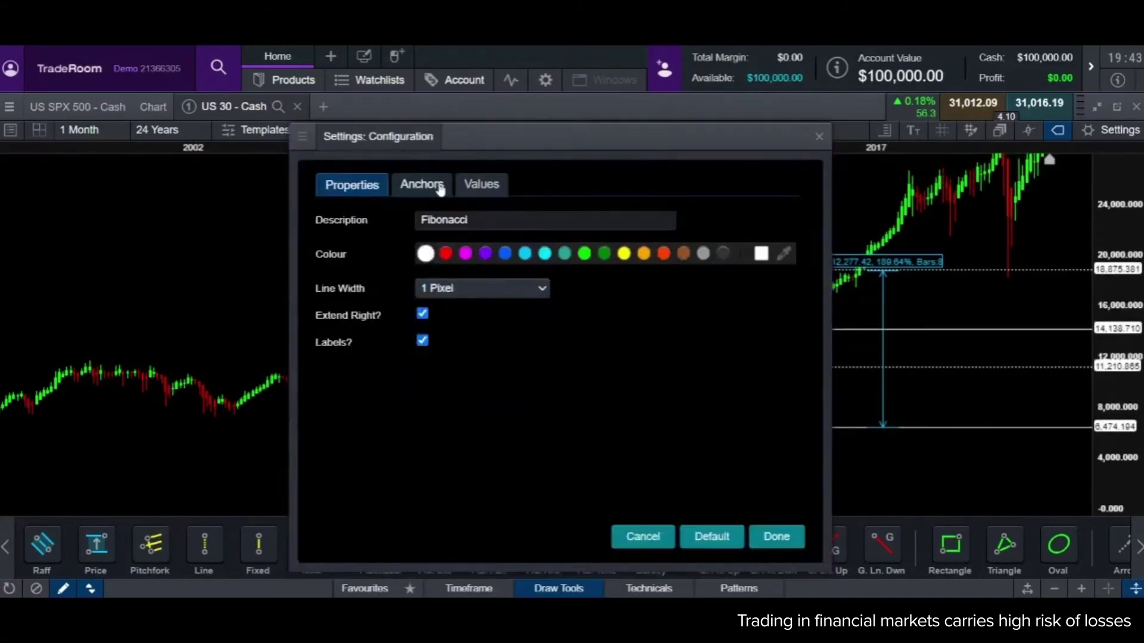
Enable the 2.618 and 3.618 Fibonacci levels in the Values list and apply them
click(484, 185)
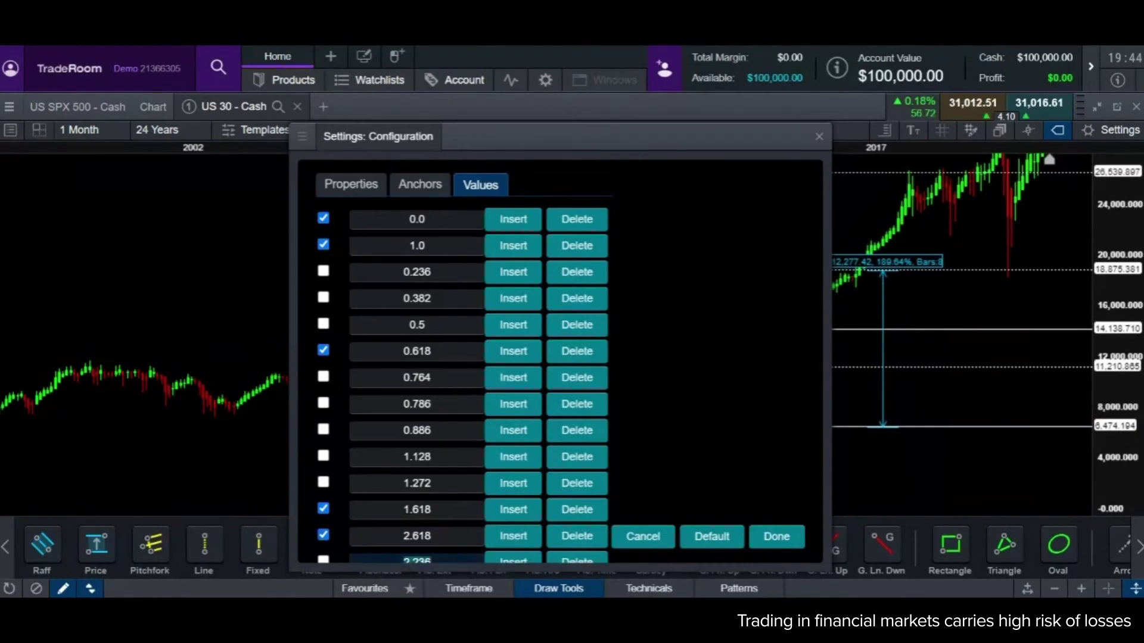
text(3.618)
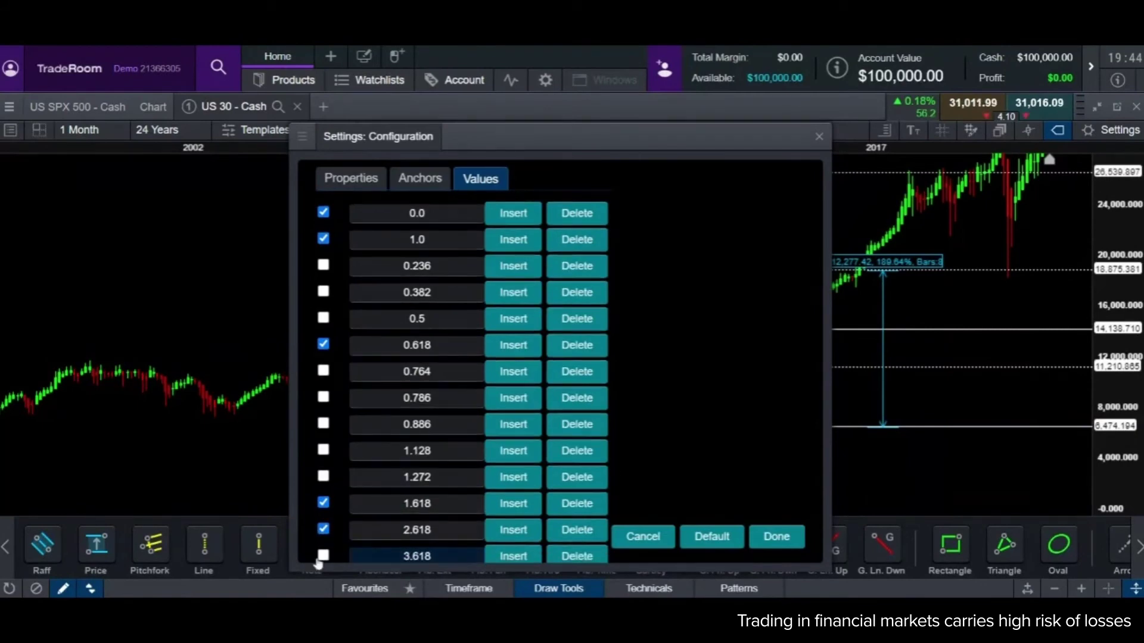
click(732, 538)
click(771, 539)
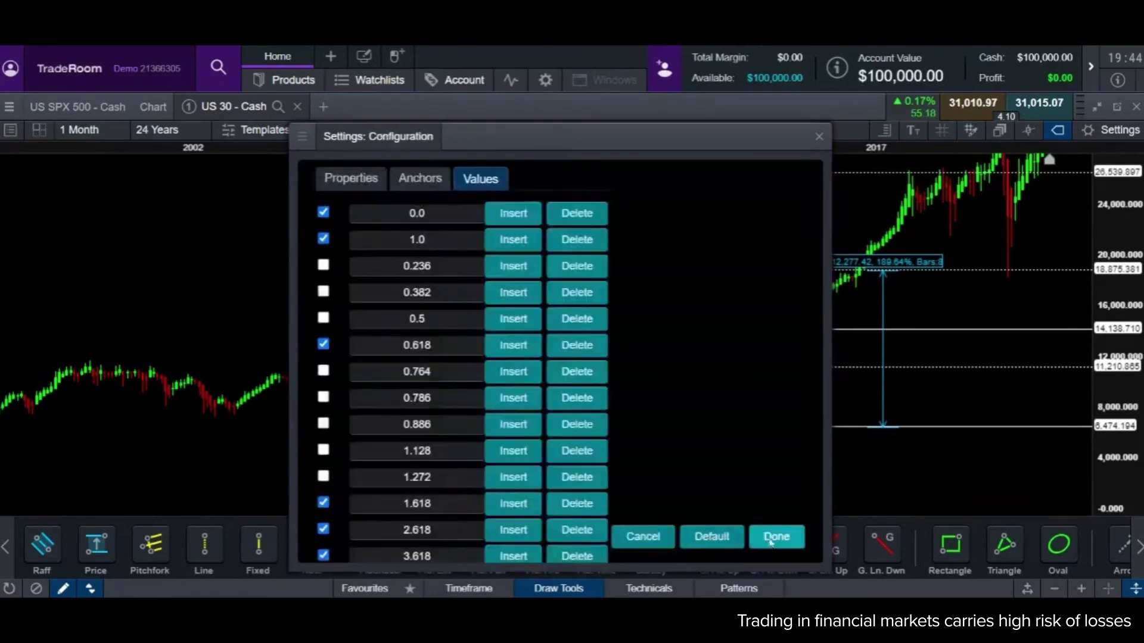
click(776, 537)
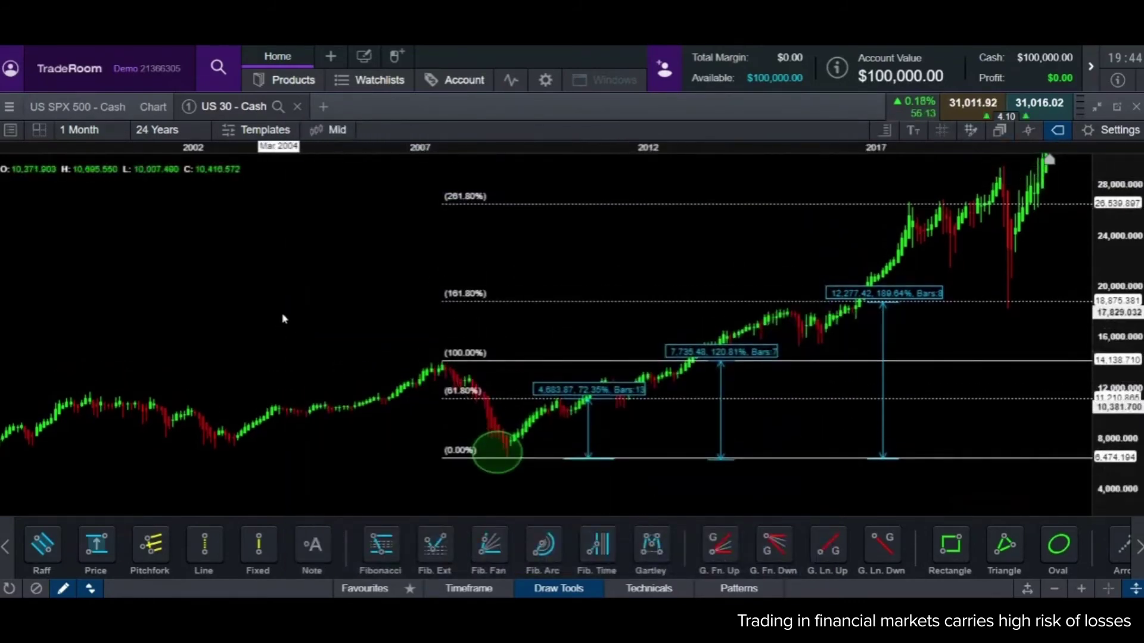
Measure the 19,870.97 (306.93%) rise from the 0% line to the 261.8% level
scroll(281, 319, down, 1)
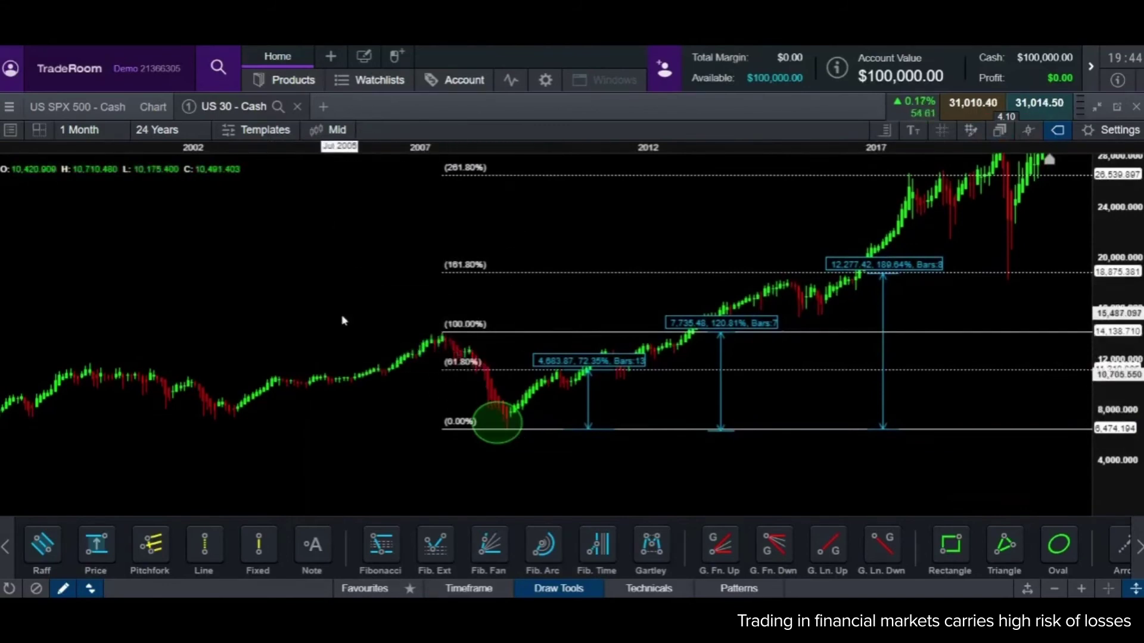
scroll(340, 320, up, 1)
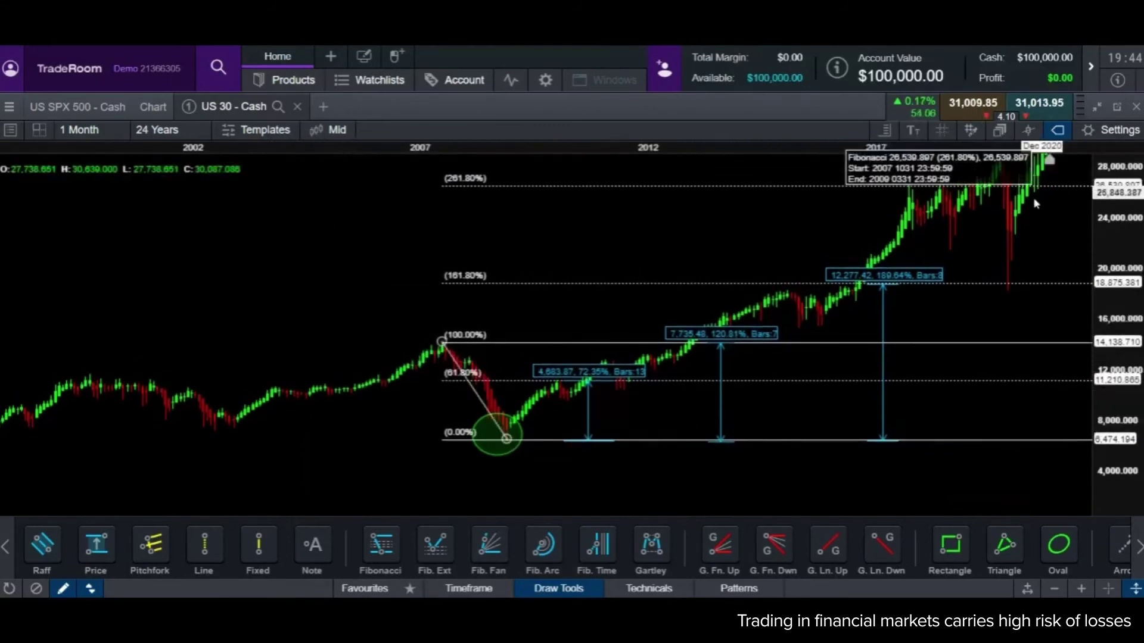
scroll(558, 266, up, 2)
scroll(559, 266, up, 1)
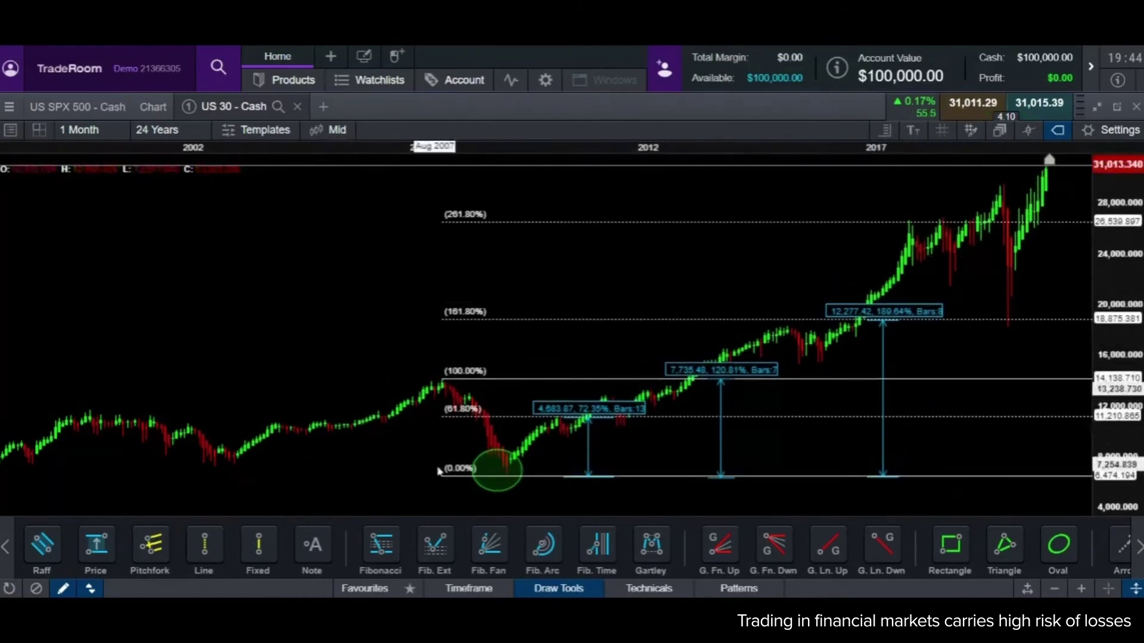
click(98, 544)
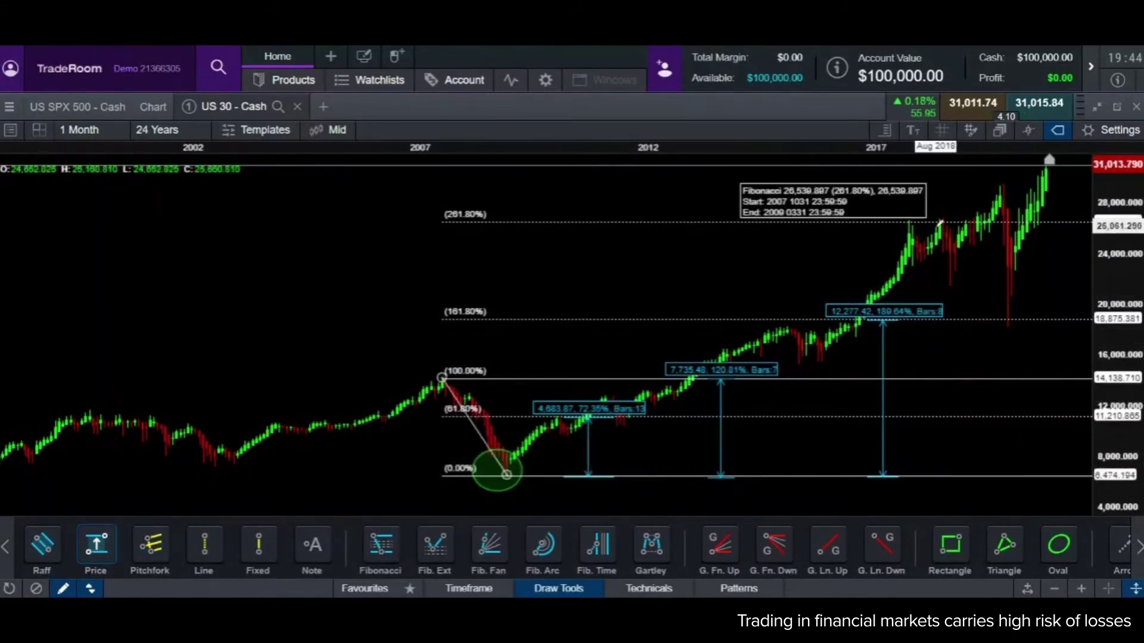
drag(970, 475, 979, 222)
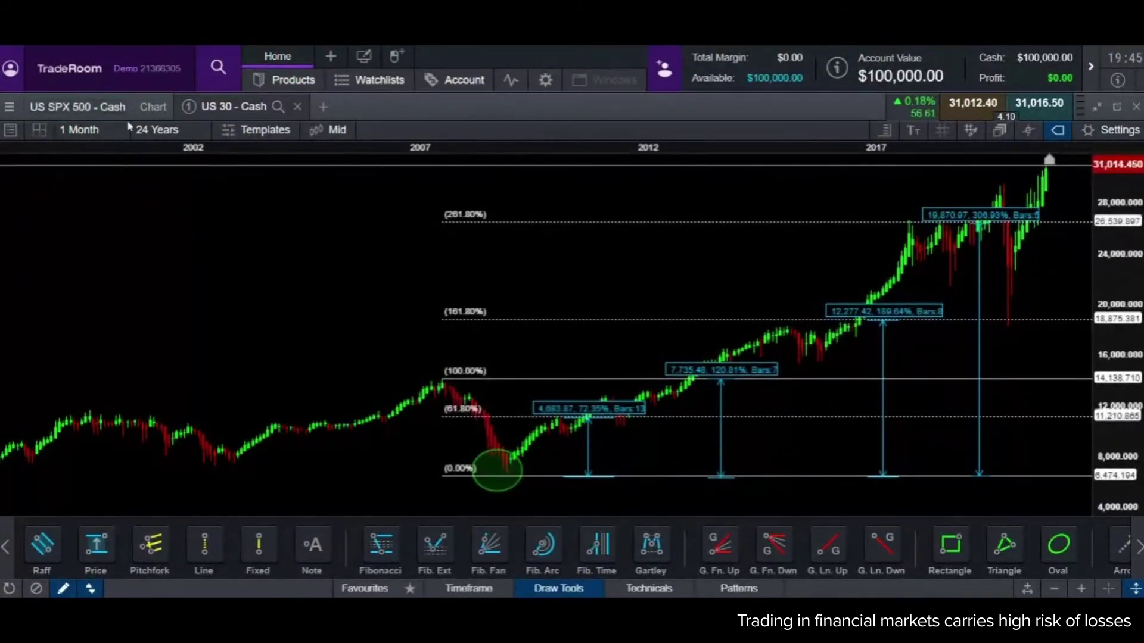
Back on the US 30 chart, remove all drawings
click(108, 110)
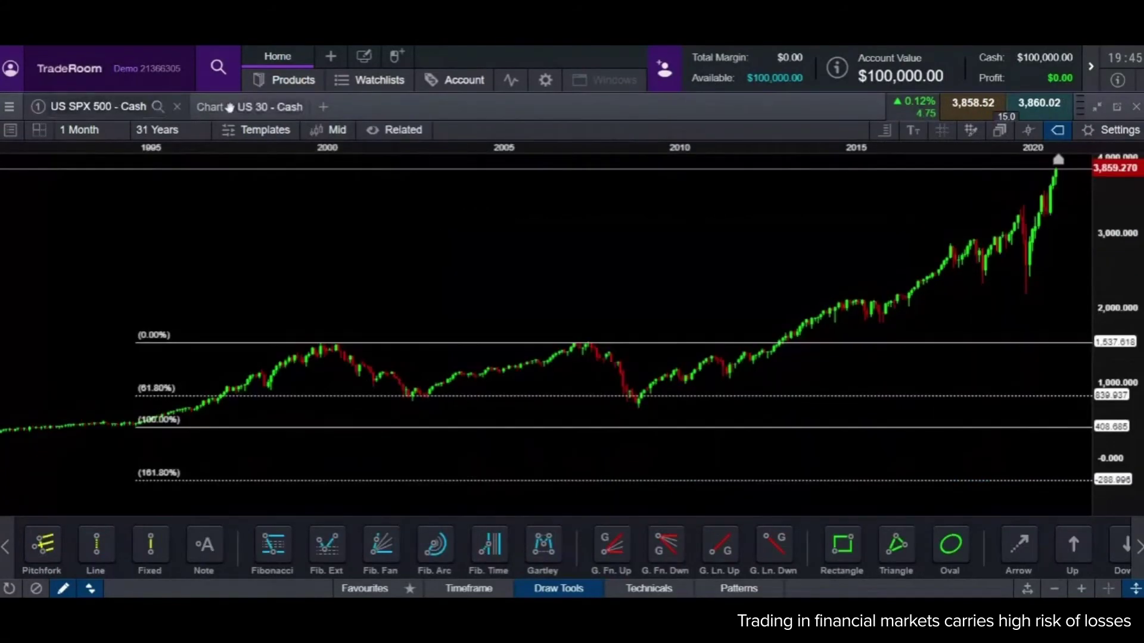
click(211, 108)
click(81, 135)
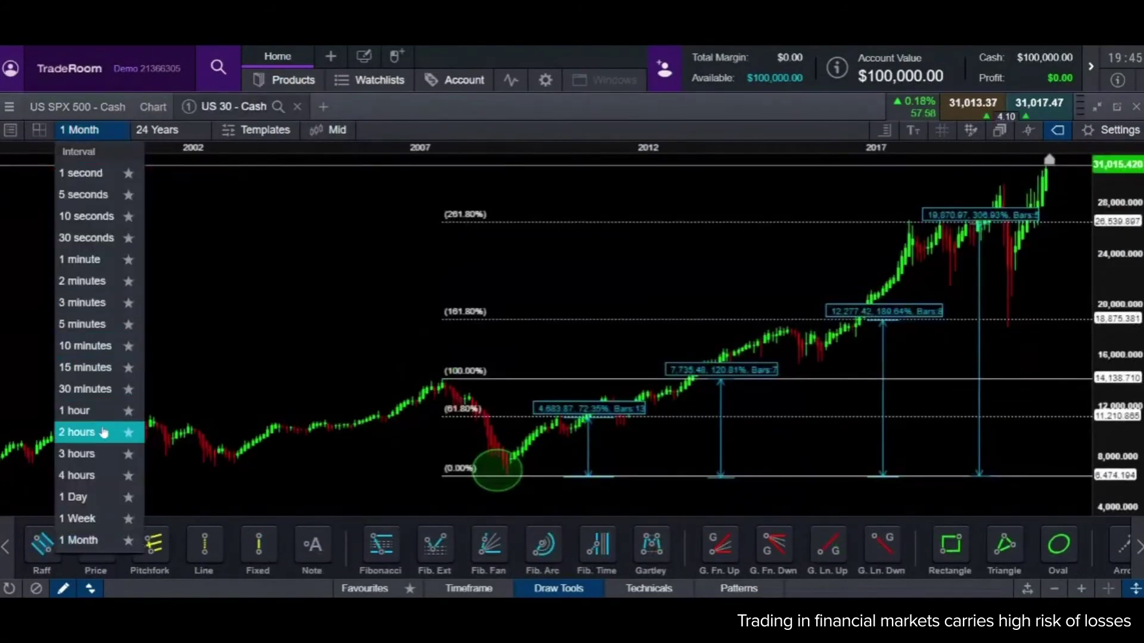
click(368, 471)
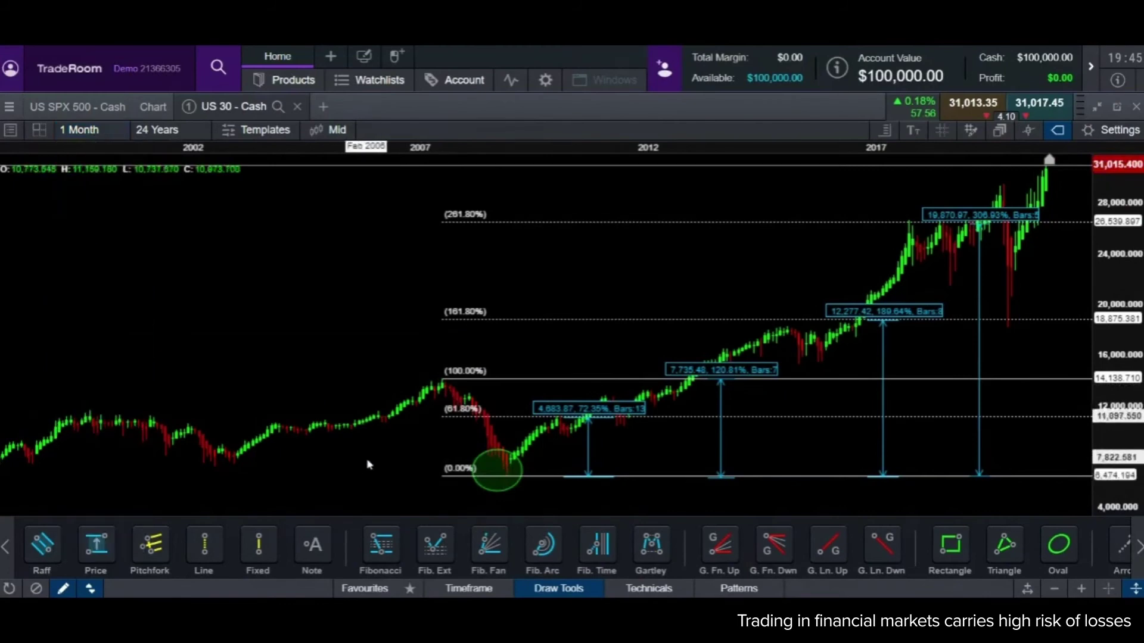
click(35, 590)
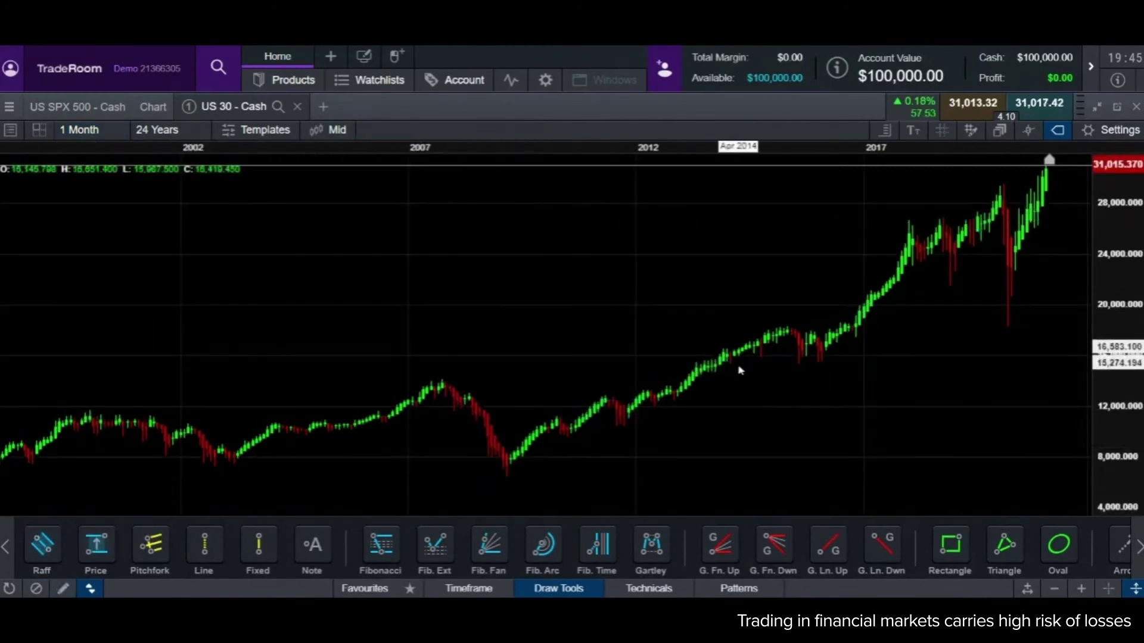
Switch the chart to 30-minute bars and zoom out to a 2 Months range
click(103, 137)
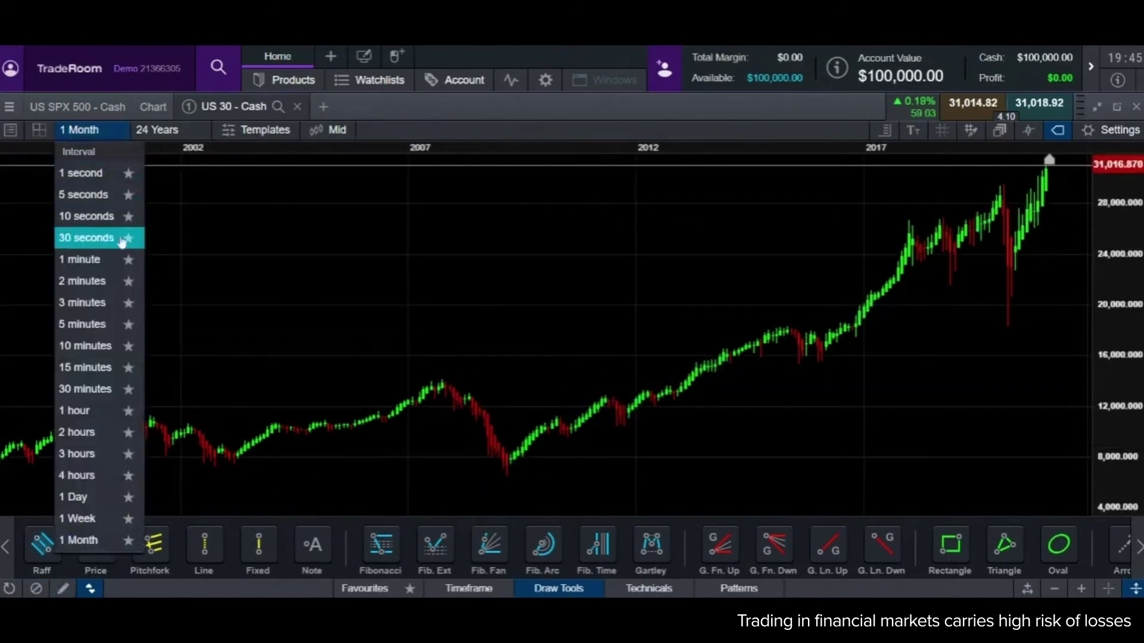
click(99, 390)
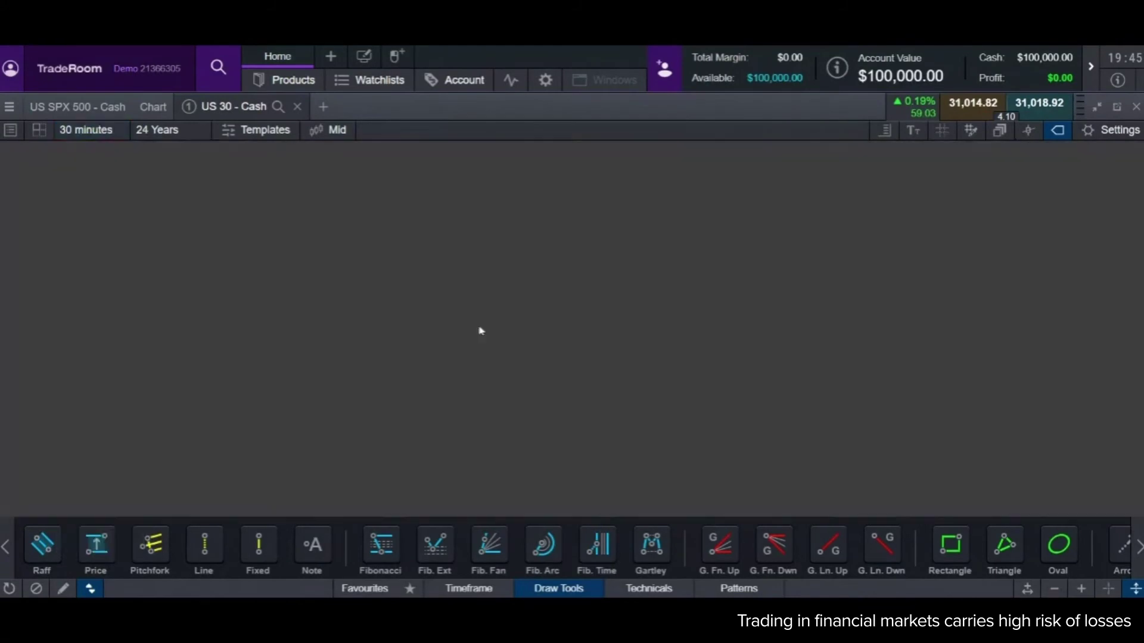
scroll(909, 394, down, 3)
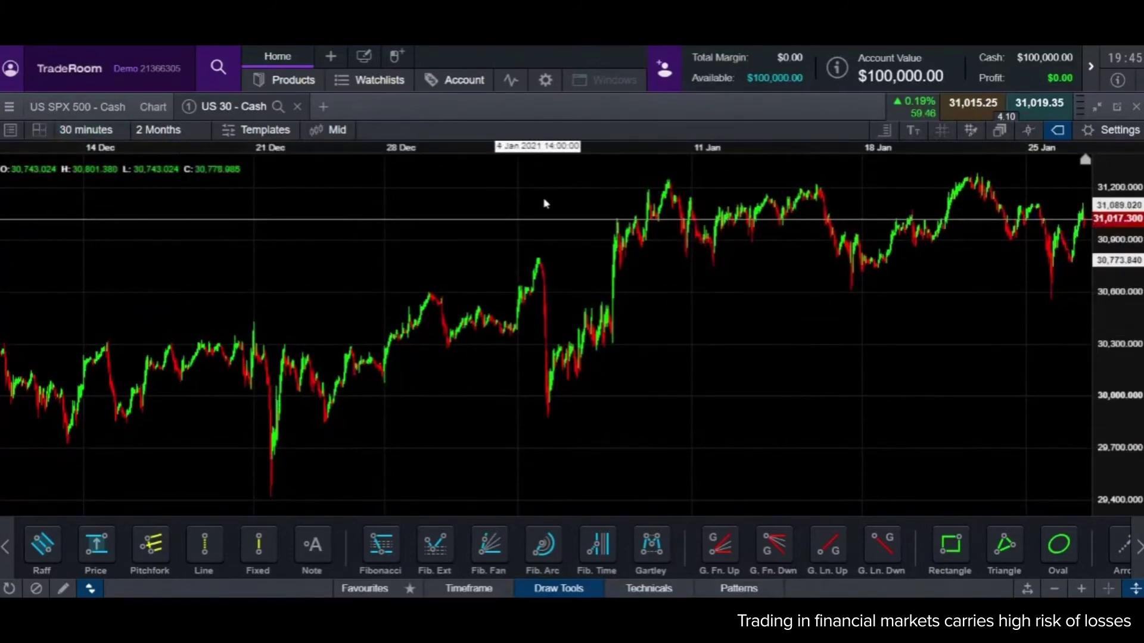
Switch the US 30 chart to 4-hour bars and zoom out to a 4 Months range
click(331, 133)
mouse_move(374, 348)
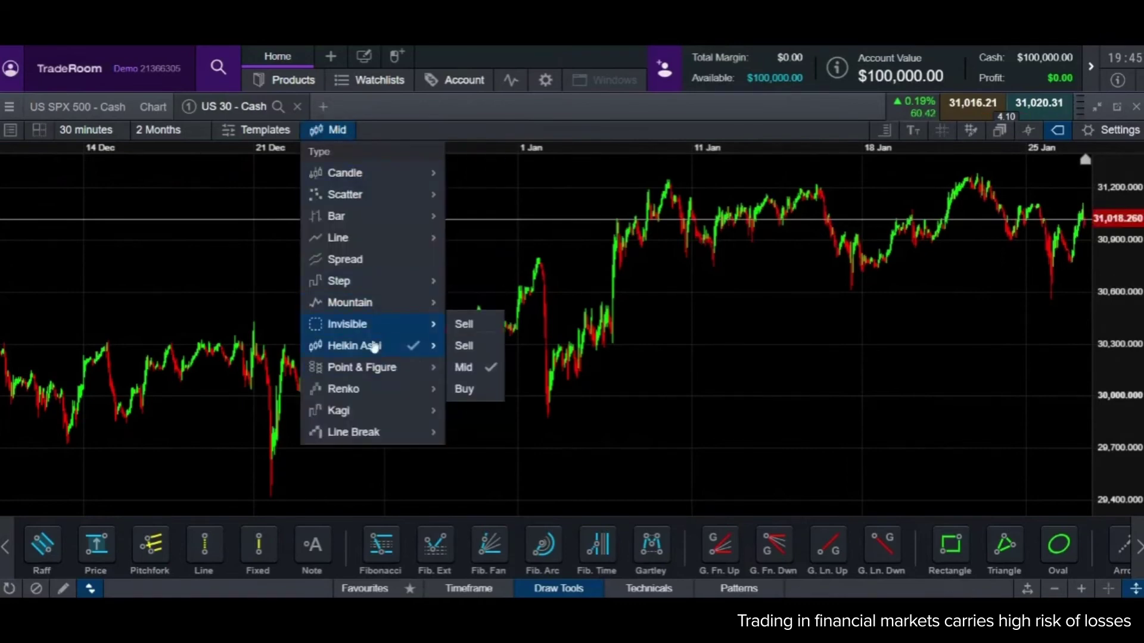
click(468, 370)
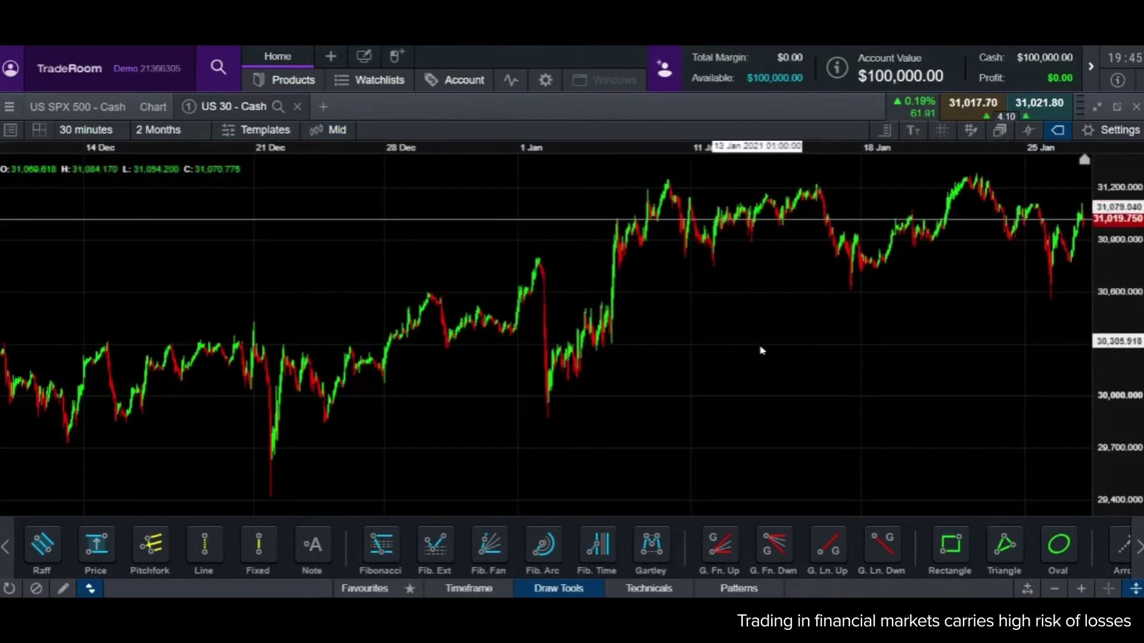
scroll(771, 364, up, 3)
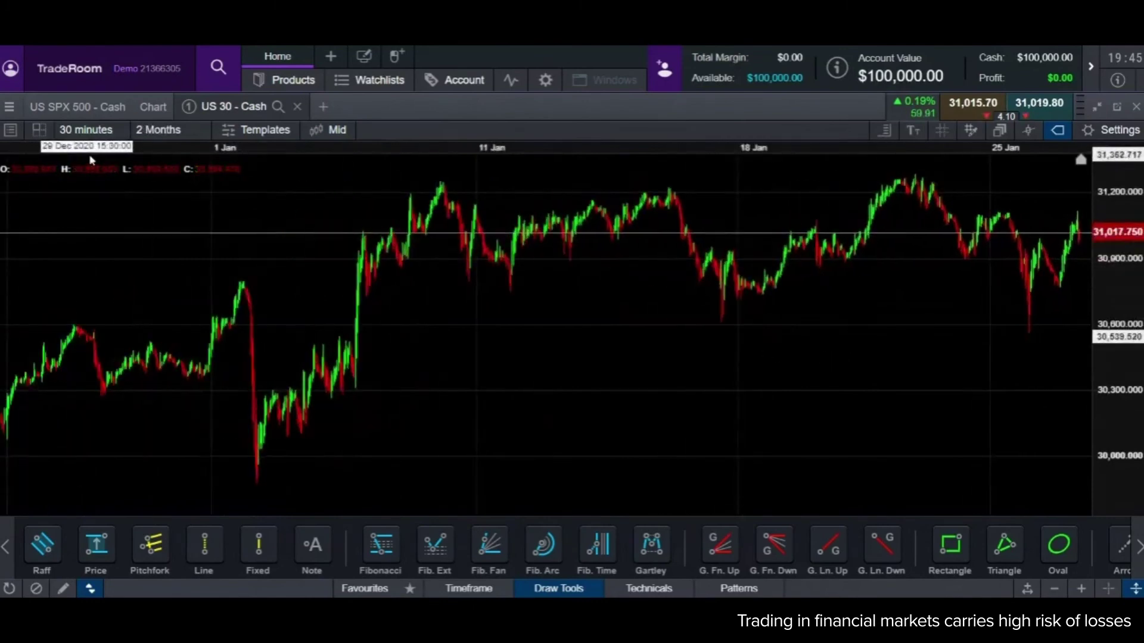
click(86, 129)
click(84, 475)
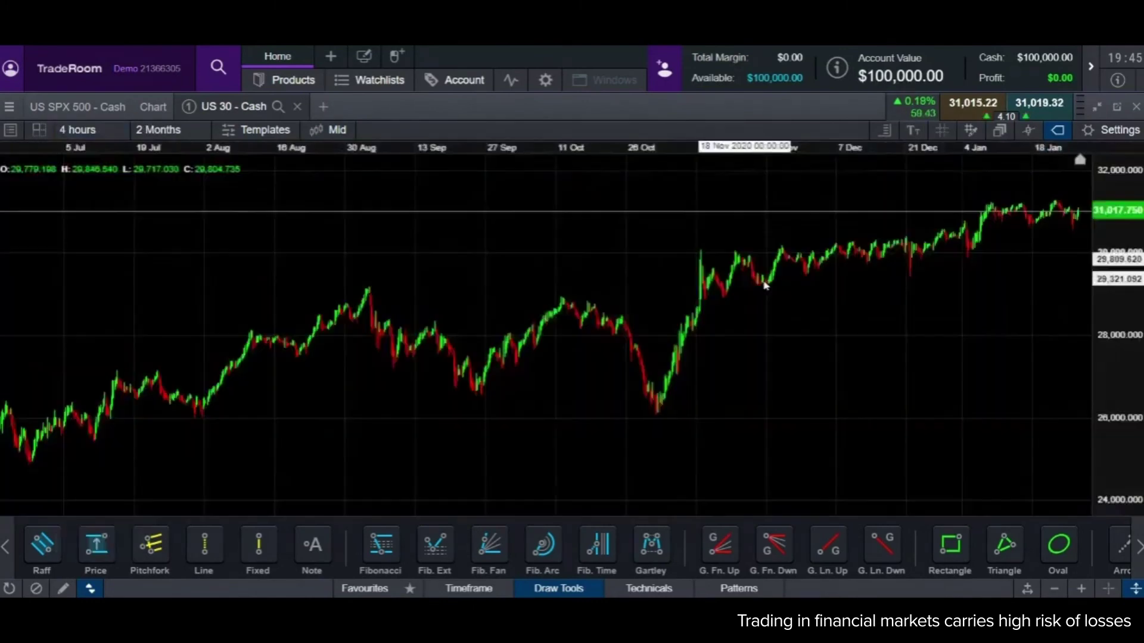
scroll(858, 346, up, 3)
scroll(850, 358, up, 5)
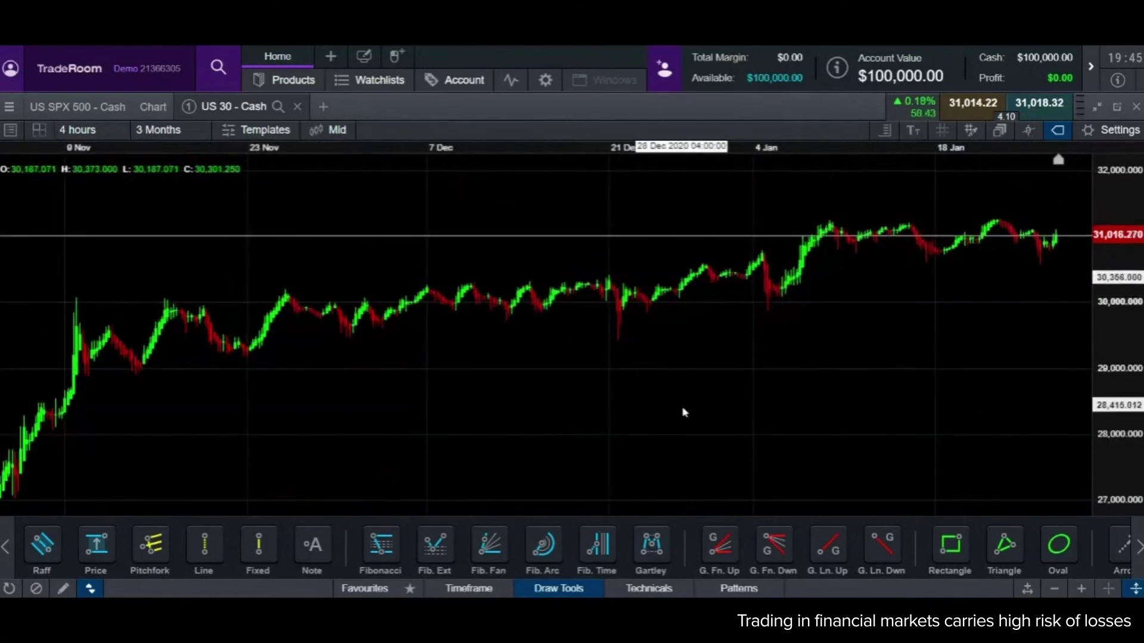
scroll(322, 476, down, 2)
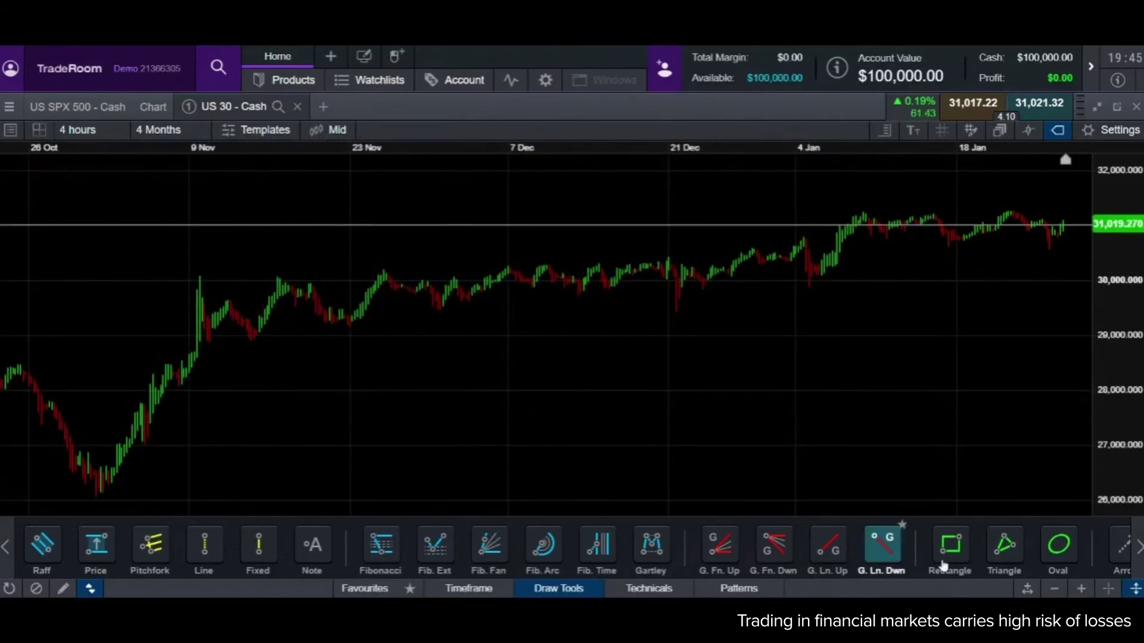
Draw green ovals around the November dip, mid-November peak, trough and late-November peak
click(1060, 545)
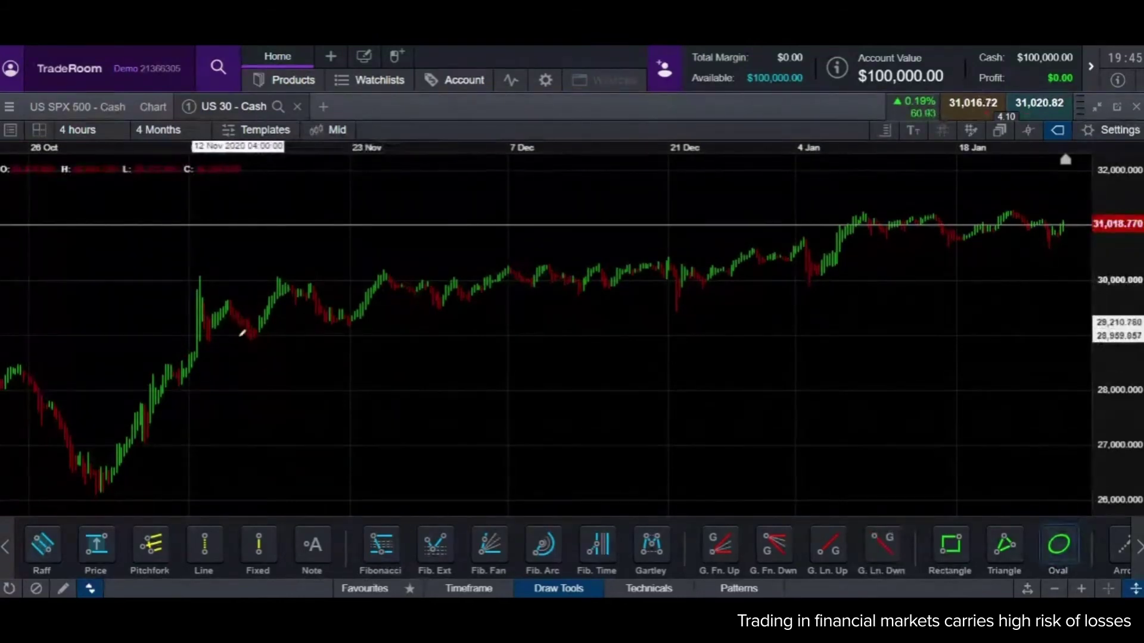
click(259, 341)
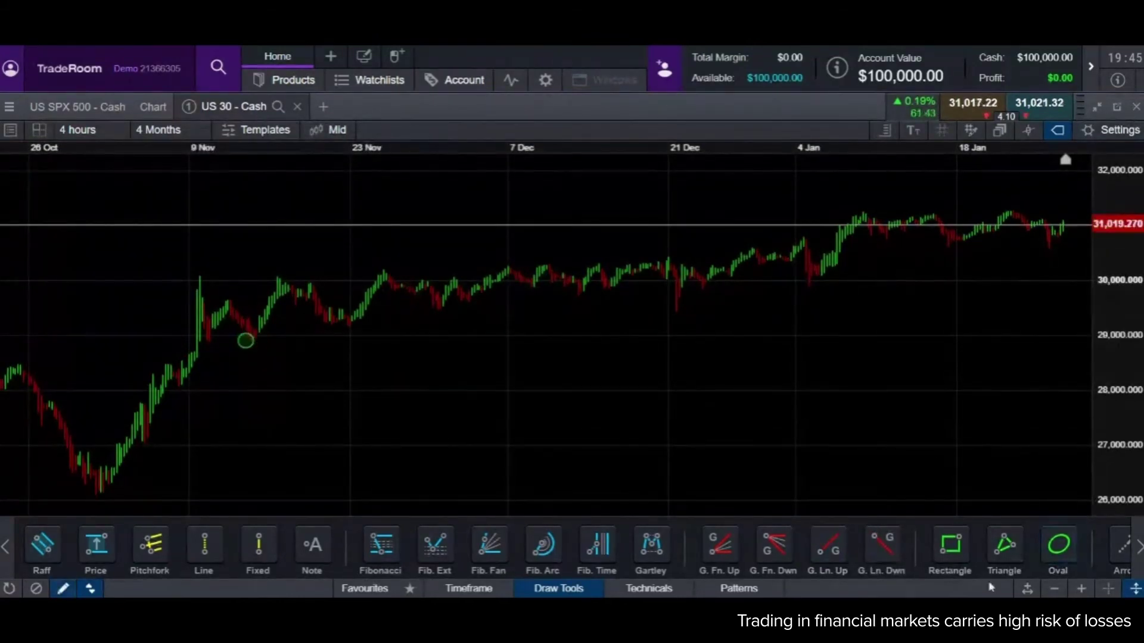
click(1059, 545)
click(264, 273)
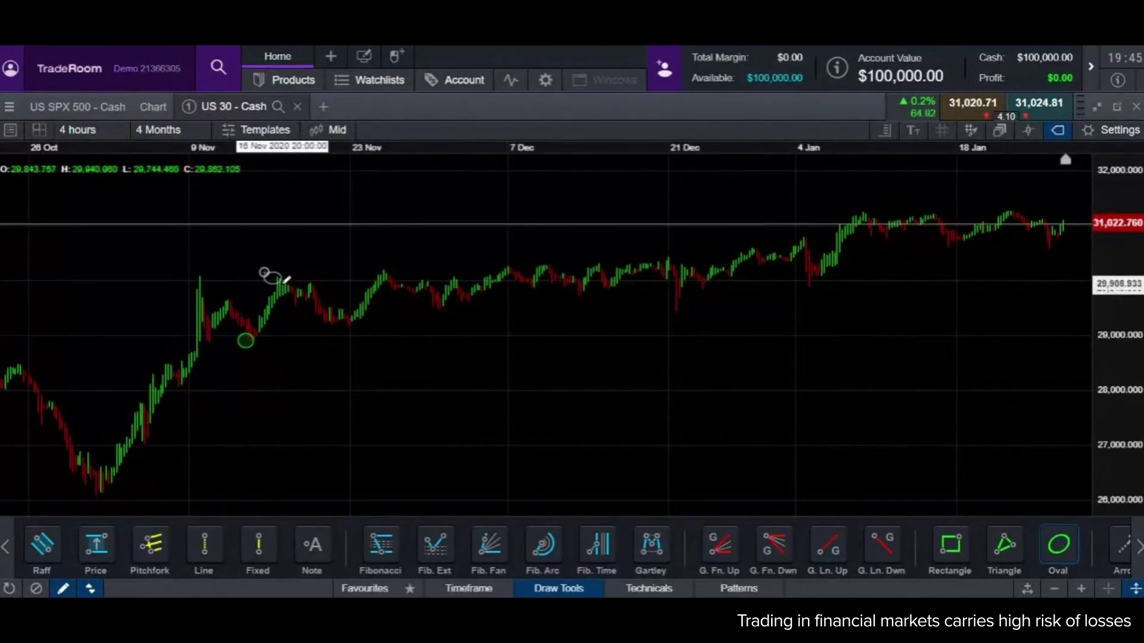
click(285, 280)
click(1068, 563)
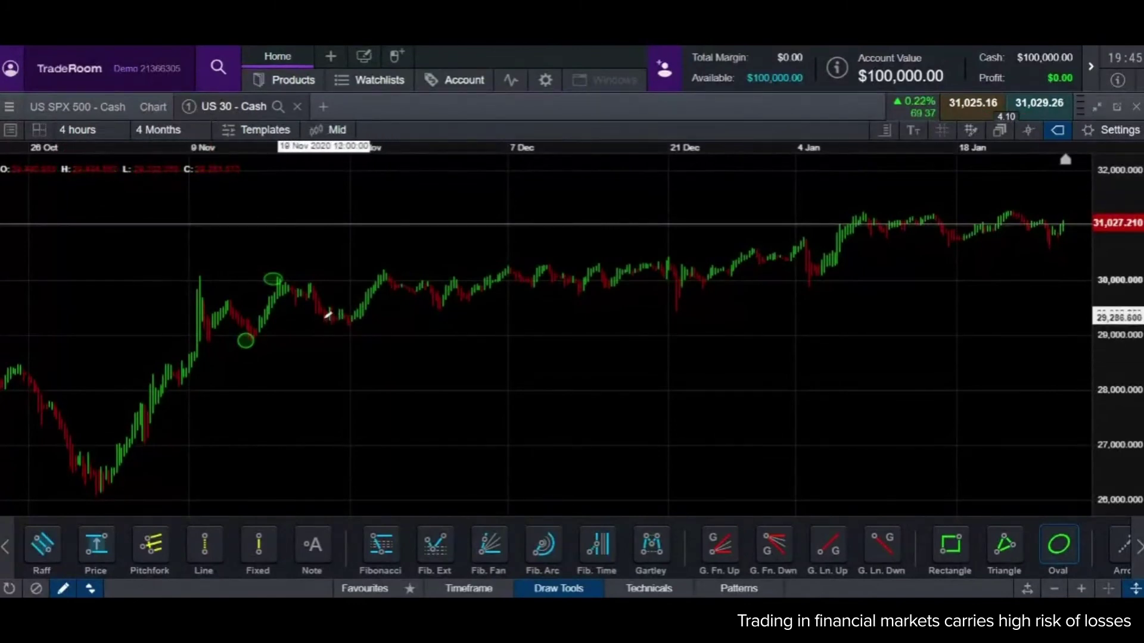
click(361, 331)
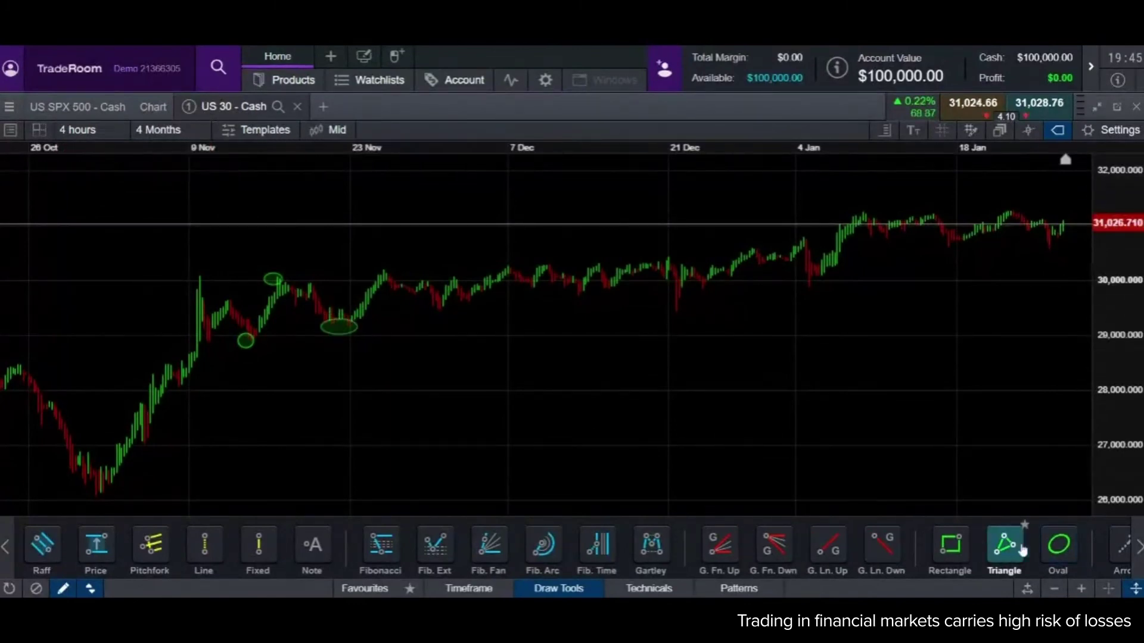
click(1059, 544)
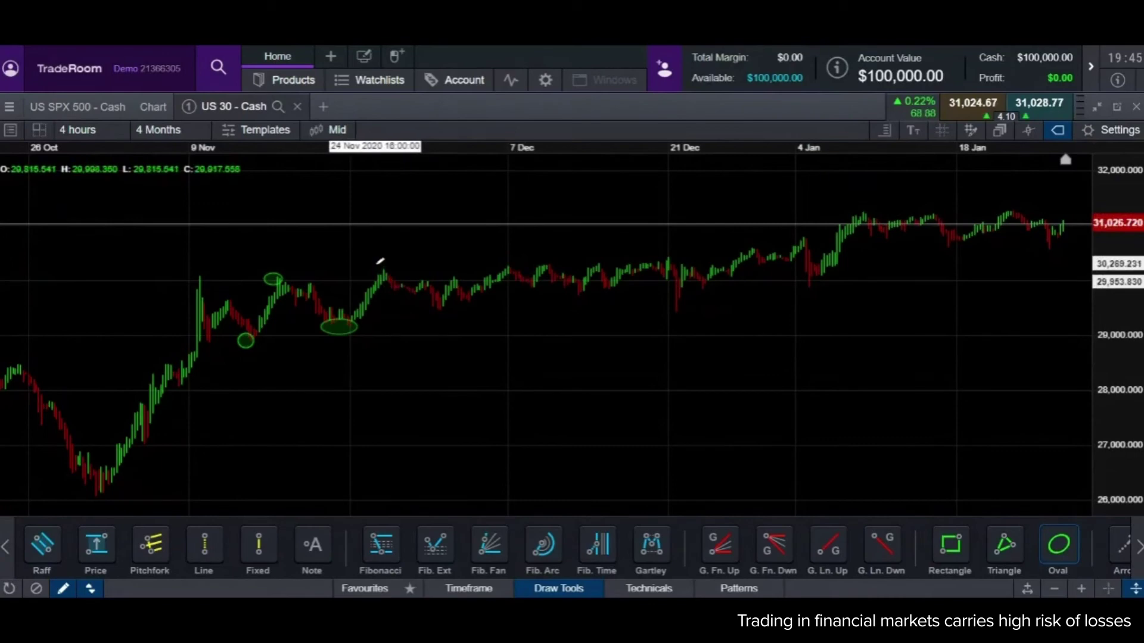
click(398, 276)
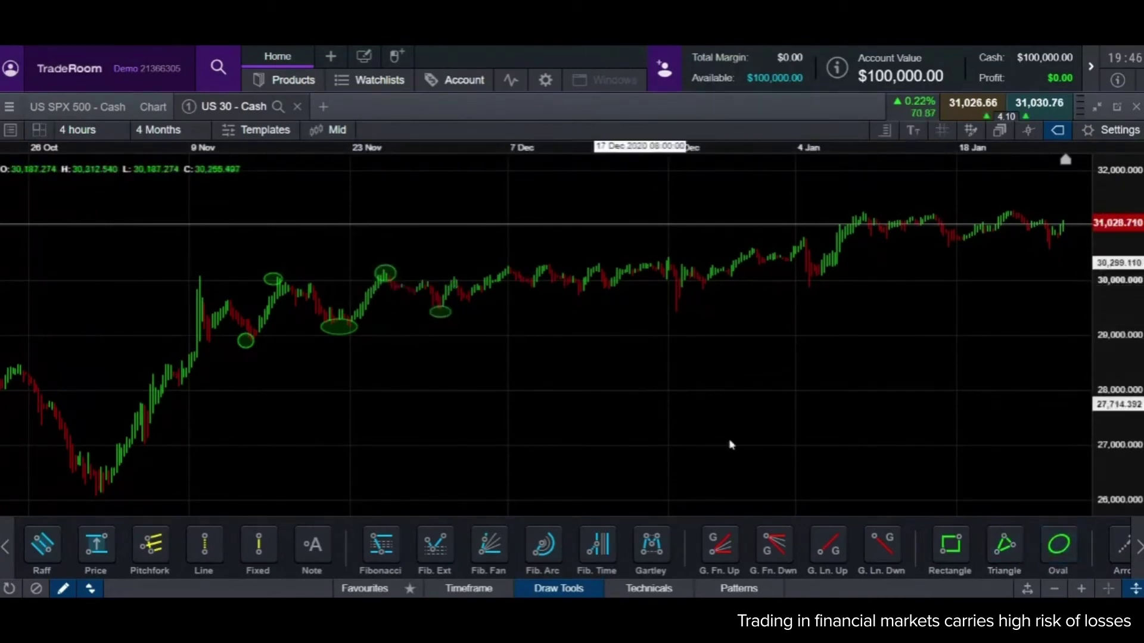
click(1059, 544)
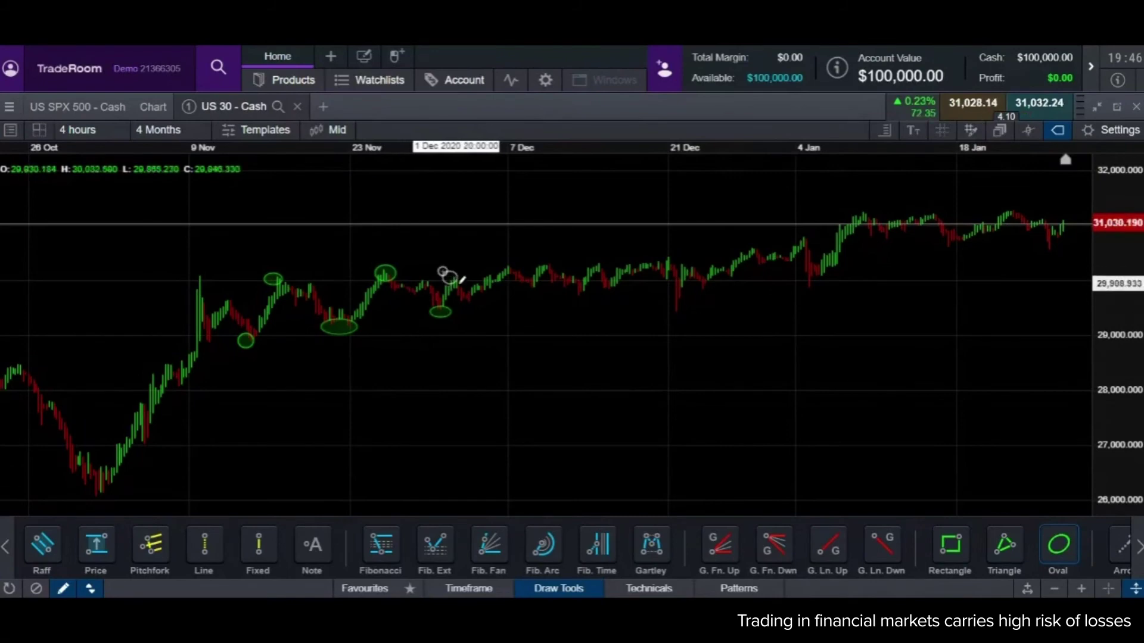
Move a small oval beside the peak oval, then delete ovals one by one
scroll(494, 310, up, 5)
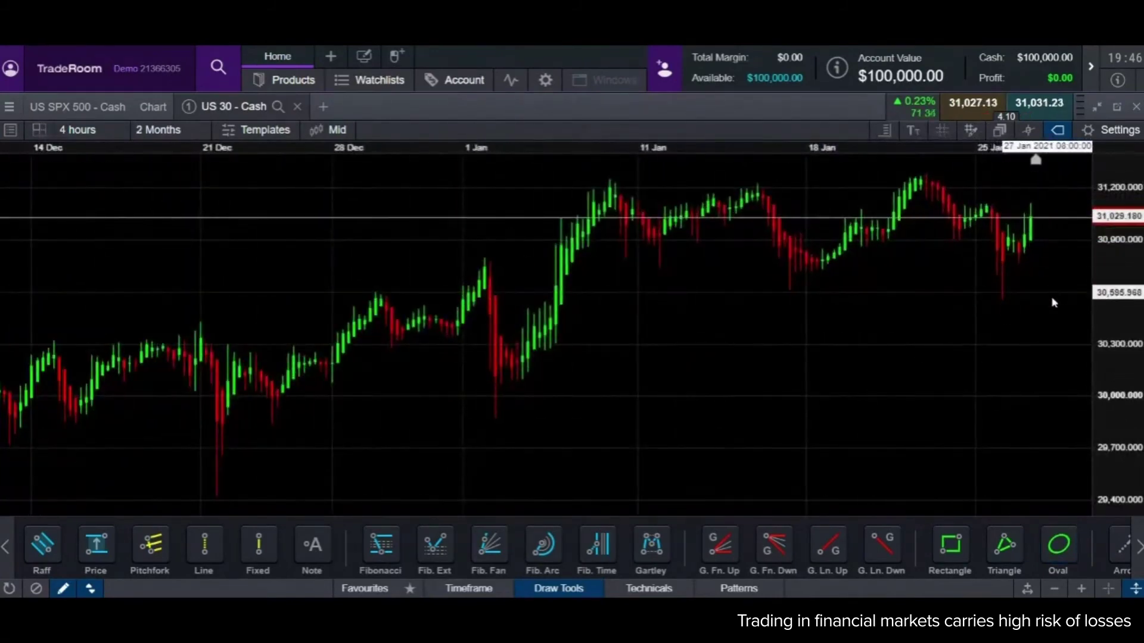
scroll(1053, 303, down, 6)
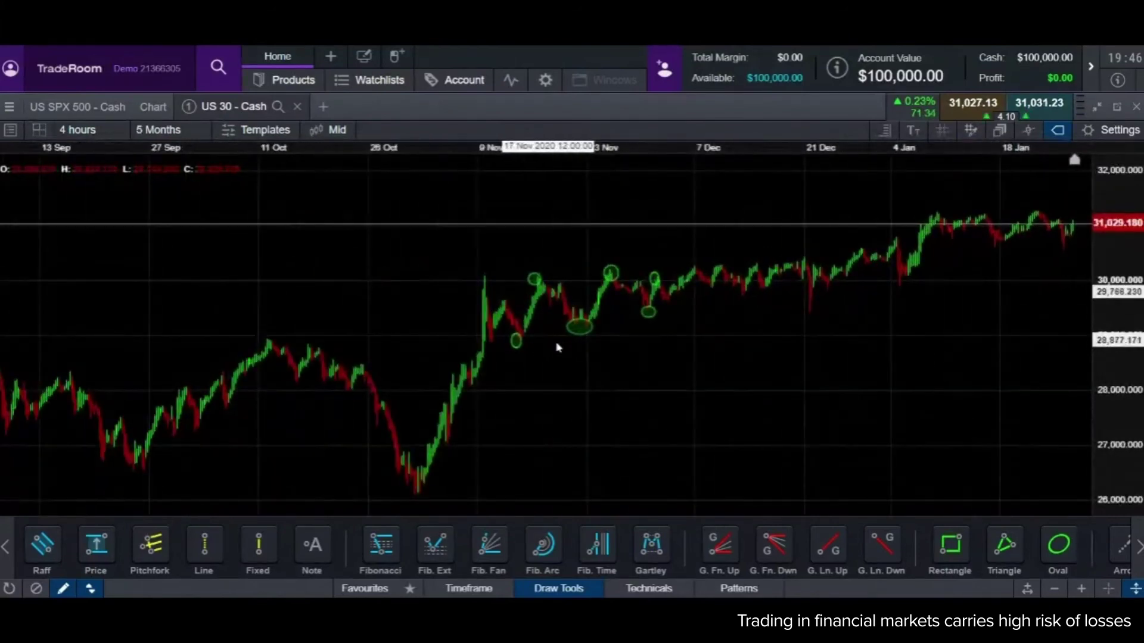
drag(517, 340, 543, 287)
click(612, 258)
click(589, 327)
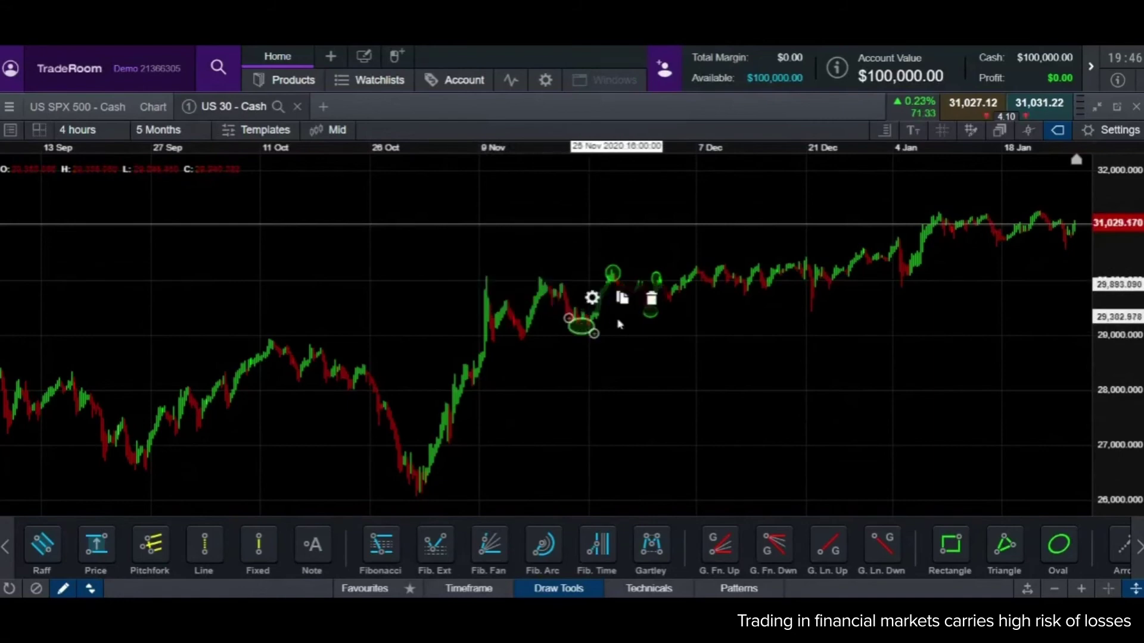
click(658, 305)
click(622, 279)
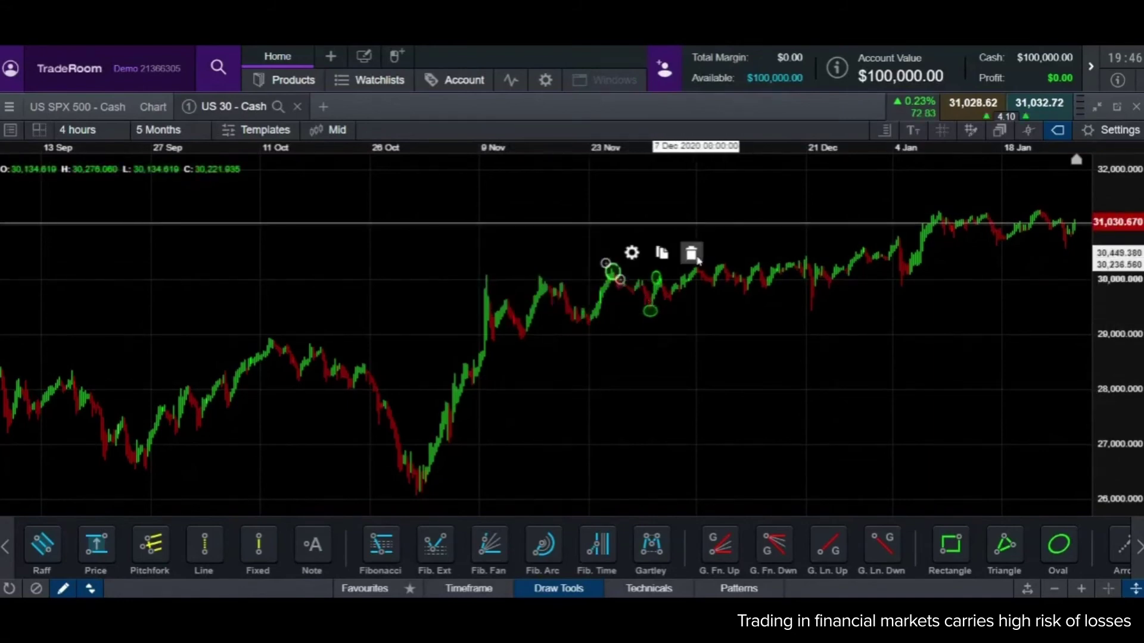
Delete all the remaining ovals from the chart
click(699, 260)
click(651, 310)
click(726, 289)
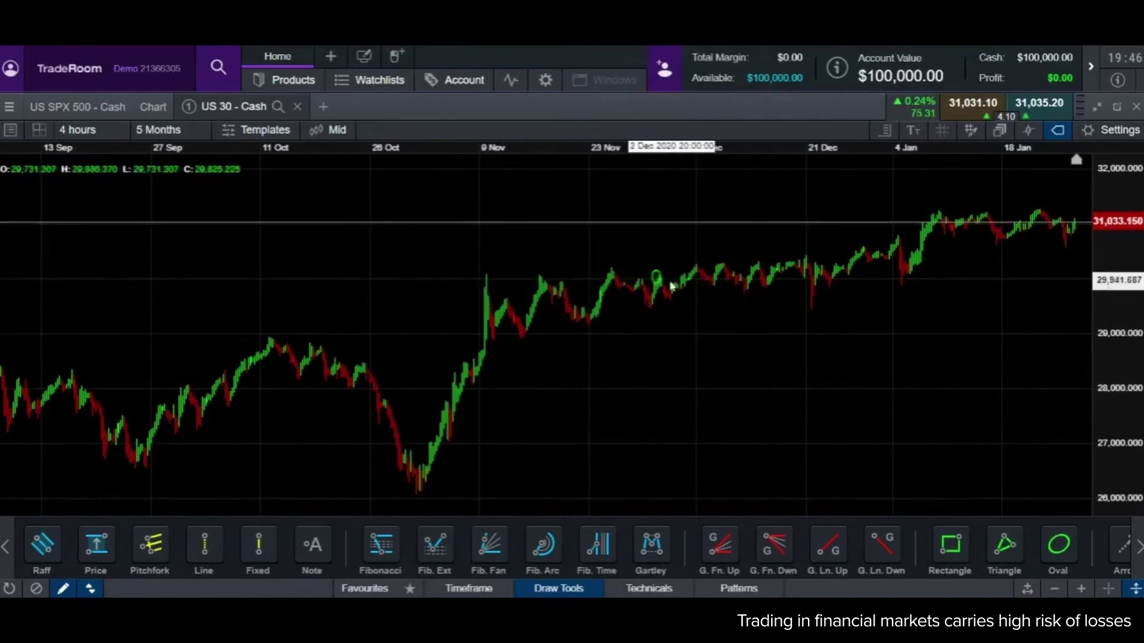
click(659, 279)
click(736, 257)
Draw a Fibonacci from the 26,026.675 low after 26 Oct to the 30,066.377 high
scroll(416, 395, up, 3)
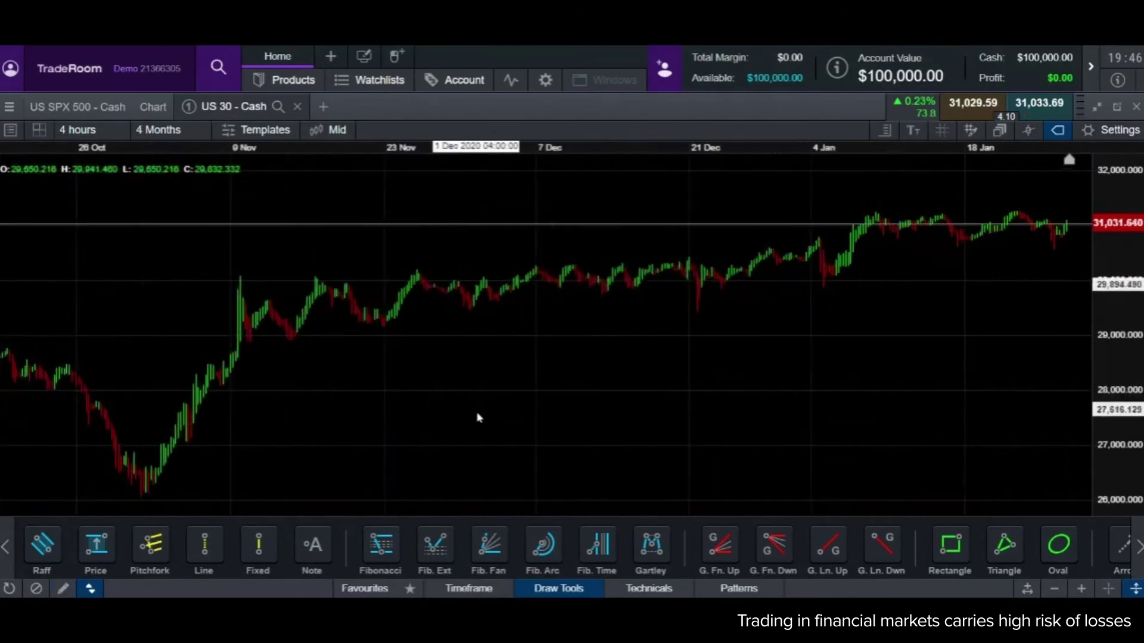
drag(416, 395, 623, 403)
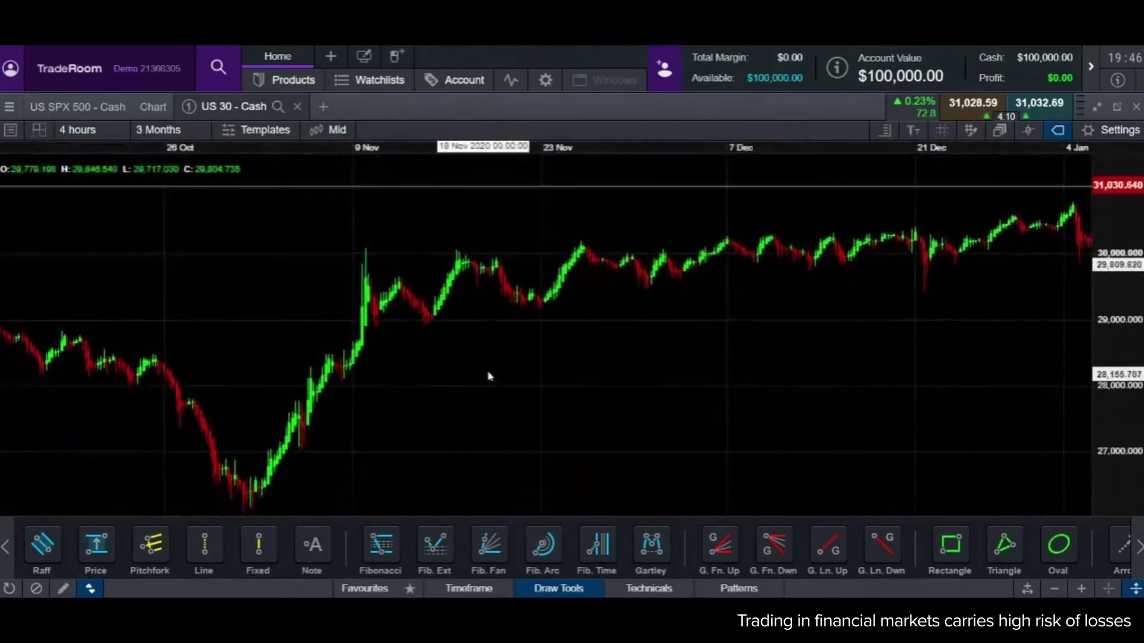
click(278, 530)
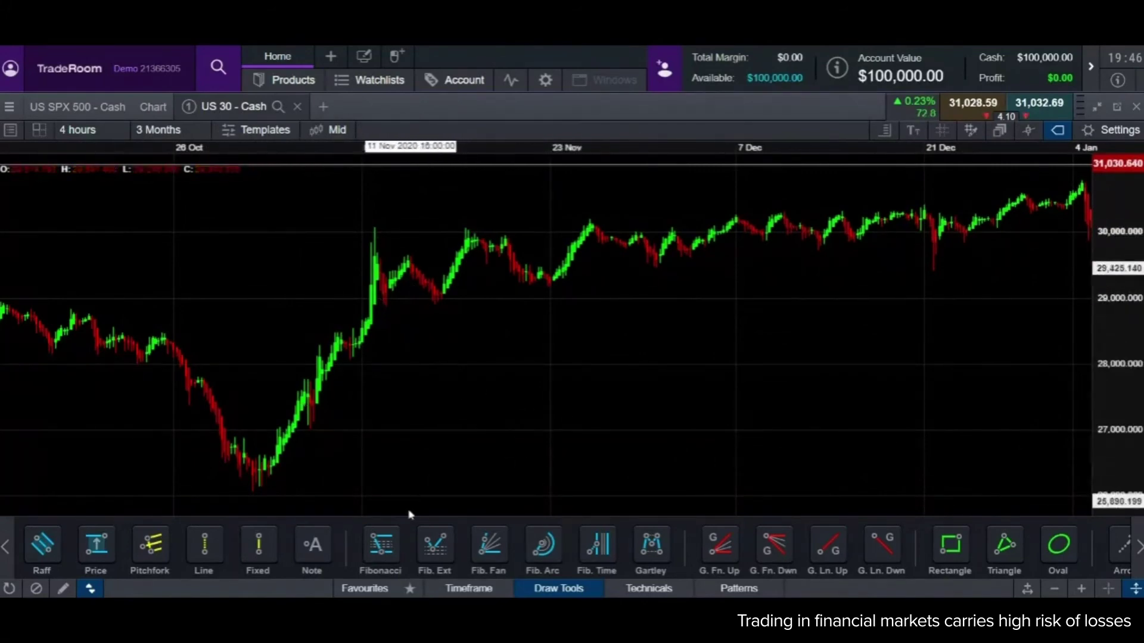
click(381, 544)
drag(259, 488, 374, 226)
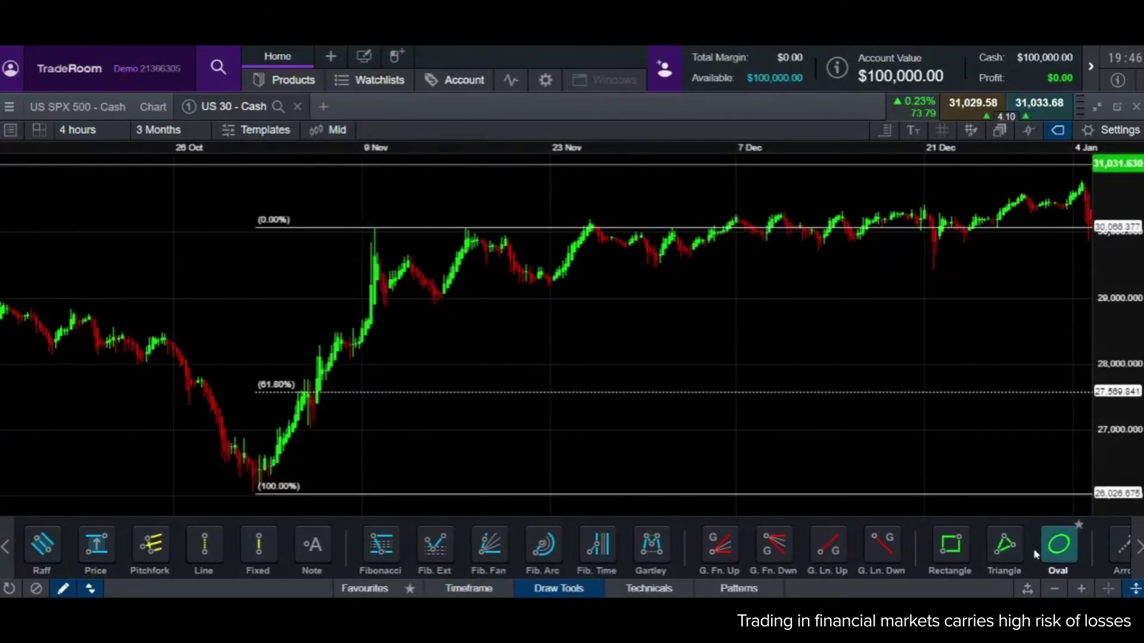
Draw a tall test oval around the rally through 61.8%, then delete it
click(1059, 544)
drag(289, 207, 392, 504)
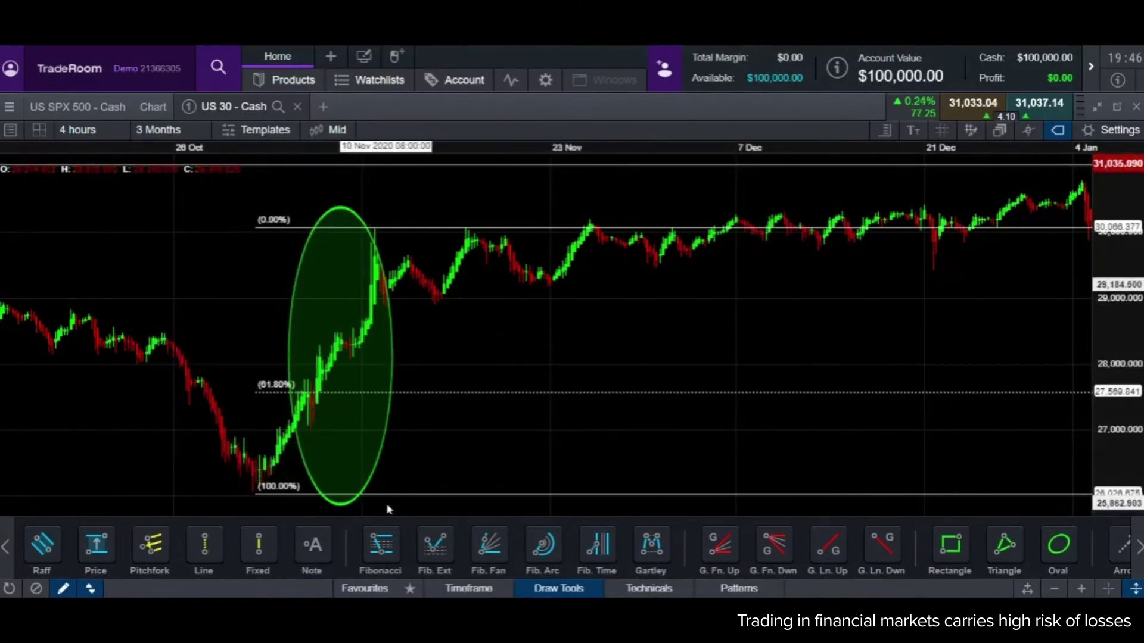
click(358, 488)
click(423, 475)
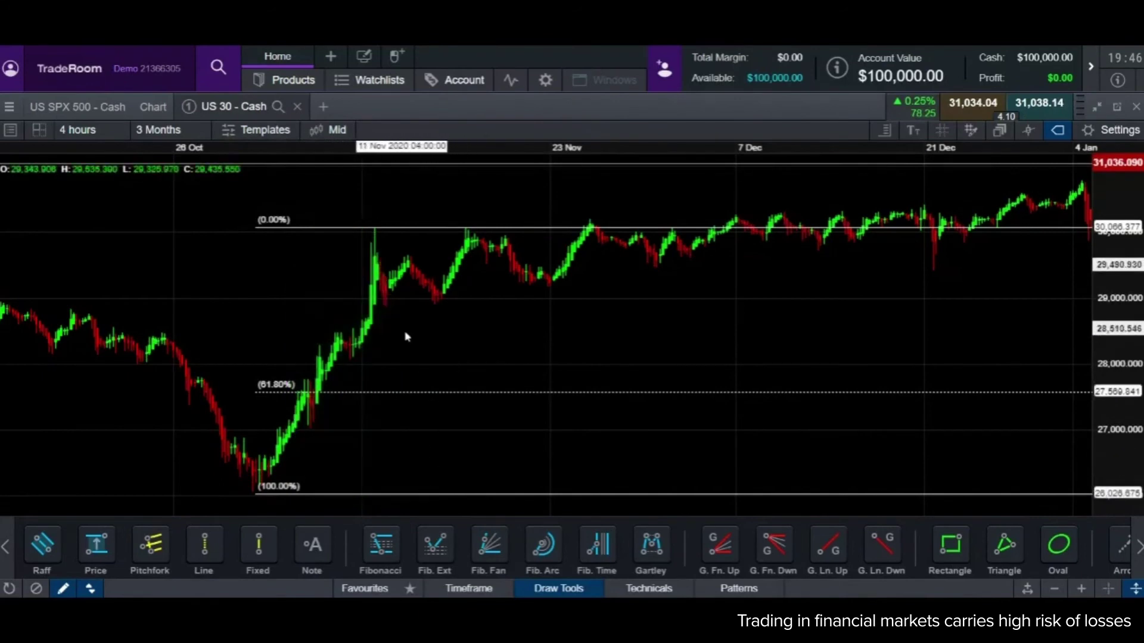
Delete the old Fibonacci and draw a new one from the mid-November swing
click(263, 486)
click(327, 471)
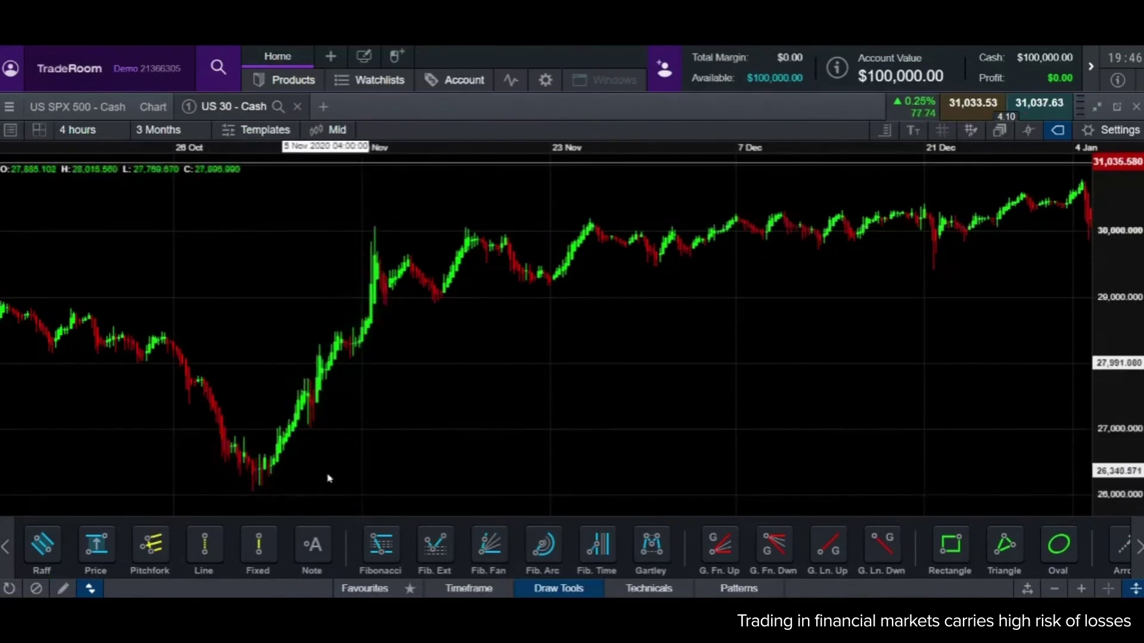
click(381, 551)
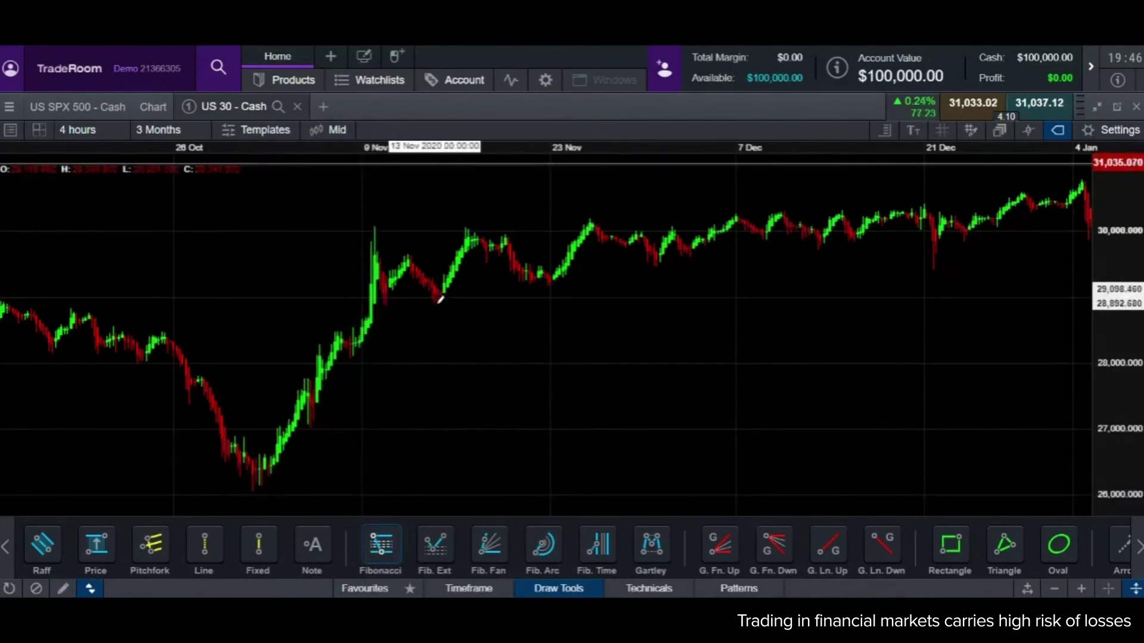
drag(437, 302, 468, 227)
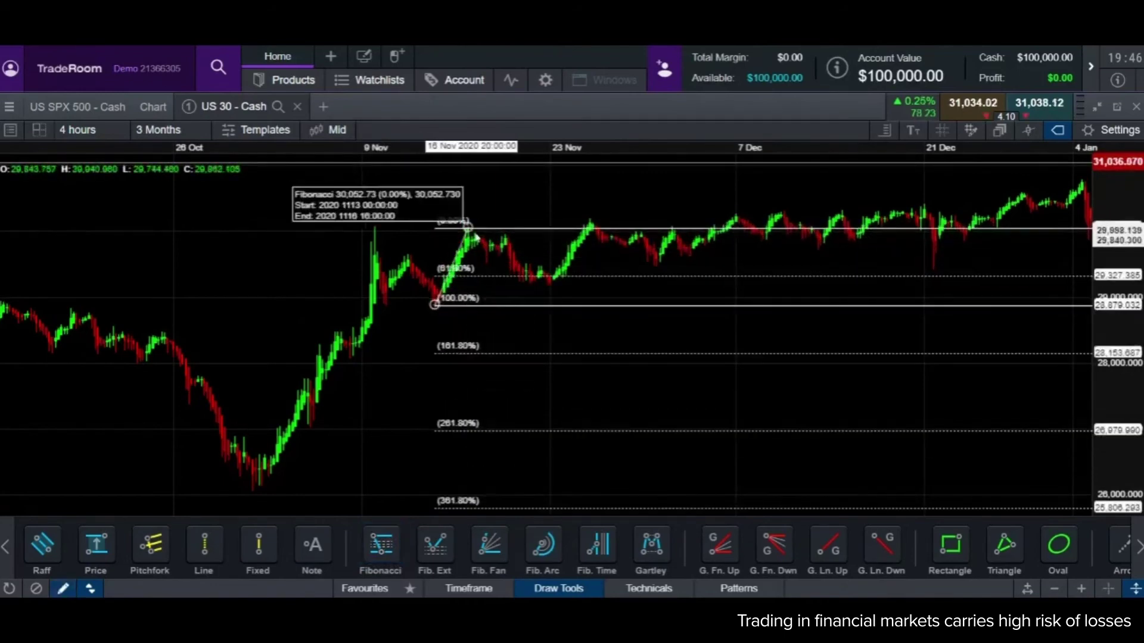
Move the retracement's end to the 20 Nov low, putting 61.8% at 29,712.437
scroll(357, 413, up, 3)
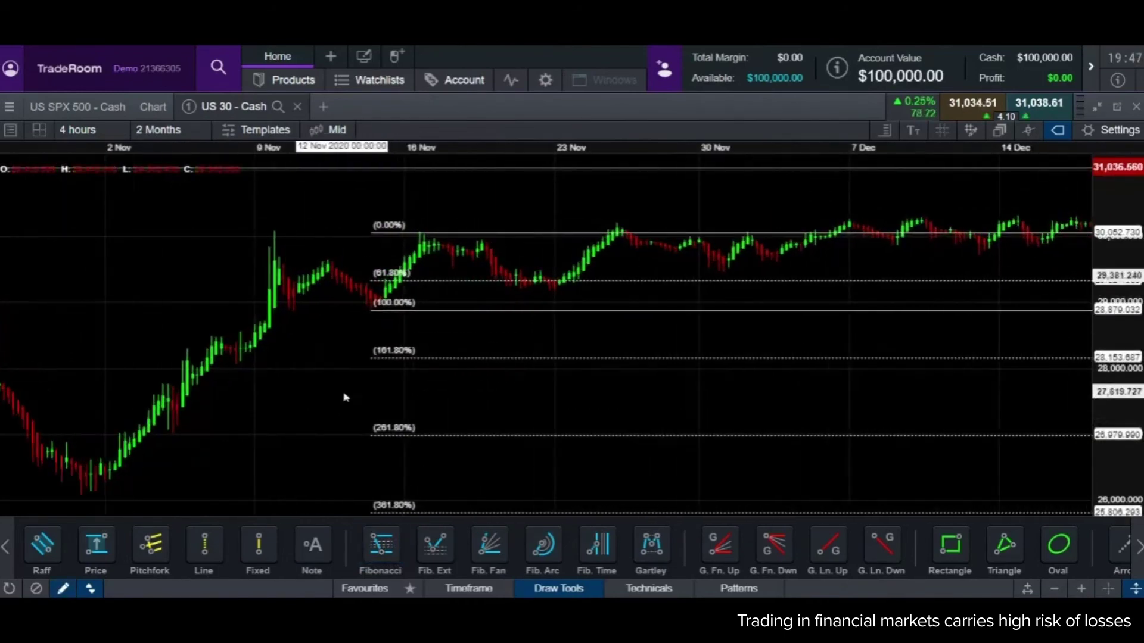
scroll(349, 365, up, 2)
mouse_move(319, 307)
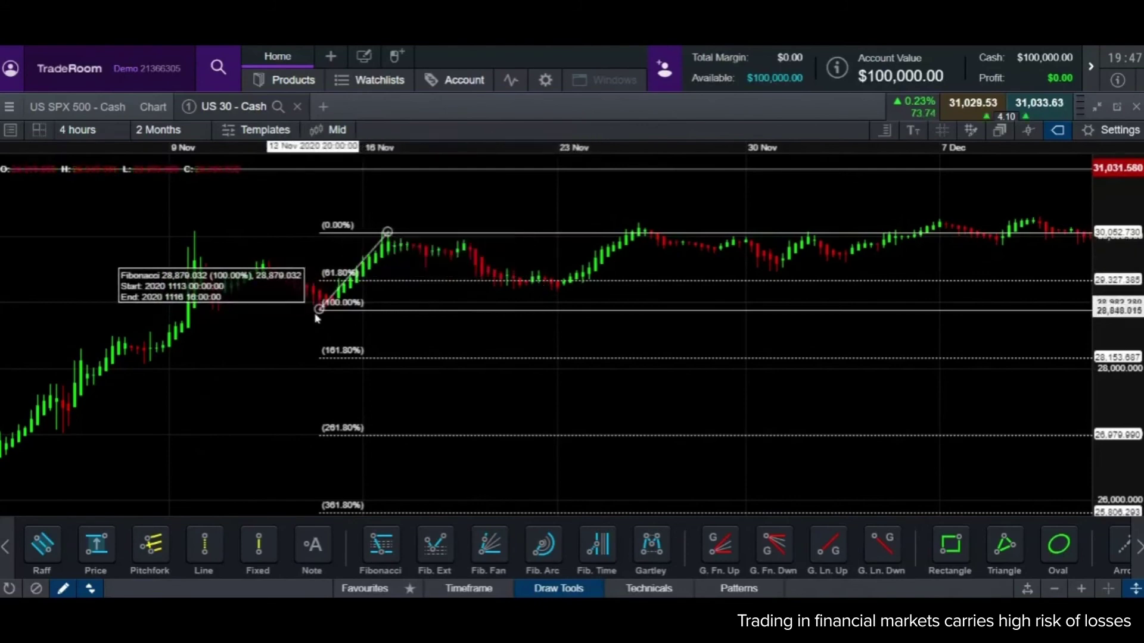
drag(320, 310, 519, 292)
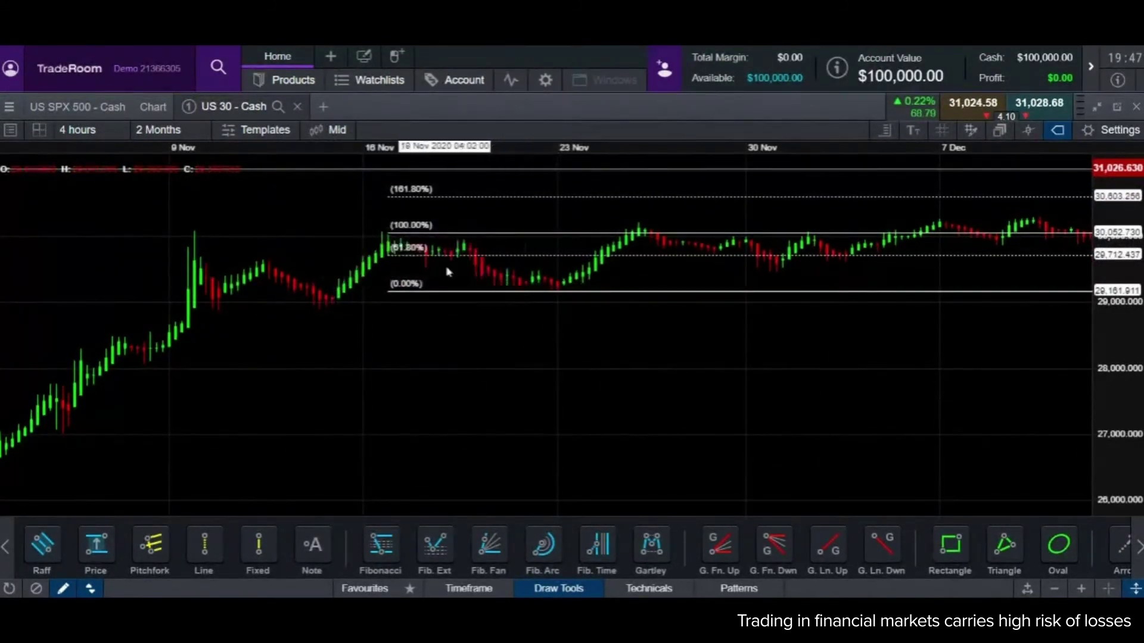
mouse_move(388, 234)
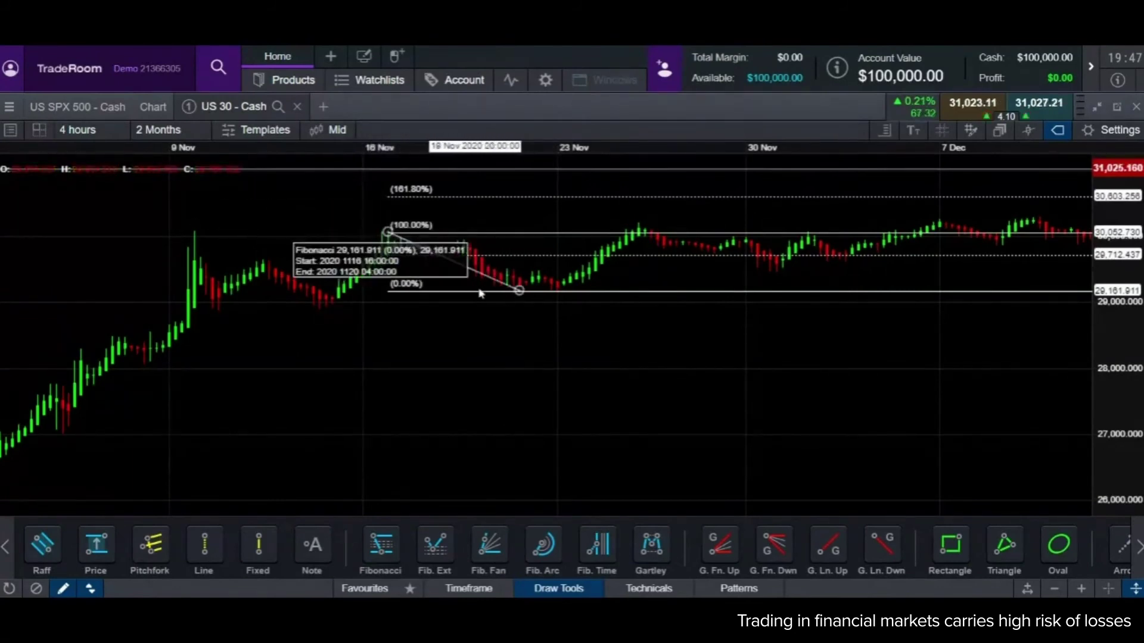
mouse_move(600, 260)
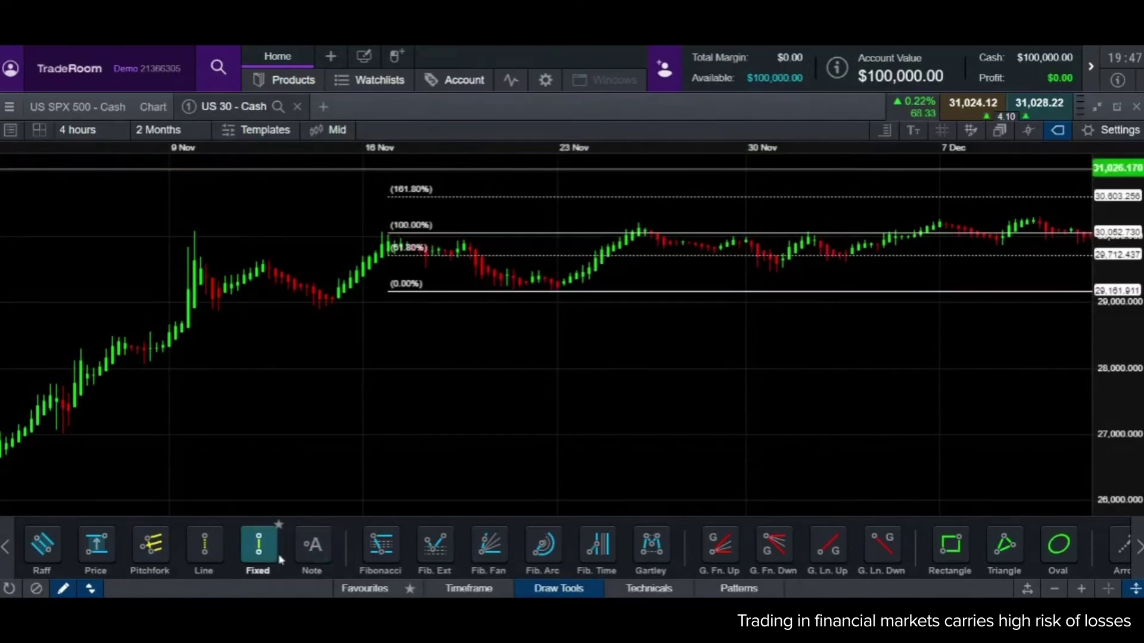
Add two price measurements rising from the Fibonacci's 0% level
click(115, 562)
drag(613, 291, 620, 256)
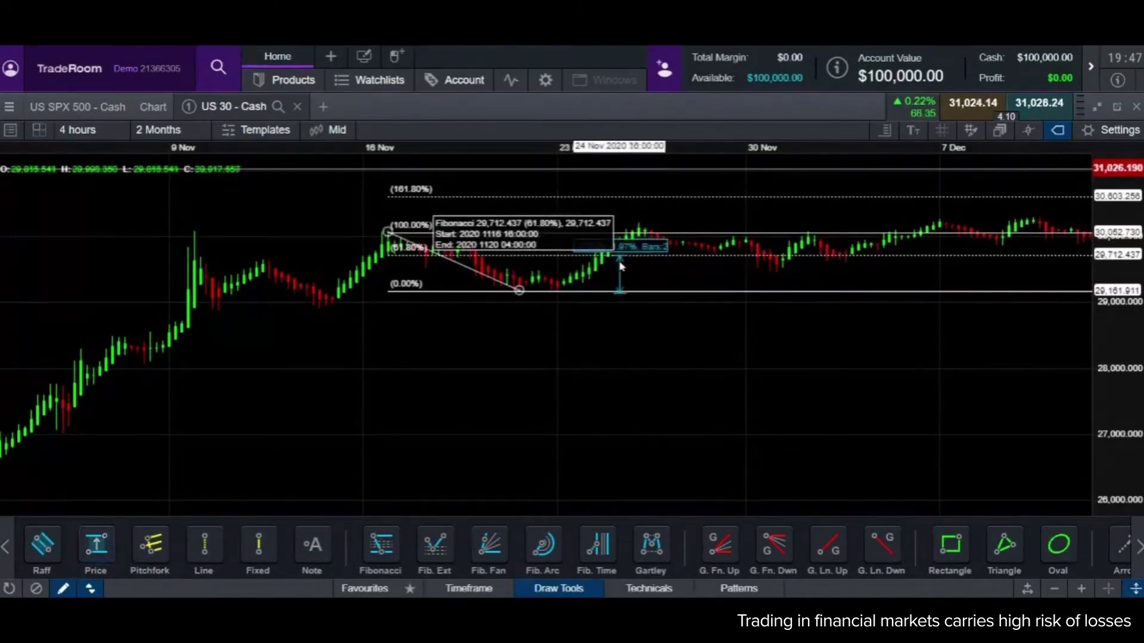
click(96, 544)
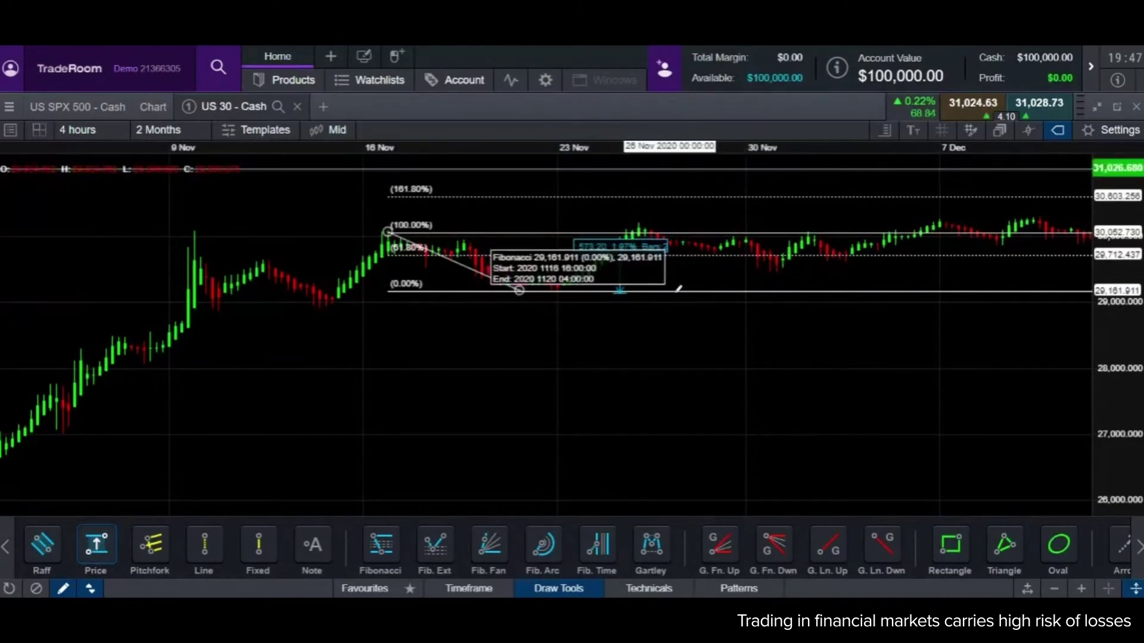
drag(682, 290, 712, 228)
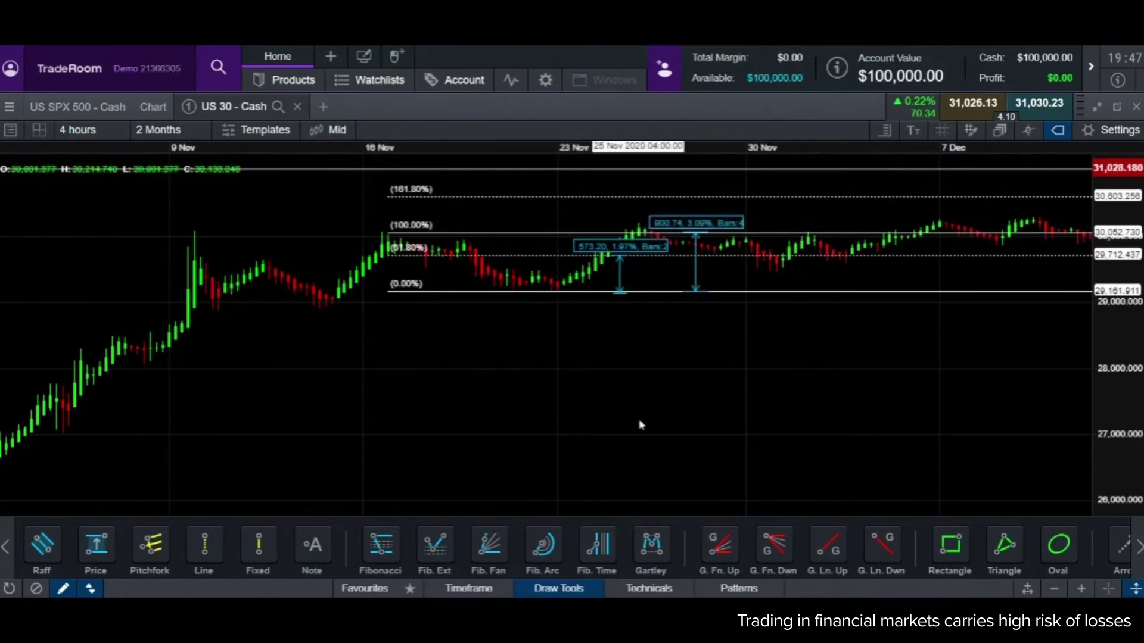
scroll(640, 424, up, 1)
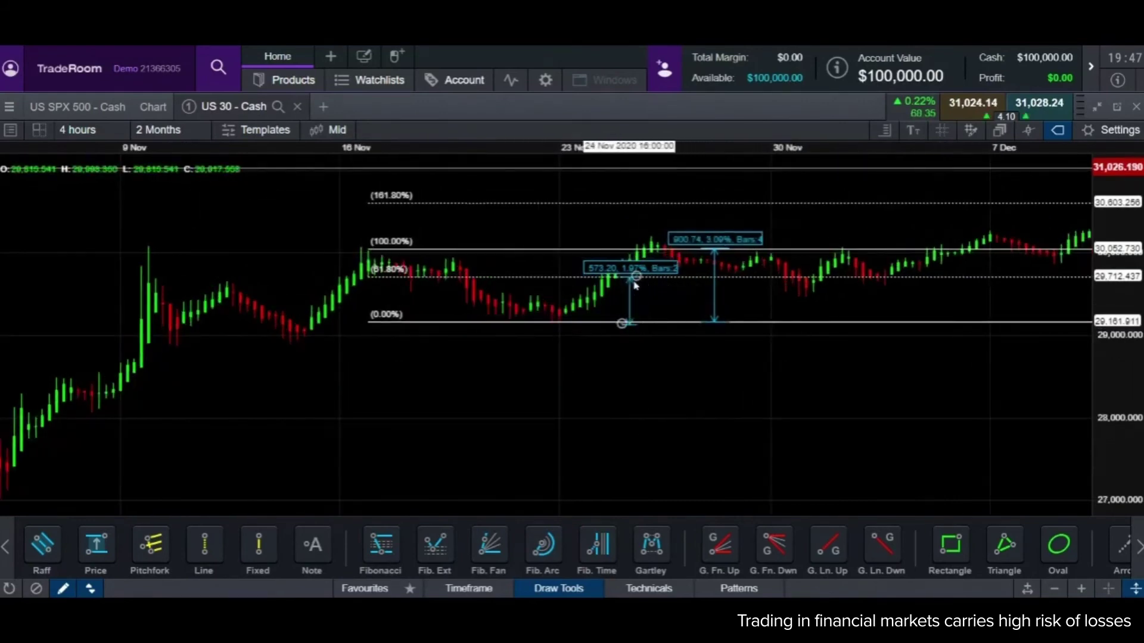
Delete the 900.74 and 573.20 measurements and the Fibonacci retracement
click(728, 254)
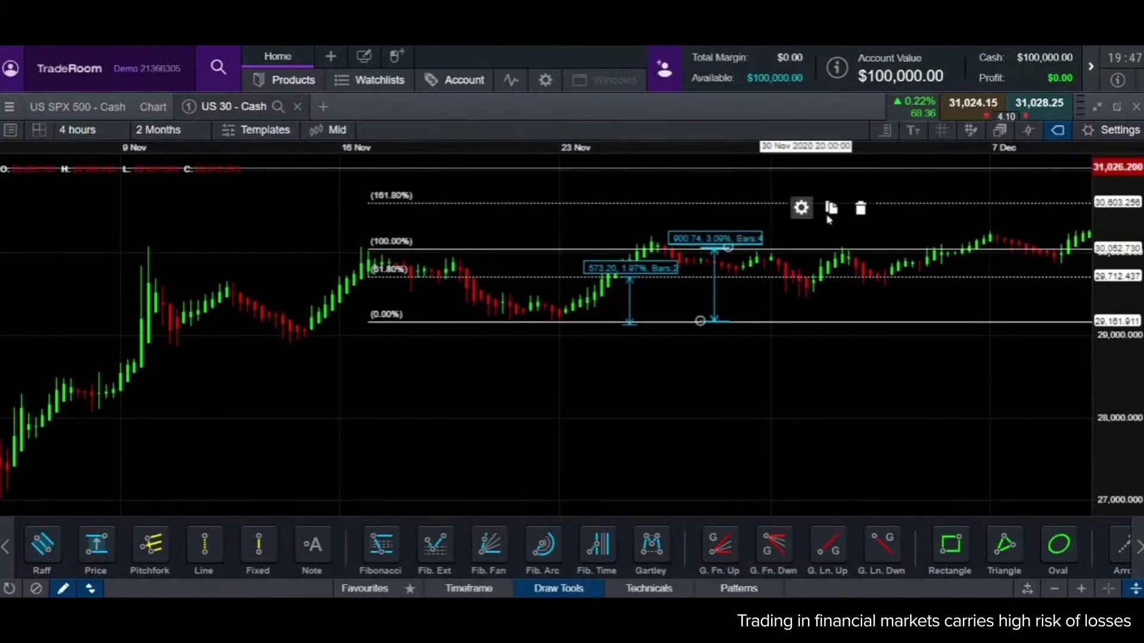
click(861, 210)
click(649, 275)
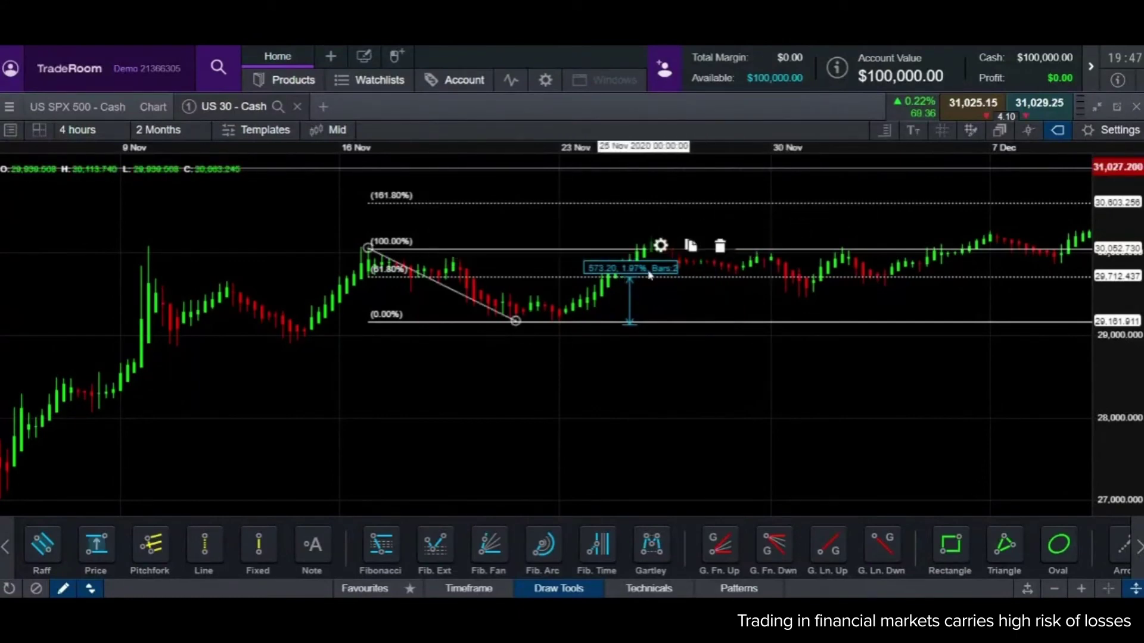
click(719, 247)
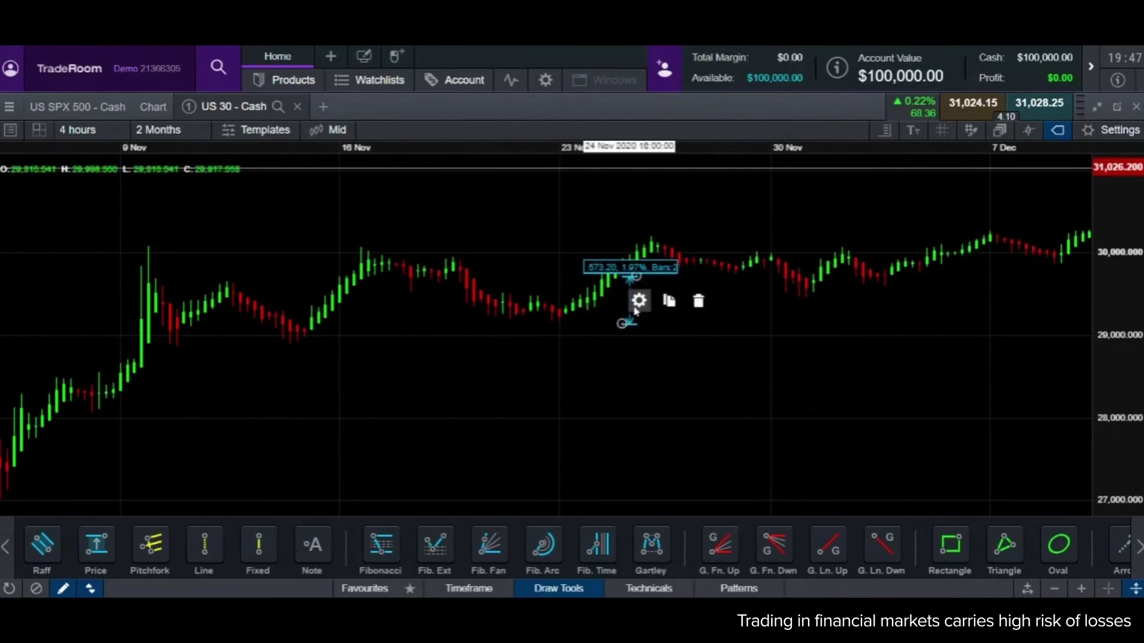
click(698, 300)
click(403, 559)
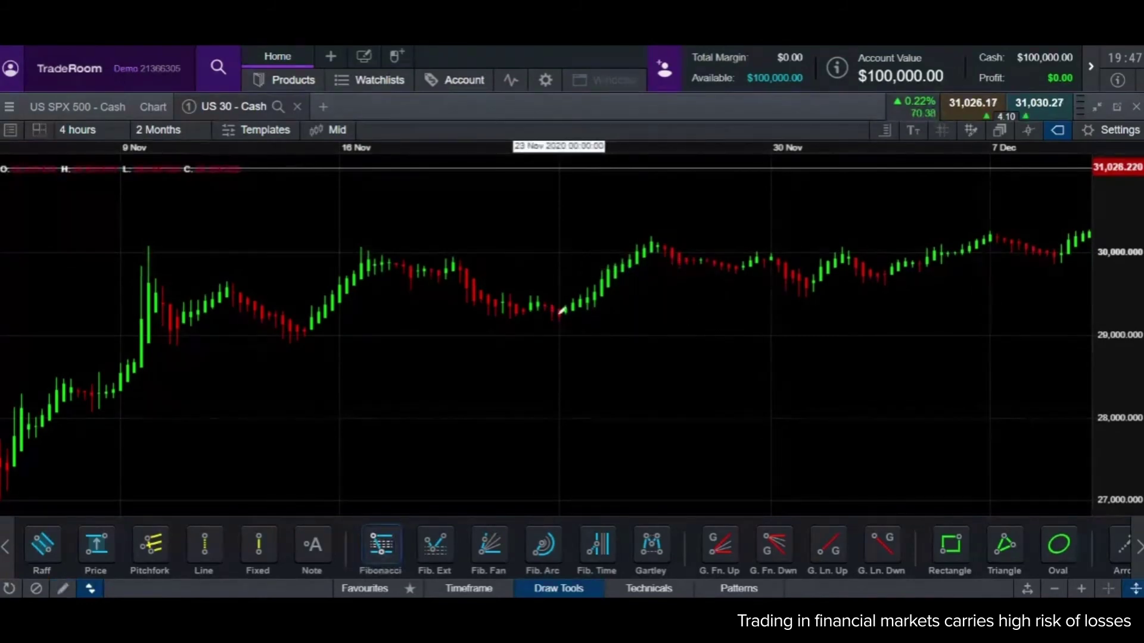
Draw and delete two trial Fibonacci retracements from the late-November and 30 Nov lows
drag(562, 317, 651, 239)
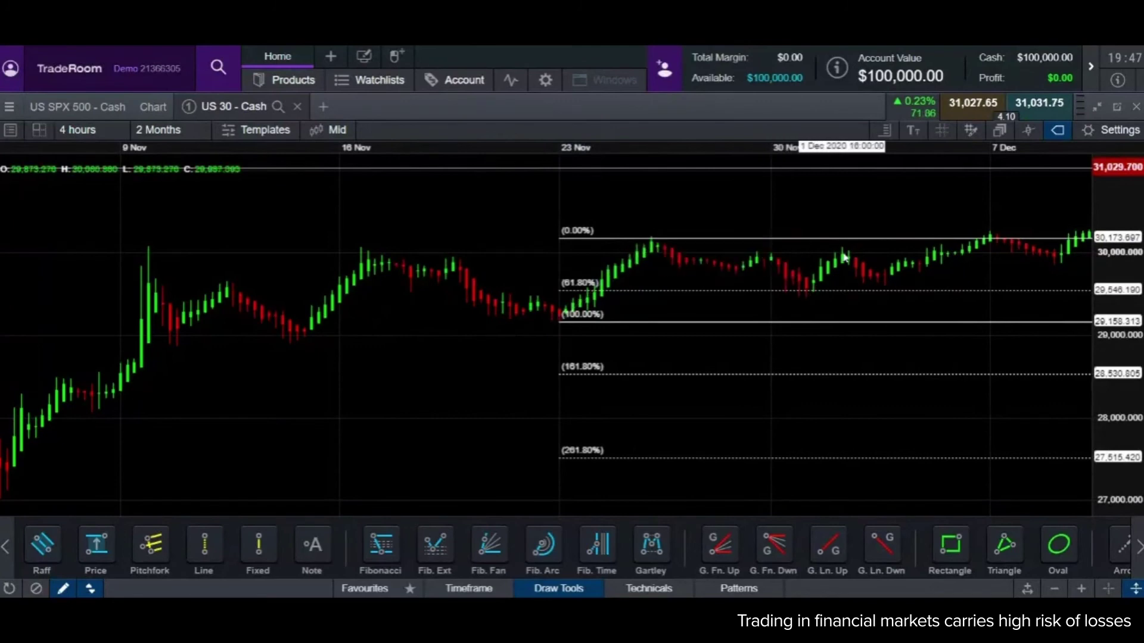
click(561, 322)
click(638, 296)
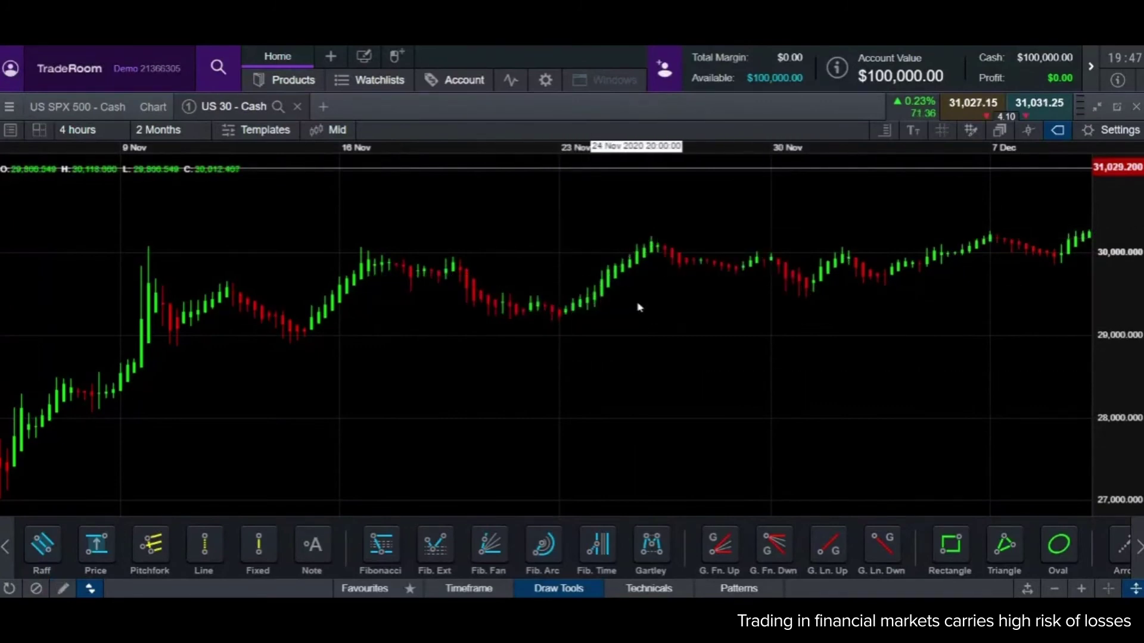
scroll(800, 423, up, 5)
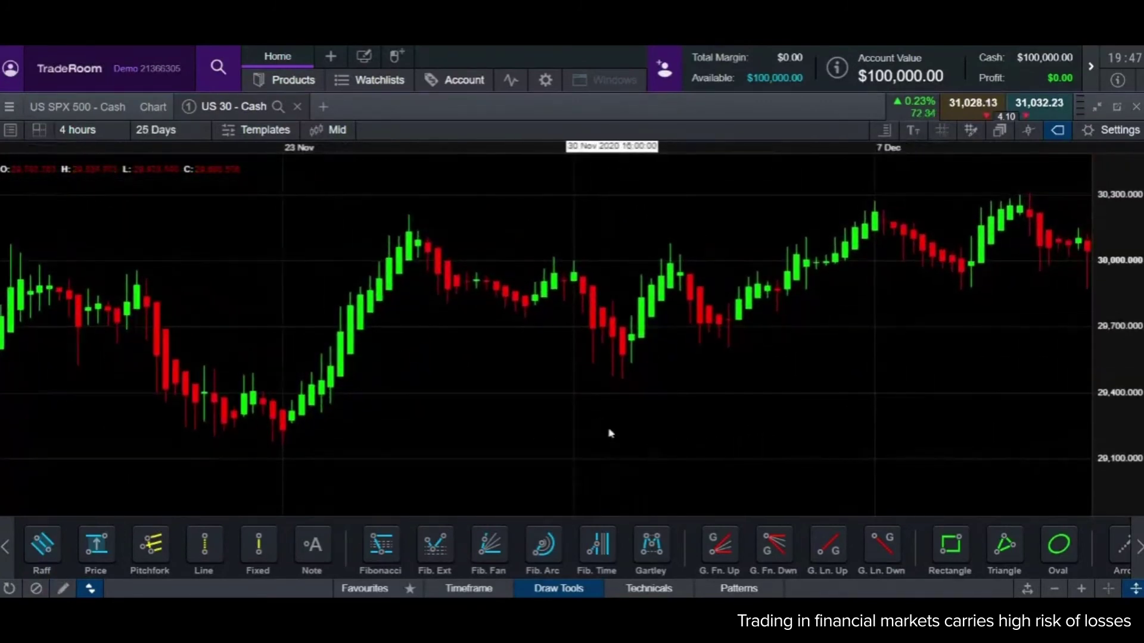
click(375, 551)
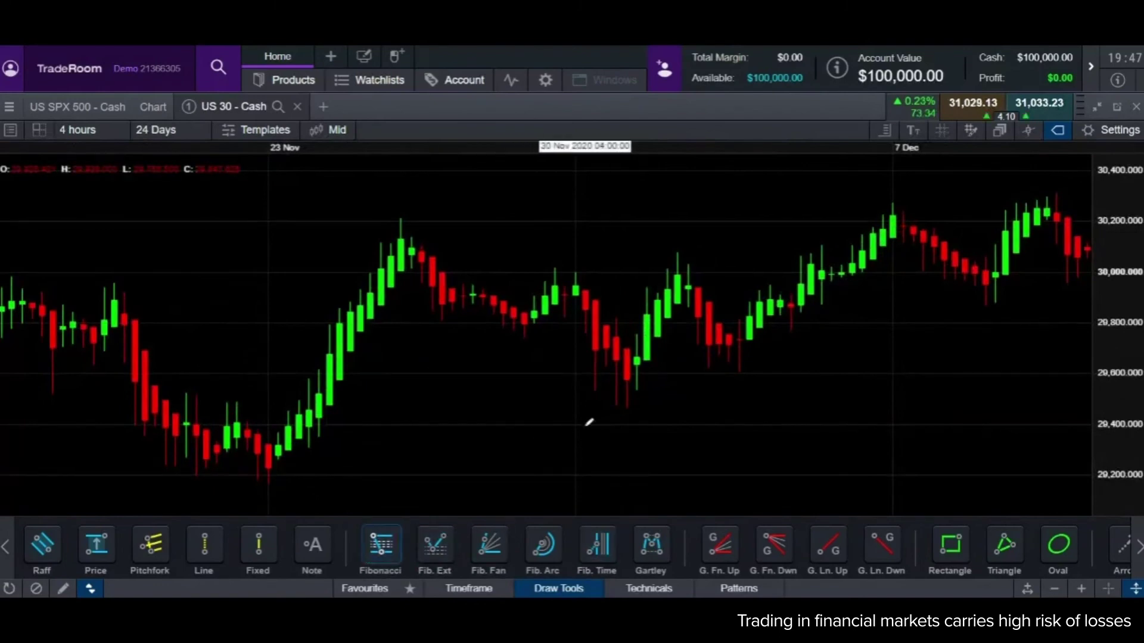
drag(632, 405, 685, 290)
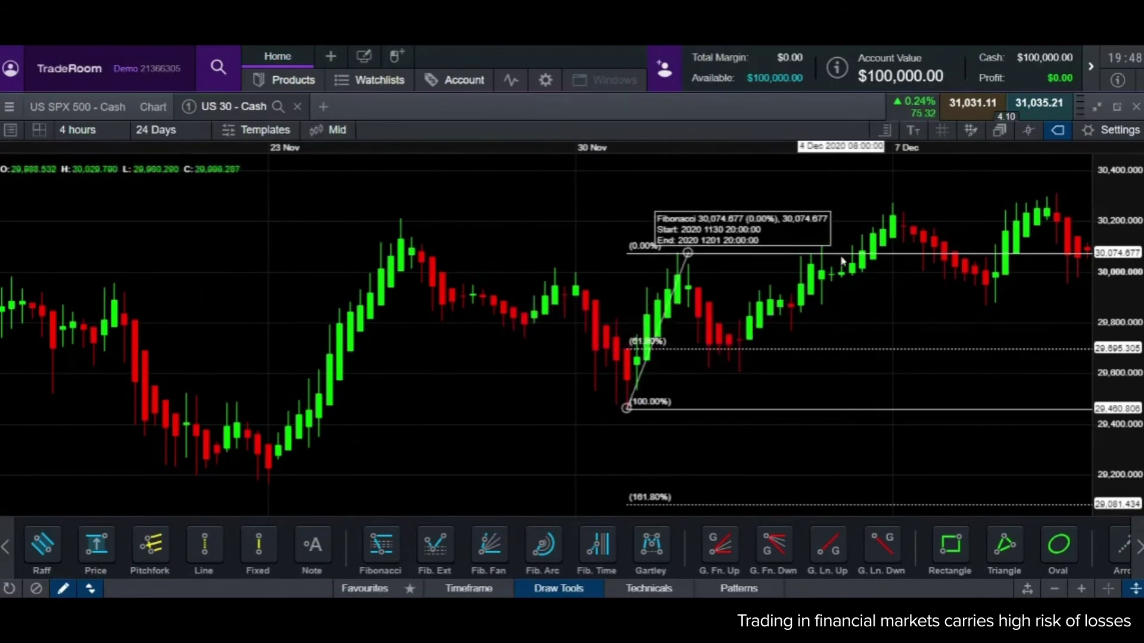
click(673, 408)
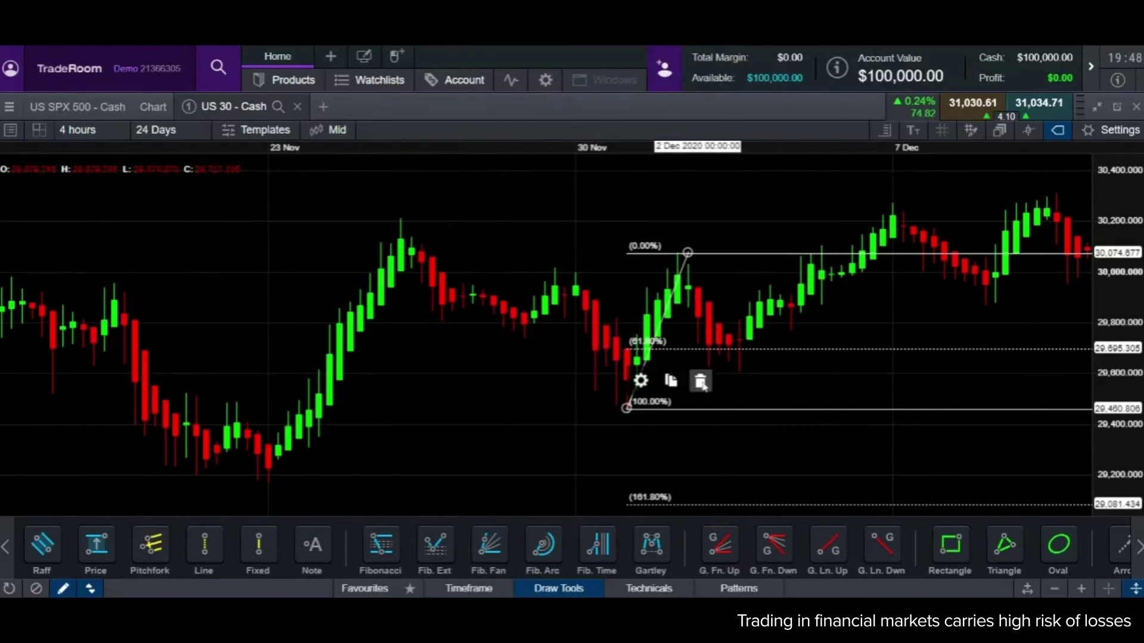
click(700, 382)
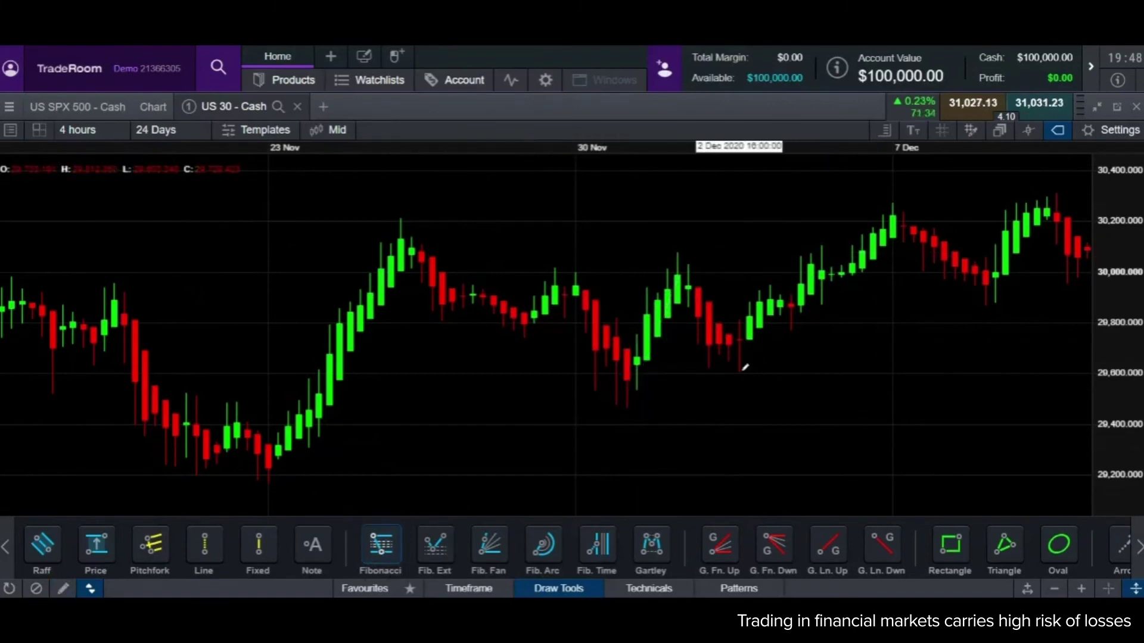
Draw the Fibonacci from the 2 Dec low at 29,595.645 up to the 30,276.935 high
drag(739, 373, 882, 198)
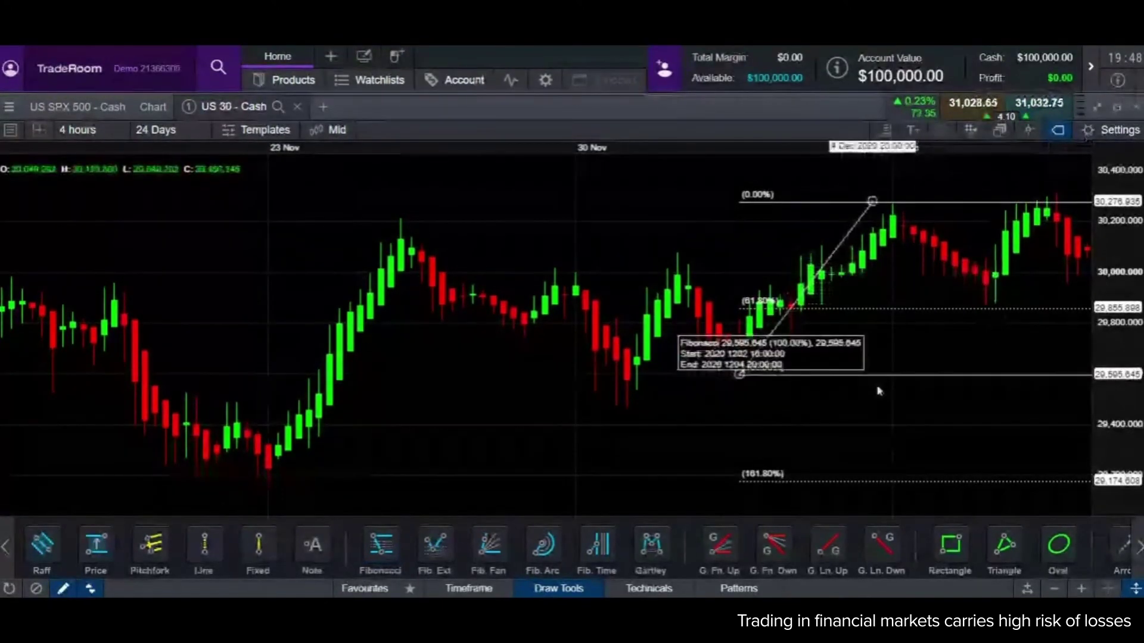
scroll(896, 422, down, 3)
scroll(927, 418, down, 3)
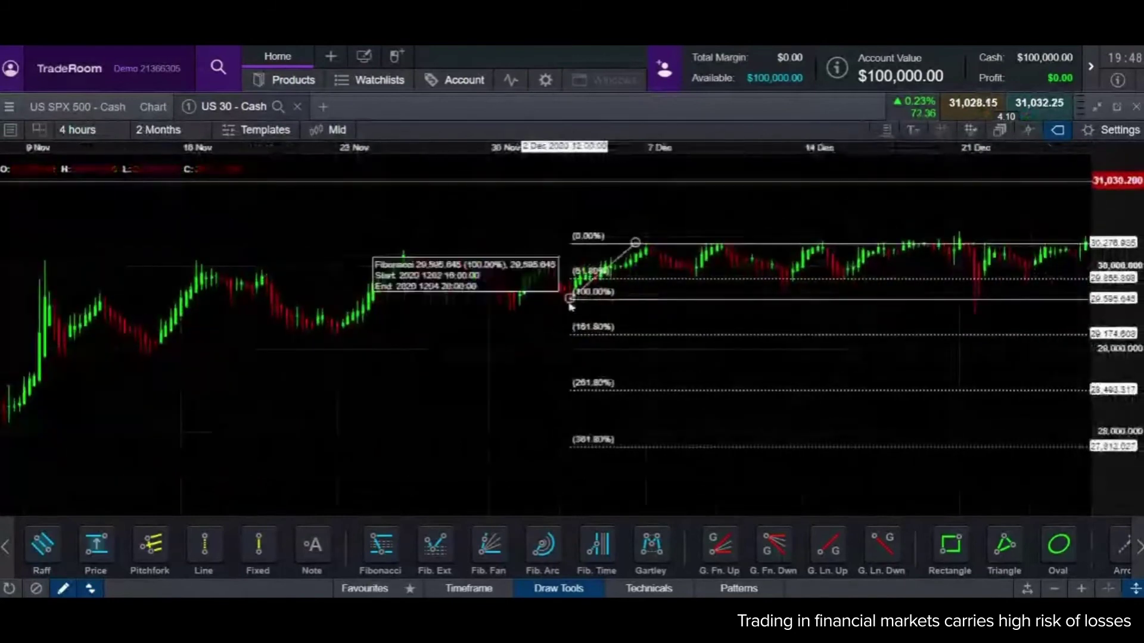
Delete the 29,595.645–30,276.935 Fibonacci retracement with its trash icon
click(569, 287)
click(639, 278)
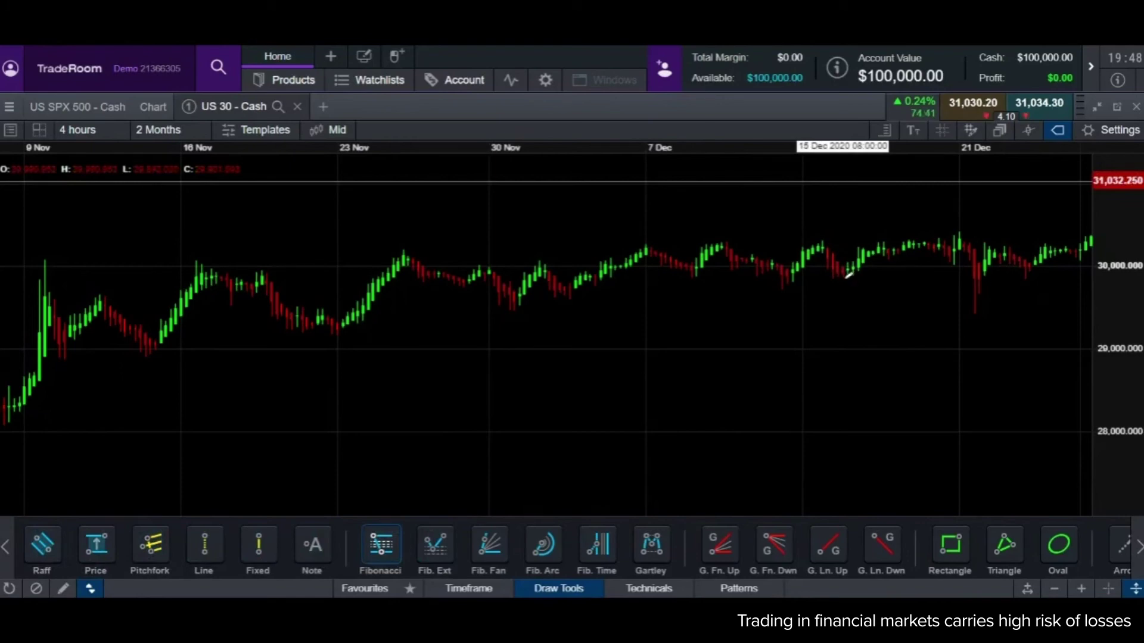
Draw a Fibonacci from the mid-December low to the 21 Dec high and pan toward January
mouse_move(842, 278)
mouse_down()
mouse_move(929, 255)
mouse_move(961, 227)
mouse_up()
scroll(960, 227, up, 2)
mouse_move(894, 298)
mouse_down()
mouse_move(675, 351)
mouse_move(515, 339)
mouse_up()
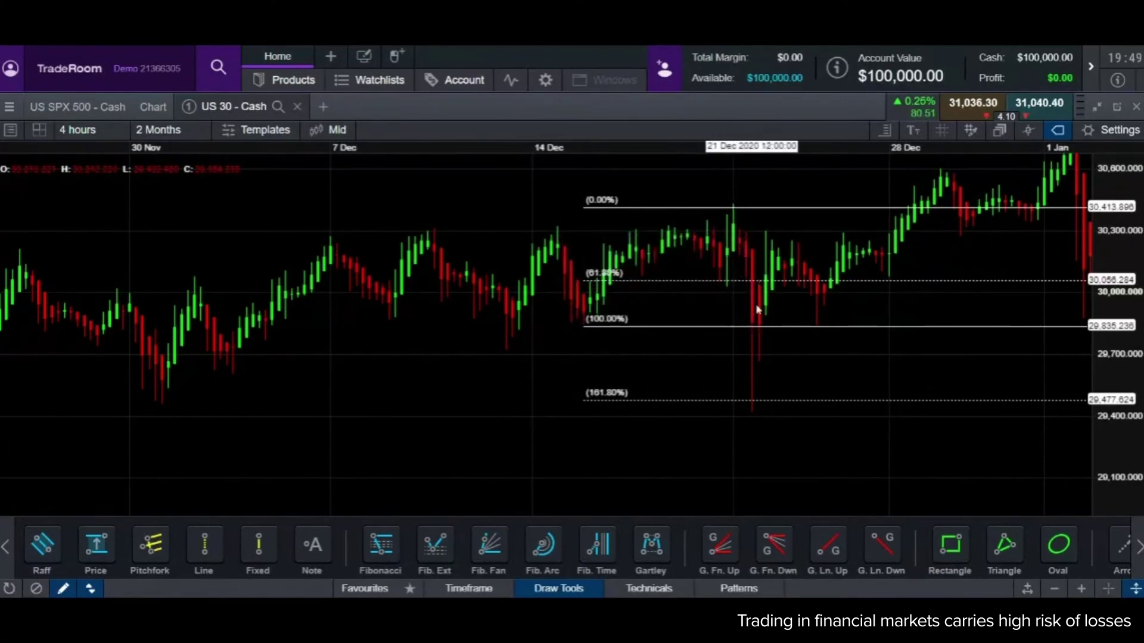
Inspect the Fibonacci's levels, from the 261.8% extension down to the lower levels
drag(757, 405, 755, 349)
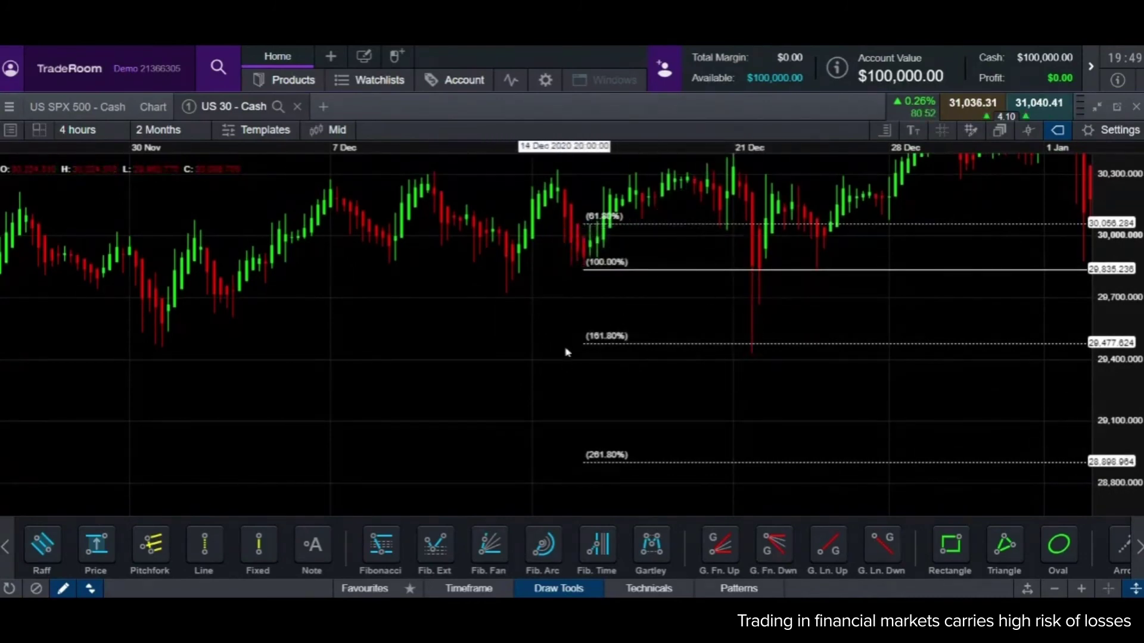
click(631, 344)
mouse_move(610, 337)
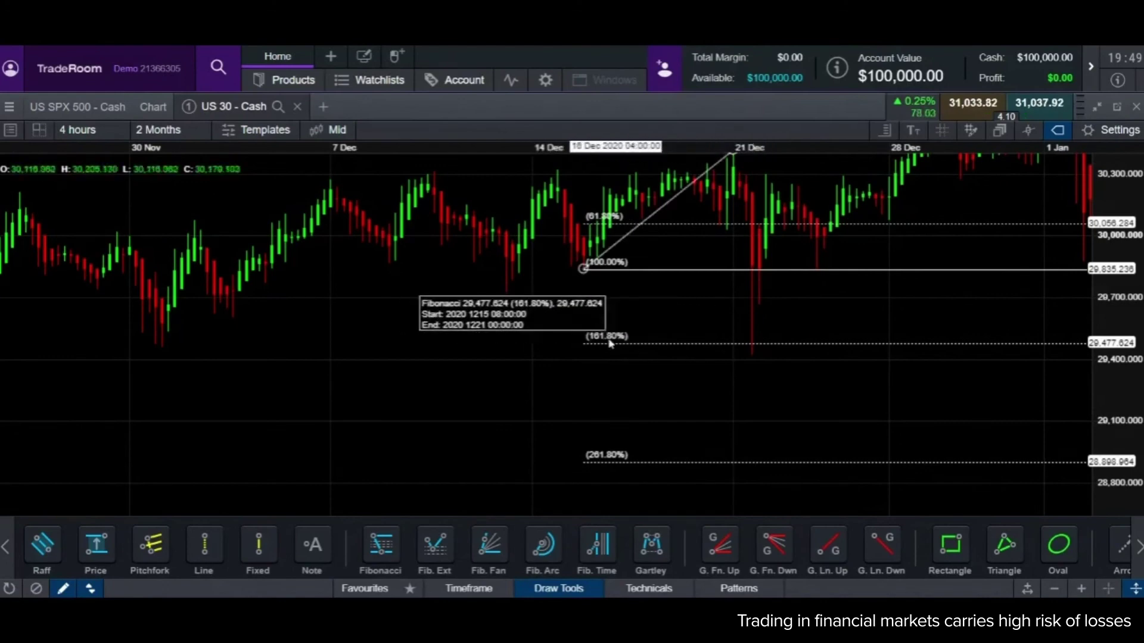
mouse_move(624, 464)
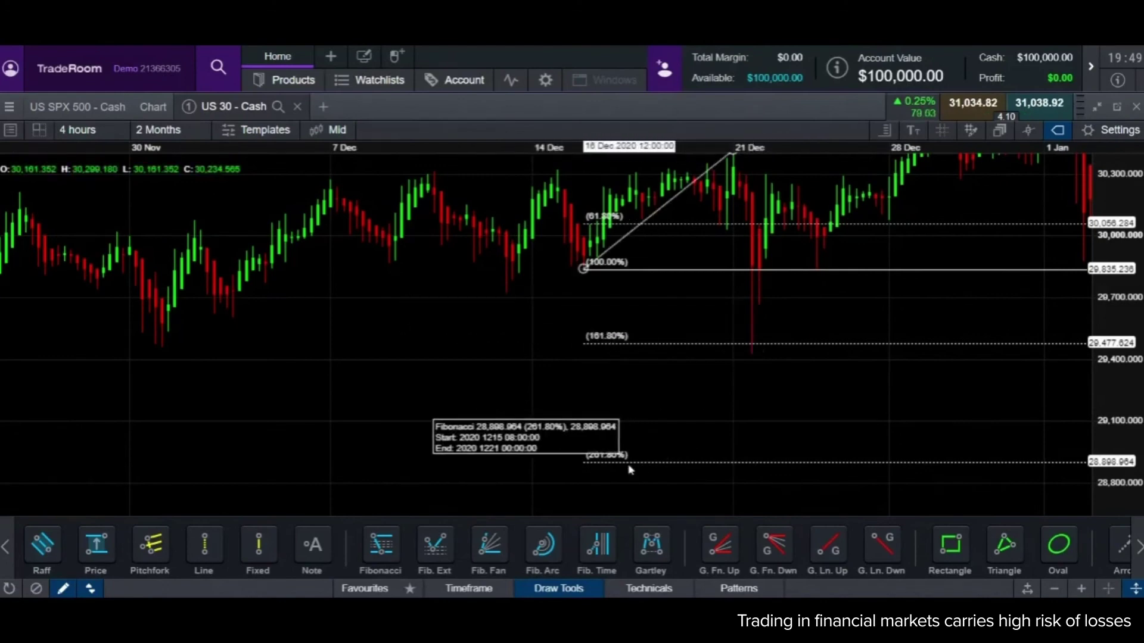
drag(643, 444, 643, 322)
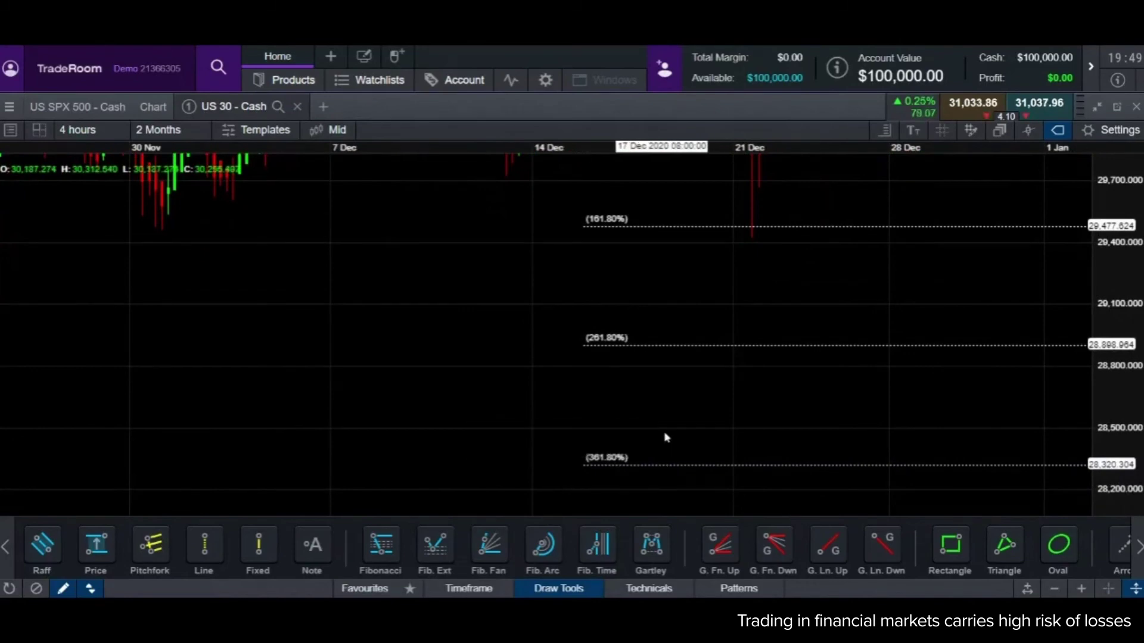
double_click(666, 392)
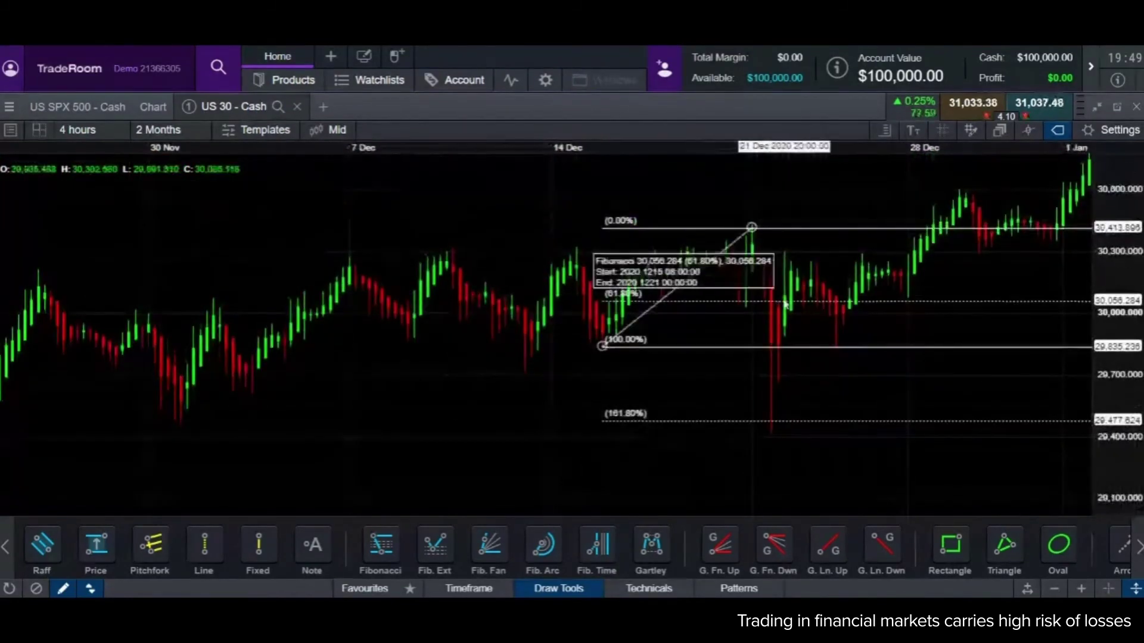
Check the 61.8% level, delete the Fibonacci, and pan to later January dates
click(739, 300)
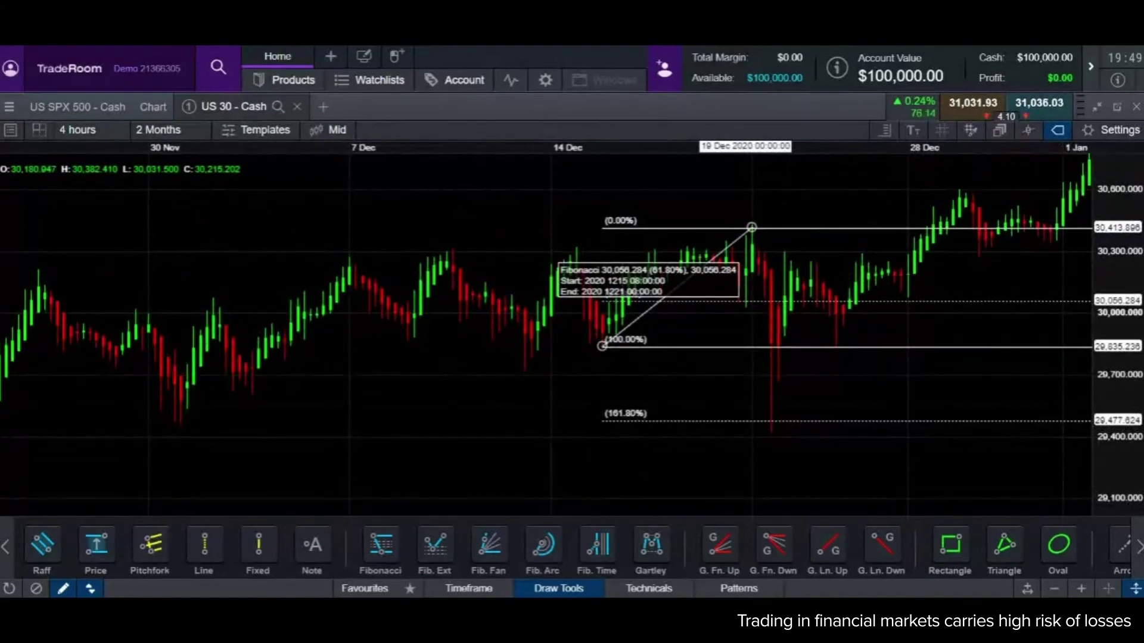
click(779, 326)
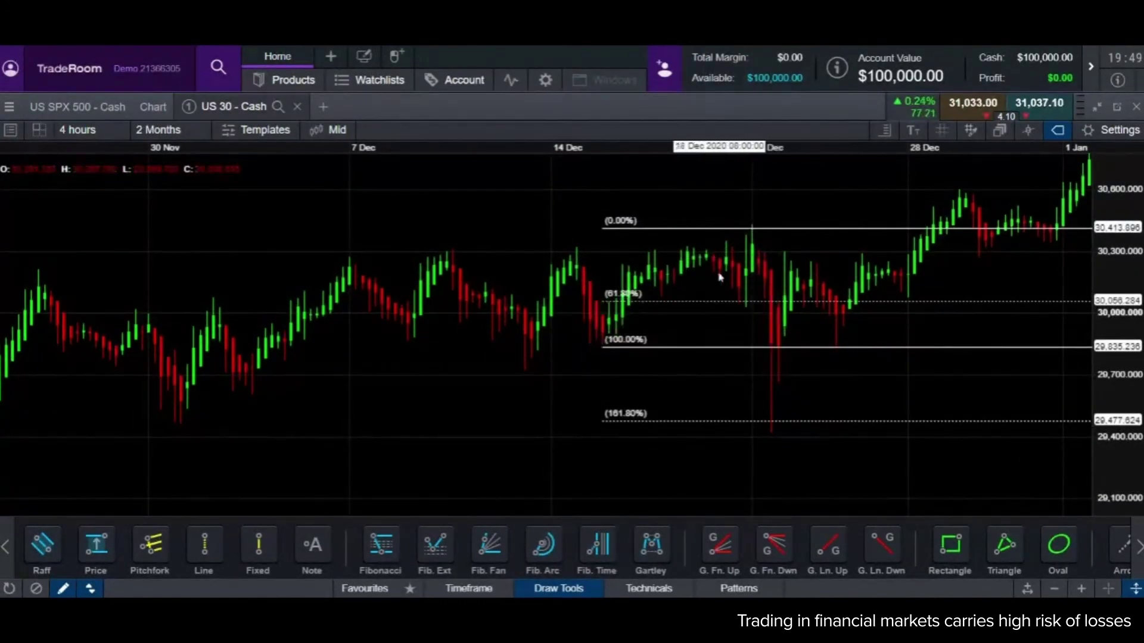
click(709, 301)
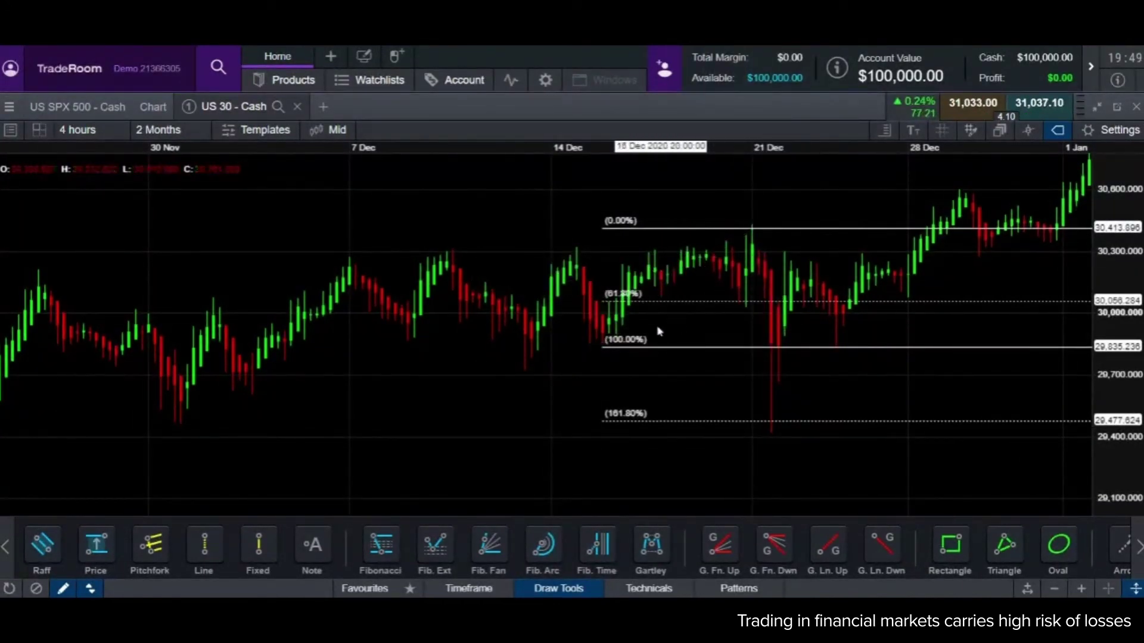
click(679, 323)
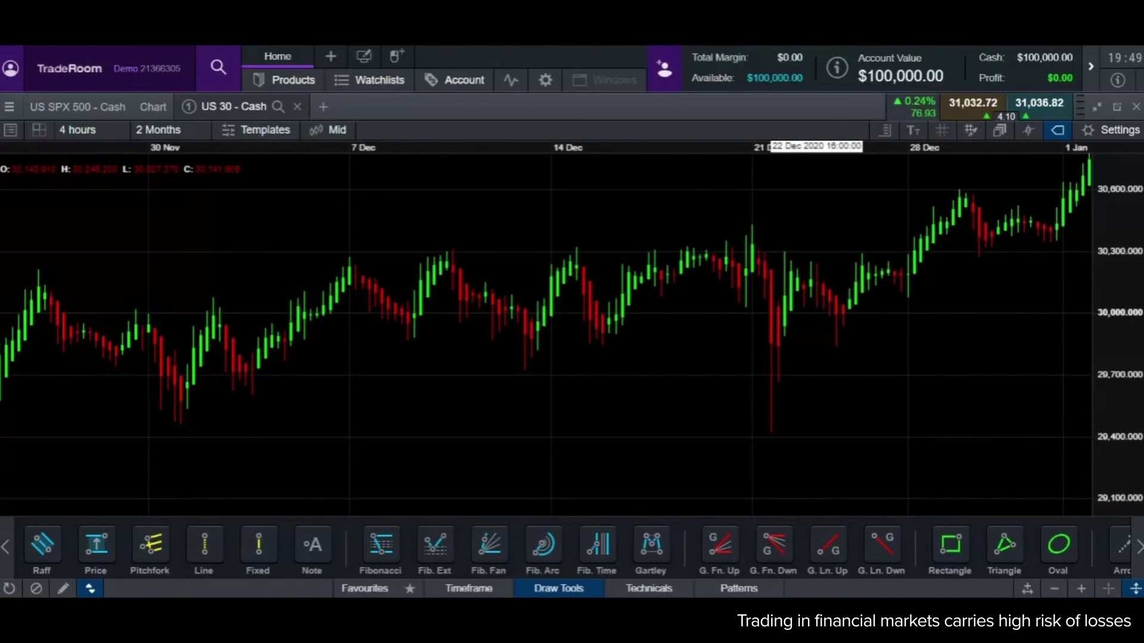
drag(927, 307, 761, 335)
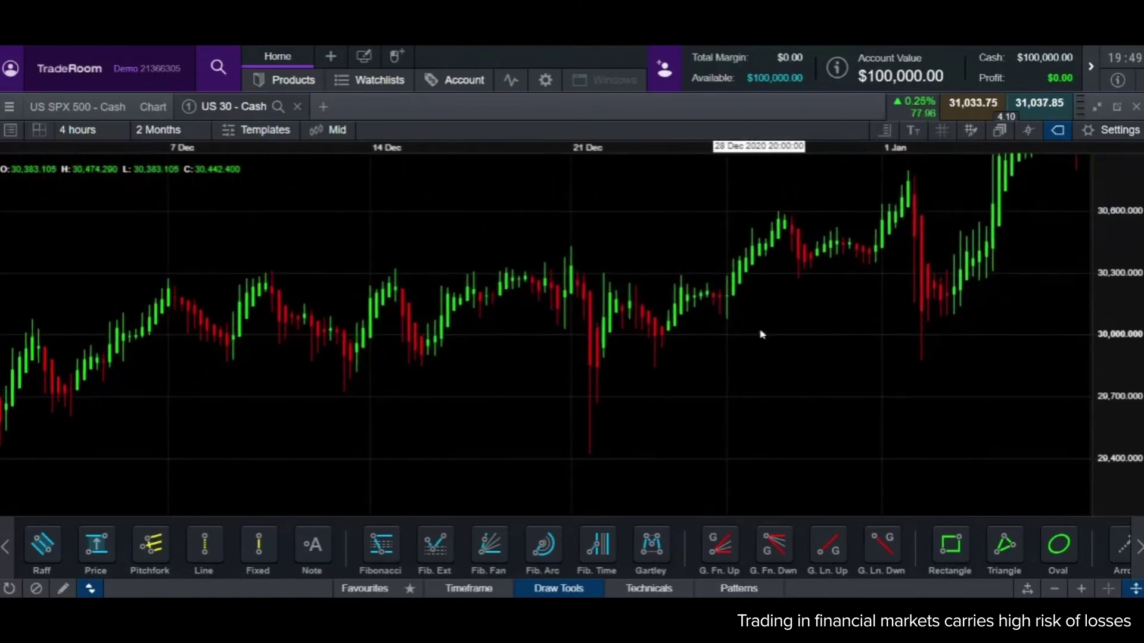
drag(828, 381, 802, 412)
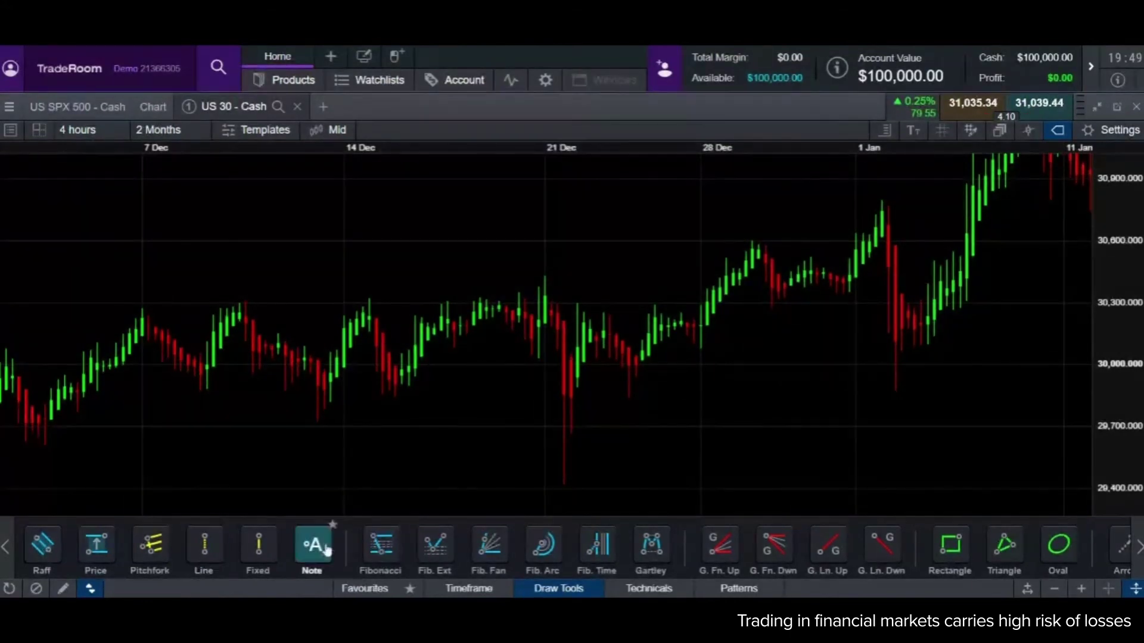
Draw a Fibonacci from the 30,793.995 early-January high down to the 29,868.139 late-December low
click(391, 557)
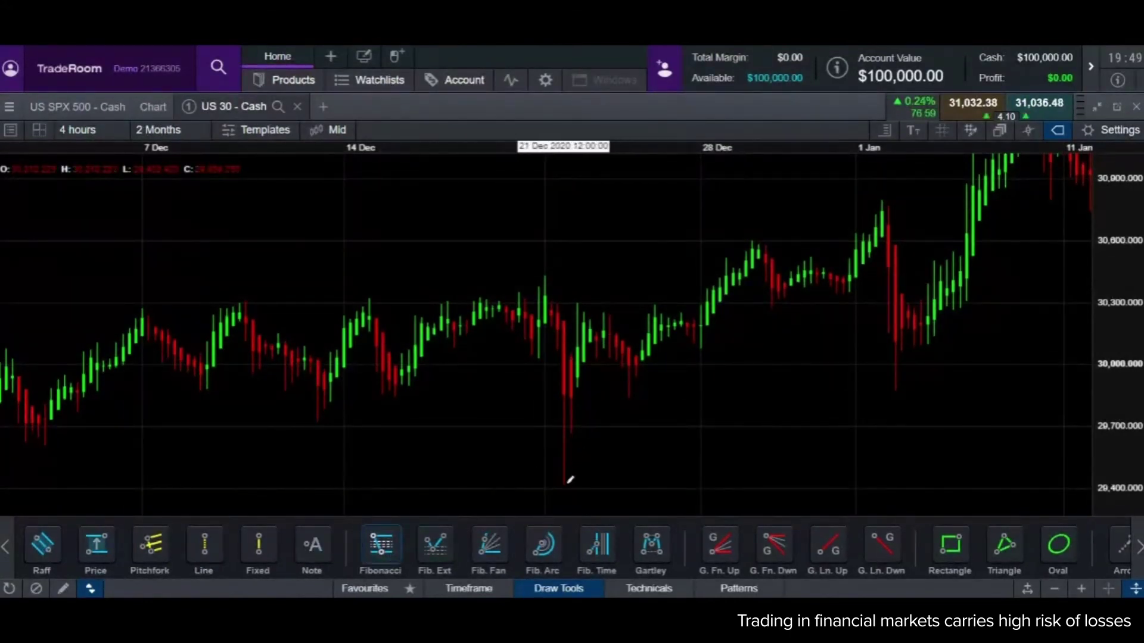
mouse_move(564, 482)
mouse_down()
mouse_move(748, 327)
mouse_move(834, 222)
mouse_move(886, 199)
mouse_up()
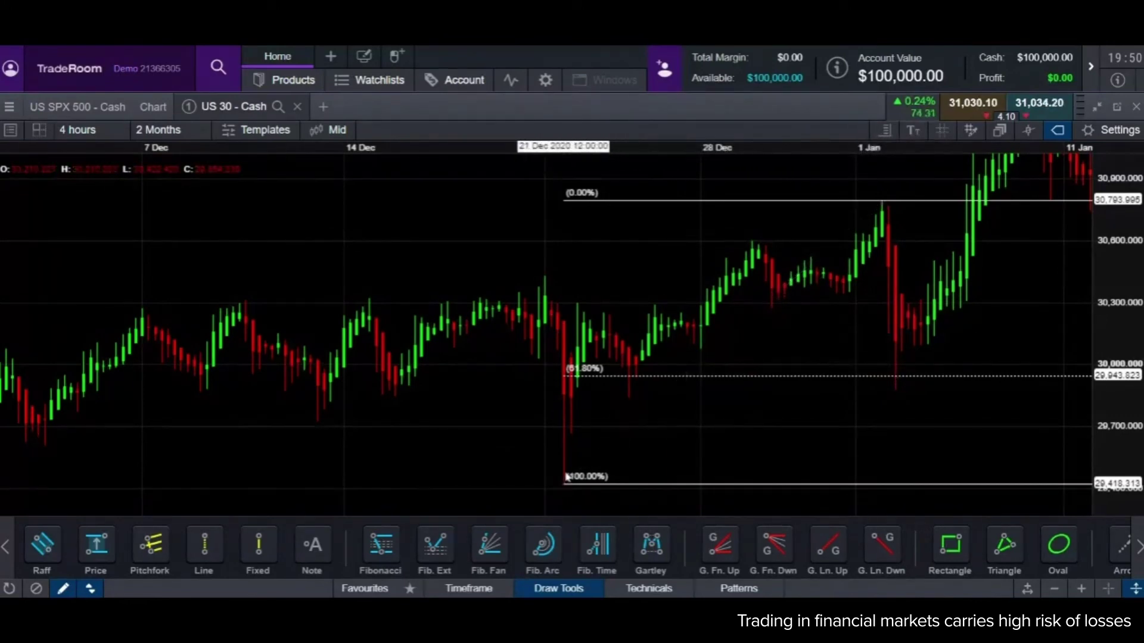
drag(566, 477, 418, 427)
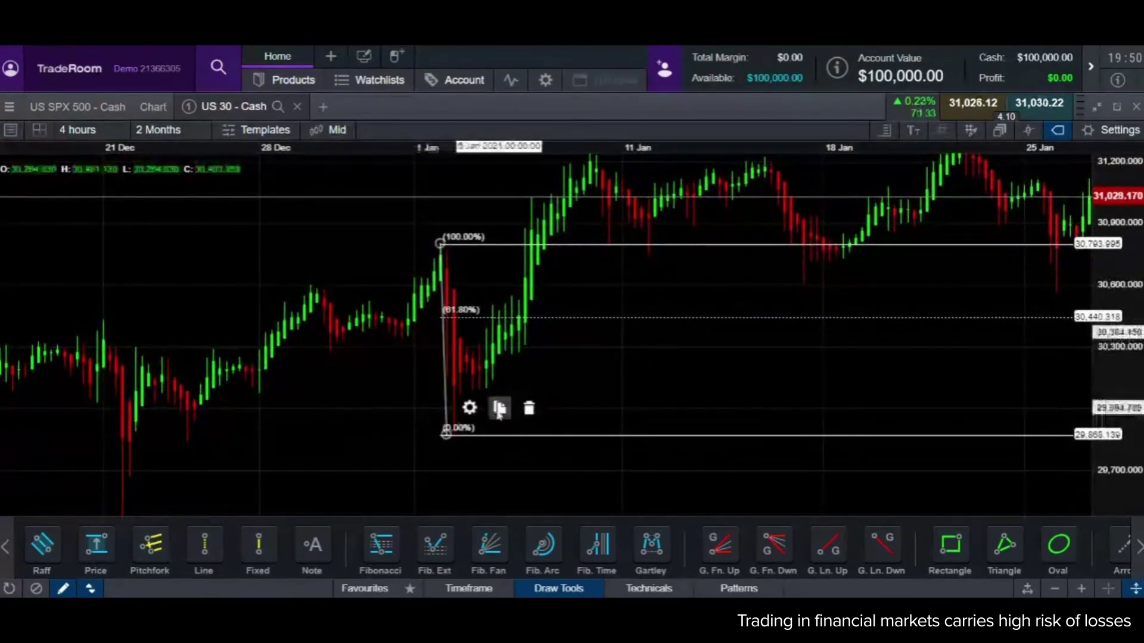
Delete the Fibonacci and change the chart interval from 4 hours to 5 minutes
click(528, 405)
scroll(548, 370, up, 5)
scroll(684, 383, up, 4)
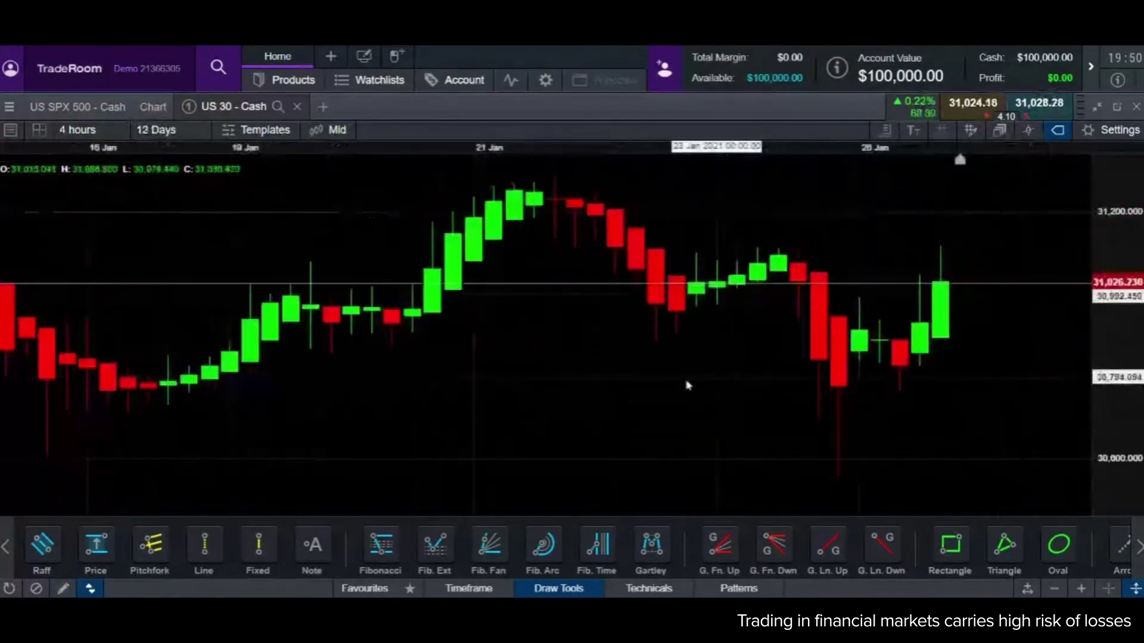
scroll(548, 314, down, 3)
click(83, 129)
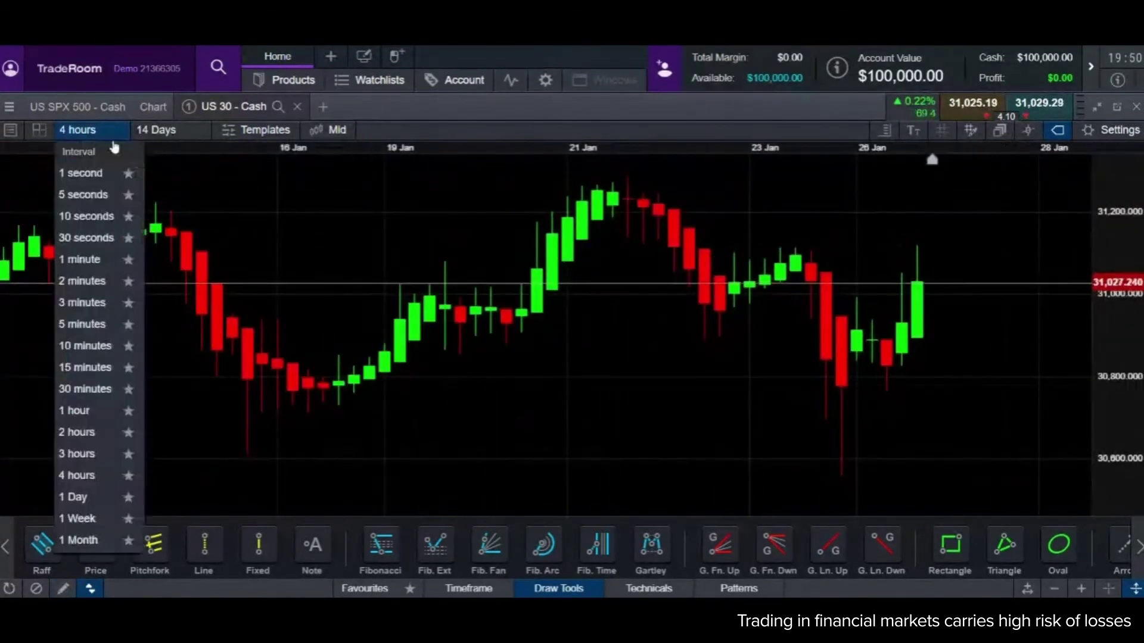
click(90, 327)
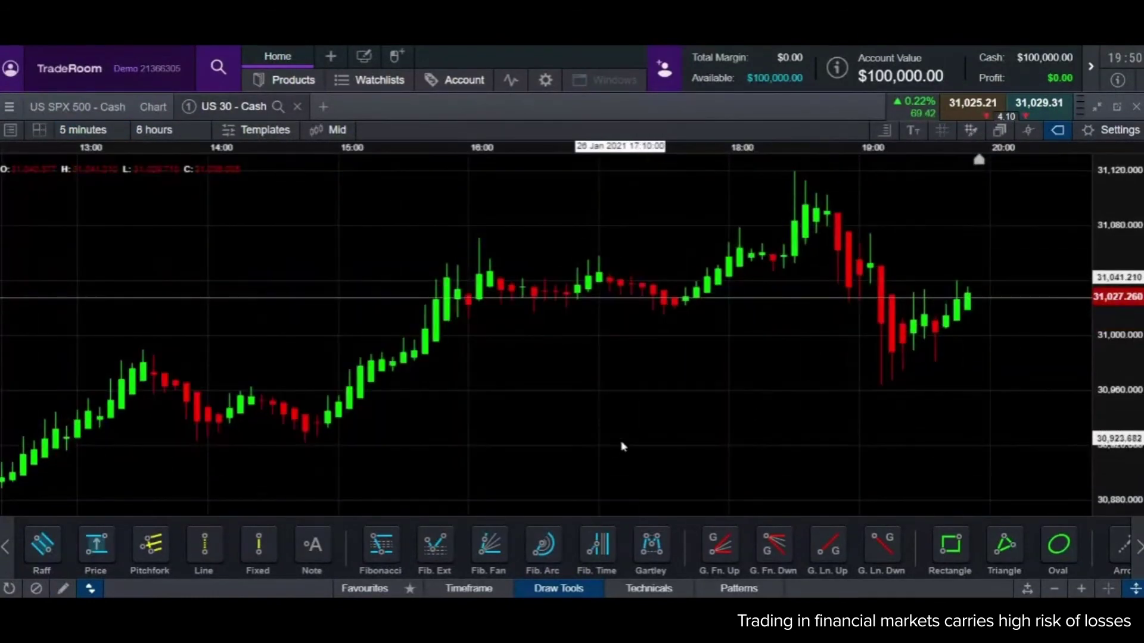
Draw a Fibonacci from the 26 Jan 30,921.062 low to the 31,117.588 high
click(376, 548)
mouse_move(304, 443)
mouse_down()
mouse_move(721, 235)
mouse_move(811, 173)
mouse_move(796, 172)
mouse_up()
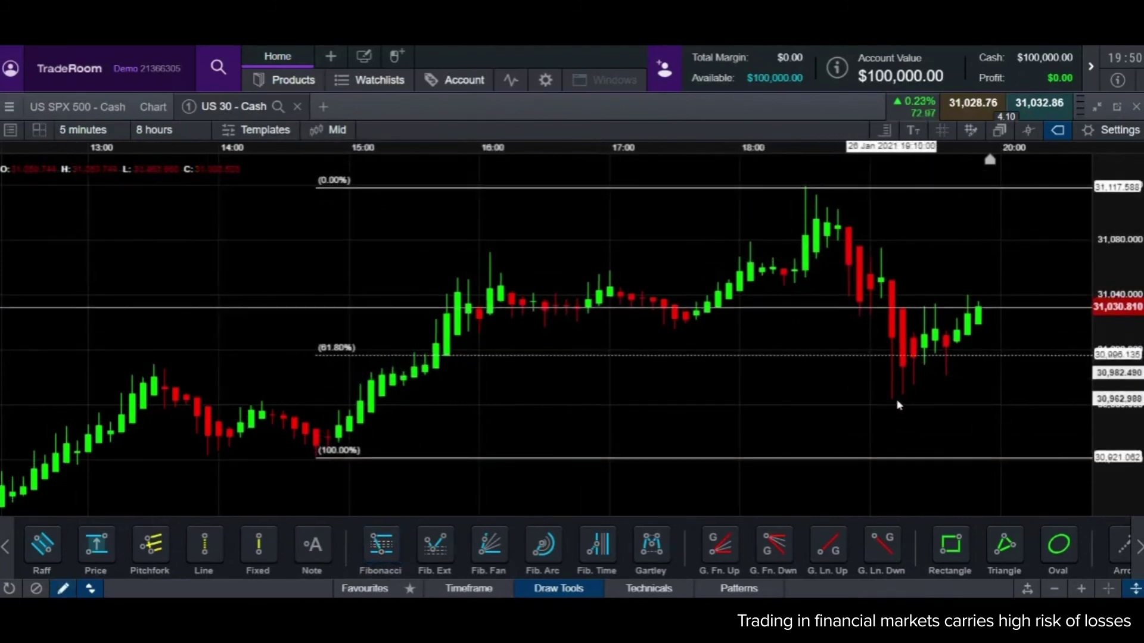
scroll(710, 417, down, 2)
scroll(602, 375, up, 1)
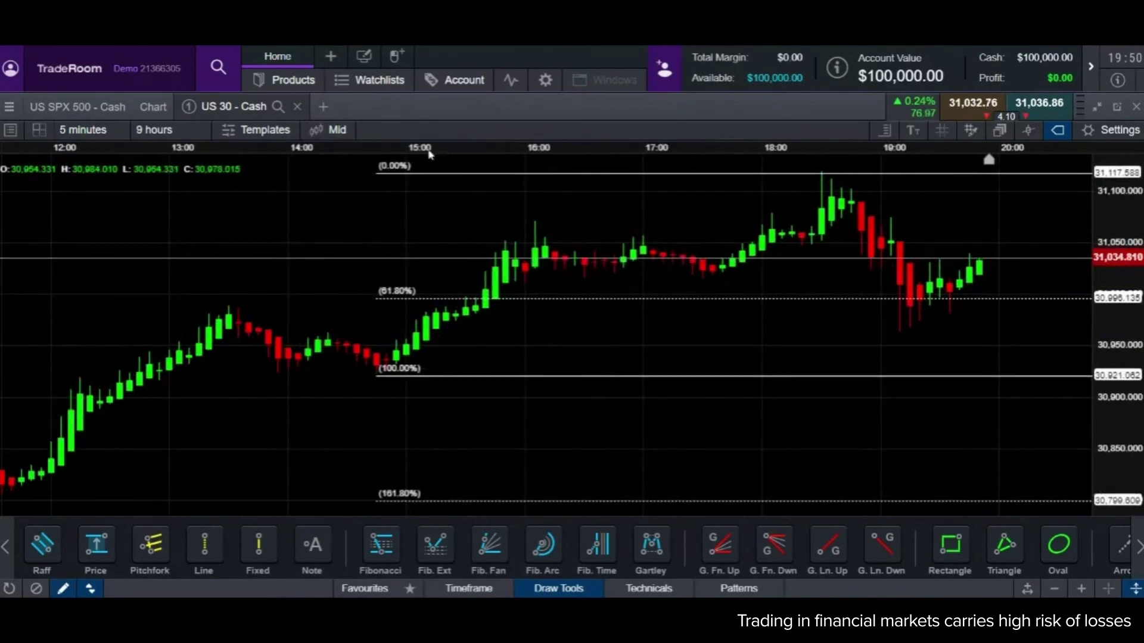
scroll(977, 355, up, 2)
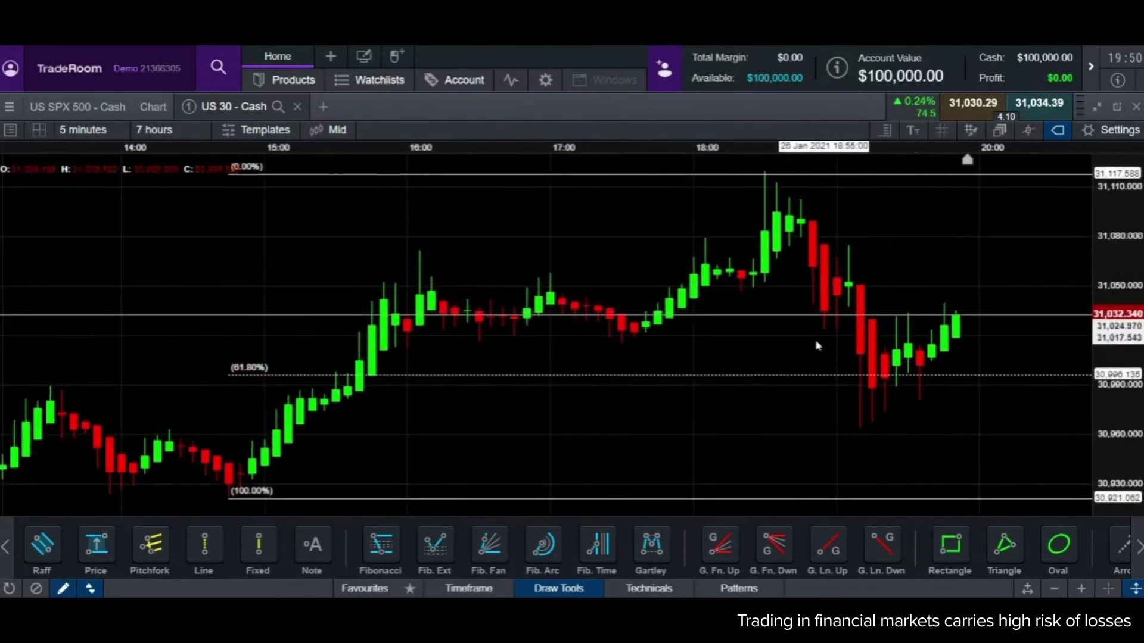
click(229, 497)
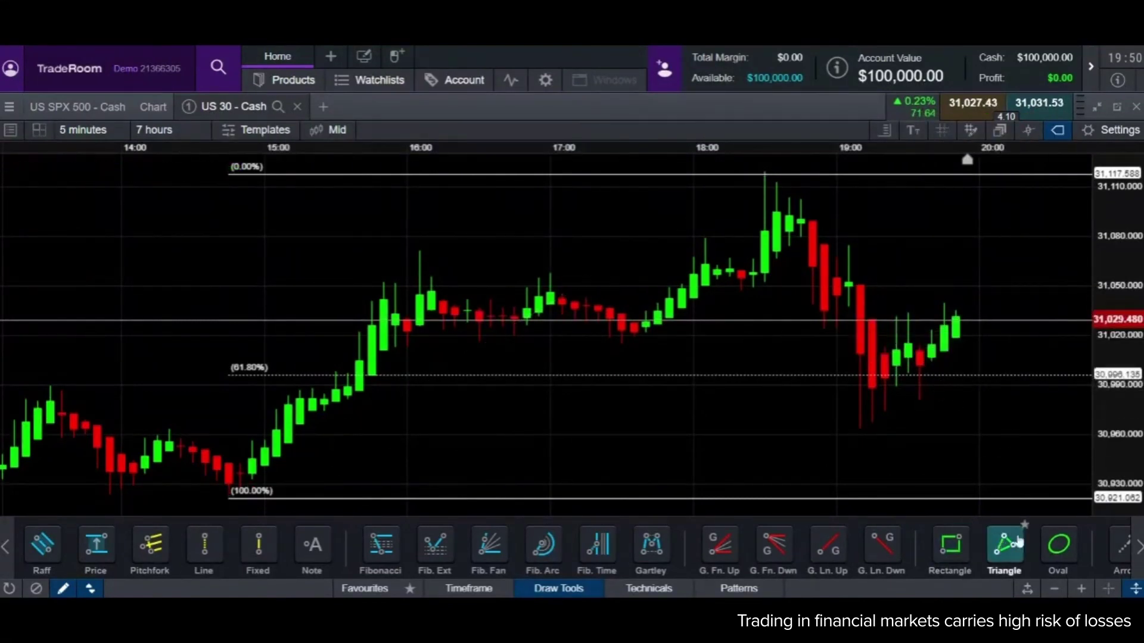
Draw a green oval around the 19:00 dip onto the 61.8% level, showing 10 hours
click(1059, 545)
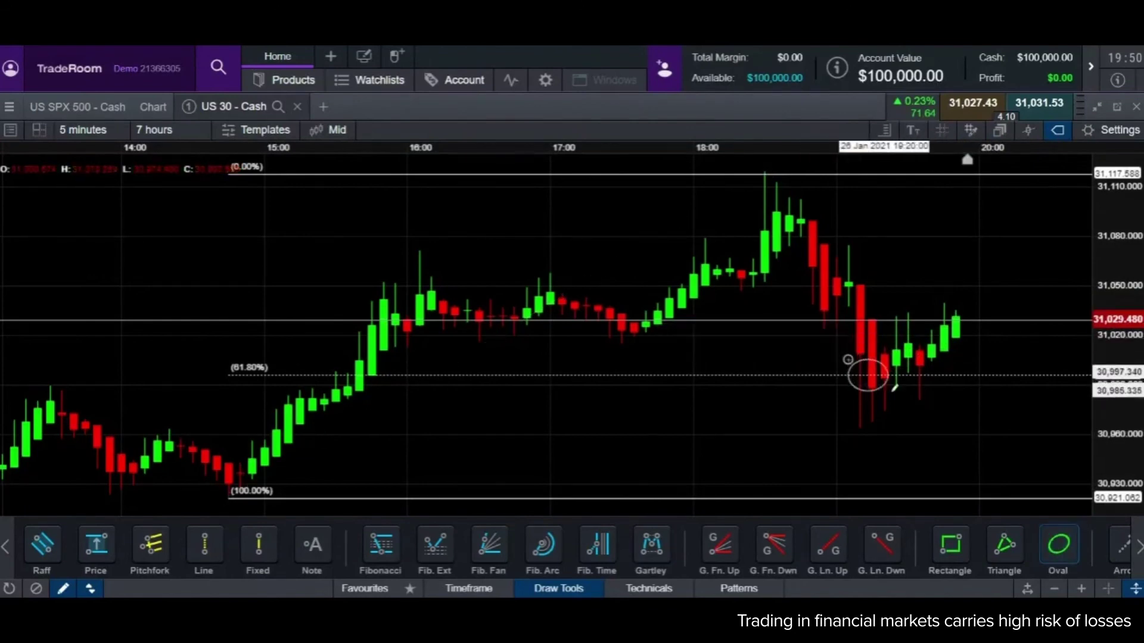
drag(715, 439, 717, 408)
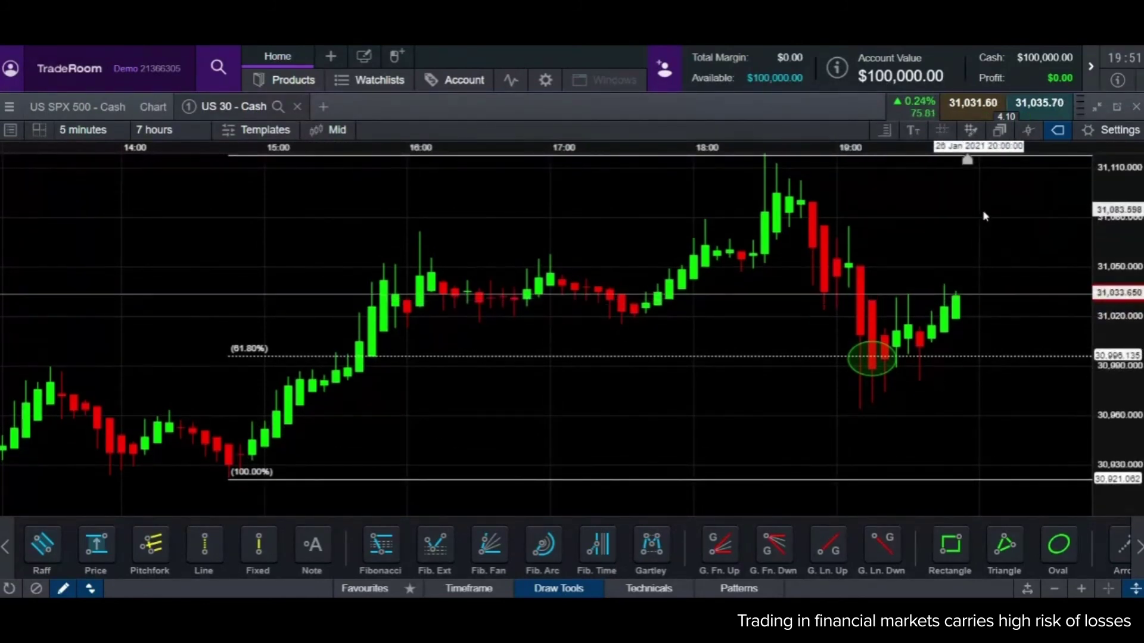
scroll(800, 458, up, 1)
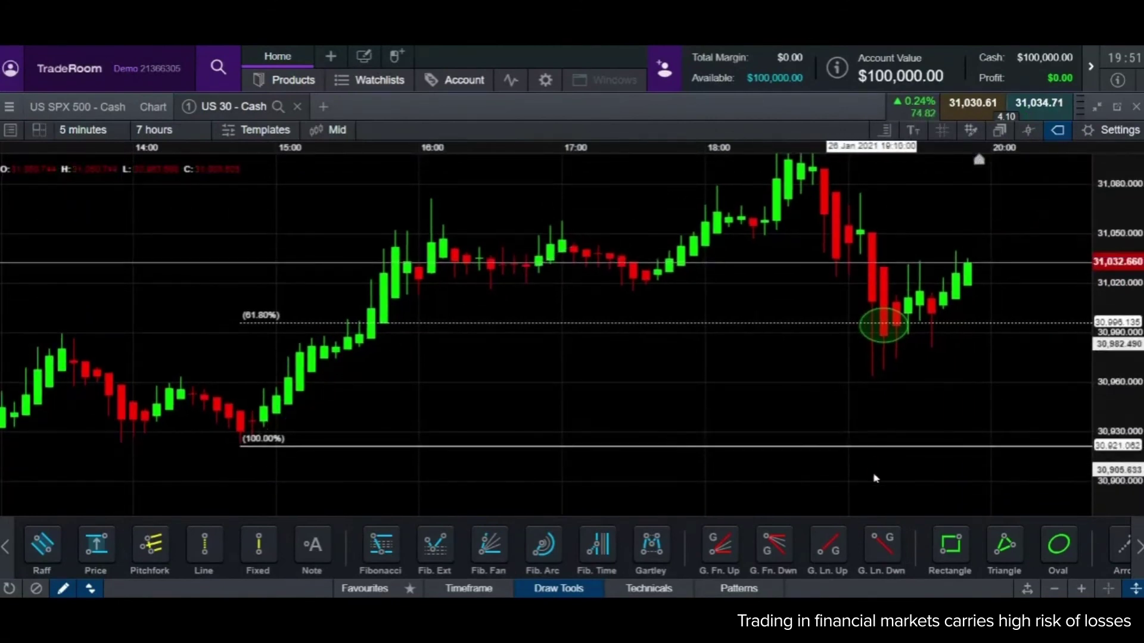
scroll(924, 470, down, 3)
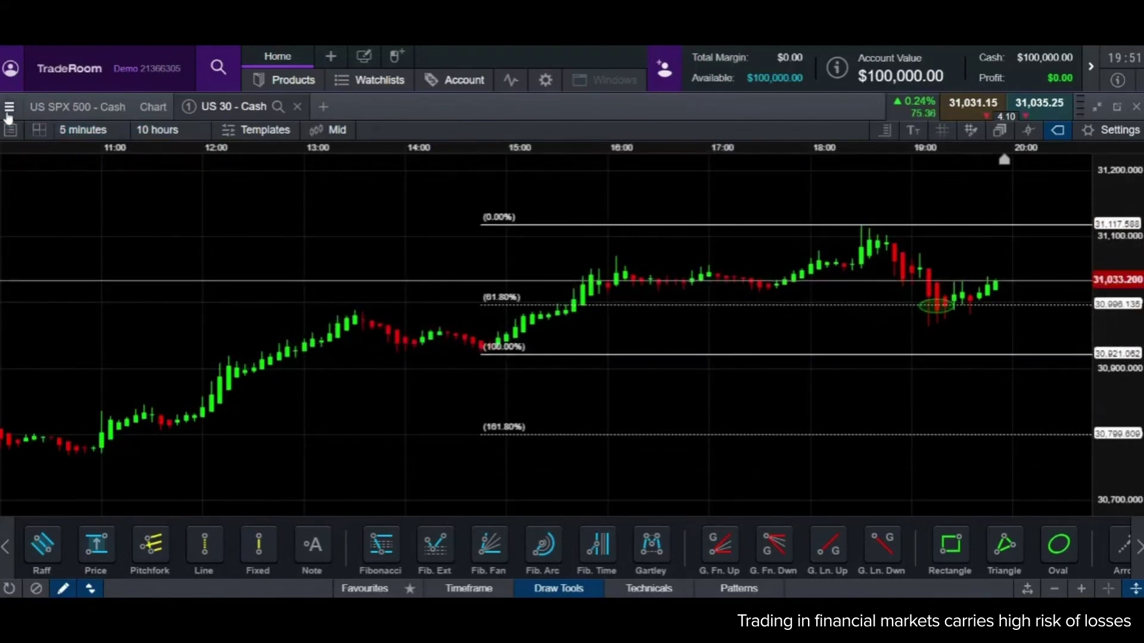
Open the trade ticket beside the chart and set the order type to Limit
click(239, 107)
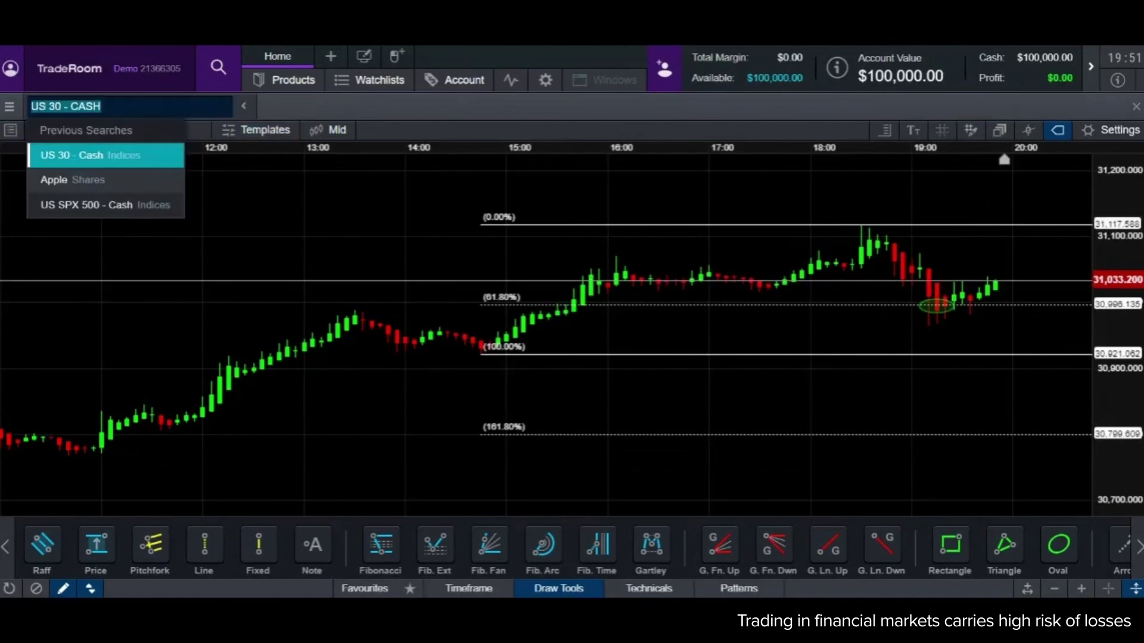
key(Escape)
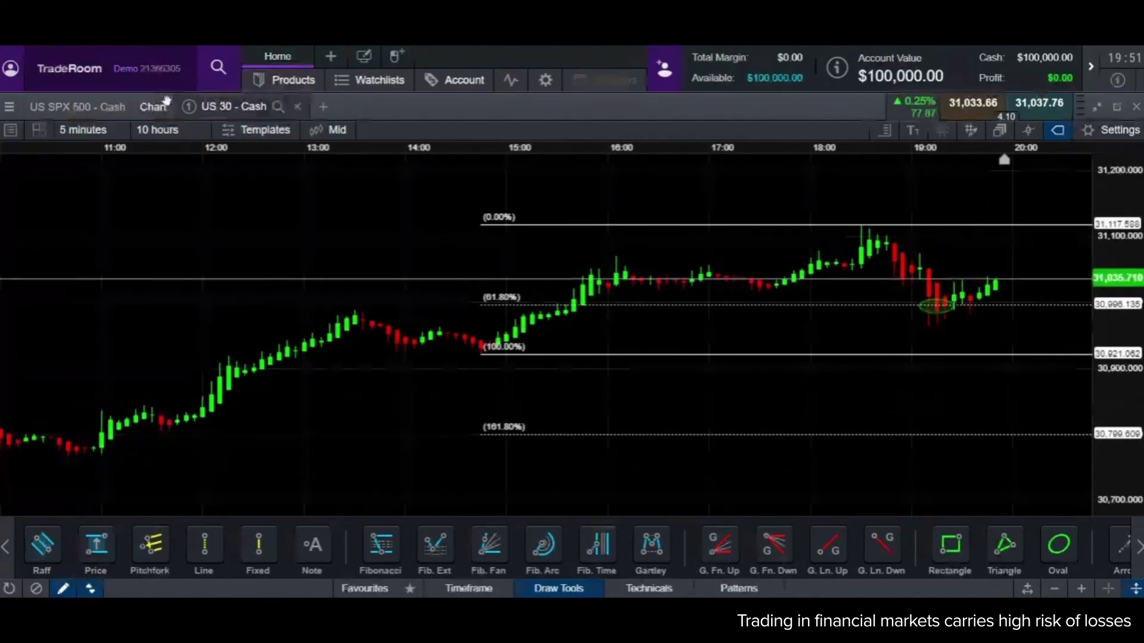
click(8, 107)
click(134, 156)
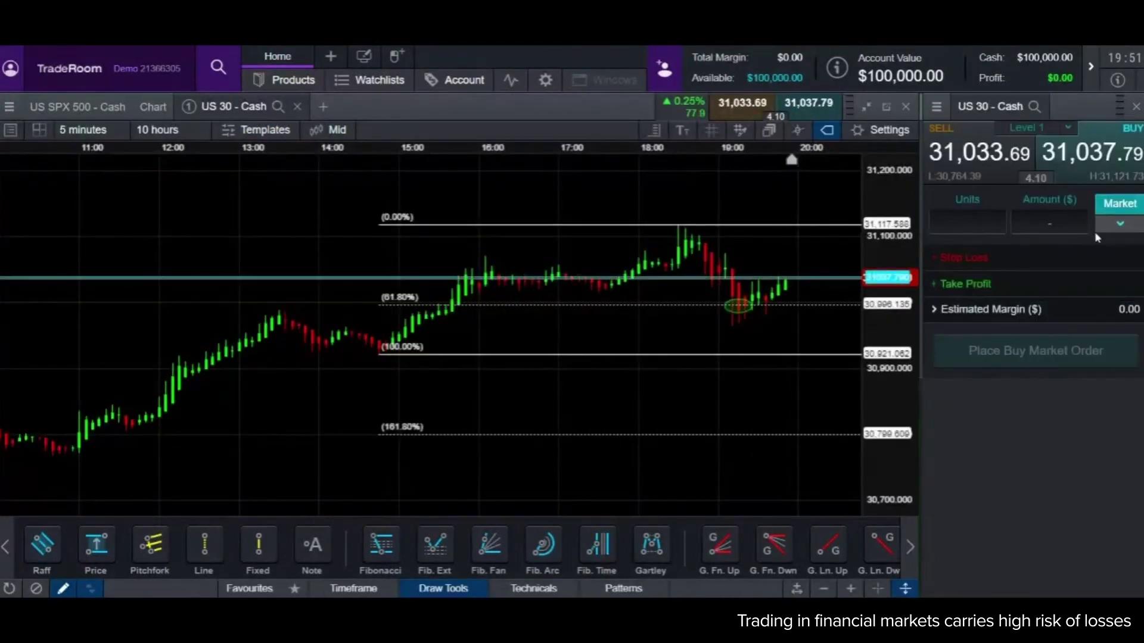
click(1119, 203)
click(1107, 263)
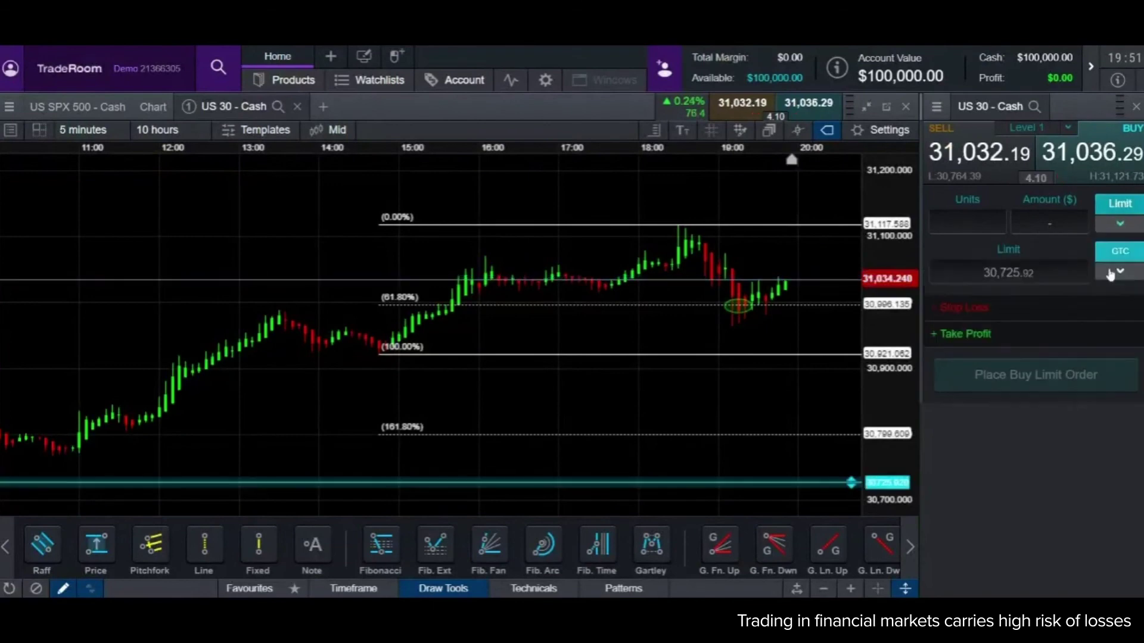
Add a stop loss, drag the limit and stop lines, and confirm the 100,000 amount
click(971, 308)
drag(849, 398, 850, 266)
drag(852, 409, 856, 368)
scroll(797, 331, up, 3)
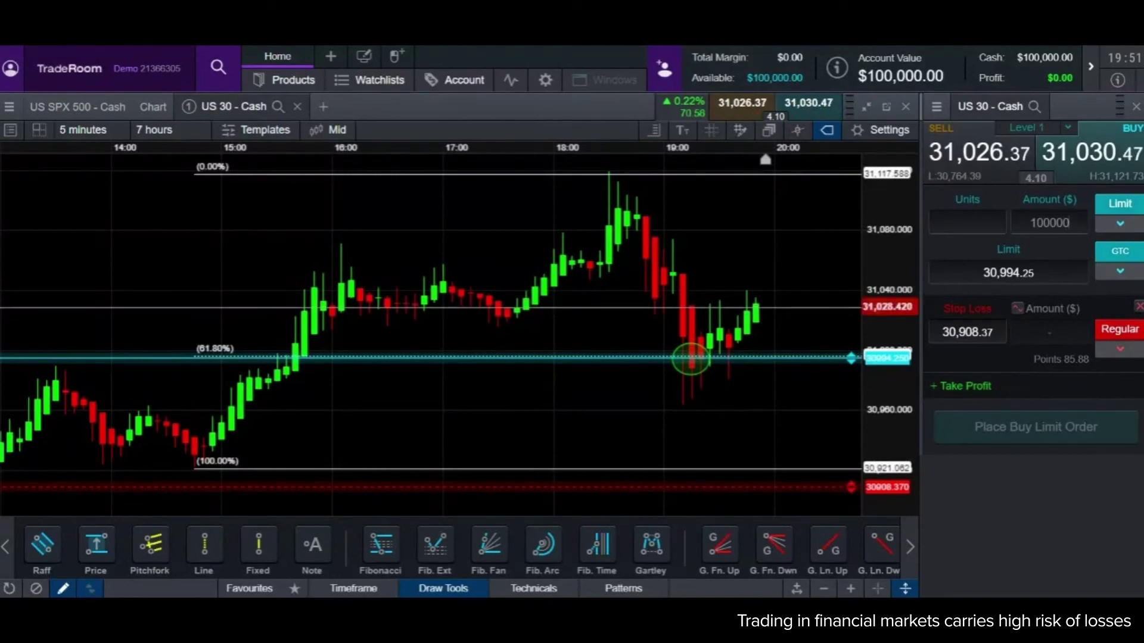
click(967, 222)
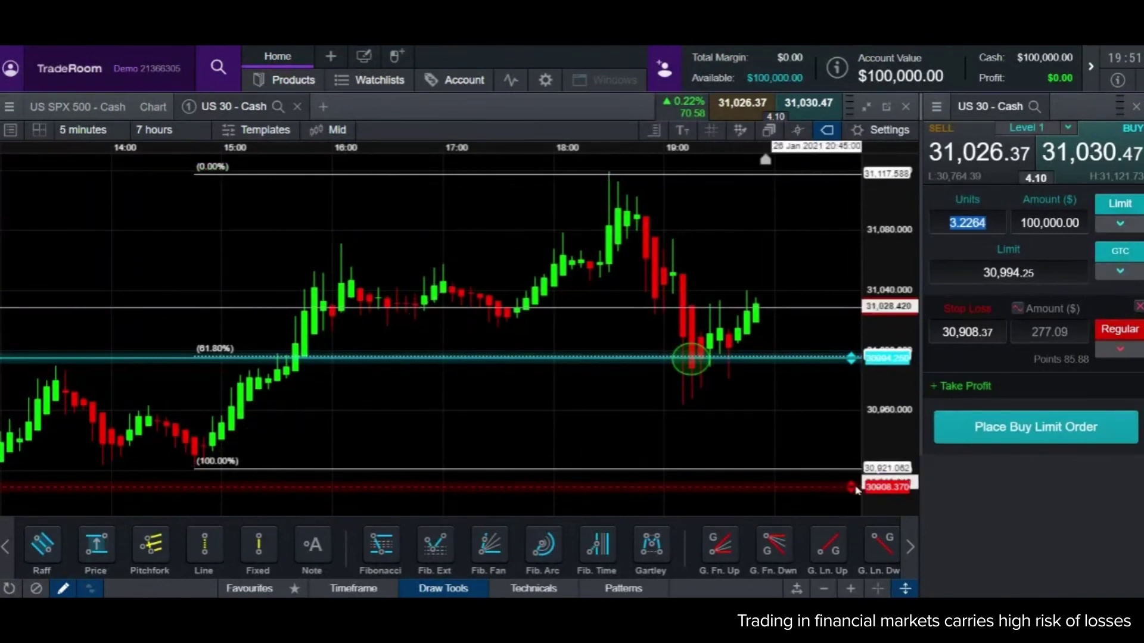
Fine-tune limit to 30,996.37 and stop loss to 30,918.41, and add take profit at 31,117.80
drag(851, 488, 851, 472)
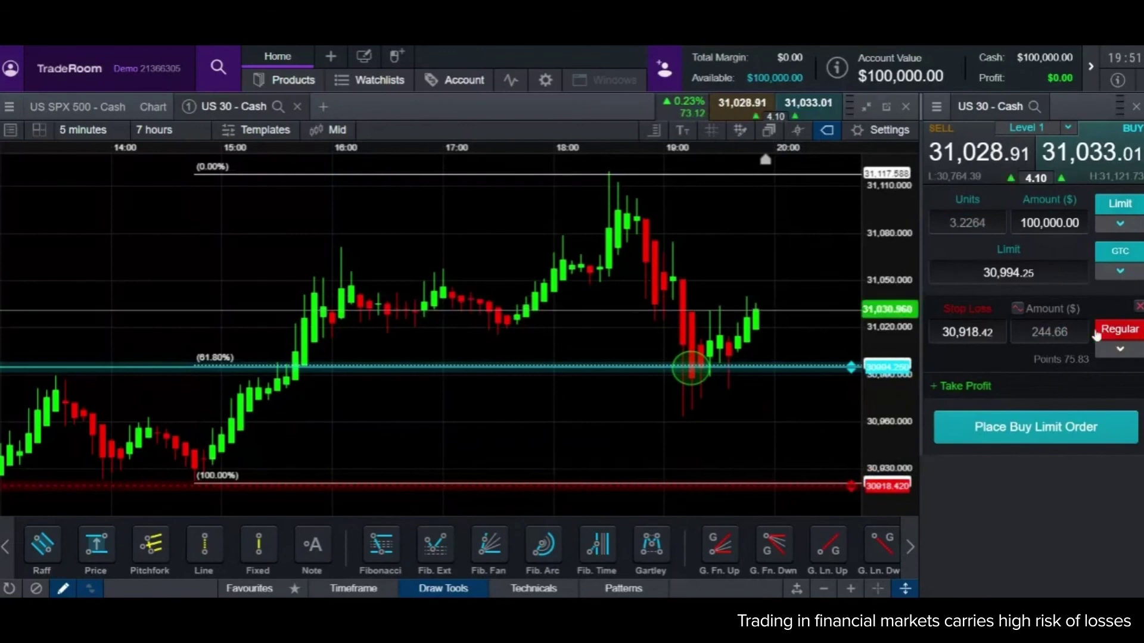
mouse_move(851, 366)
mouse_down()
mouse_move(855, 385)
mouse_move(850, 369)
mouse_up()
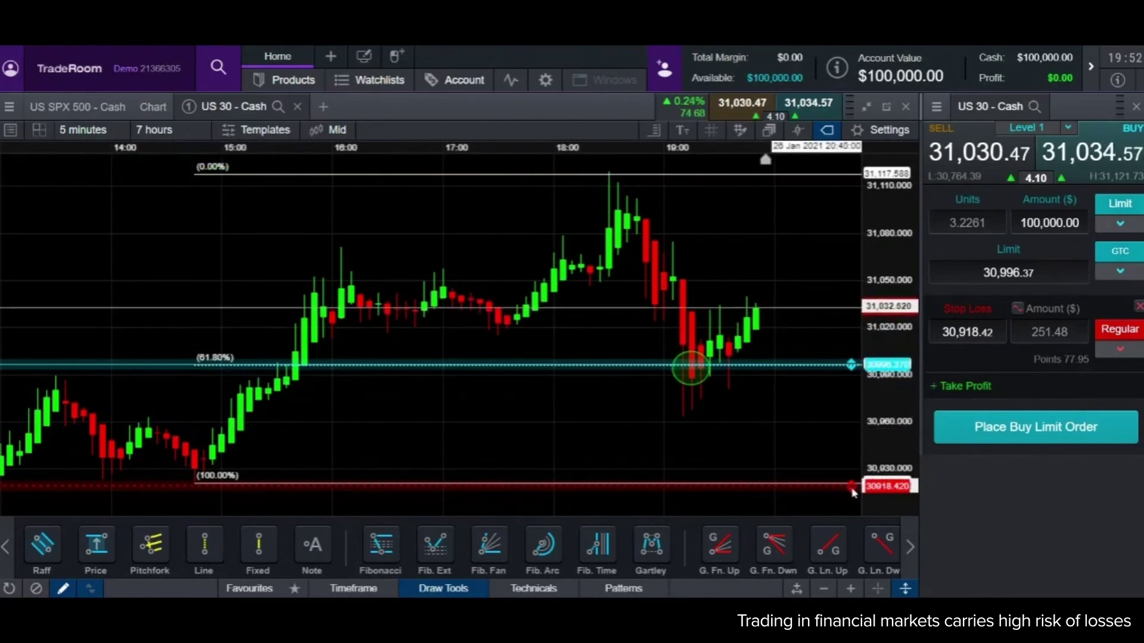
drag(851, 487, 858, 493)
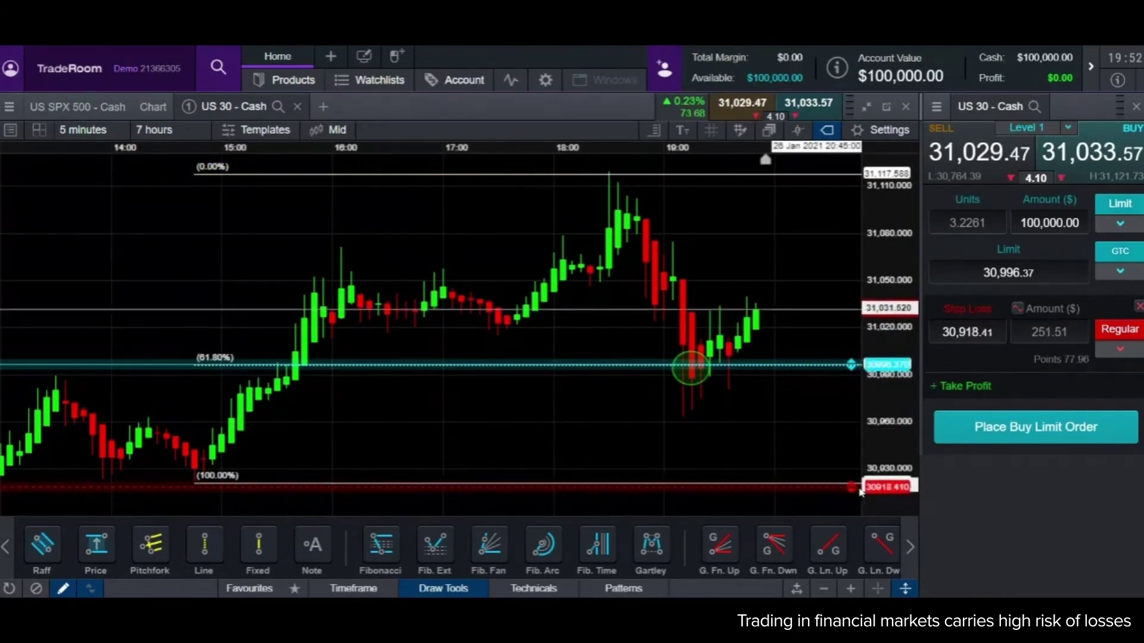
scroll(733, 432, down, 2)
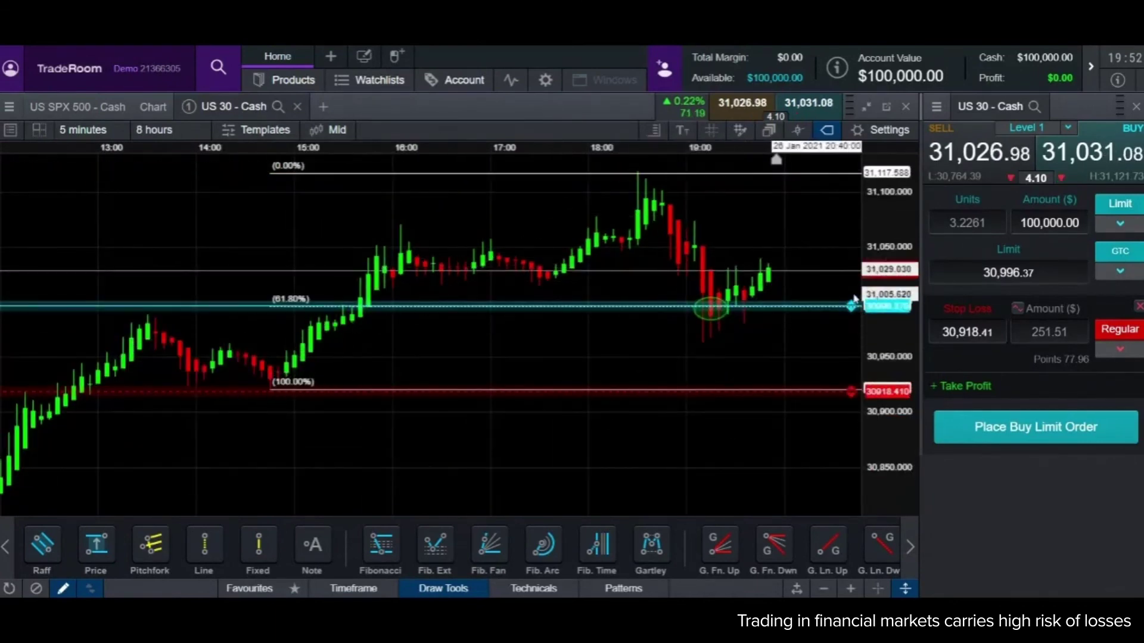
click(968, 386)
drag(851, 225, 859, 178)
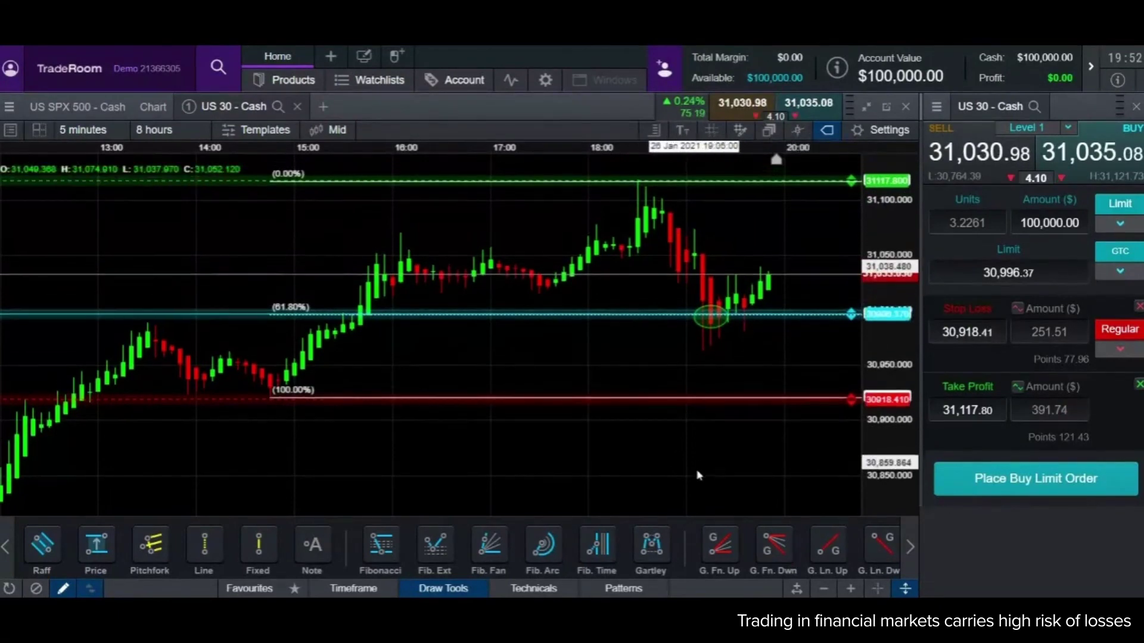
Re-anchor the Fibonacci onto the most recent swing high and low
click(698, 483)
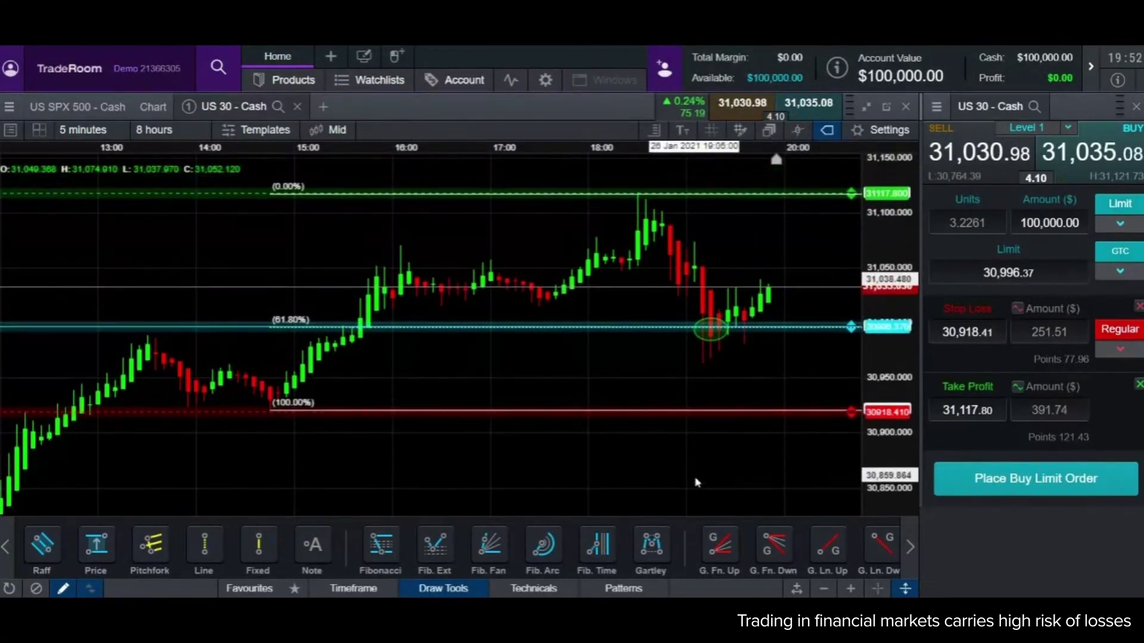
click(273, 408)
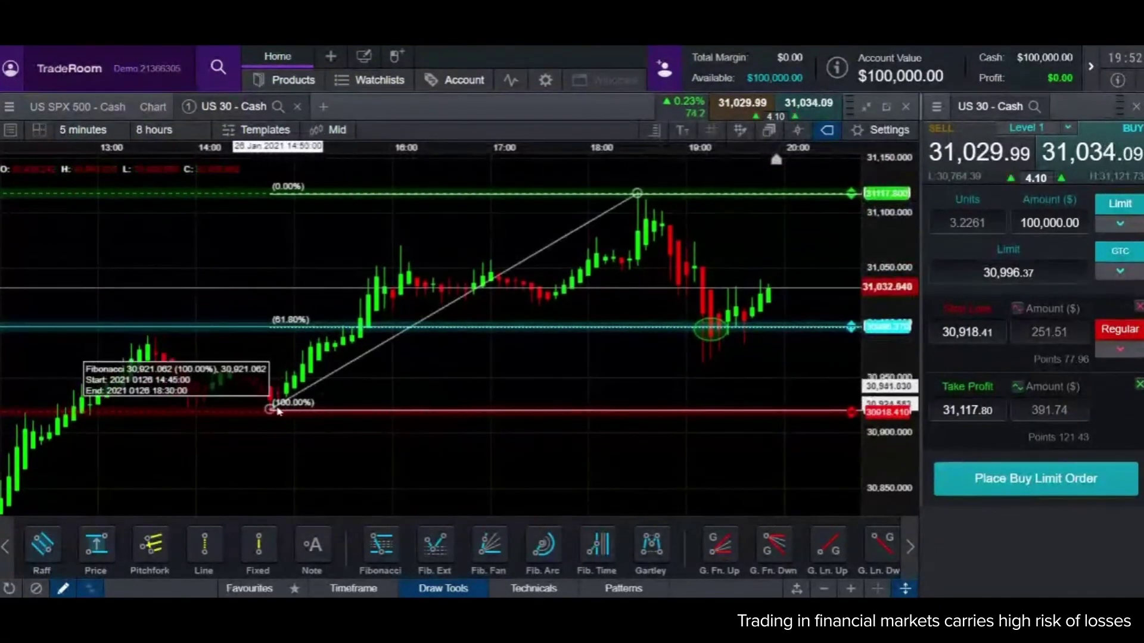
drag(273, 408, 703, 364)
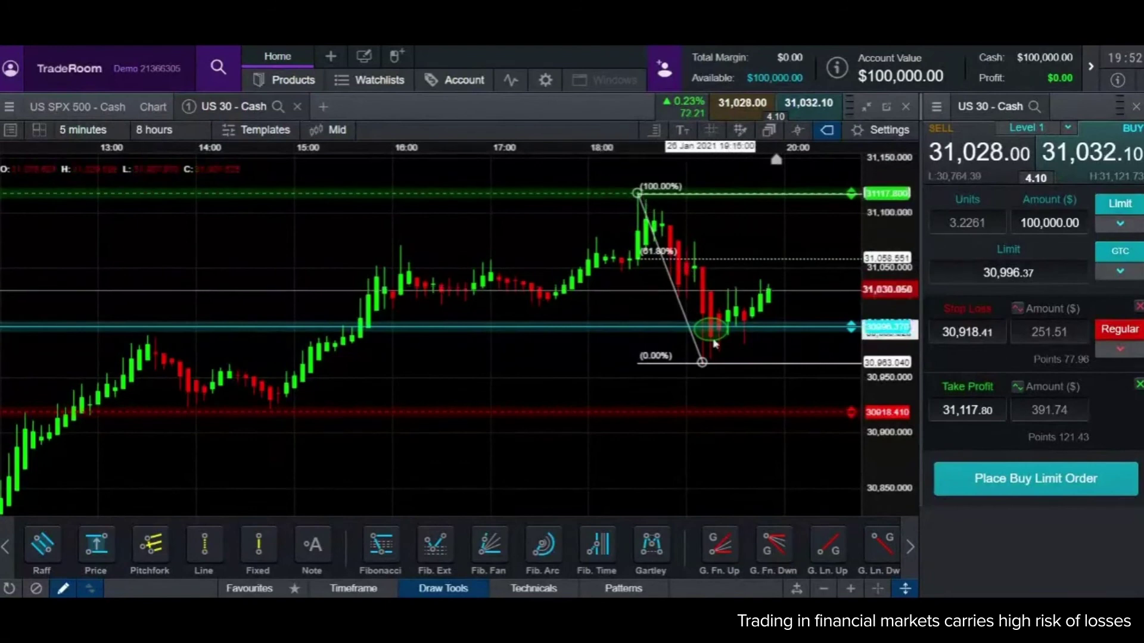
mouse_move(851, 198)
mouse_down()
mouse_move(856, 220)
mouse_move(856, 204)
mouse_up()
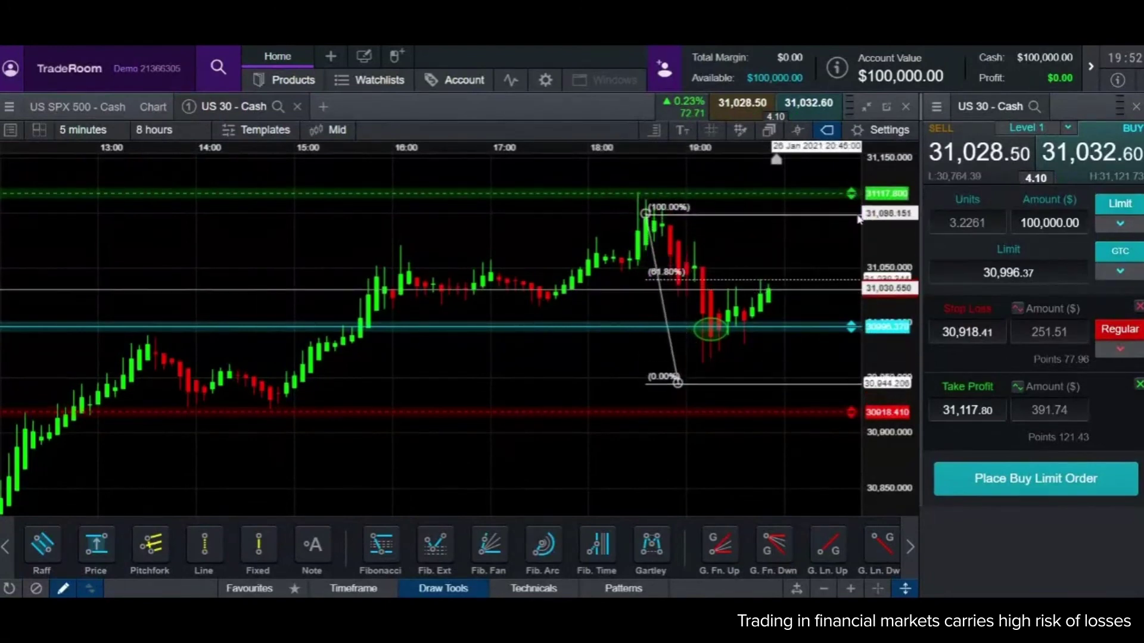
mouse_move(702, 366)
mouse_down()
mouse_move(651, 366)
mouse_move(693, 361)
mouse_up()
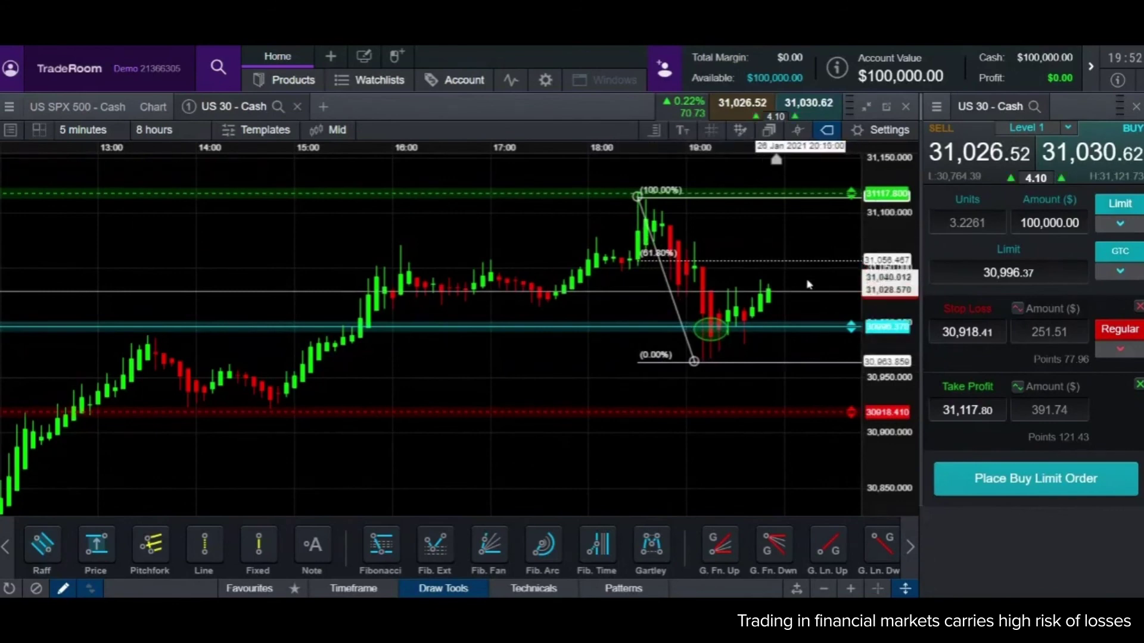
drag(856, 327, 857, 339)
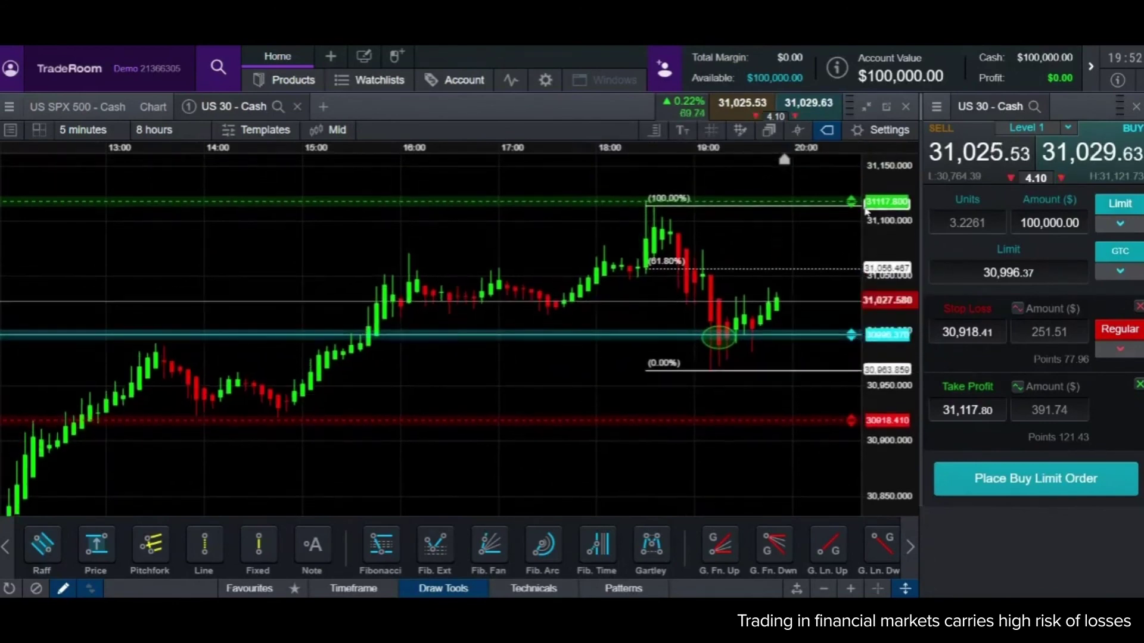
Raise the take profit to 31,204.60 at the 161.8% Fibonacci extension
drag(852, 202, 857, 277)
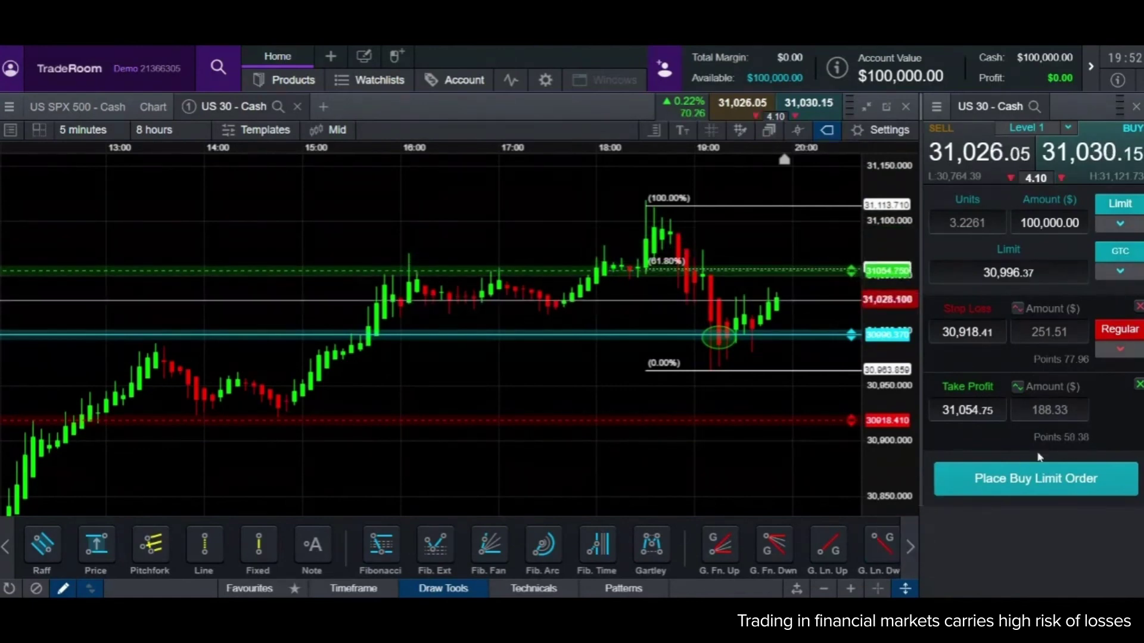
double_click(1041, 331)
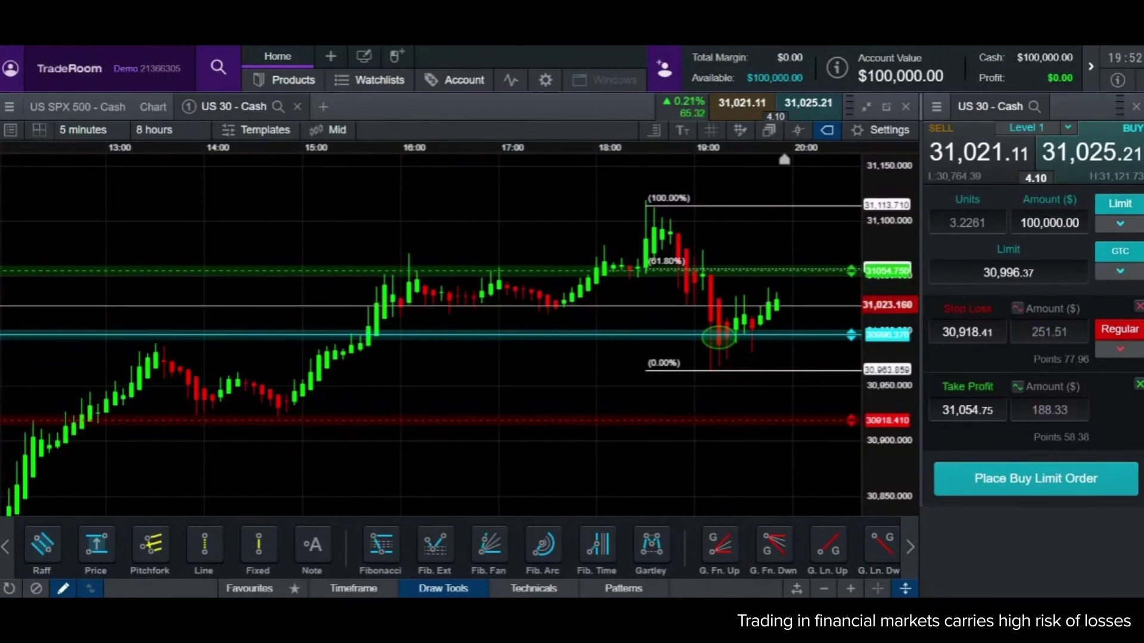
drag(856, 274, 852, 209)
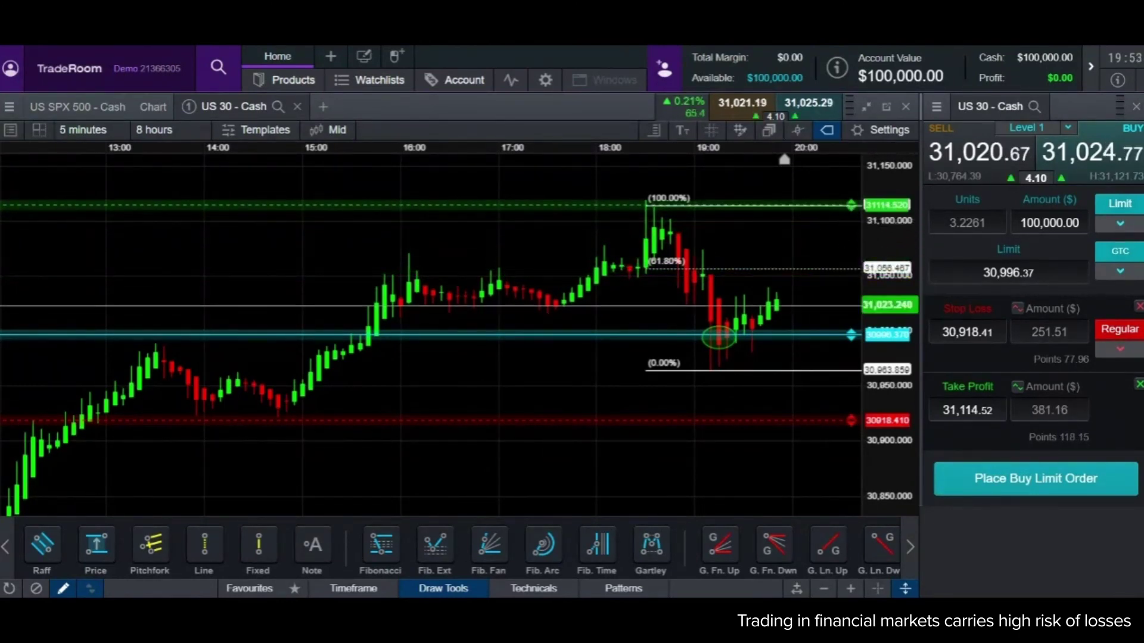
drag(492, 250, 493, 320)
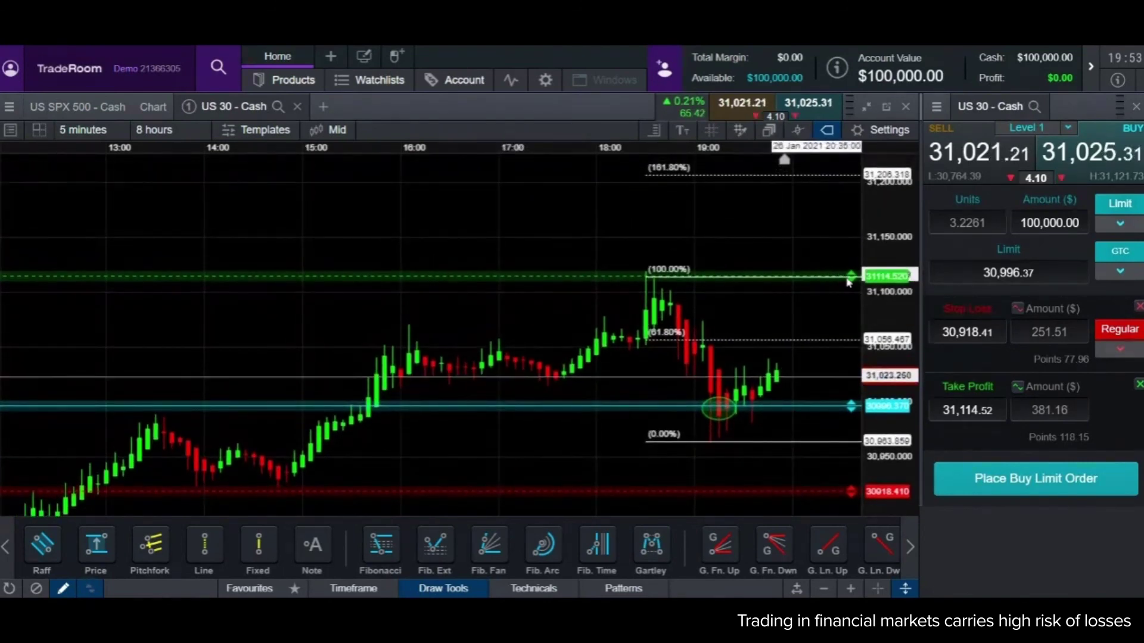
drag(851, 276, 849, 182)
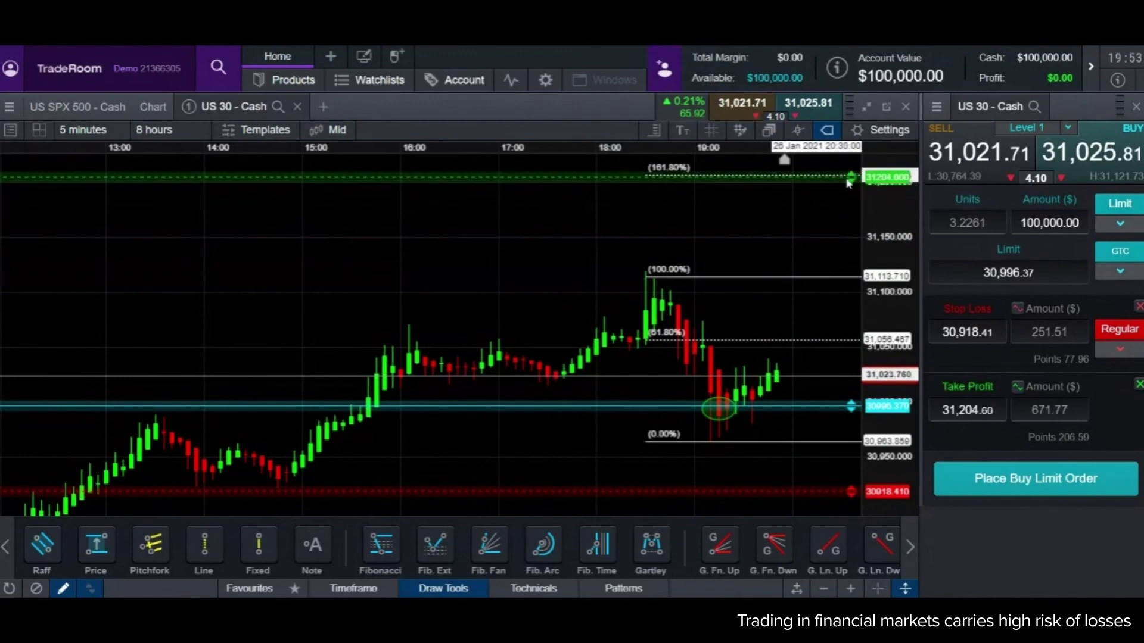
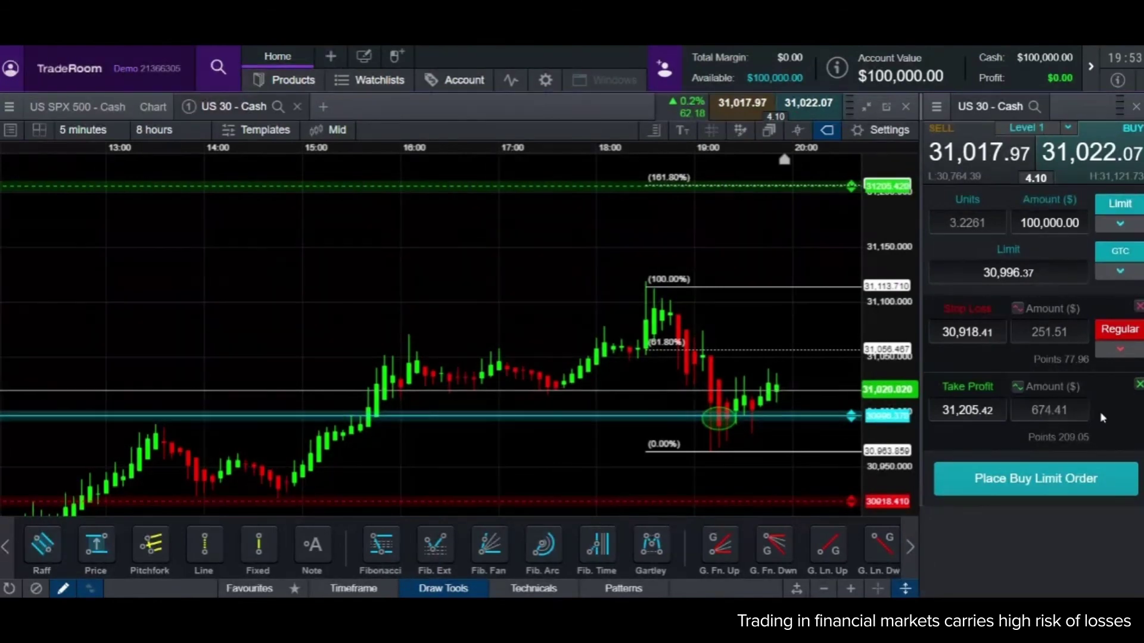
Switch the US 30 chart to weekly candles and close the buy limit order ticket
click(116, 138)
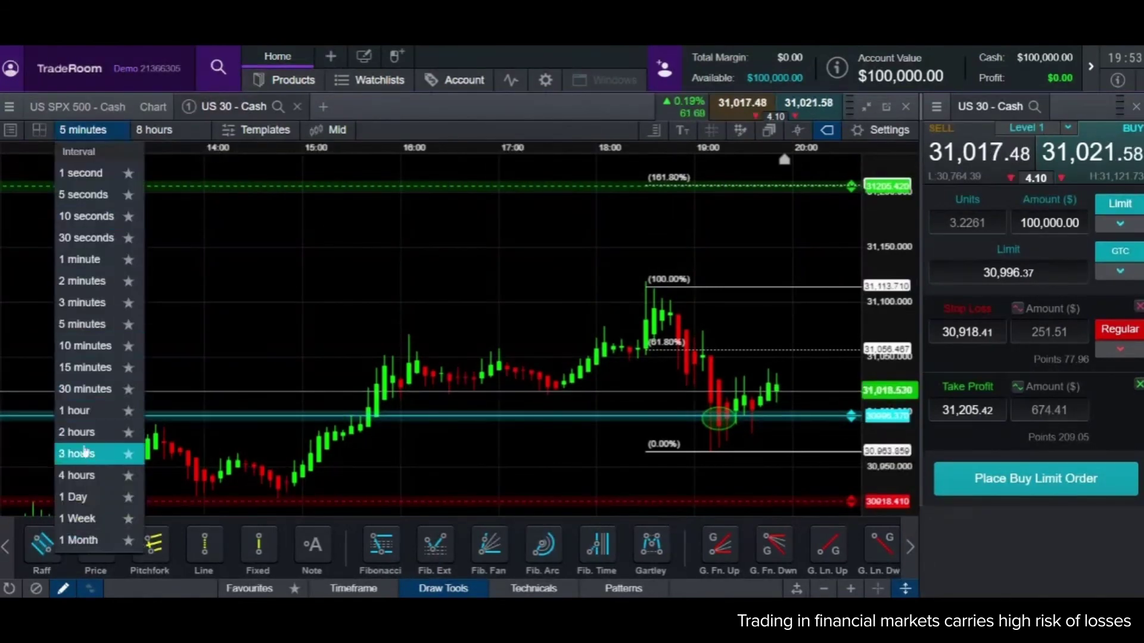
click(93, 504)
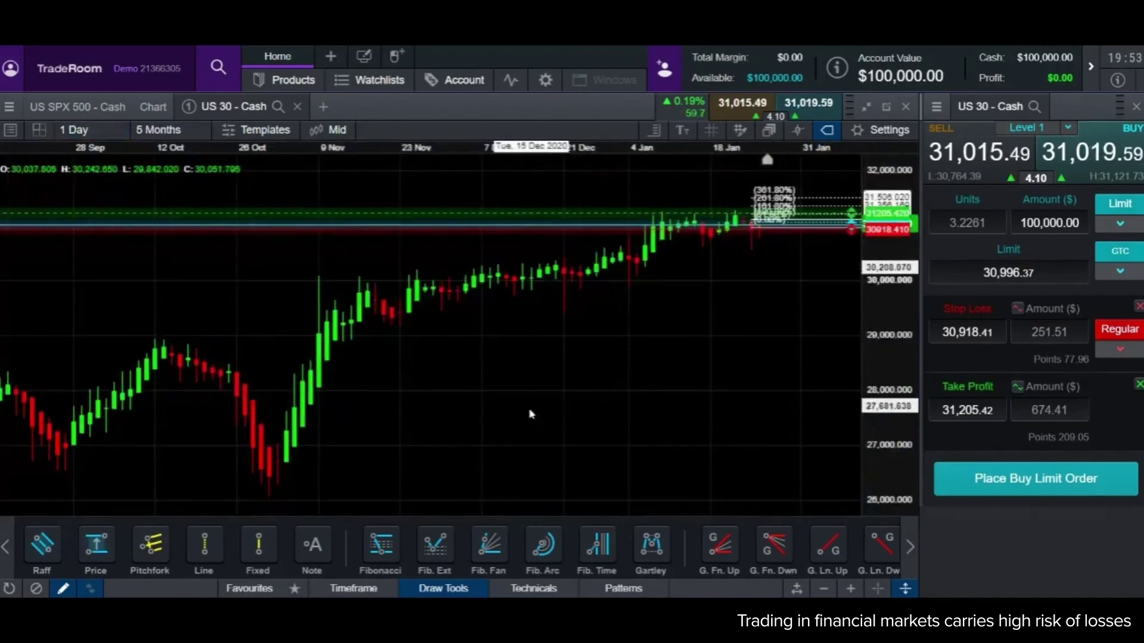
click(59, 138)
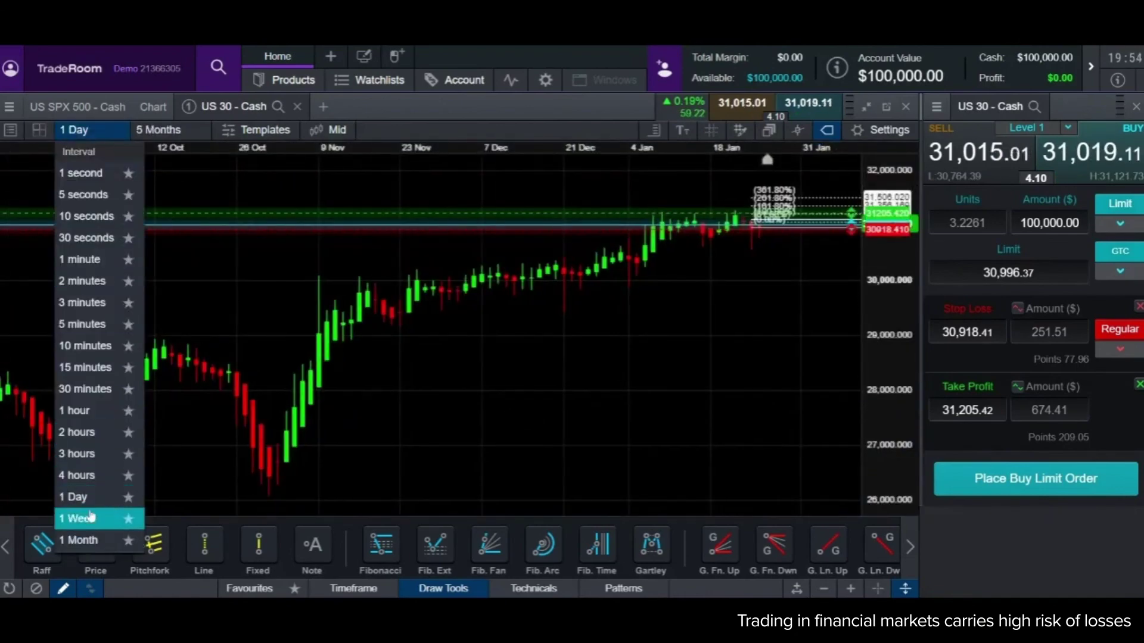
click(90, 519)
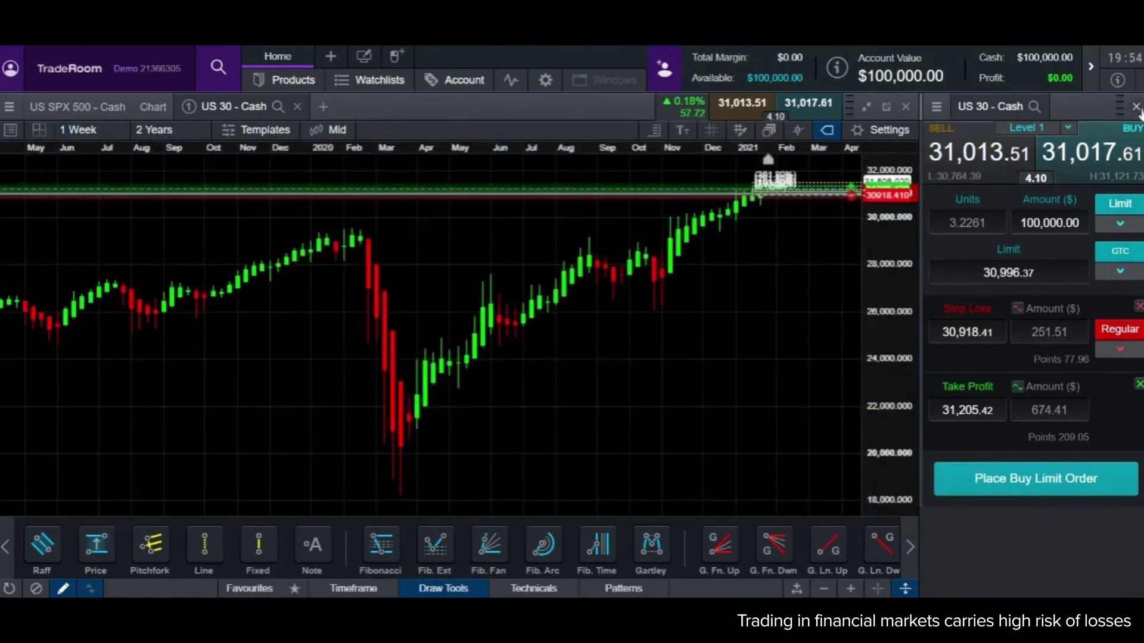
click(1136, 106)
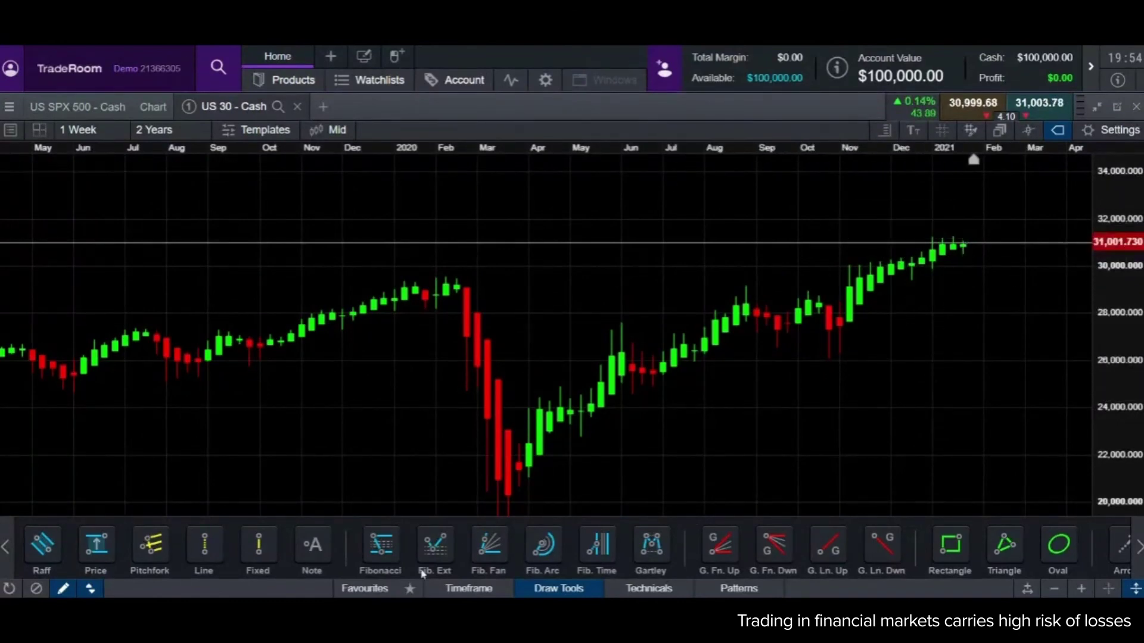
Select the Fibonacci retracement tool from the Draw Tools toolbar
click(396, 536)
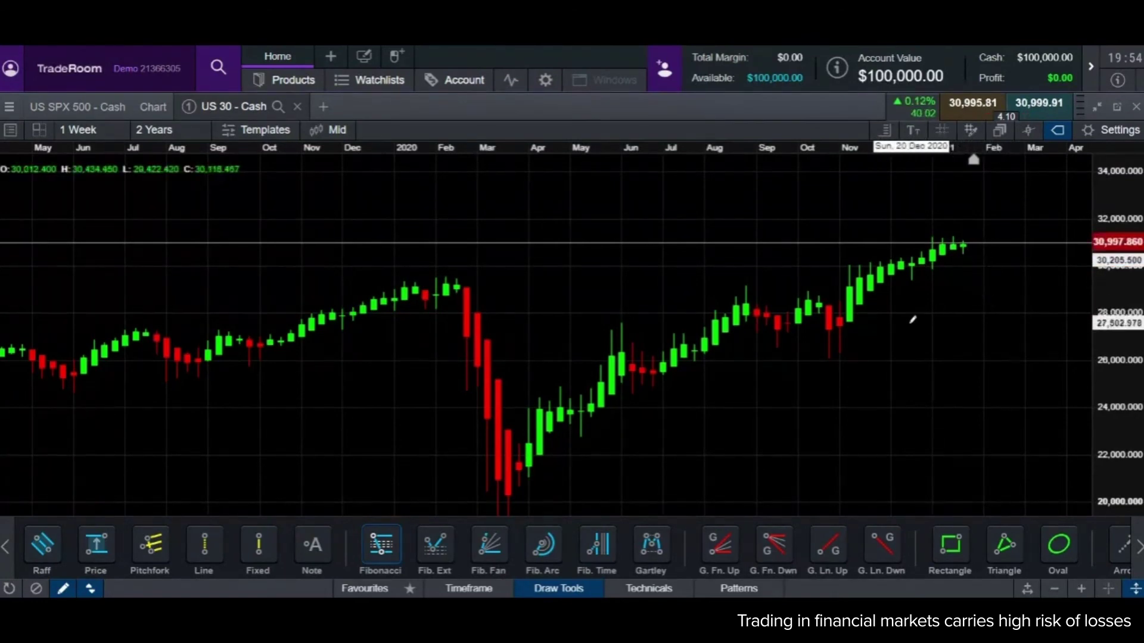
Draw a Fibonacci retracement from the October 2020 low to the latest high, zoomed out to 3 years
drag(834, 354, 945, 232)
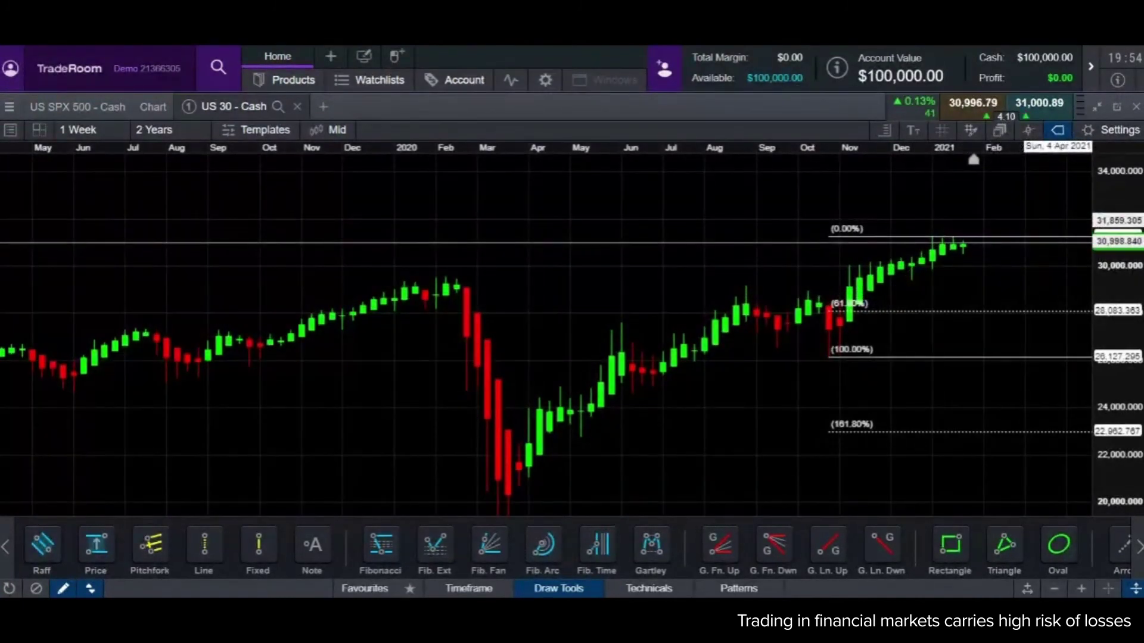
scroll(774, 384, down, 2)
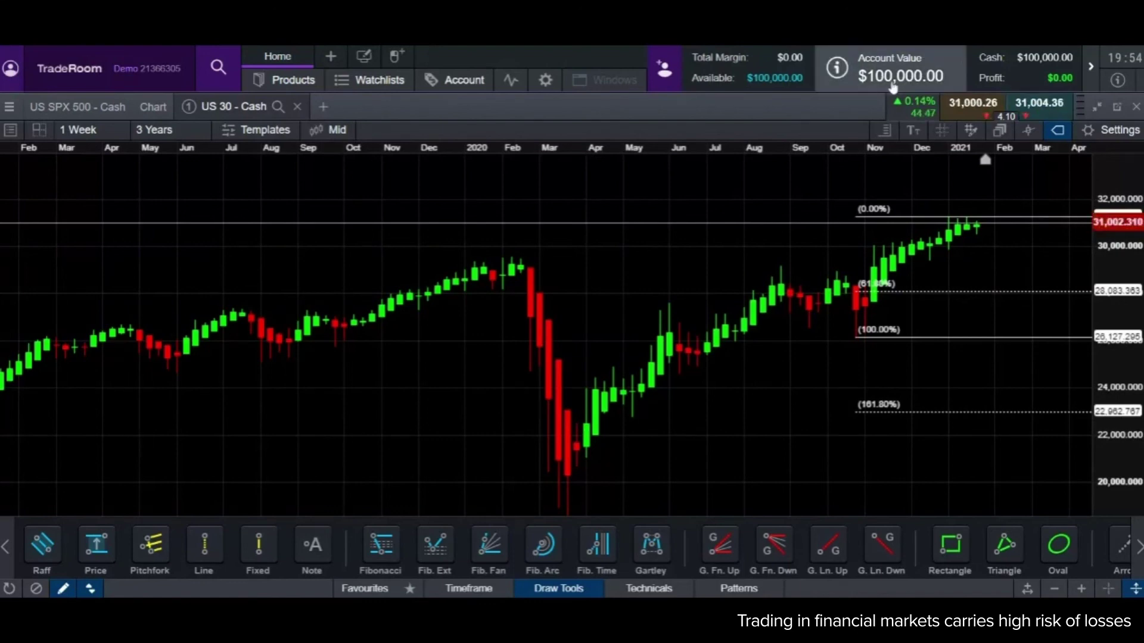
Select the Fibonacci retracement to show its levels and its 25 Oct 2020 to 10 Jan 2021 span
click(992, 223)
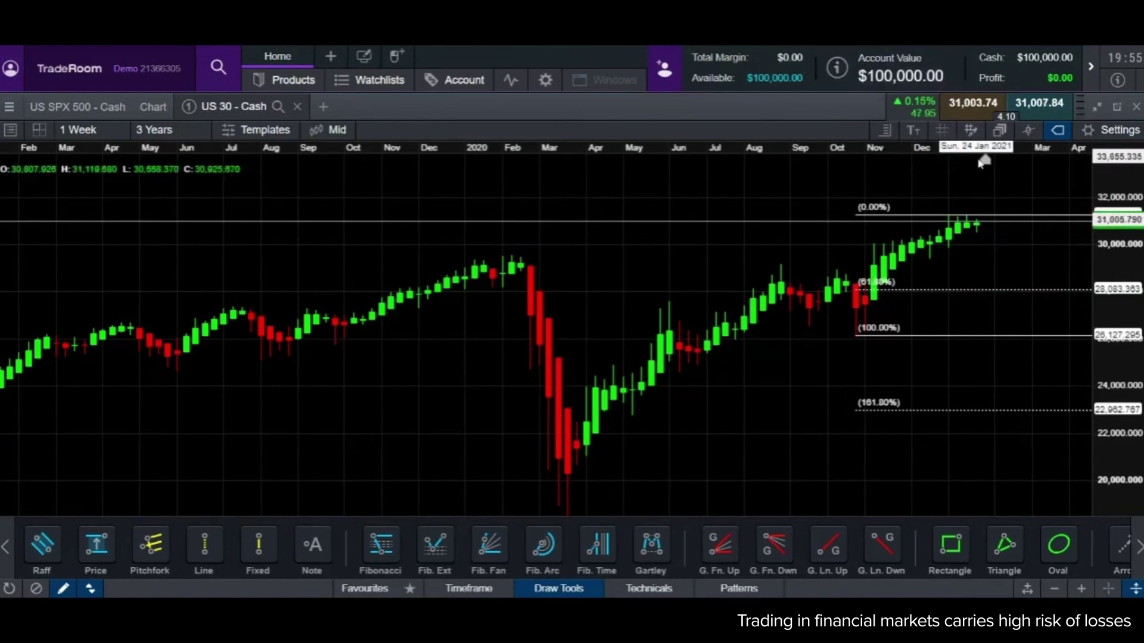
mouse_move(989, 224)
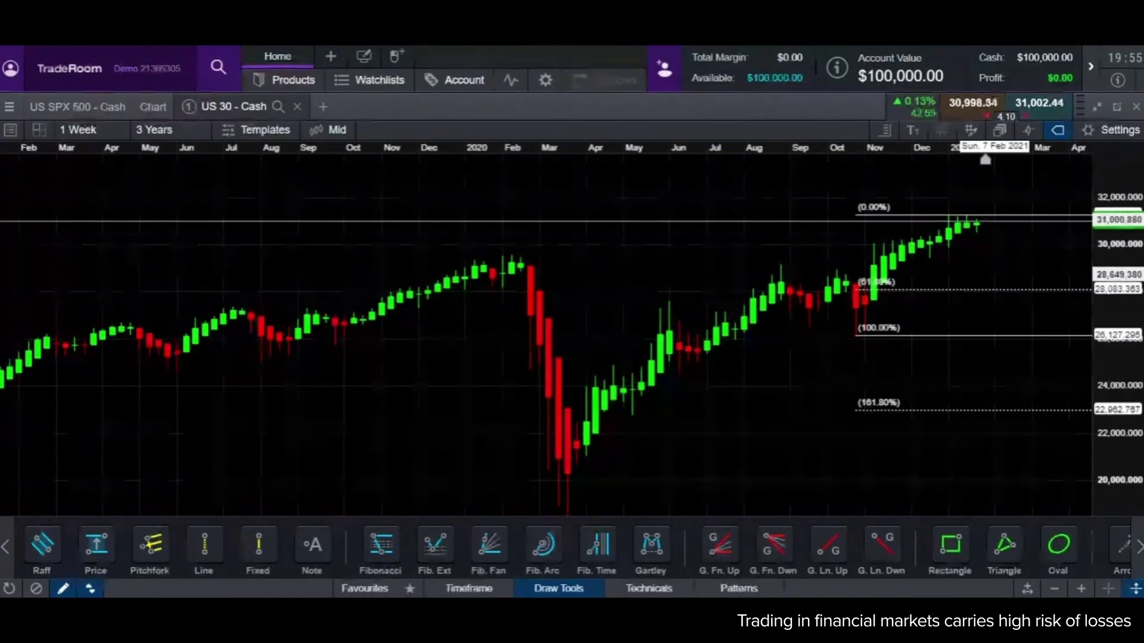
click(1002, 291)
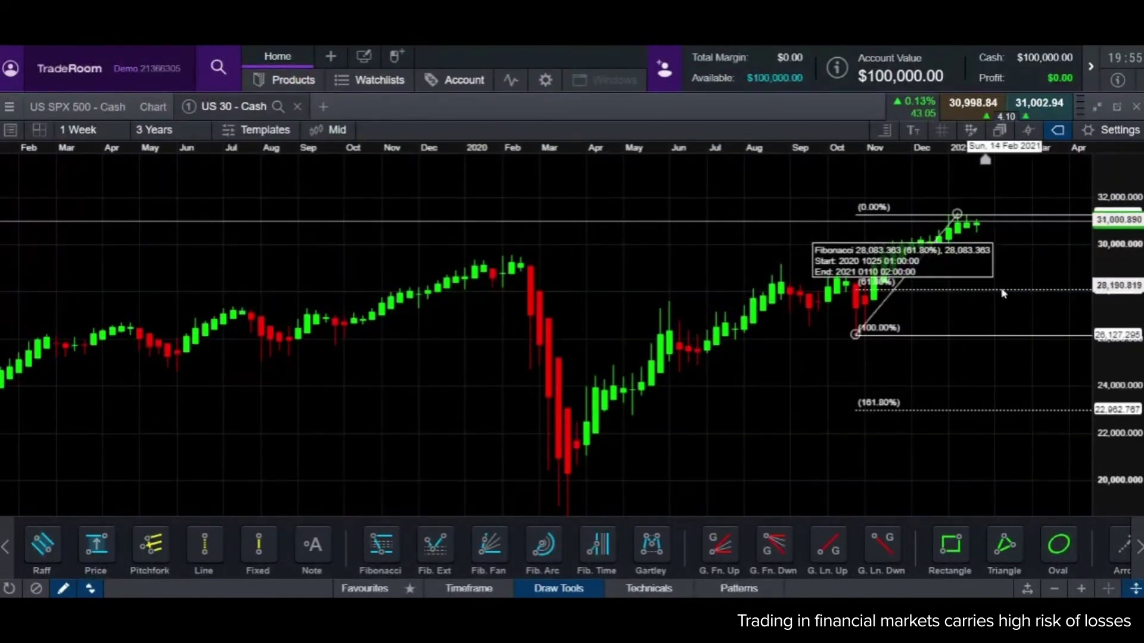